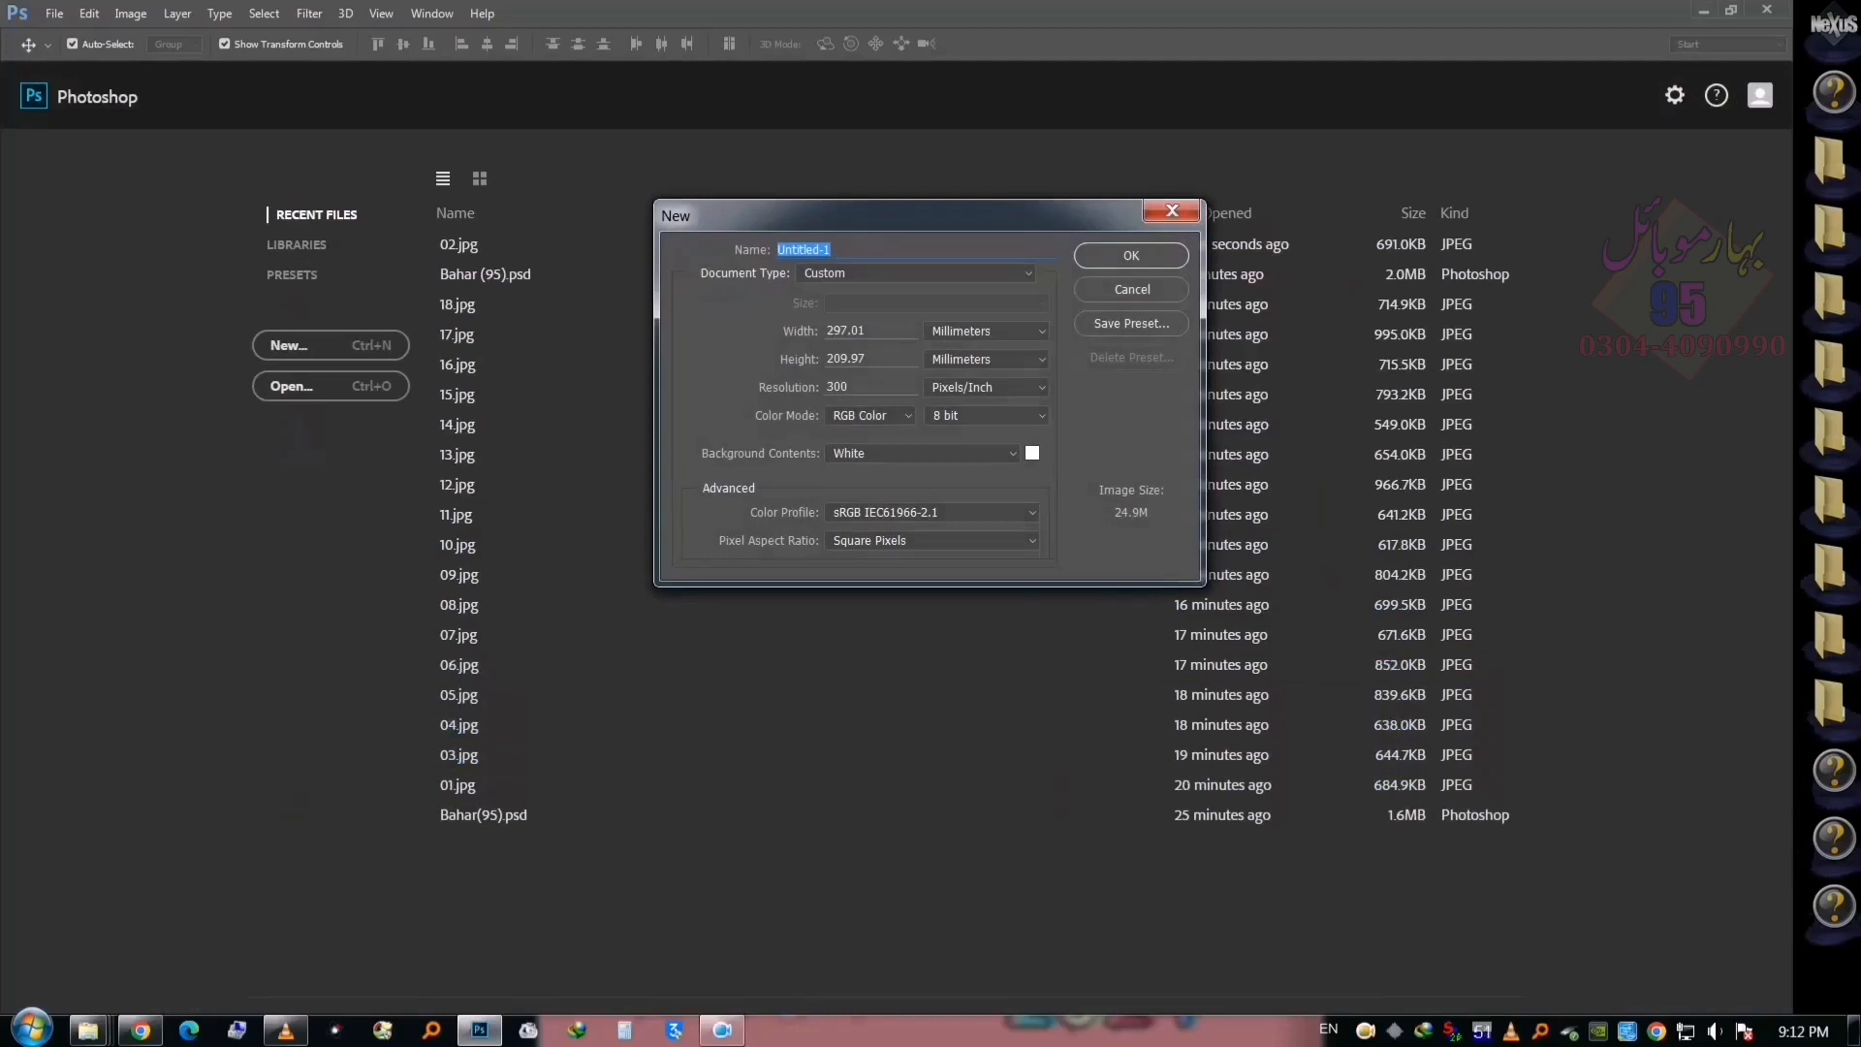
Create a new white RGB document 294 mm wide and 210 mm high at 300 pixels/inch
key(Tab)
text(294)
key(Tab)
text(210)
key(Return)
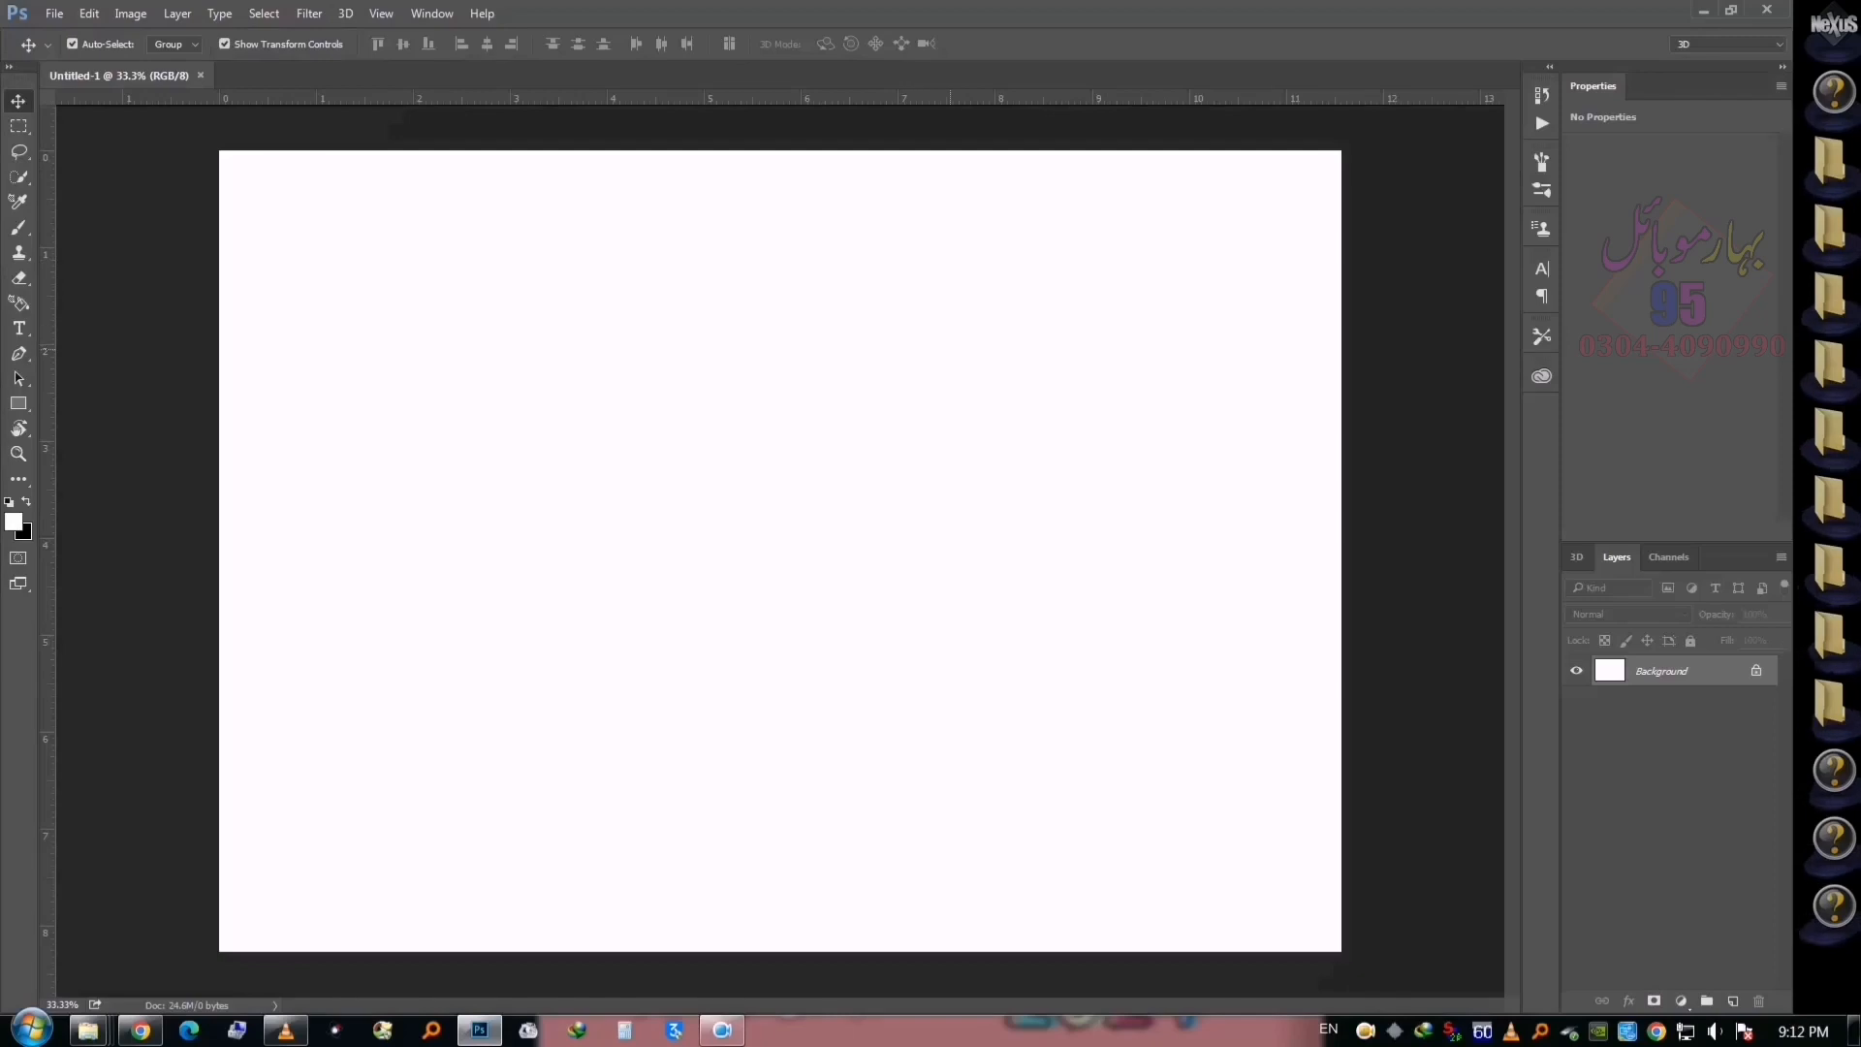
Save the blank document in Photoshop format as "BAhar (95)" in the Bahar (95) folder of the Pictures library
key(ctrl+o)
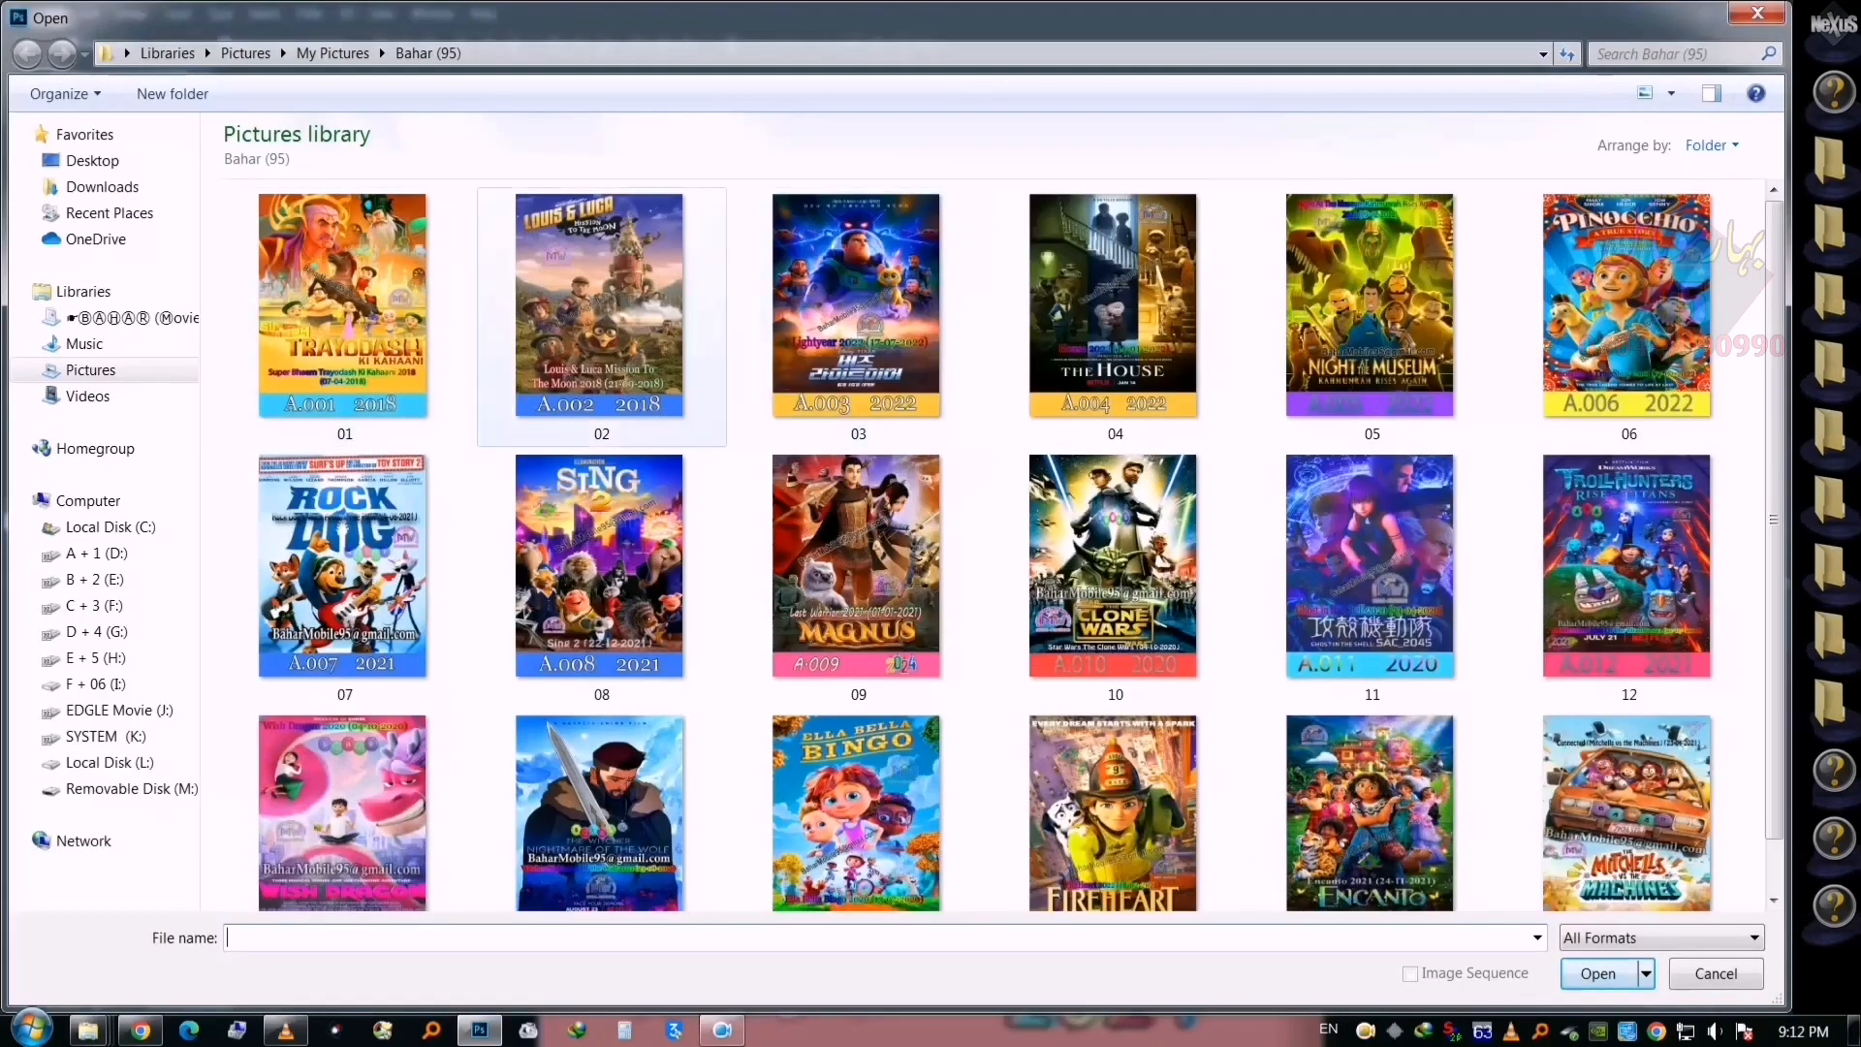
key(Escape)
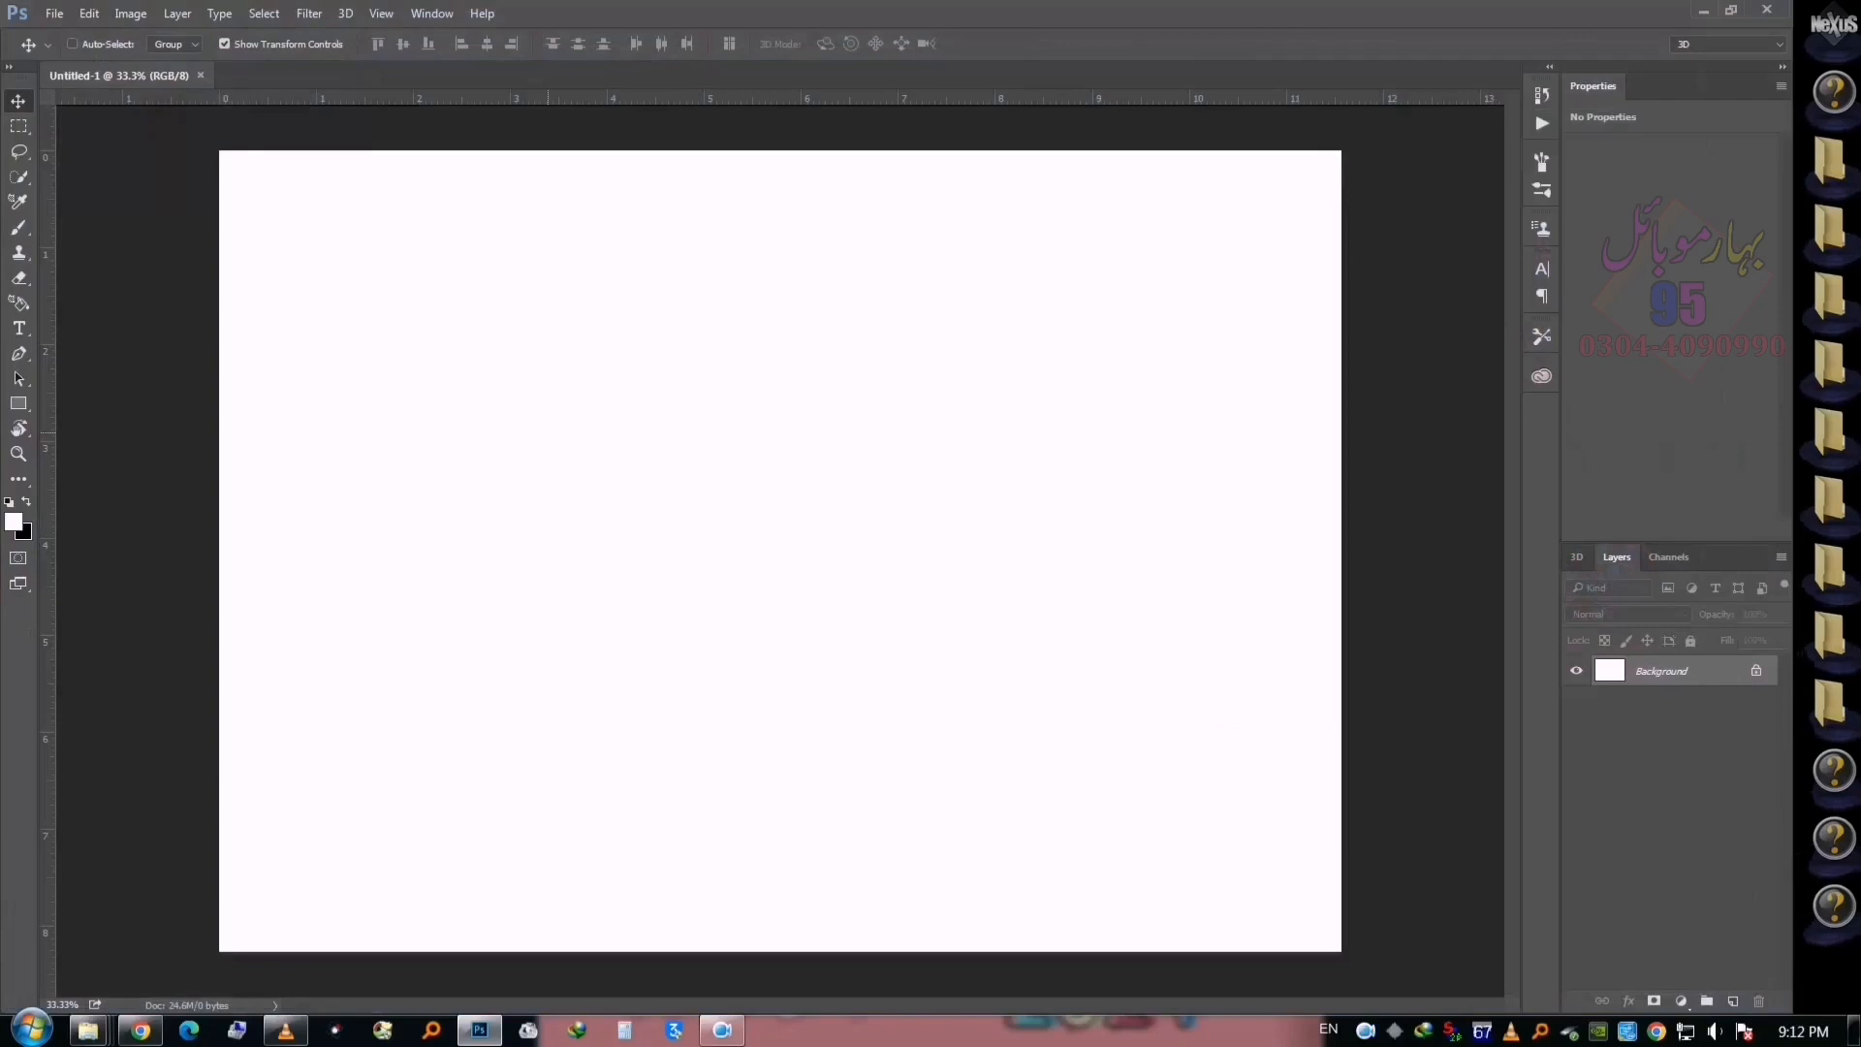
key(ctrl+s)
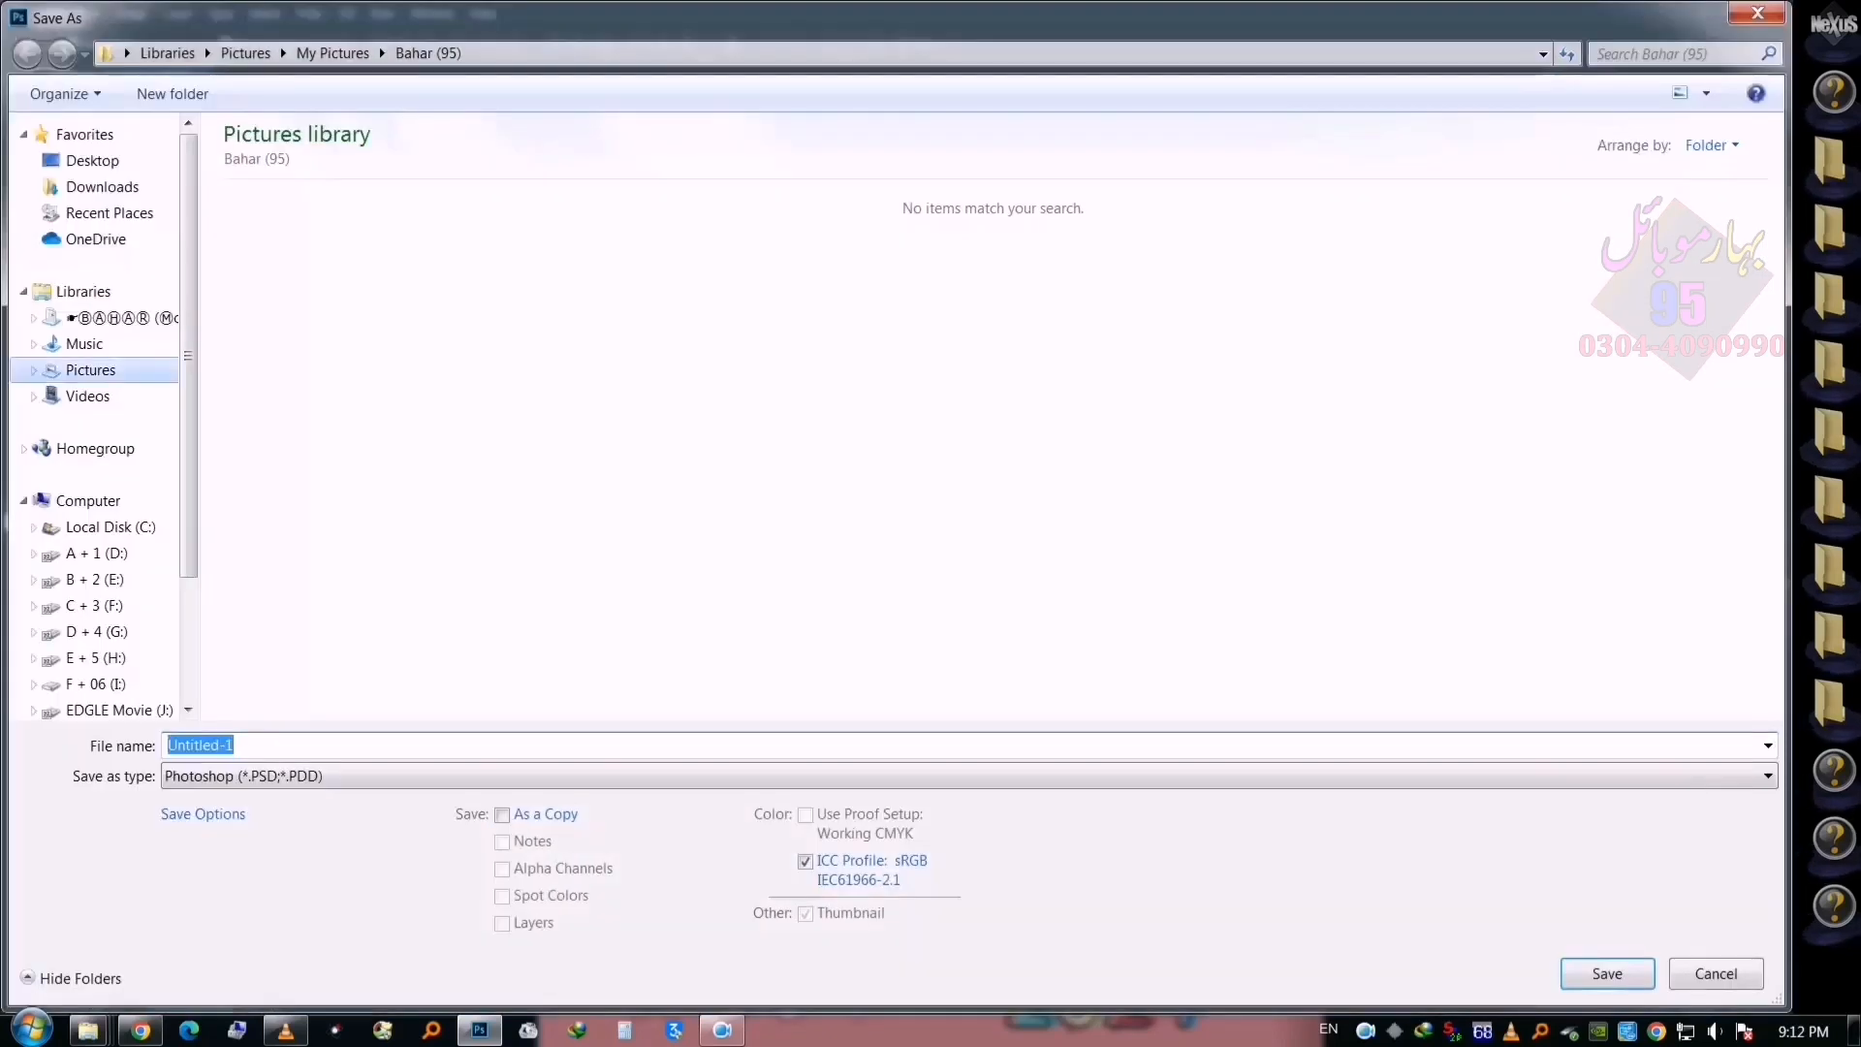
click(90, 369)
double_click(345, 374)
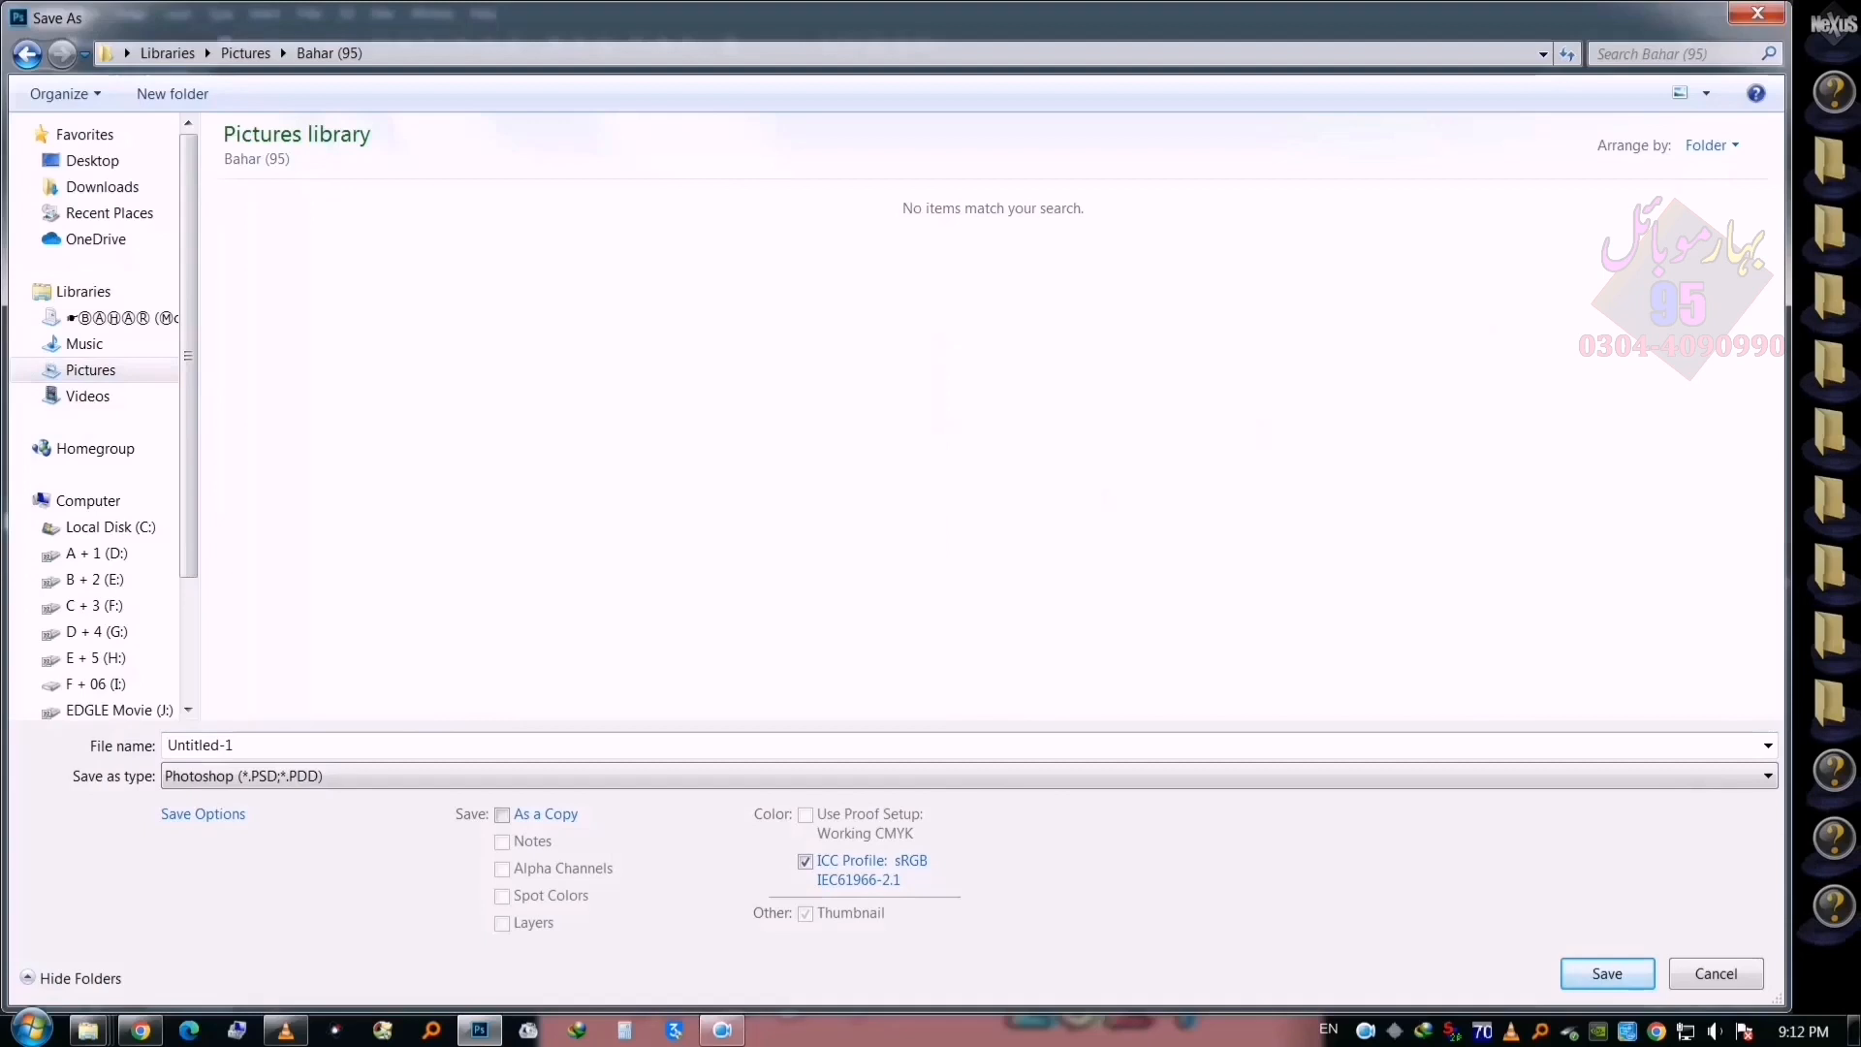
click(200, 744)
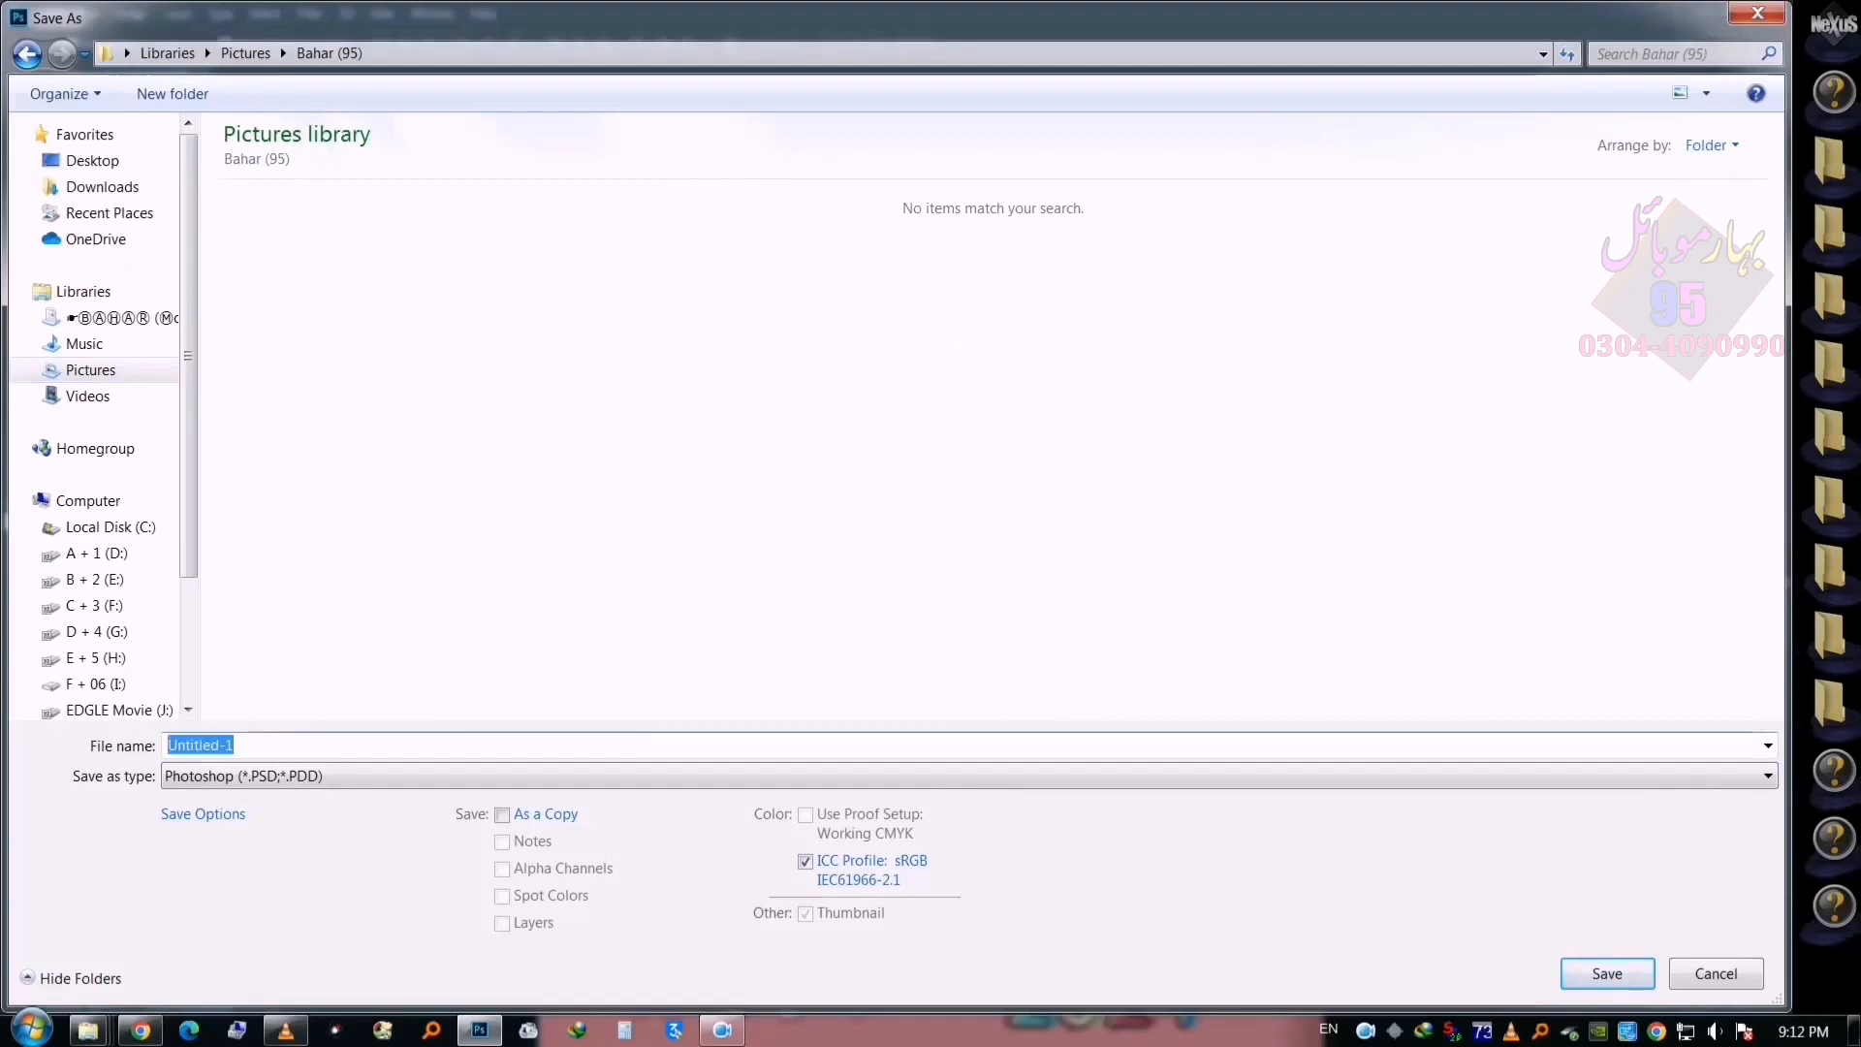
text(BAhar (95))
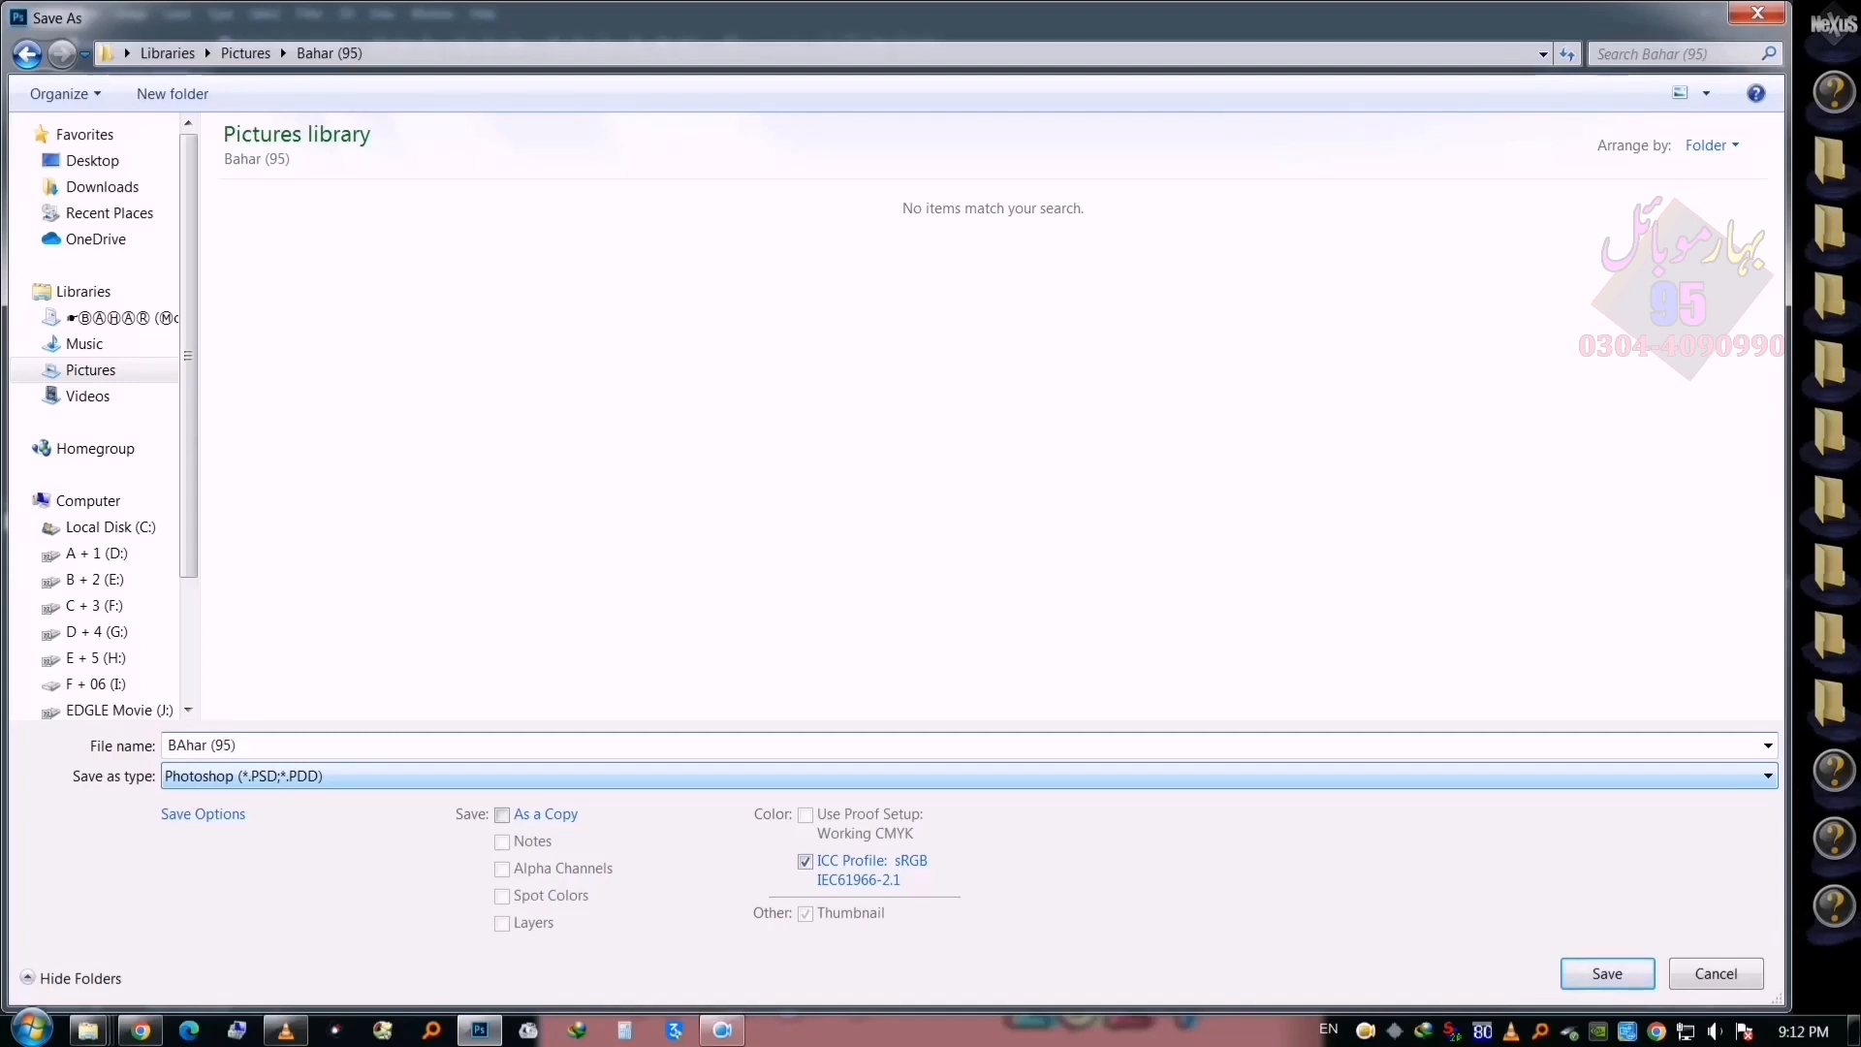
key(Return)
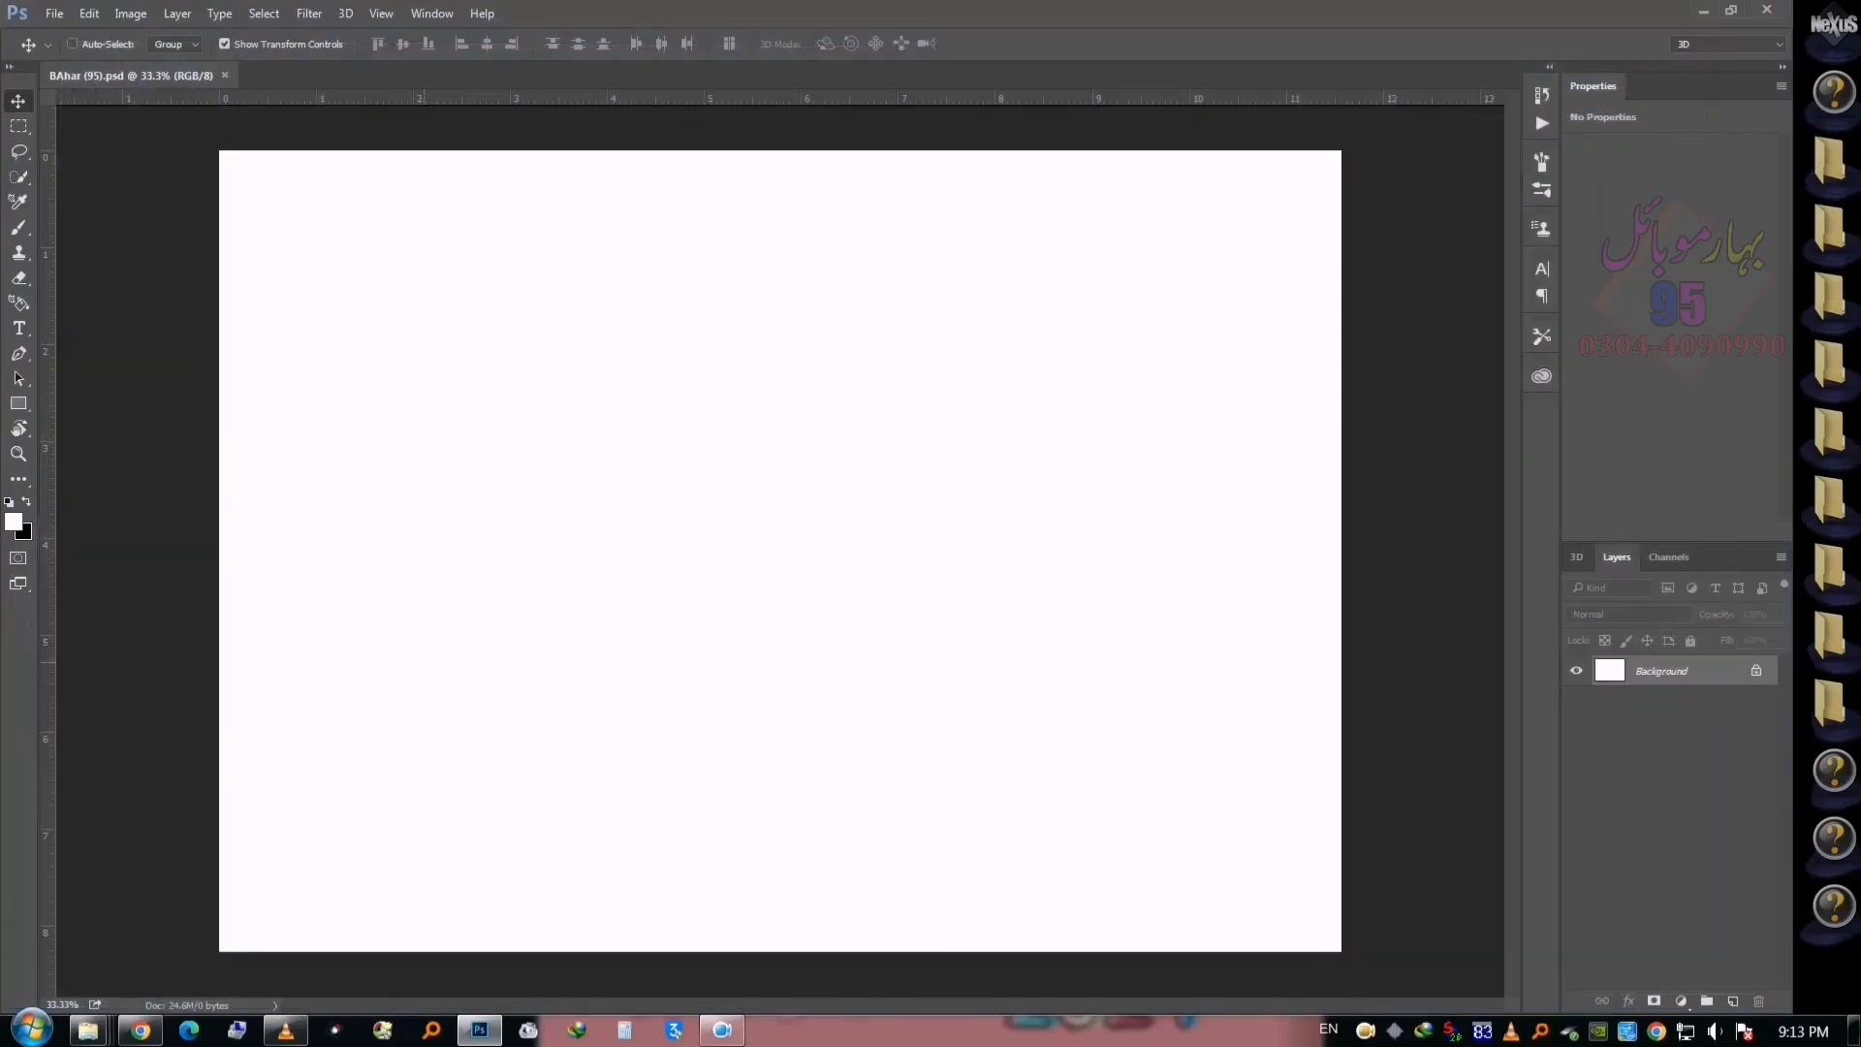
Try to save the document again under the corrected file name "Bahar (95)"
key(ctrl+shift+s)
click(185, 744)
key(BackSpace)
text(ahar (95)
key(Return)
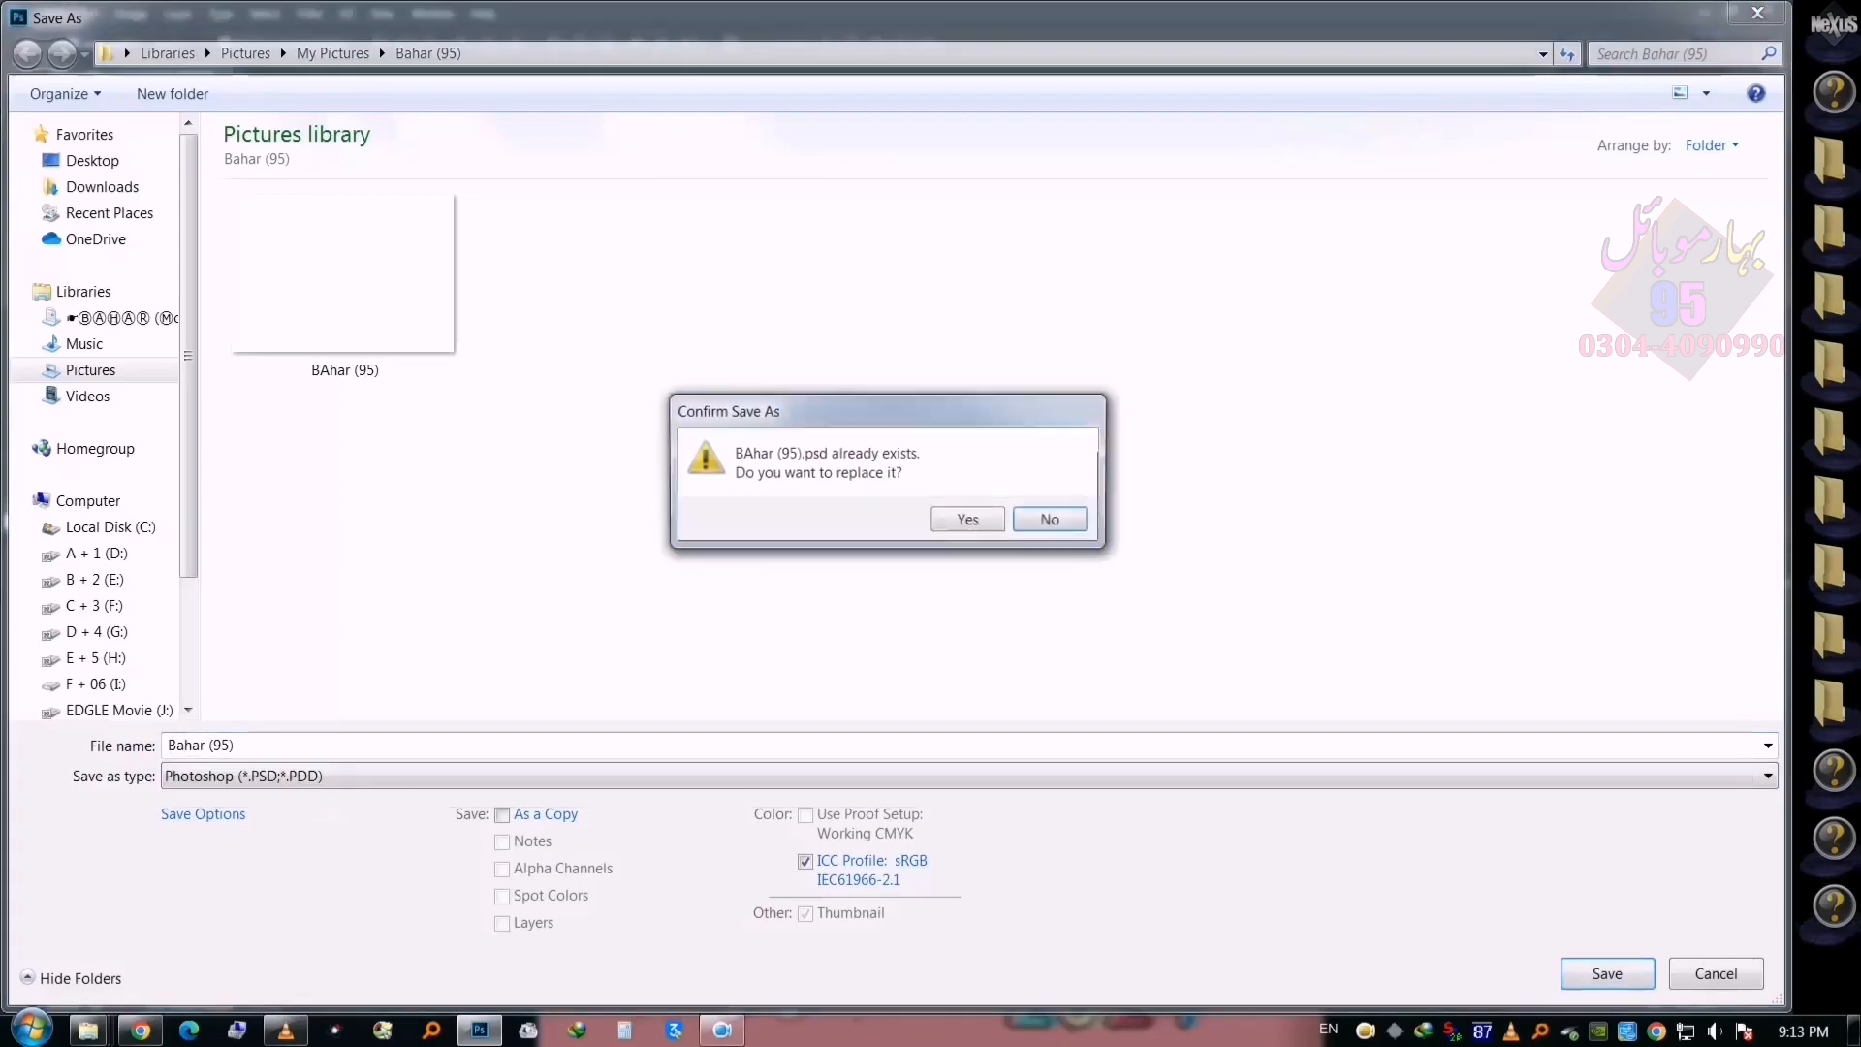
key(Return)
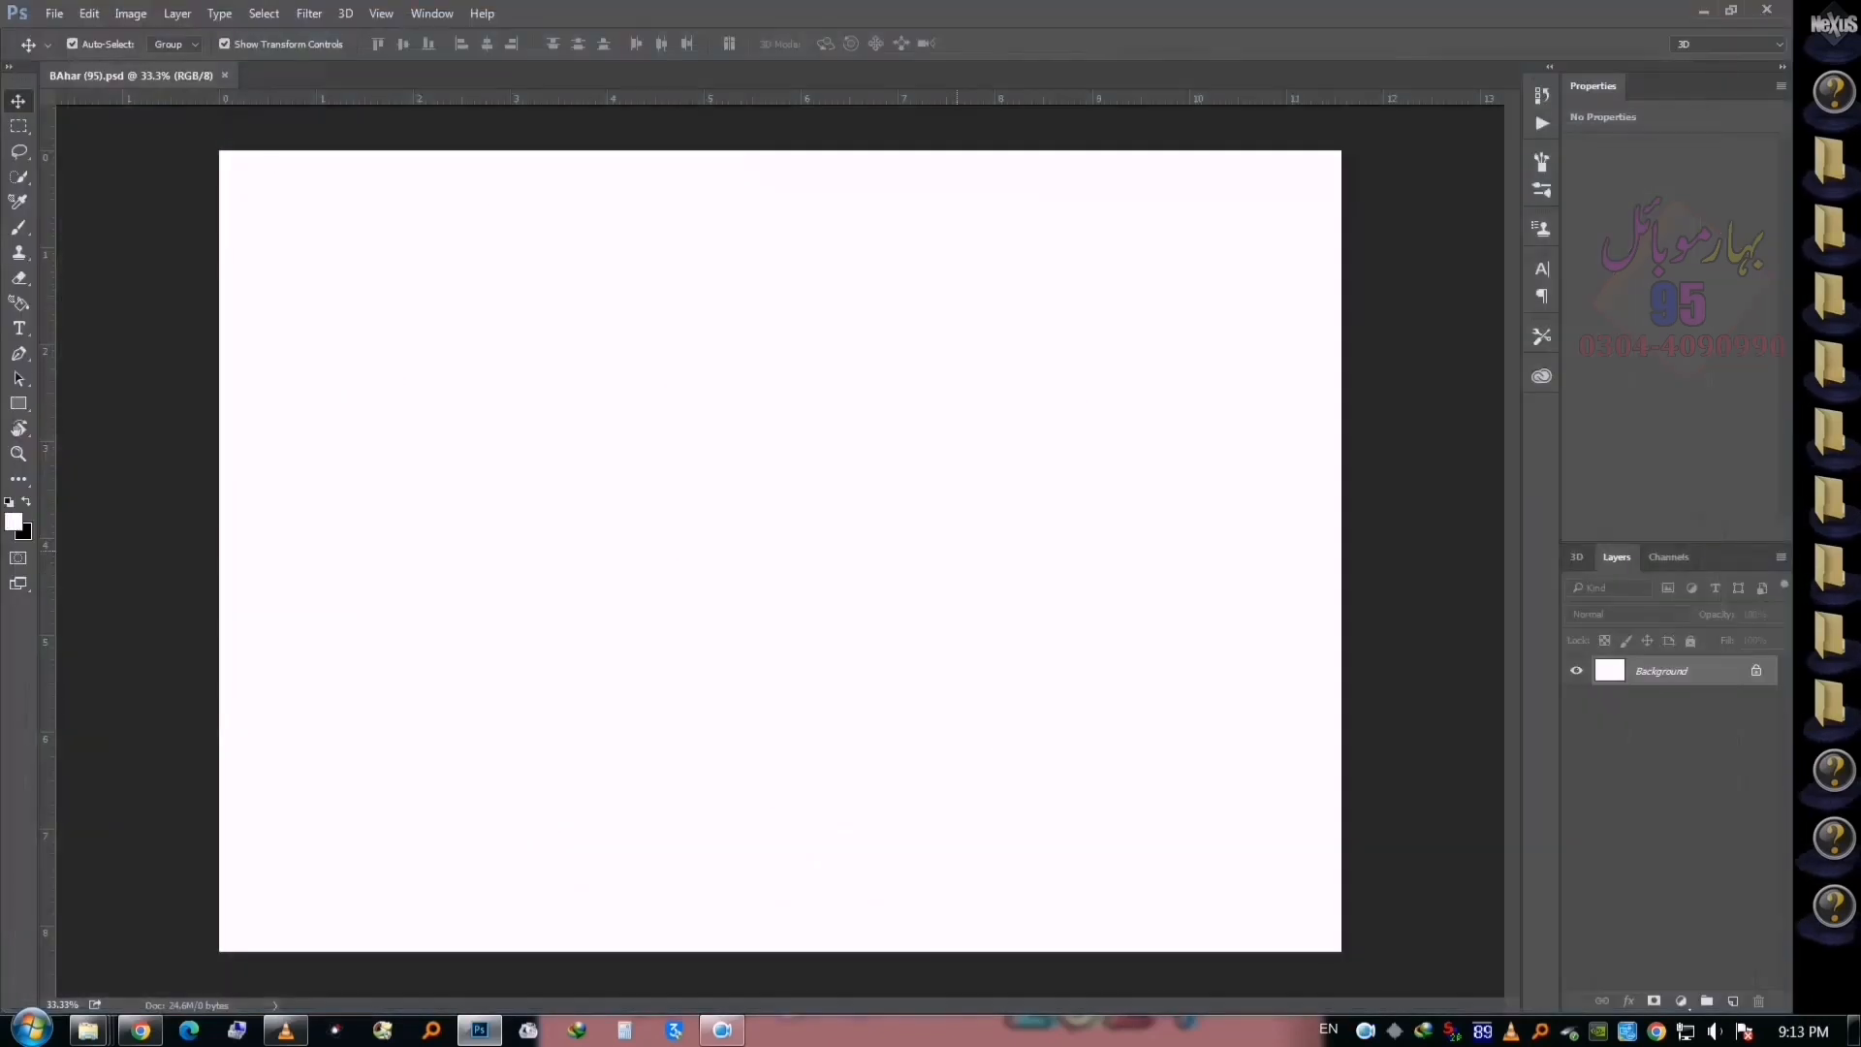
Open 01.jpg, copy the whole poster, close the image and paste the poster into the blank document
key(ctrl+o)
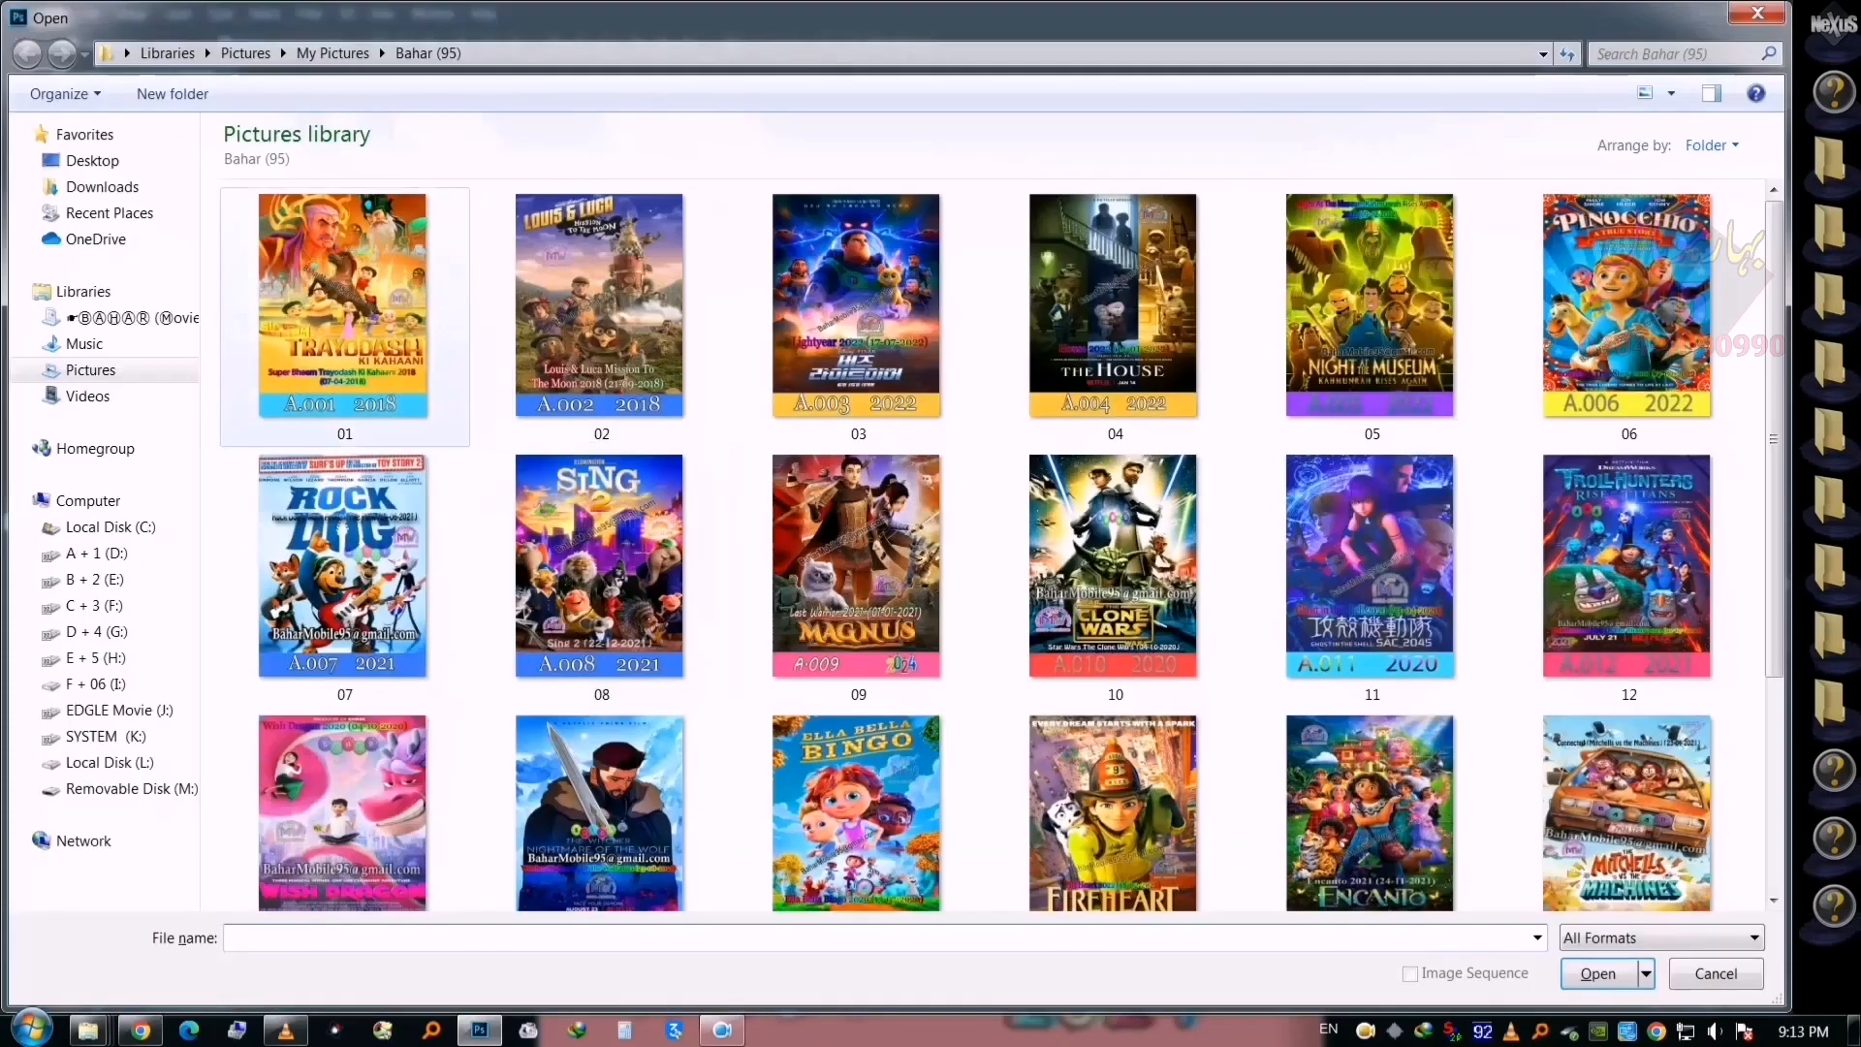
double_click(344, 310)
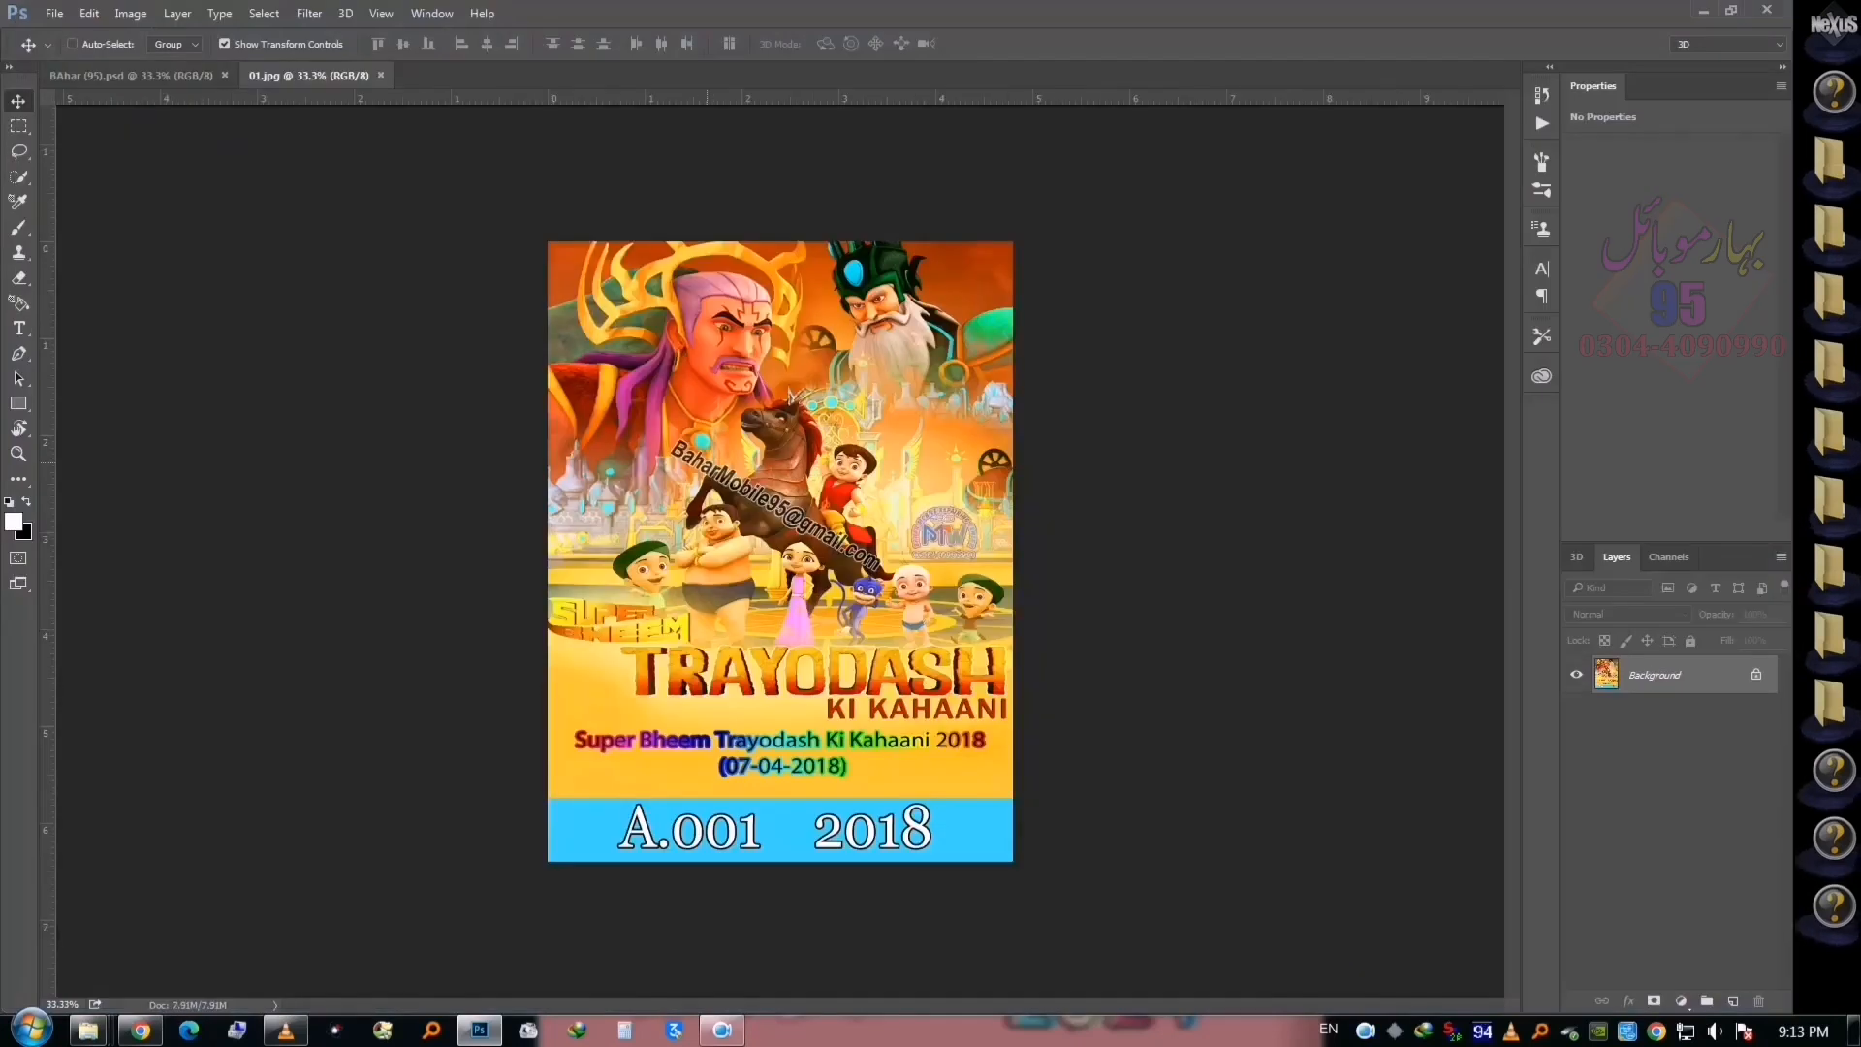
key(ctrl+w)
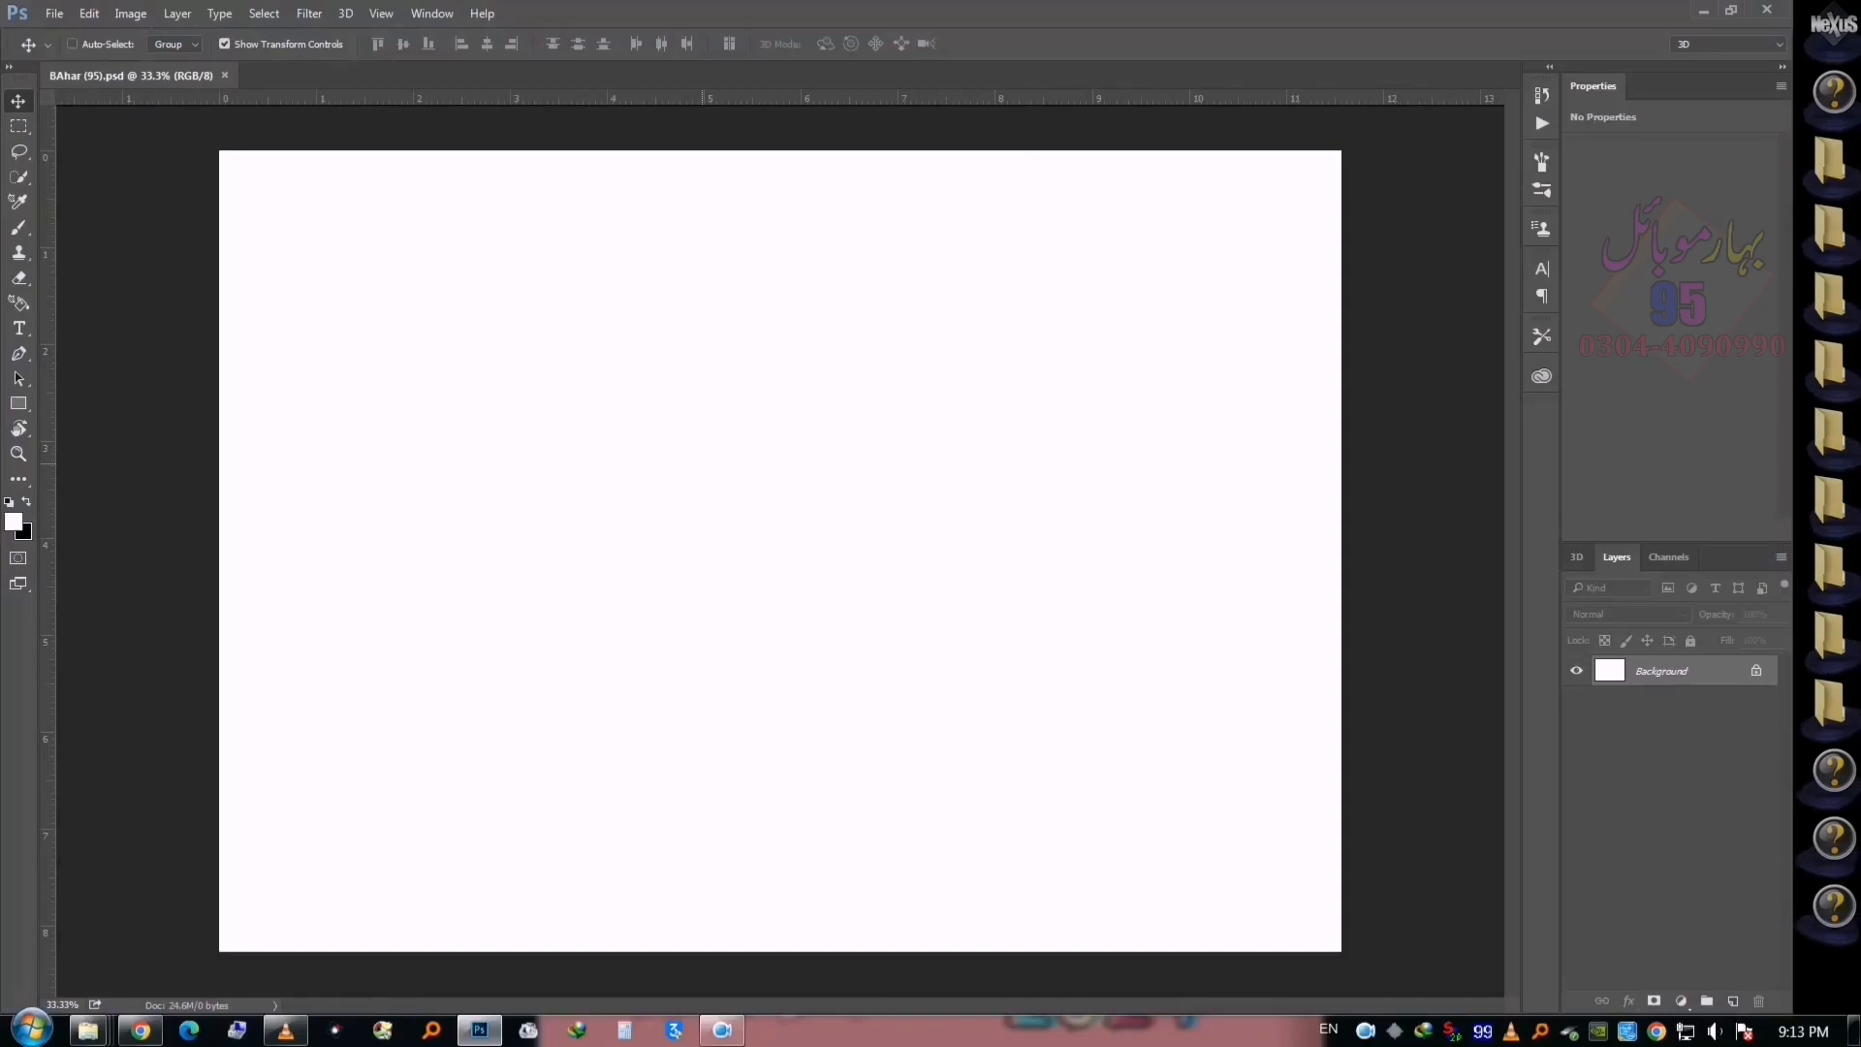
key(ctrl+v)
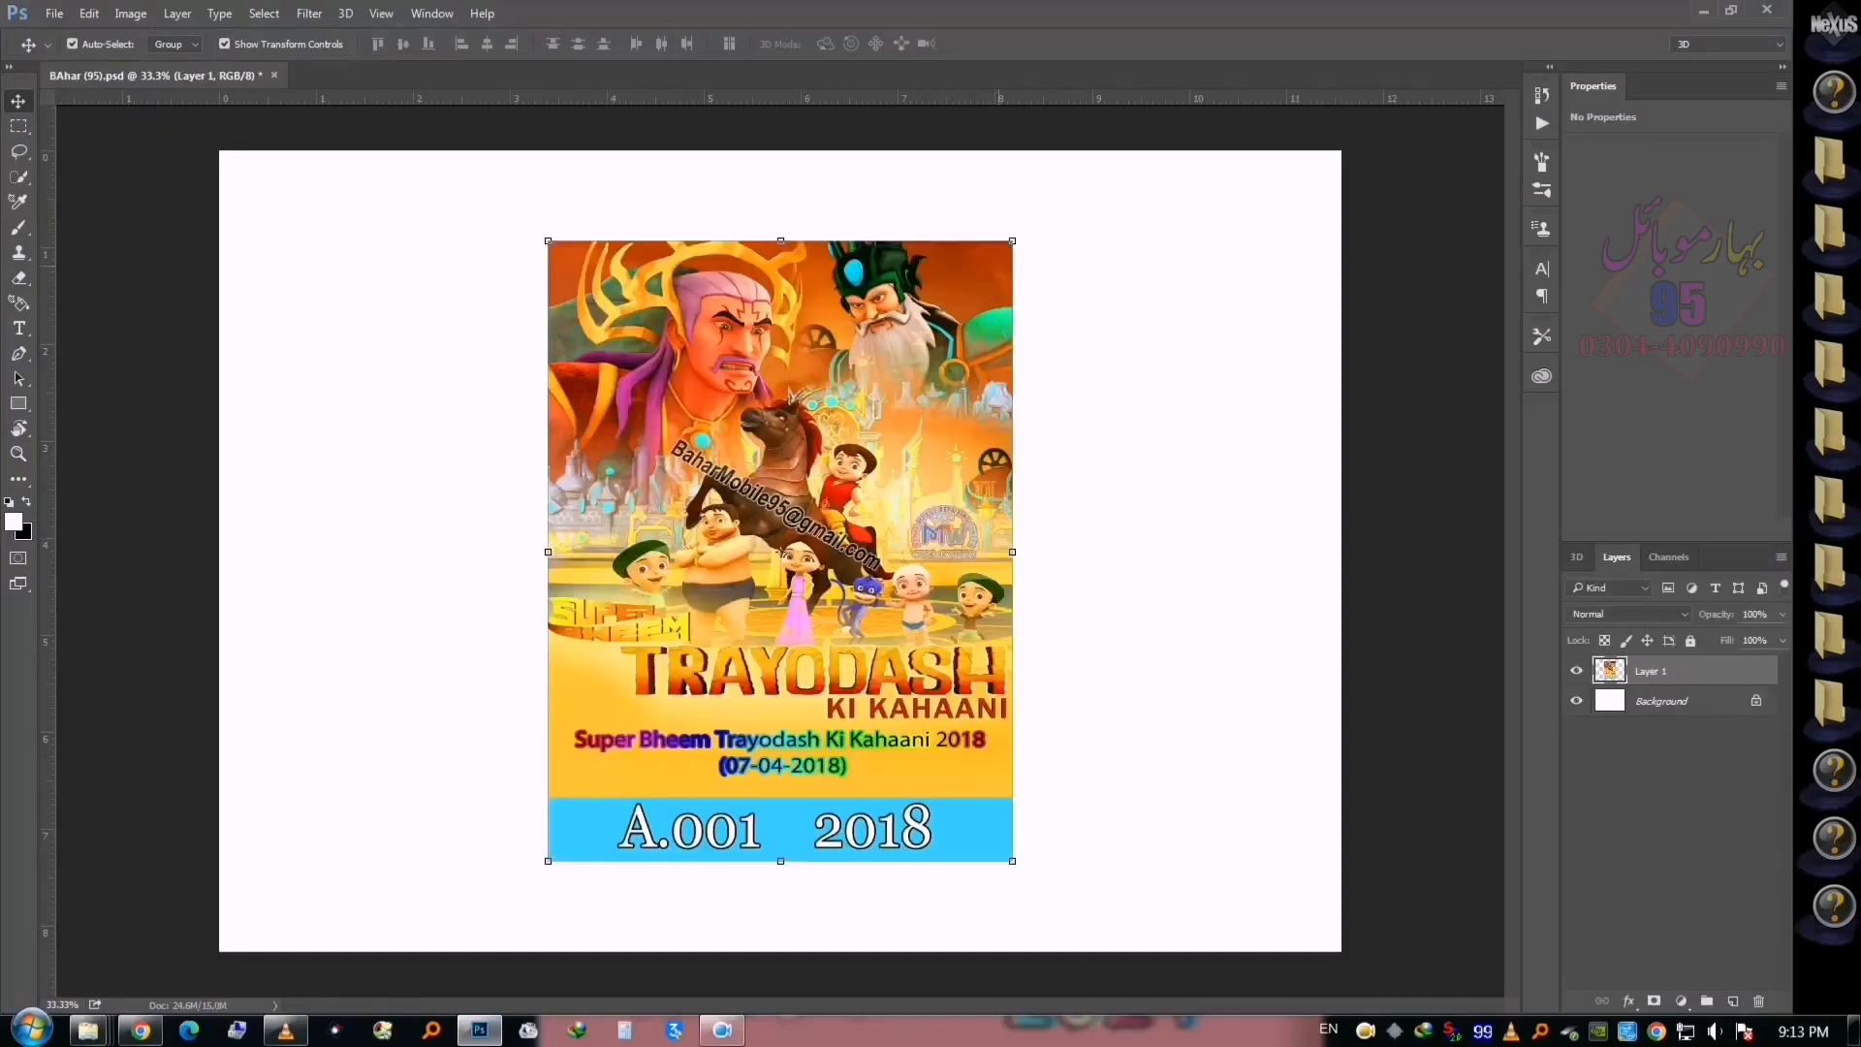
Scale the pasted poster down to card size and place it in the page's upper-left corner, leaving a narrow margin
drag(1012, 240, 400, 182)
key(Return)
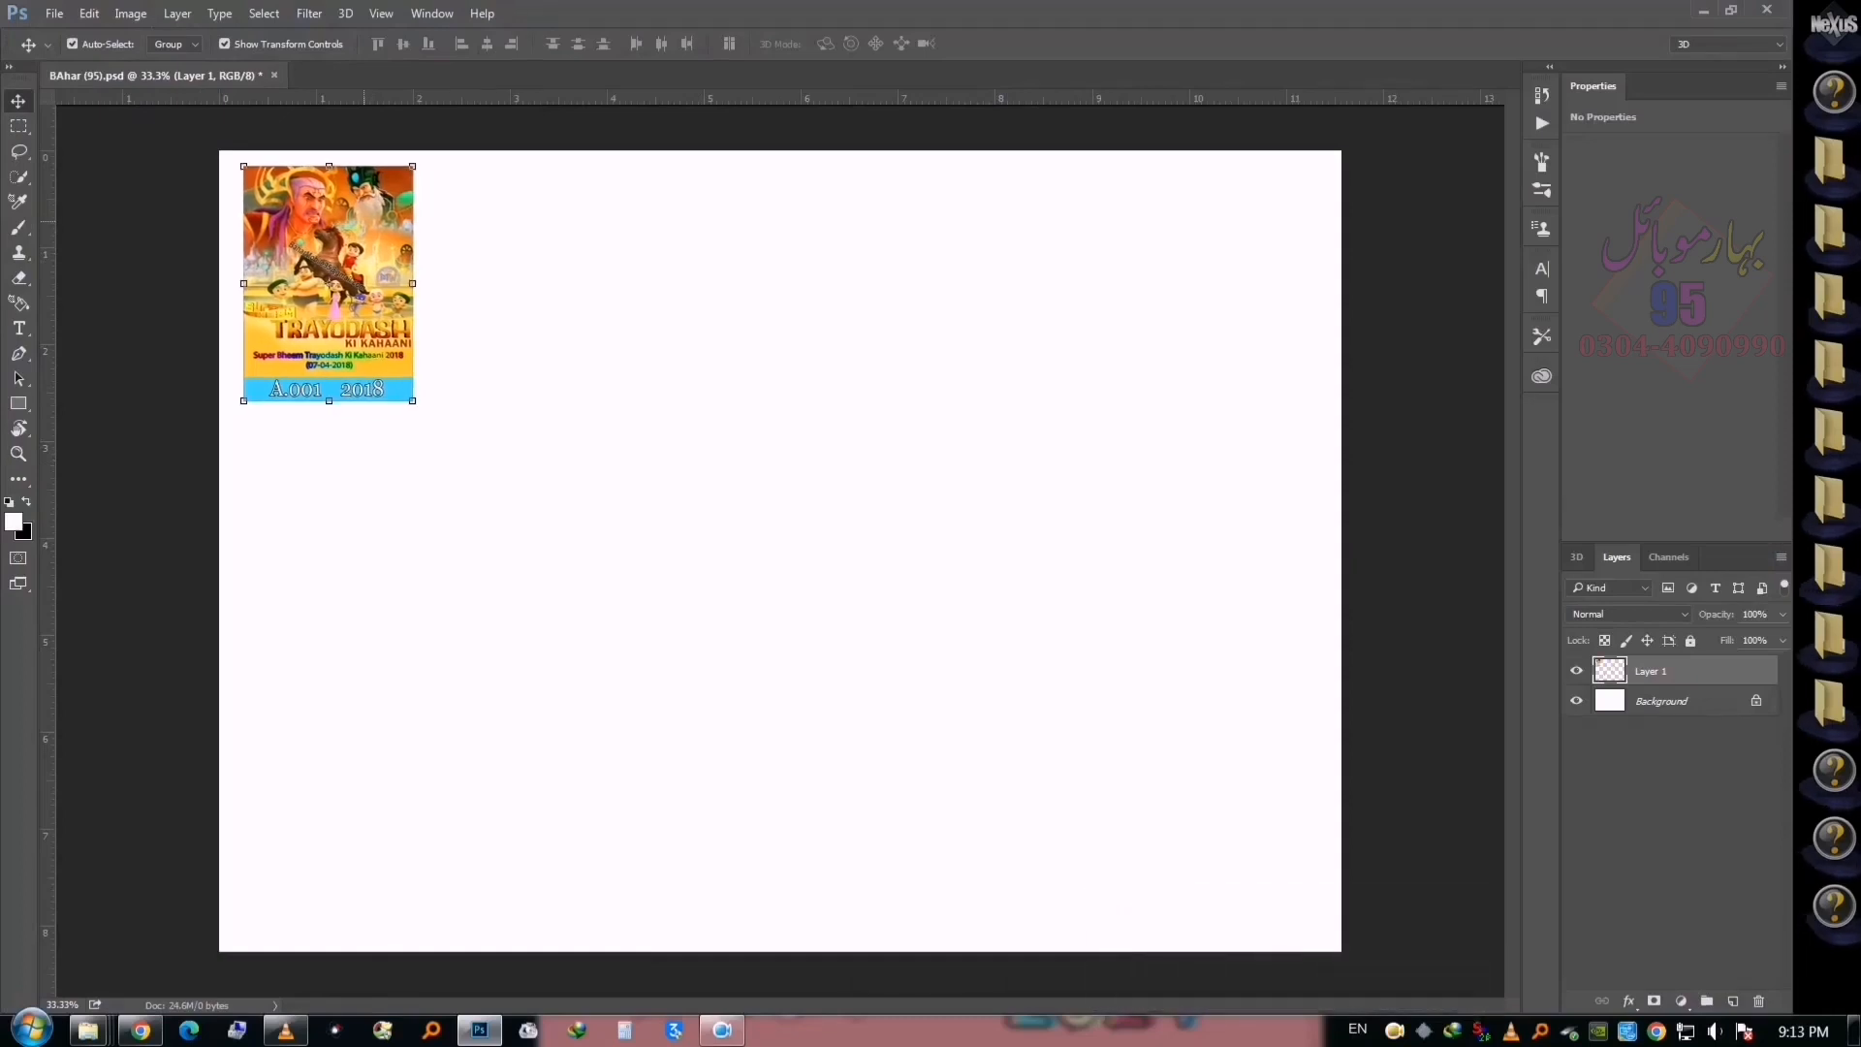
key(Left)
key(Left)
key(Left)
key(Left)
key(Left)
key(Left)
key(Left)
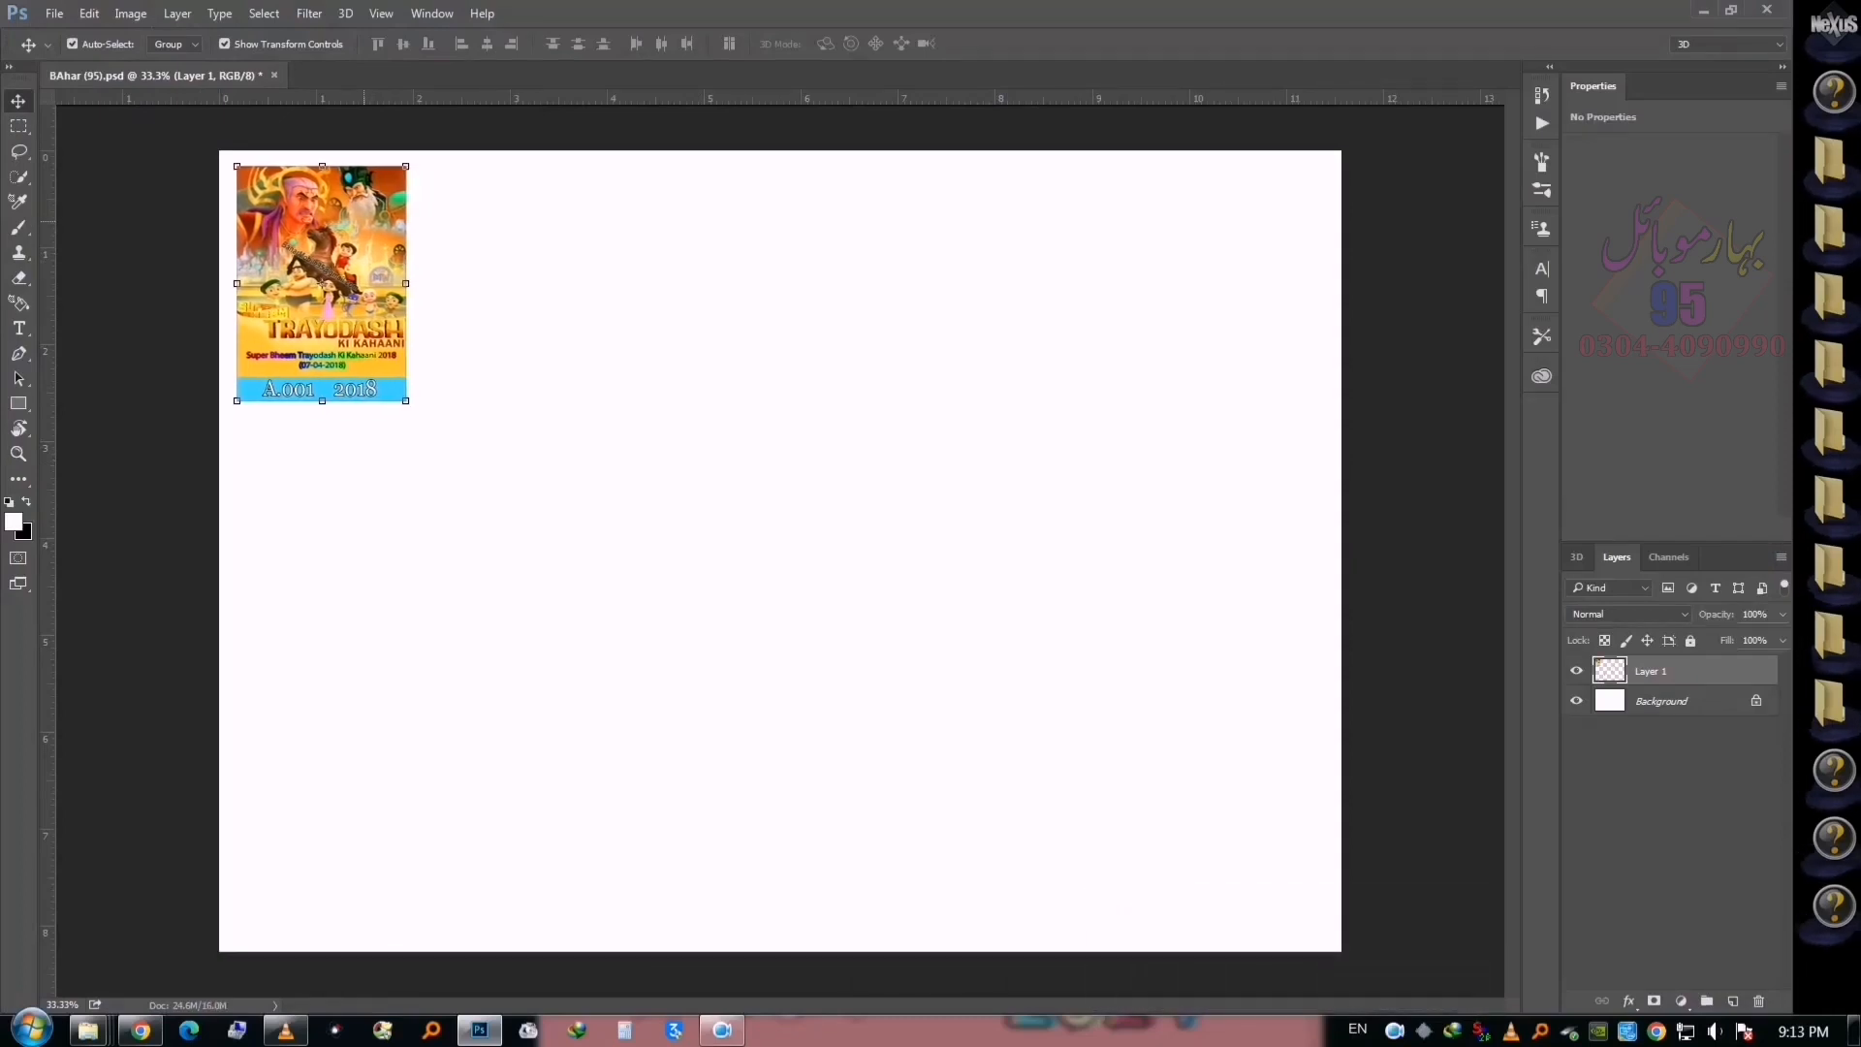
Duplicate the poster twice straight down with small gaps to form a column of three along the page's left edge
key(ctrl+plus)
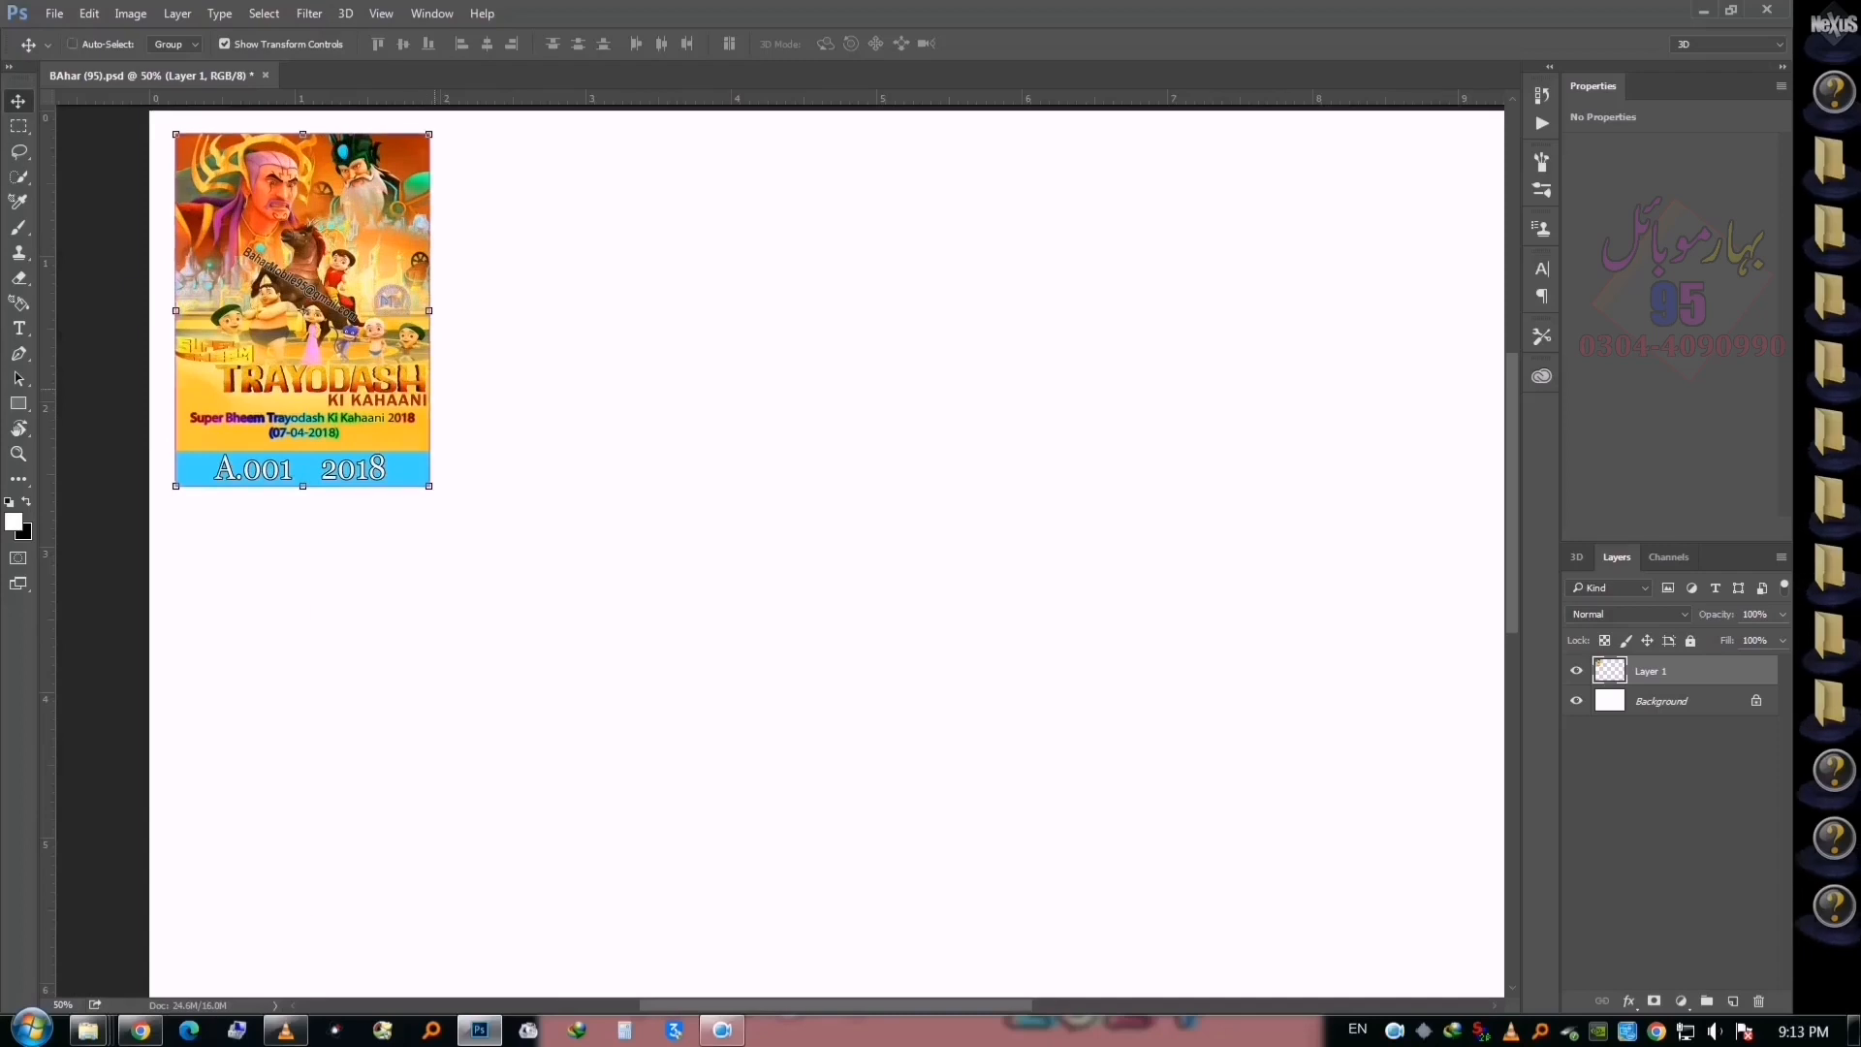
scroll(555, 330, down, 3)
scroll(555, 329, up, 2)
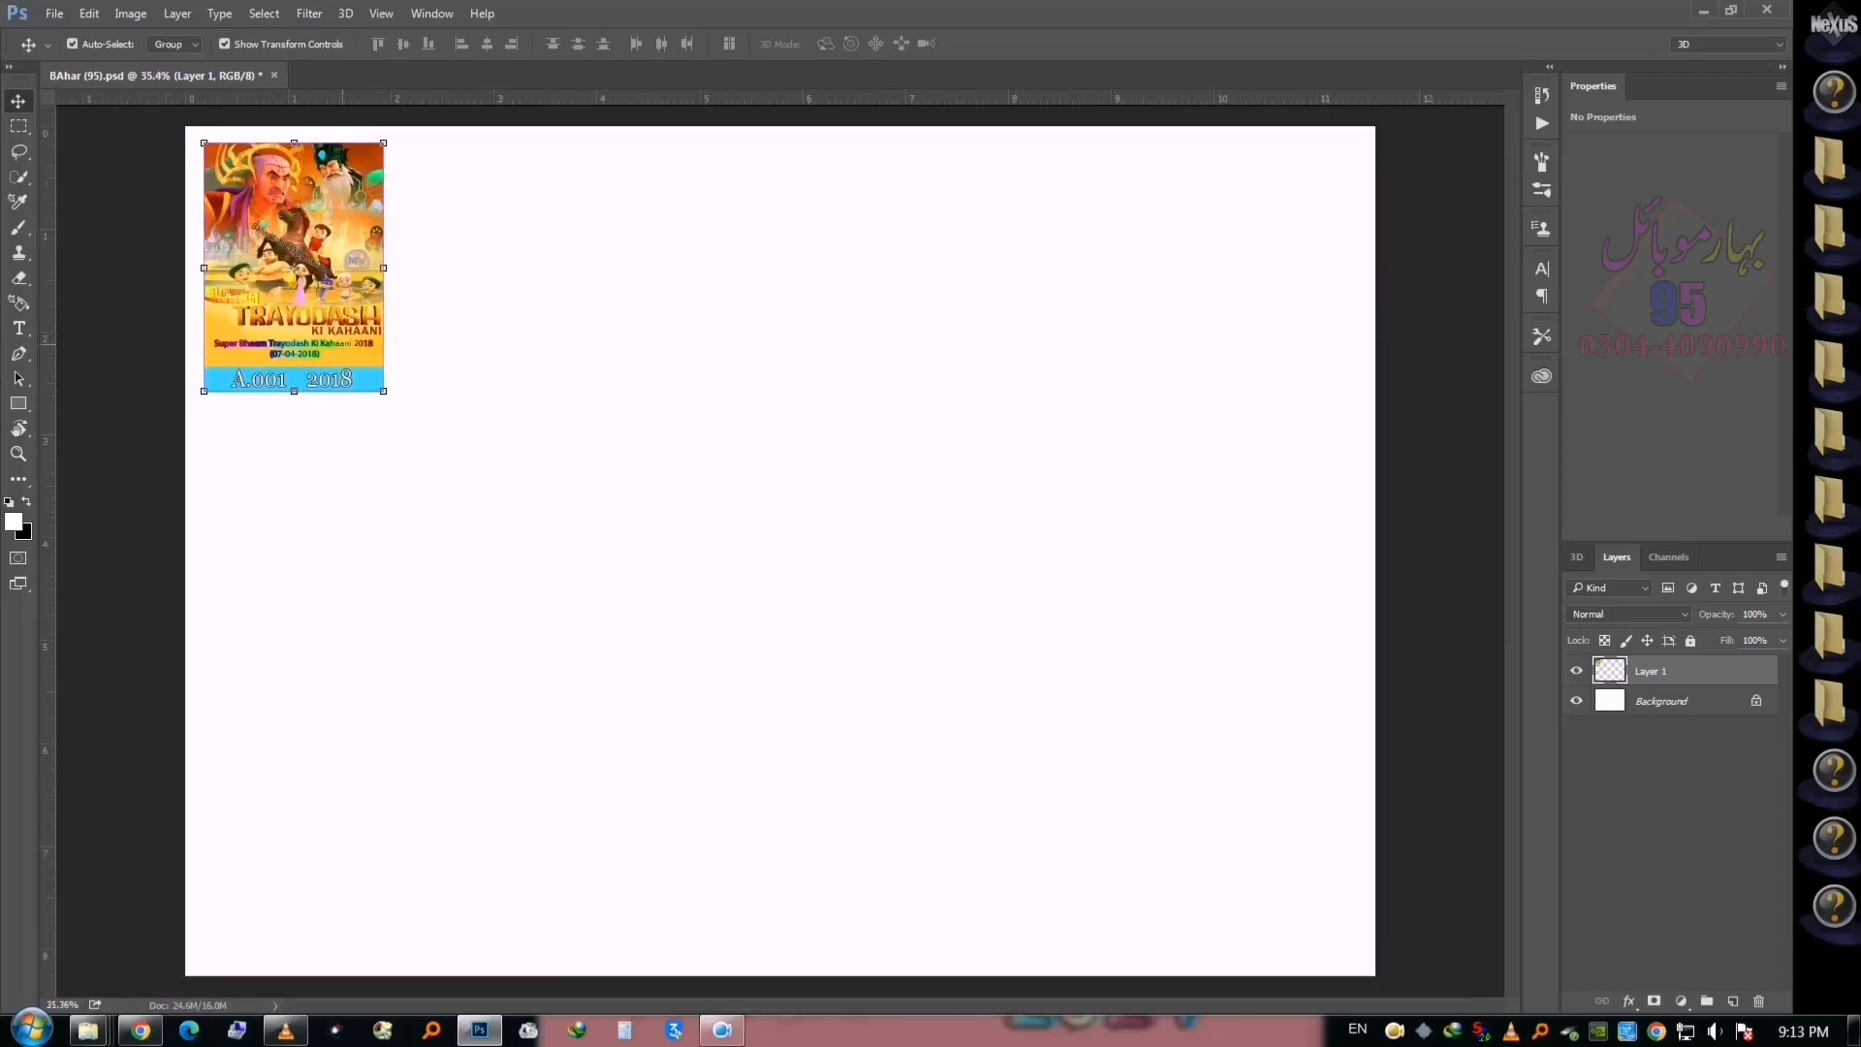
drag(363, 301, 361, 563)
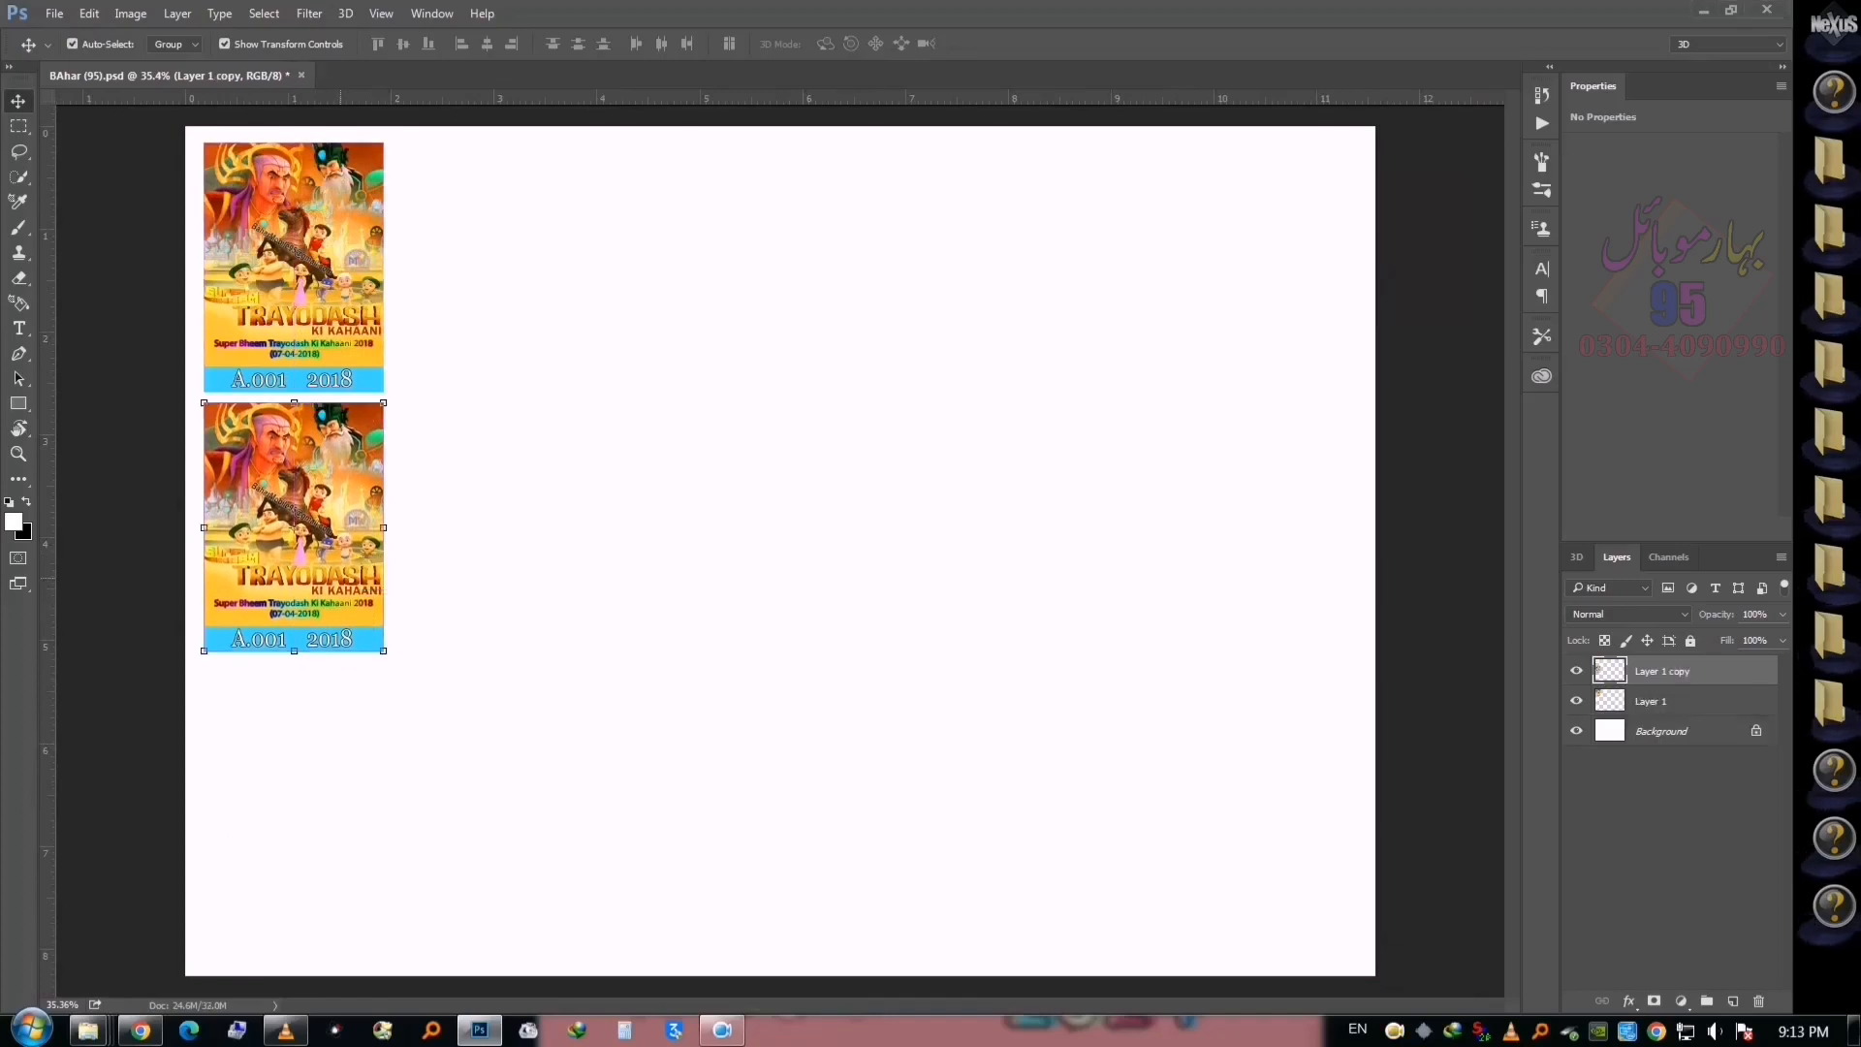
mouse_move(349, 520)
mouse_down()
mouse_move(349, 732)
mouse_move(349, 520)
mouse_up()
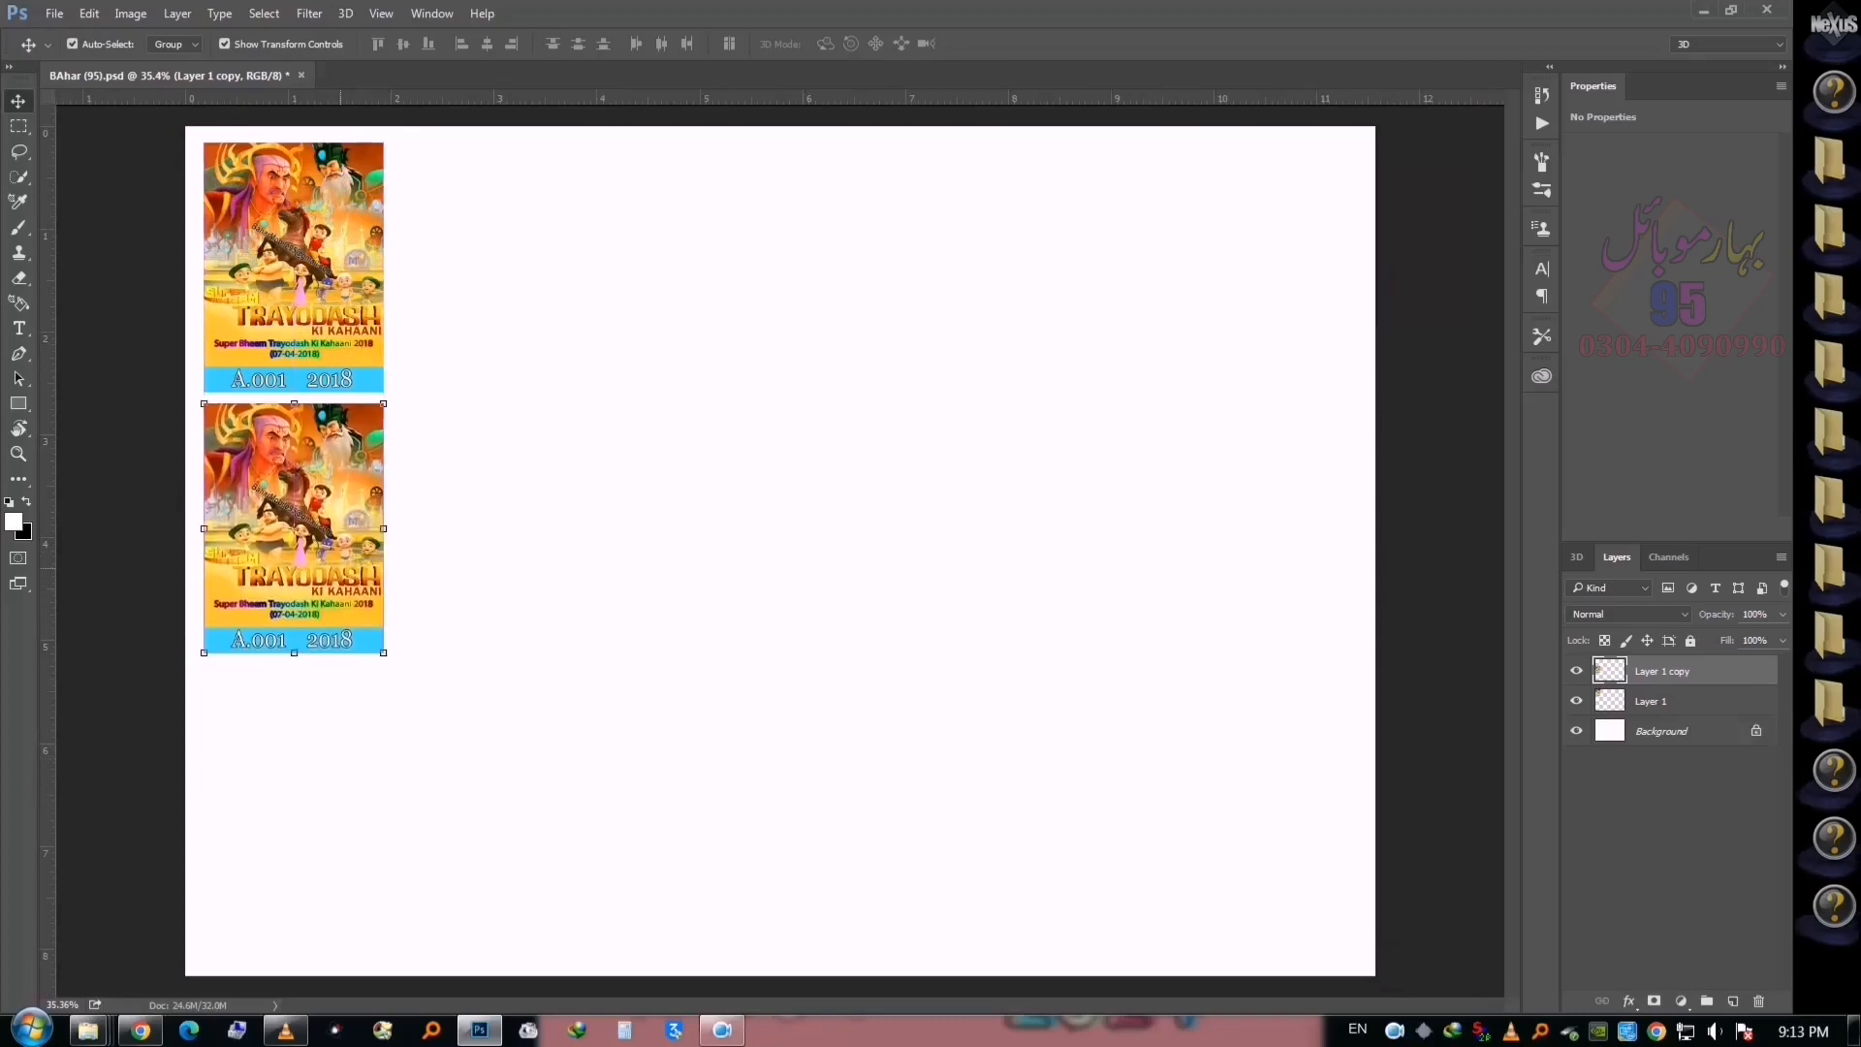
drag(354, 449, 354, 712)
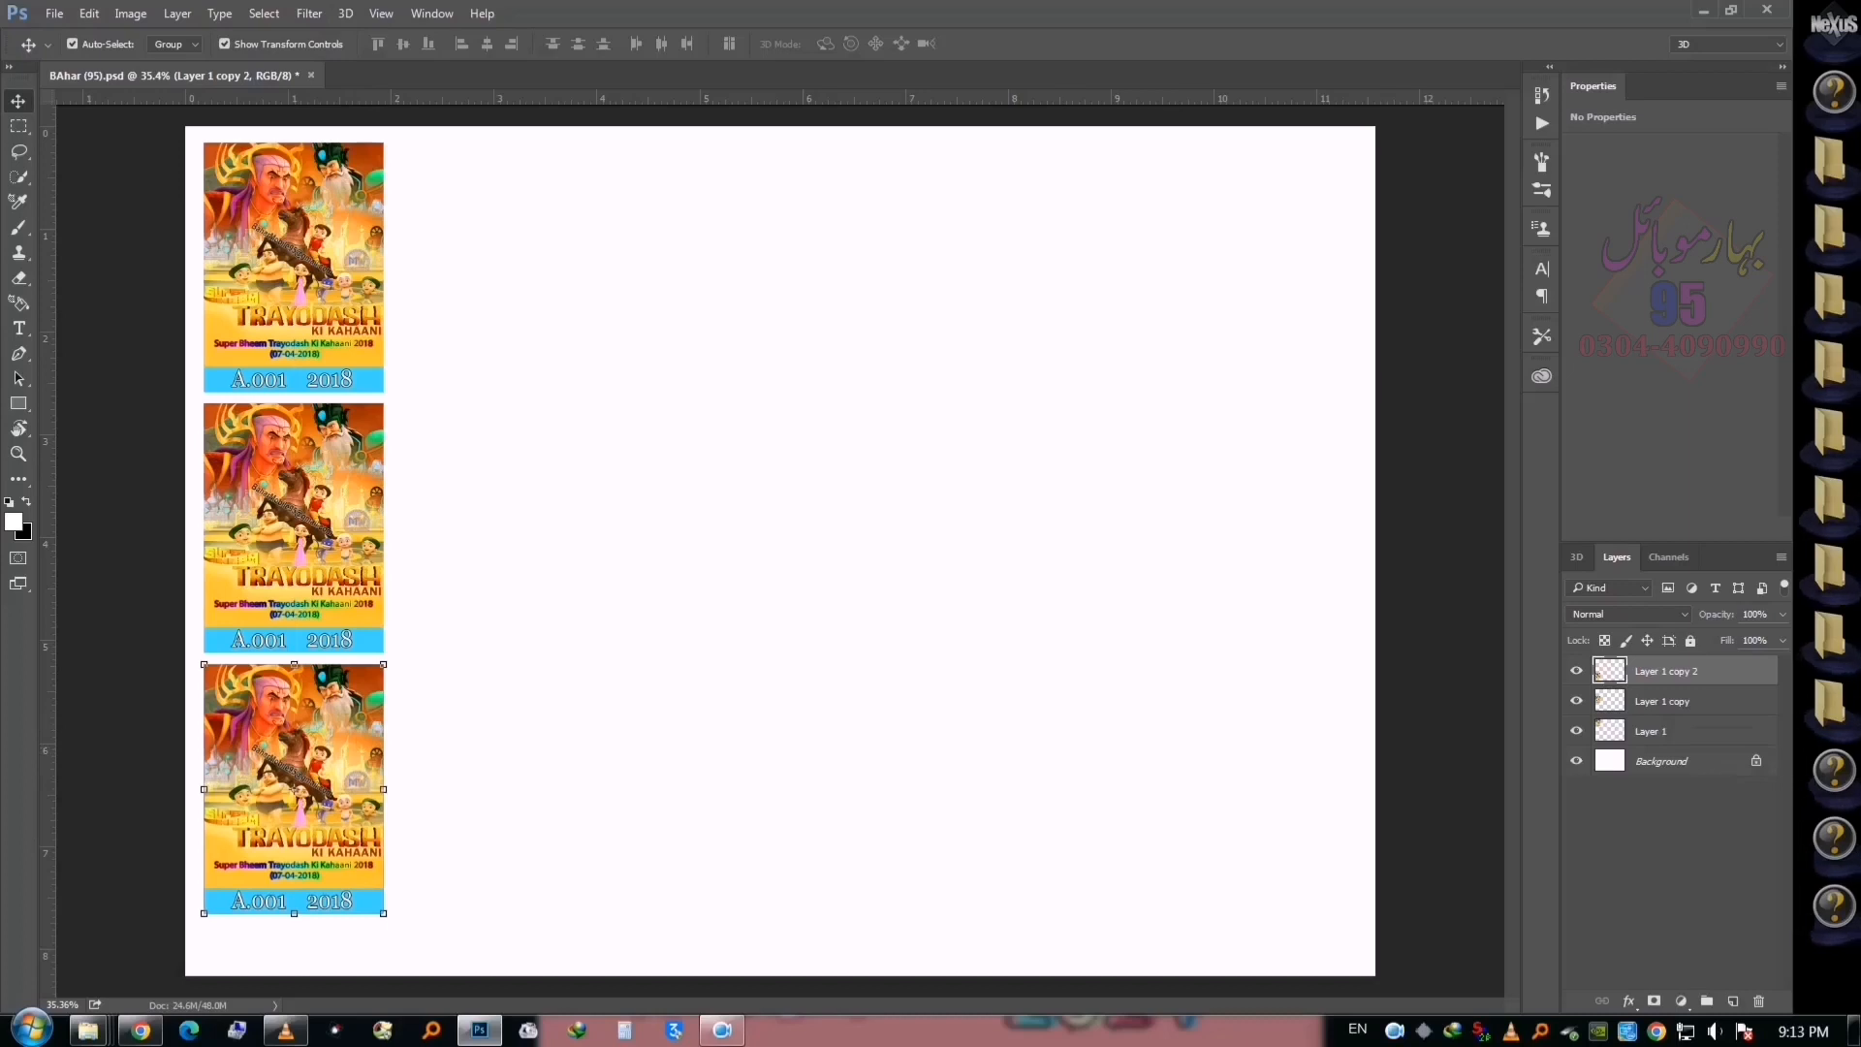
Select all three poster layers and stretch the column vertically to fill the page height above the bottom margin
key(ctrl+alt+a)
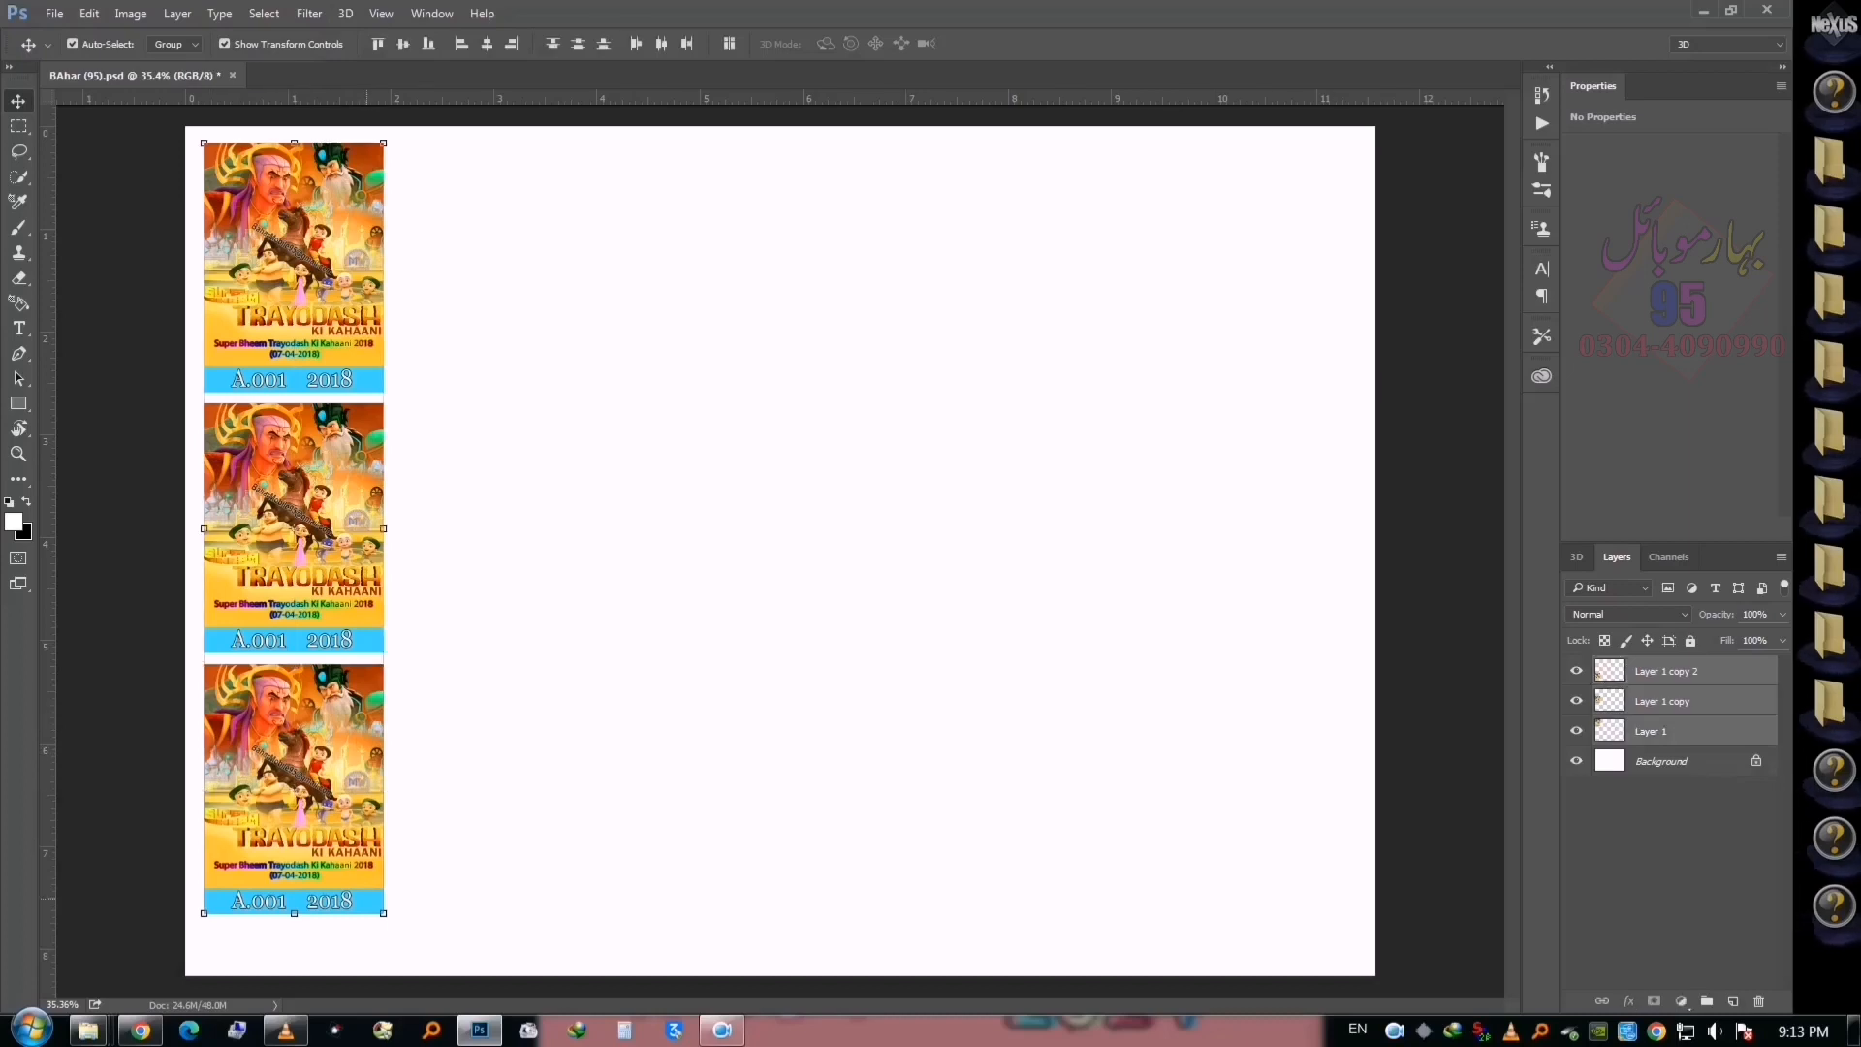
drag(384, 913, 383, 954)
key(Return)
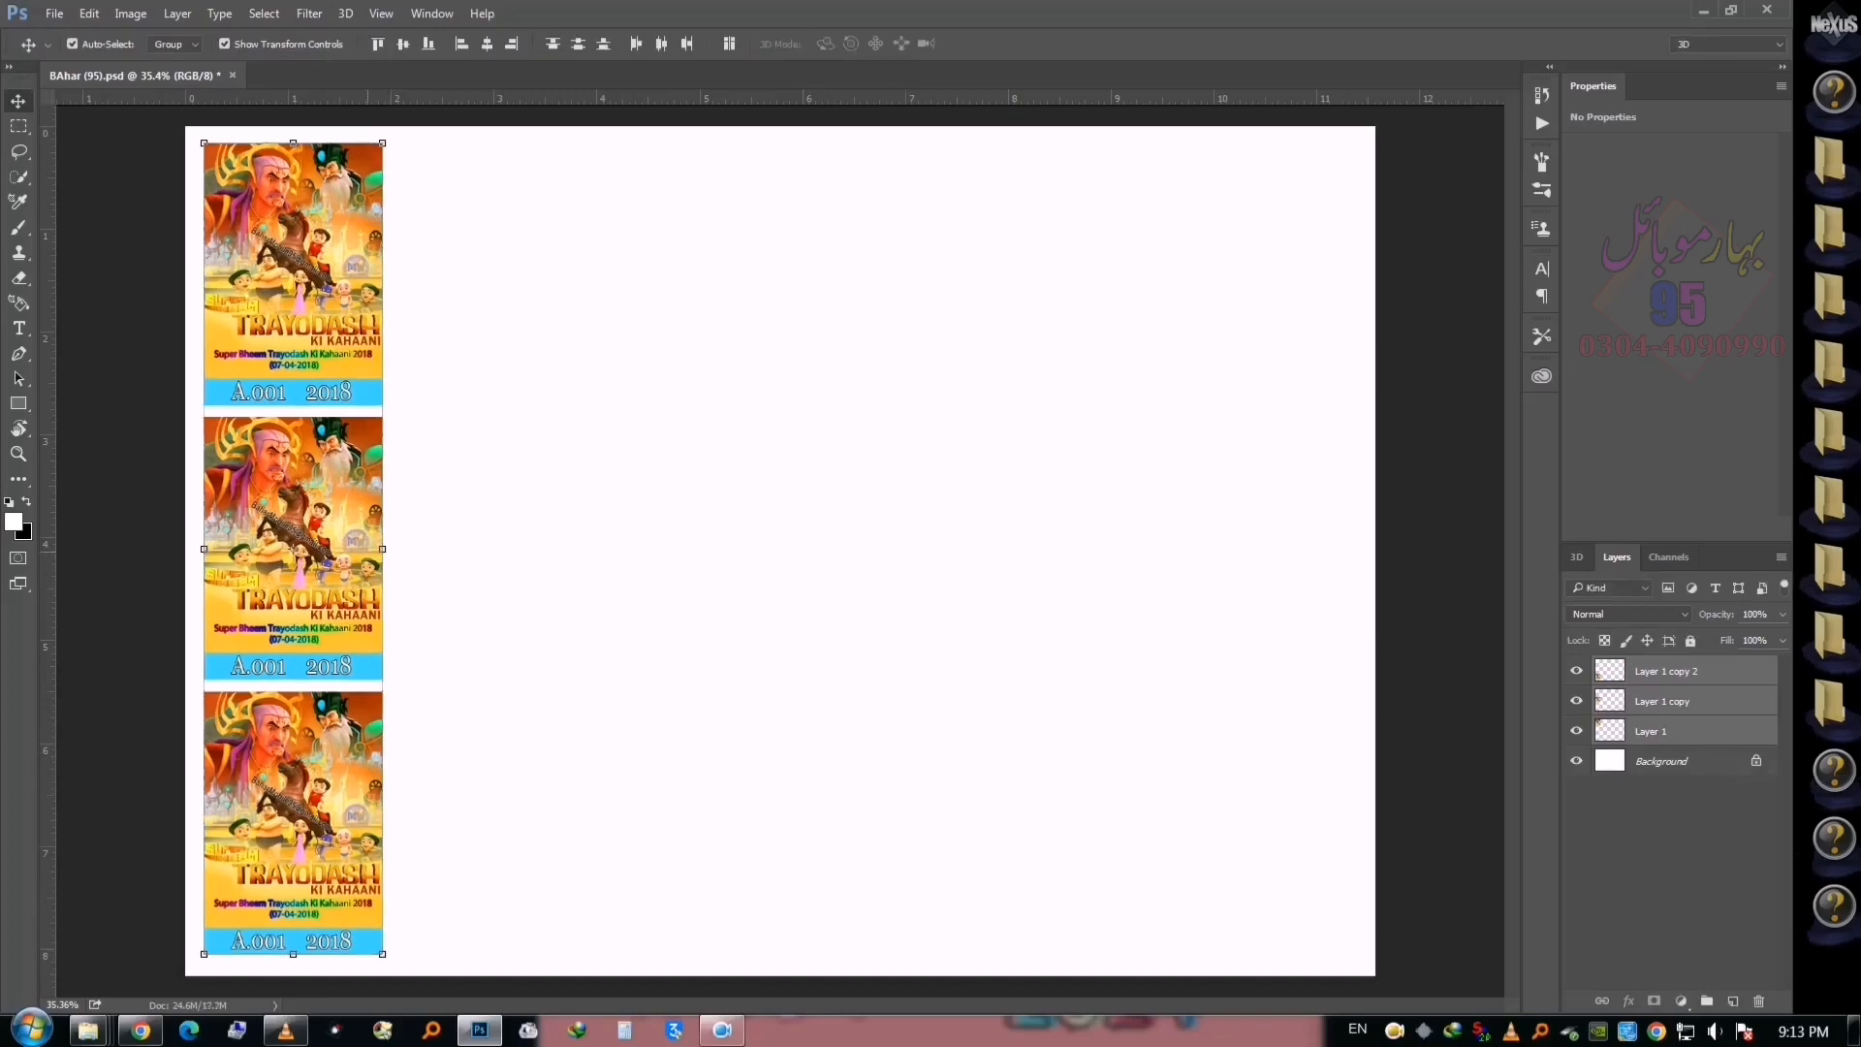
Duplicate the column of three posters to the right of the original, leaving a narrow gap between the columns
drag(350, 523, 543, 521)
key(Left)
key(Left)
key(Left)
drag(504, 717, 501, 724)
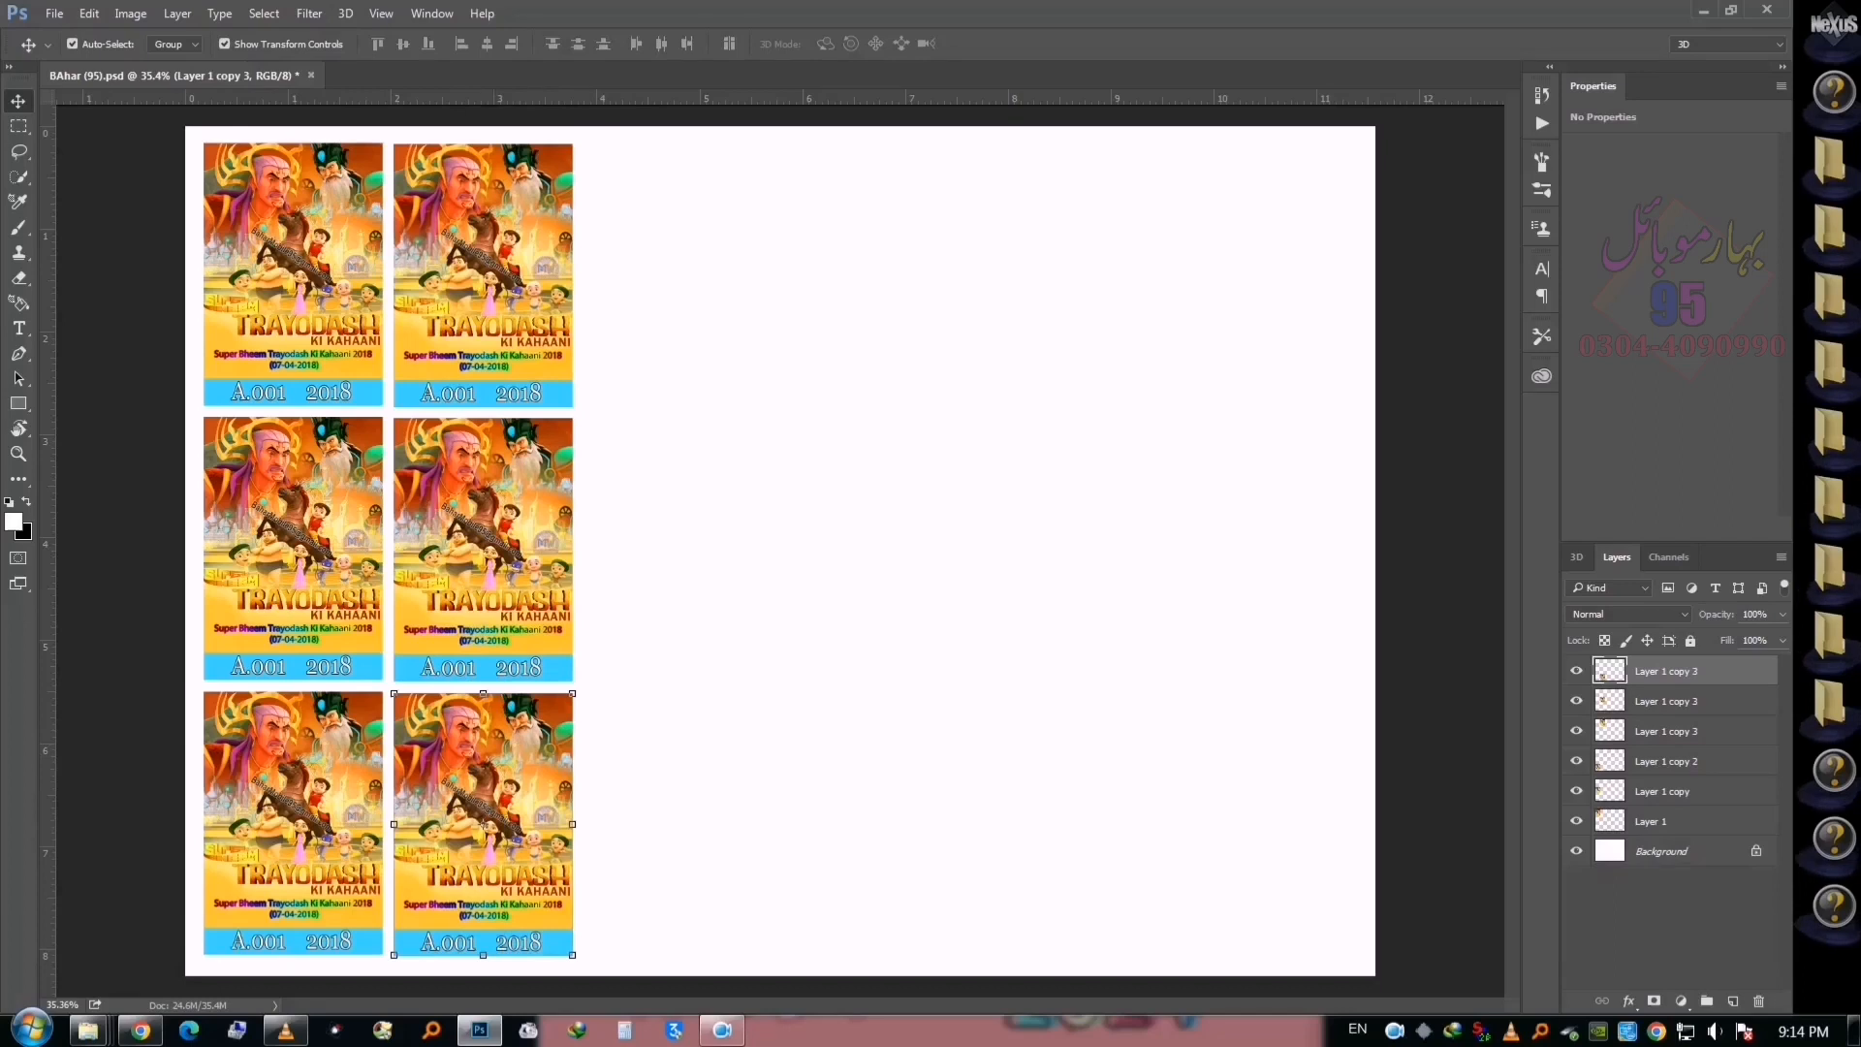
Delete the three original poster layers of the left column and merge the three remaining copies into one layer
click(1651, 821)
shift+click(1666, 761)
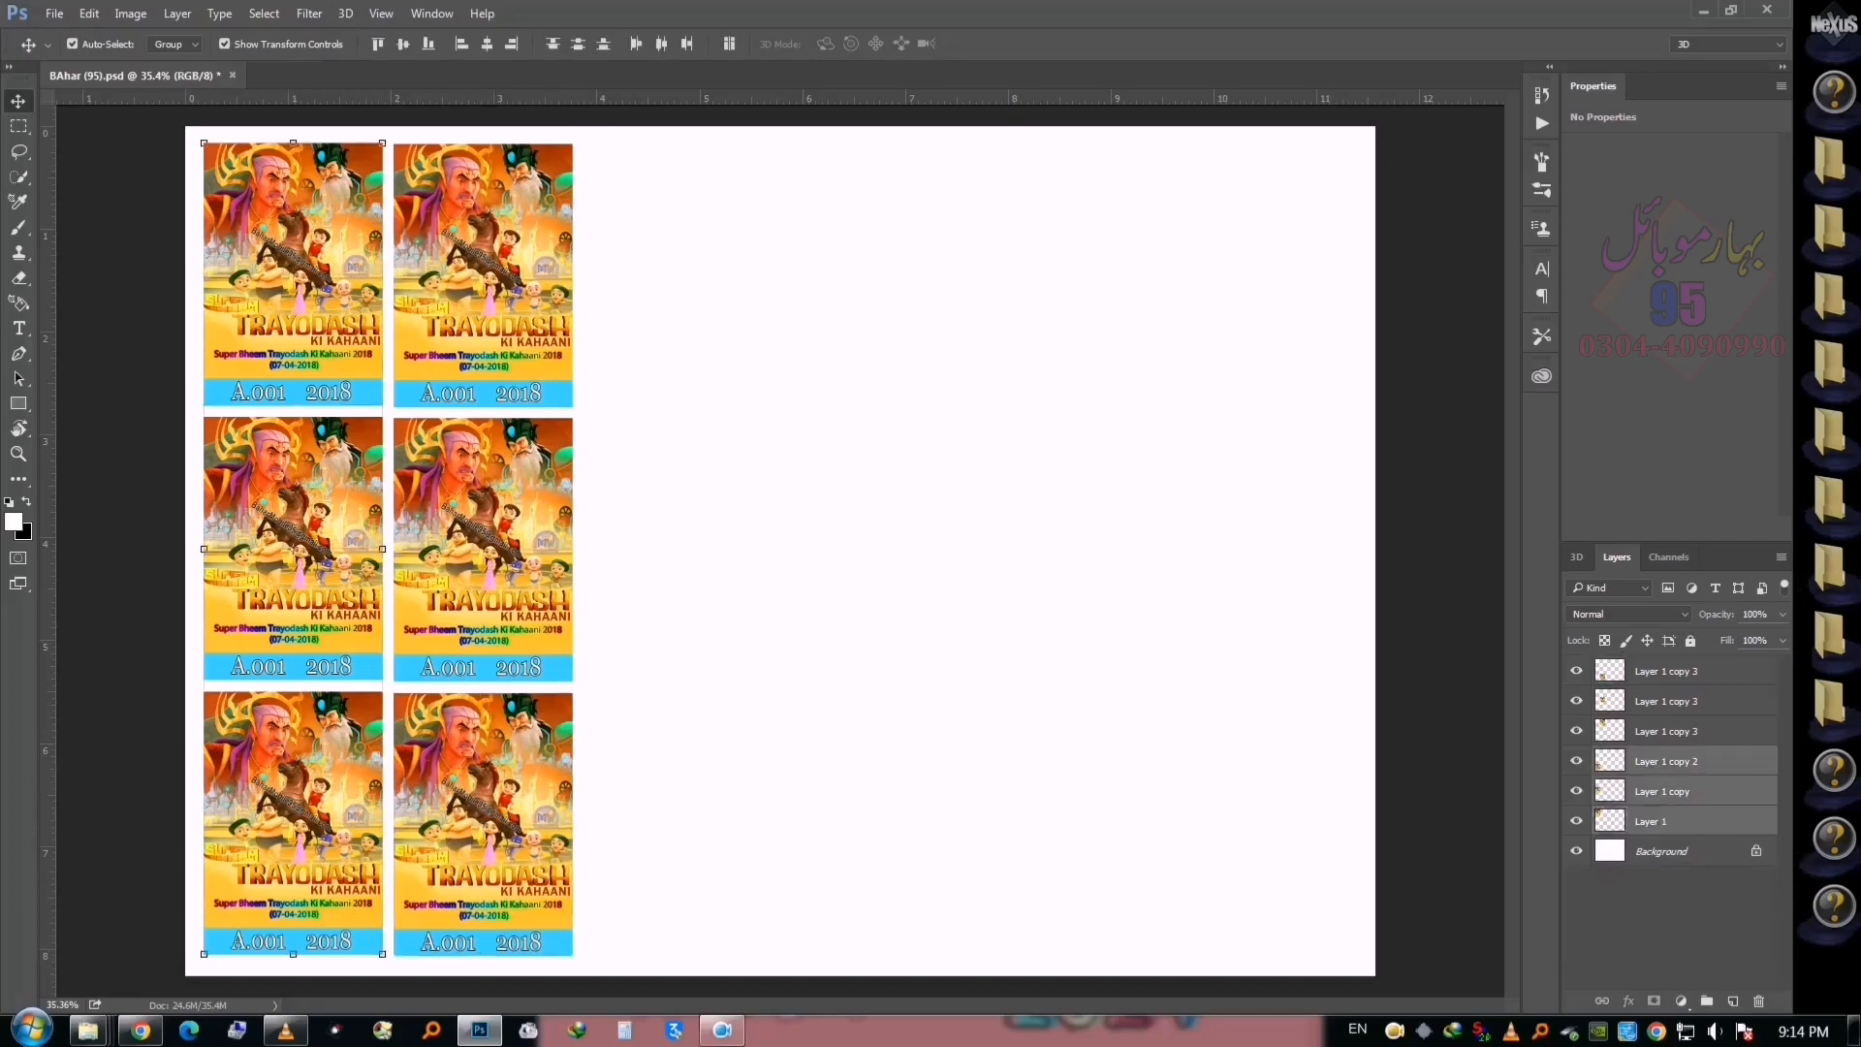
key(Delete)
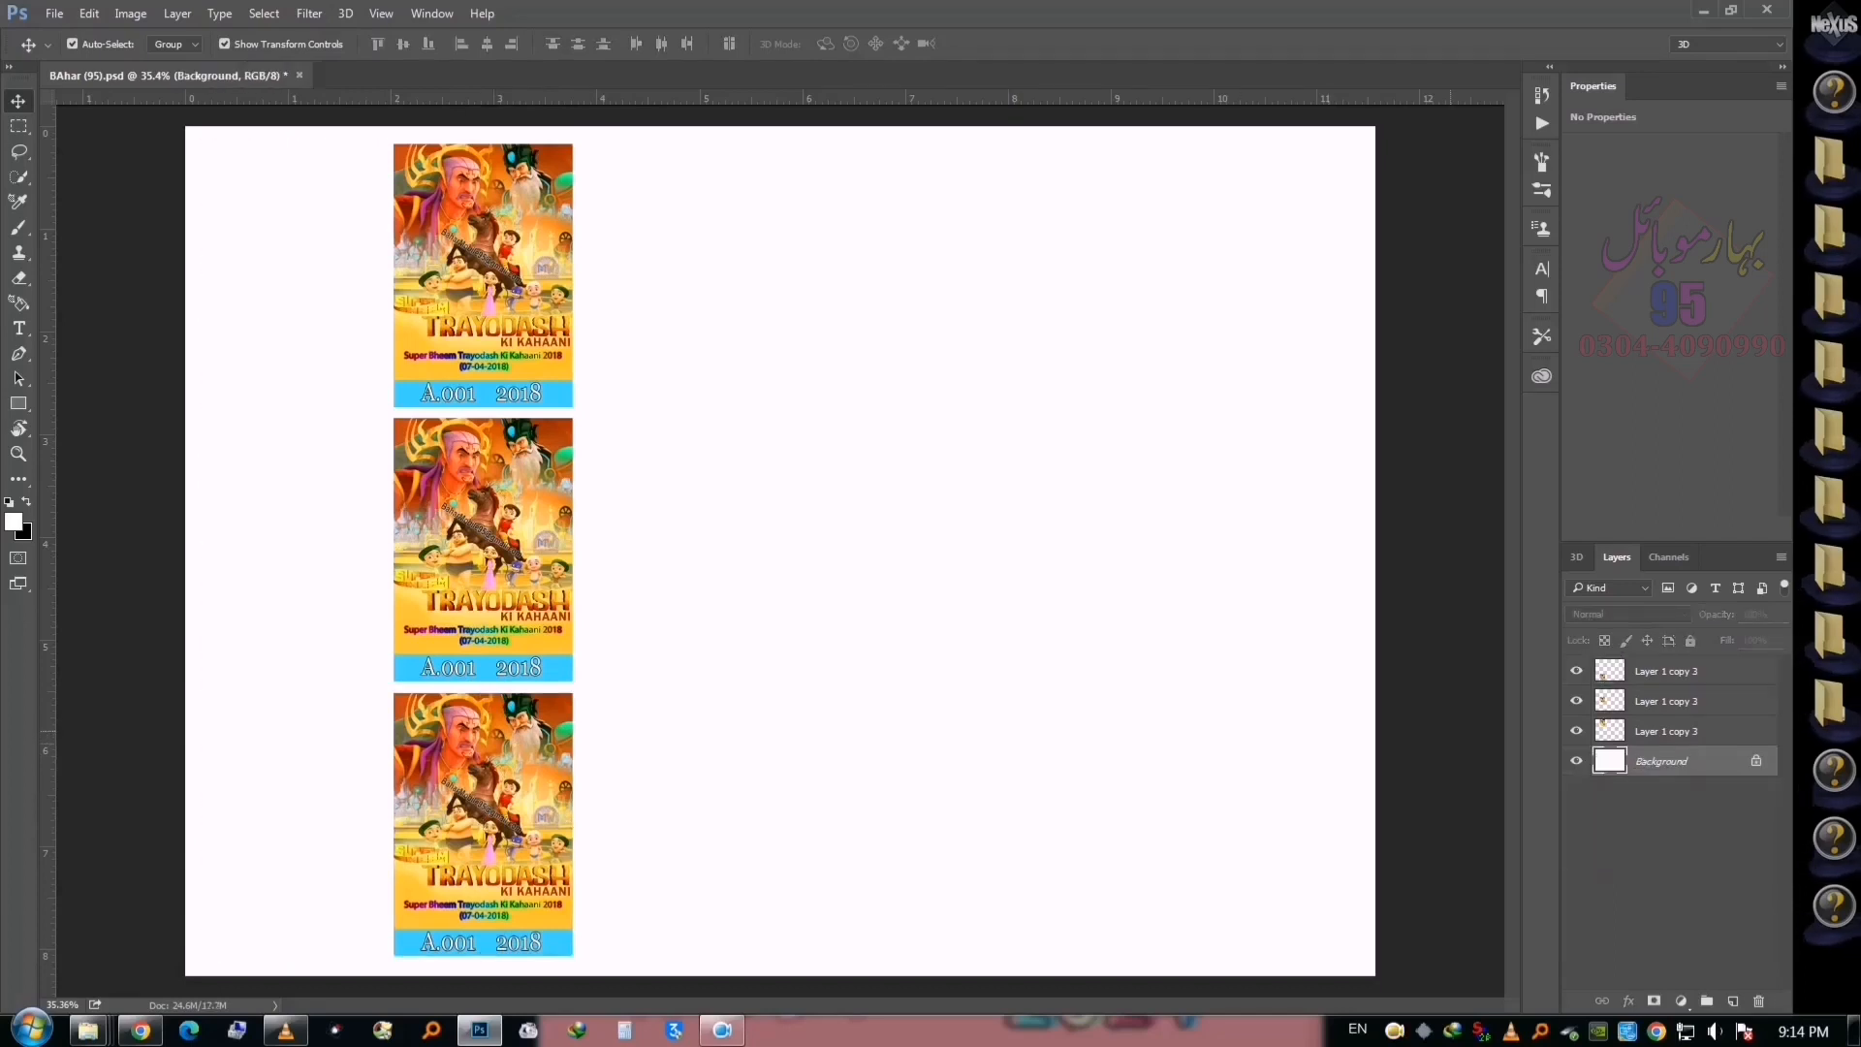
click(1667, 731)
shift+click(1666, 671)
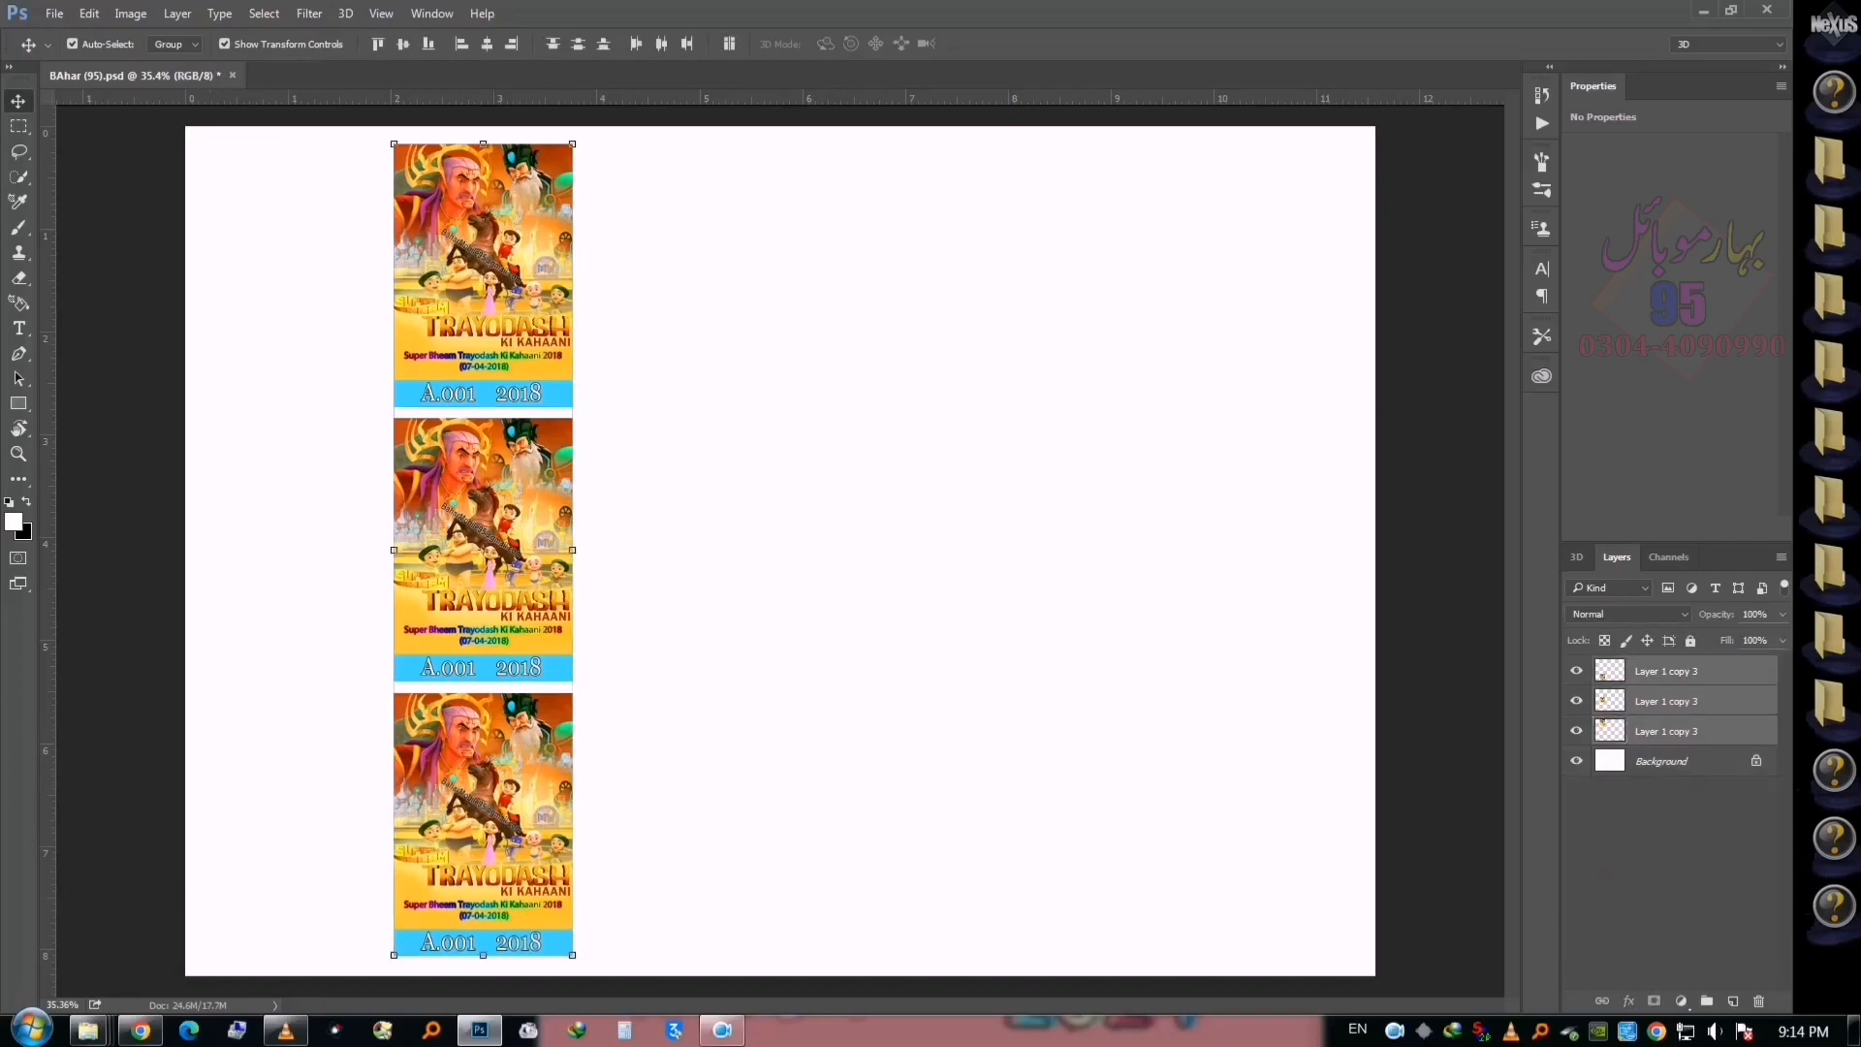
key(ctrl+e)
Move the merged poster column to the page's left margin
drag(531, 697, 347, 749)
key(shift+Left)
key(shift+Left)
key(shift+Left)
key(shift+Left)
key(shift+Left)
key(shift+Left)
key(shift+Left)
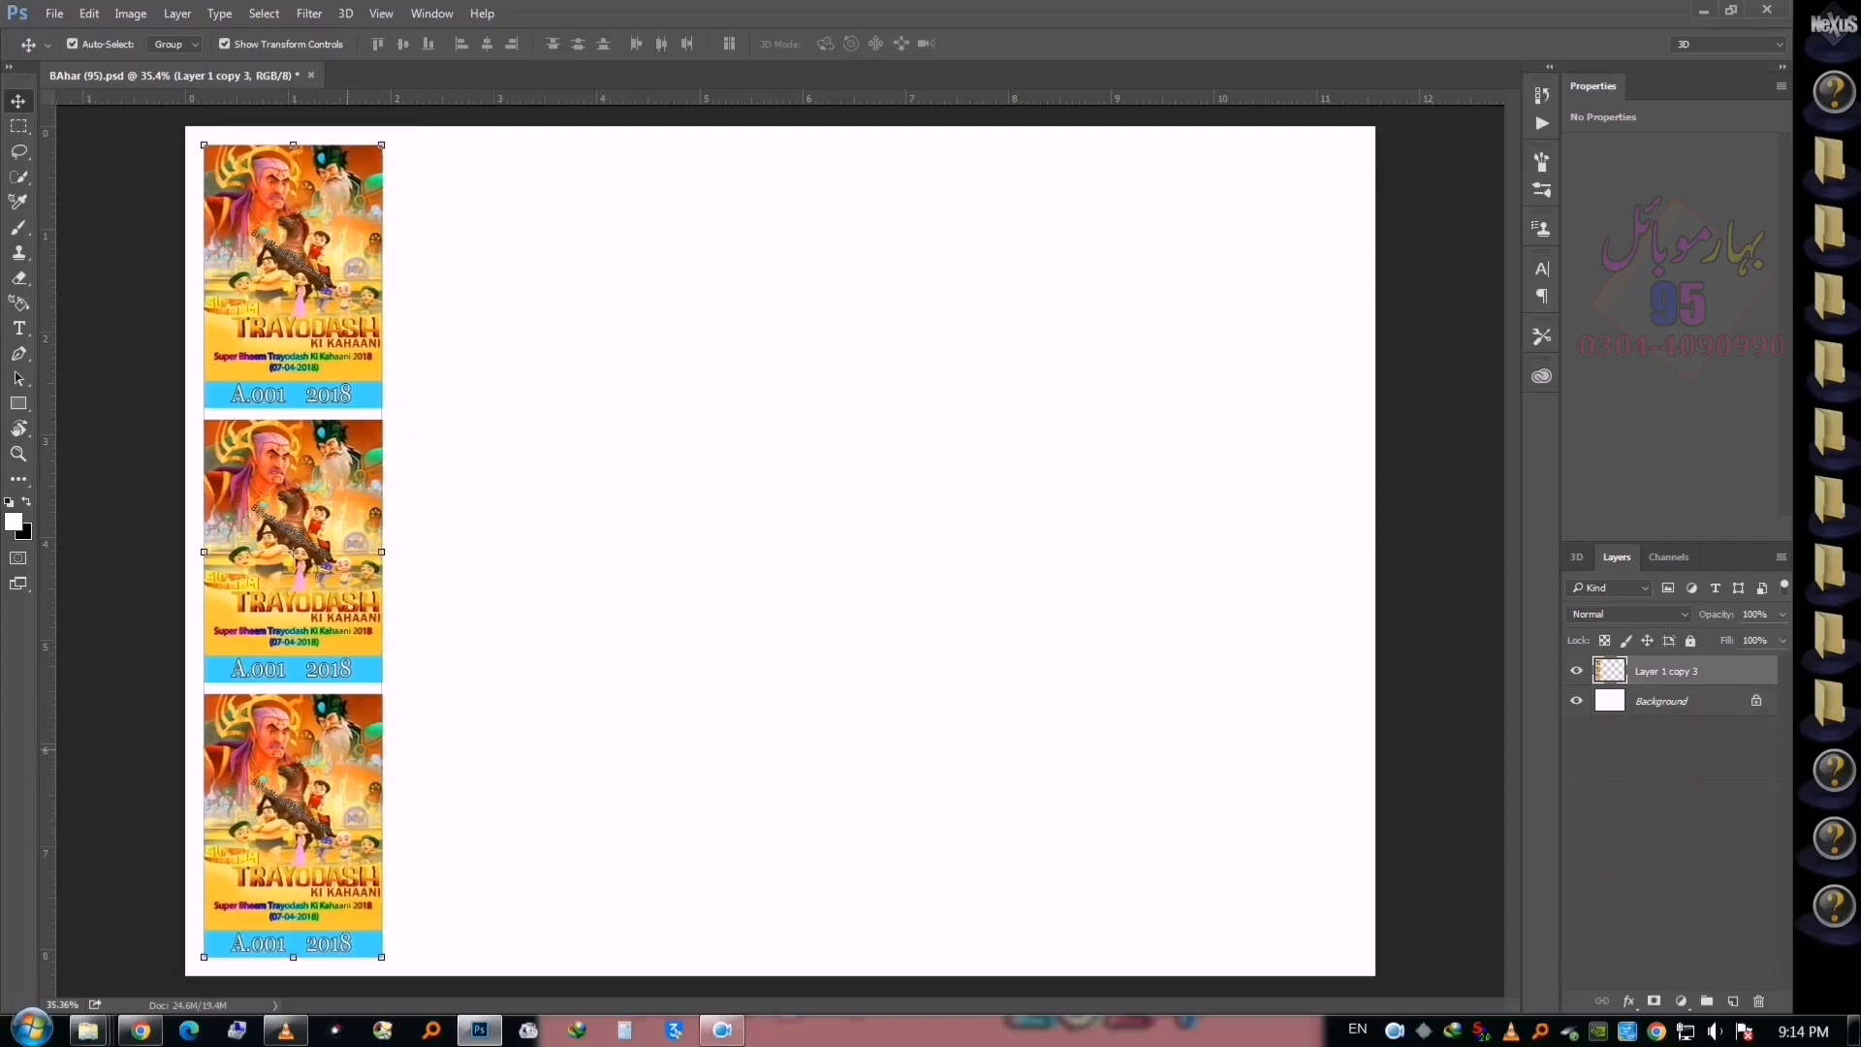
Duplicate the merged column twice to the right with narrow gaps, making three evenly spaced columns
drag(347, 749, 535, 749)
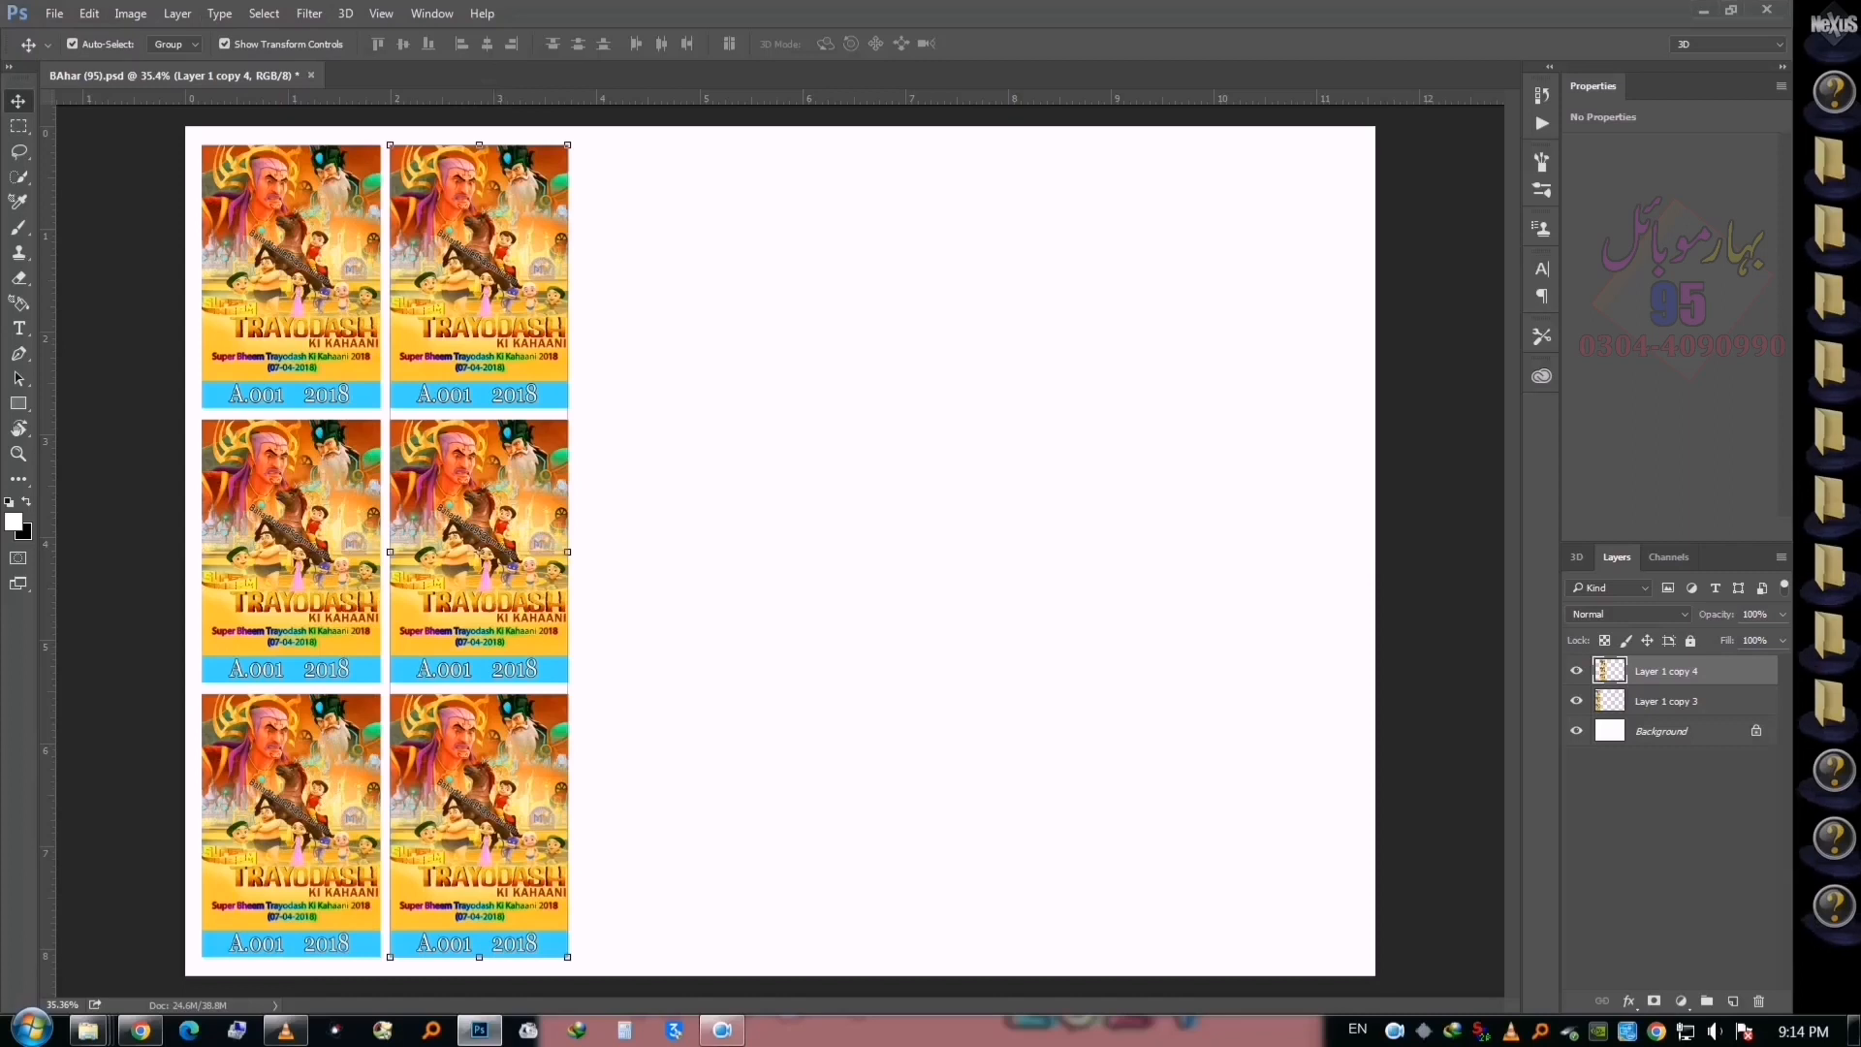
key(Right)
key(Right)
key(Right)
key(Right)
key(Right)
drag(527, 690, 715, 690)
Merge the three columns into one layer and place a duplicate of that block beside it, making six columns
key(ctrl+alt+a)
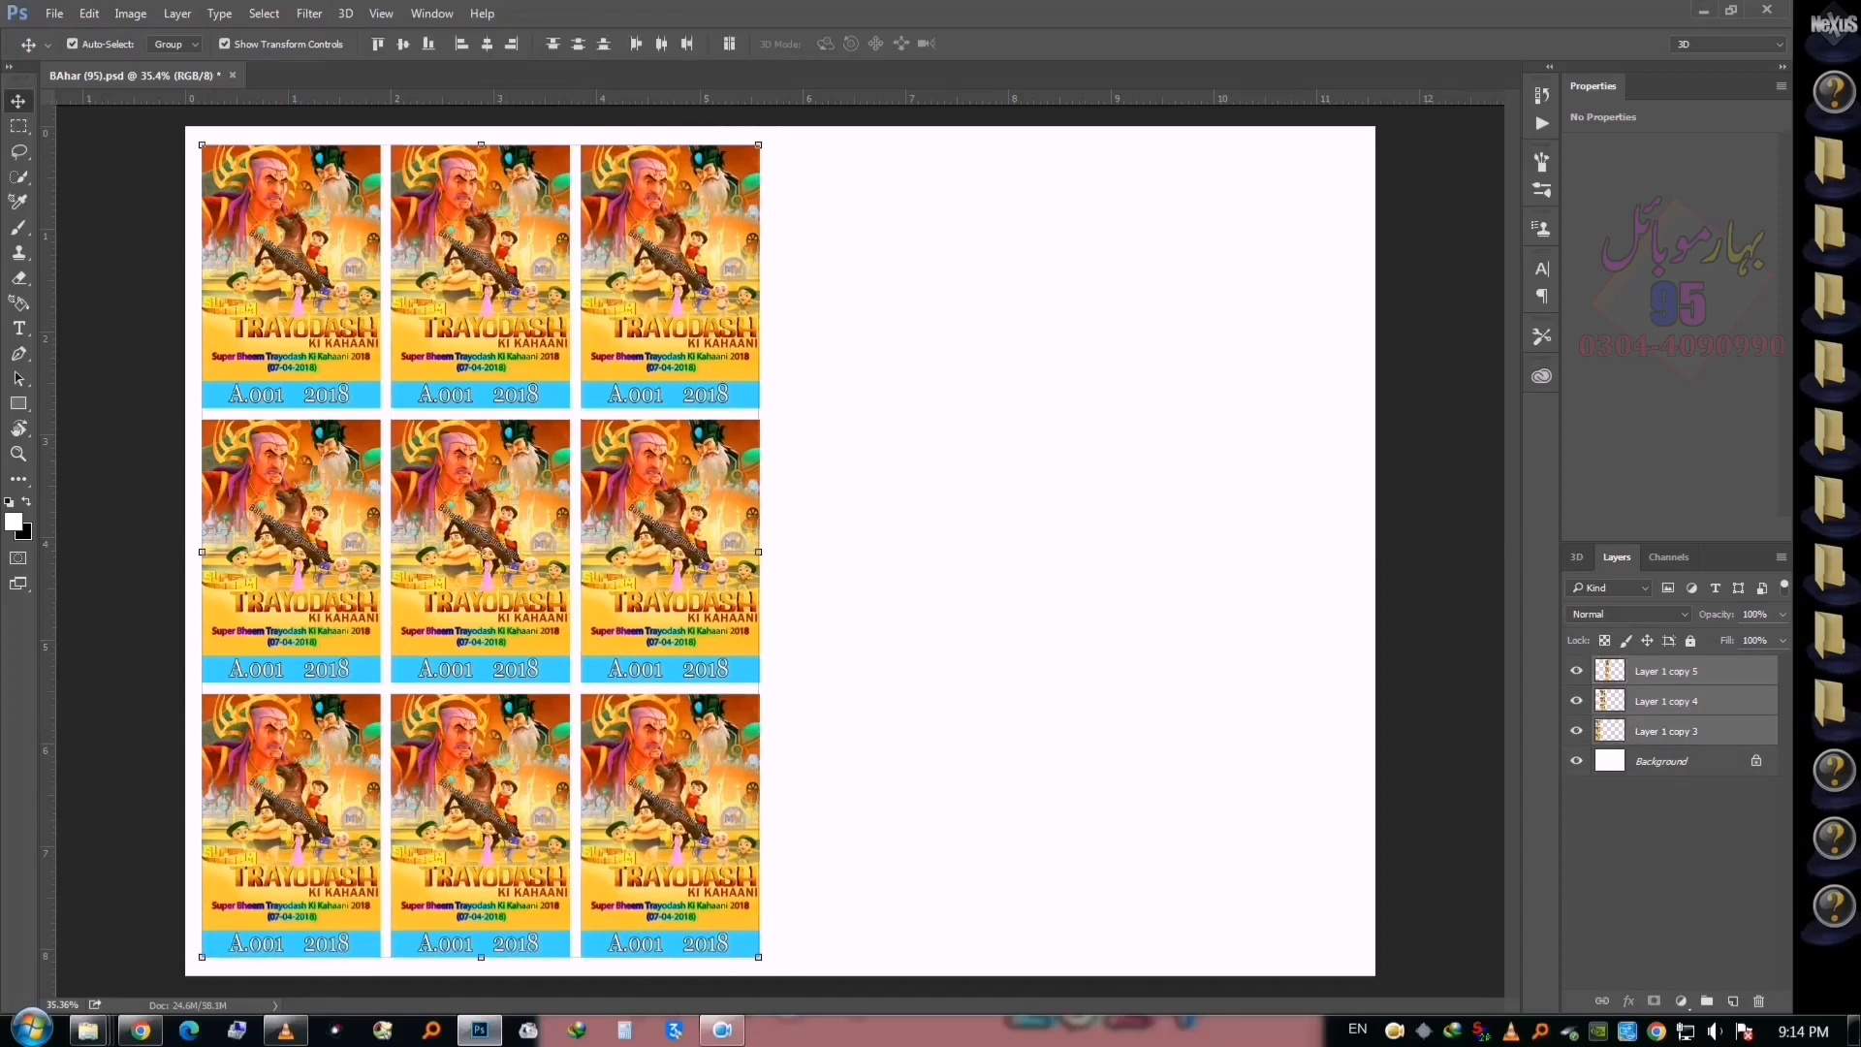
key(ctrl+e)
drag(480, 963, 884, 954)
drag(1119, 728, 1268, 734)
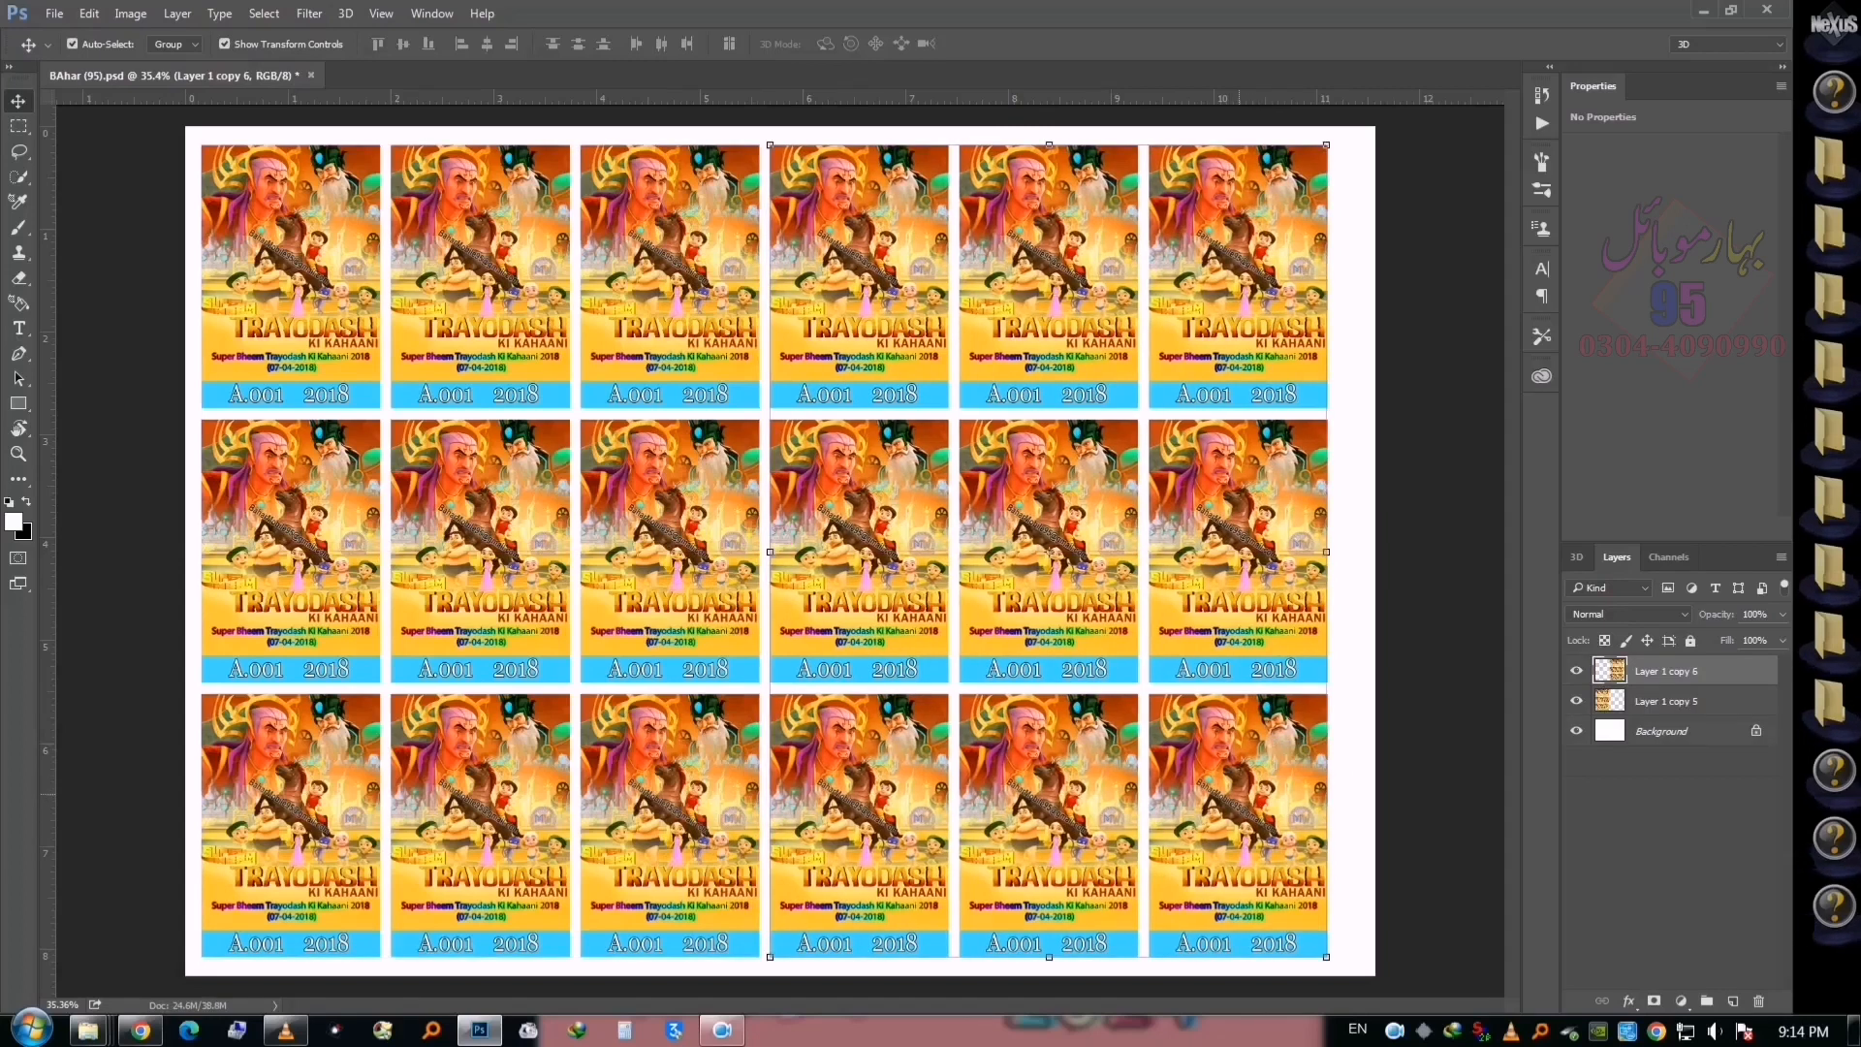
key(Right)
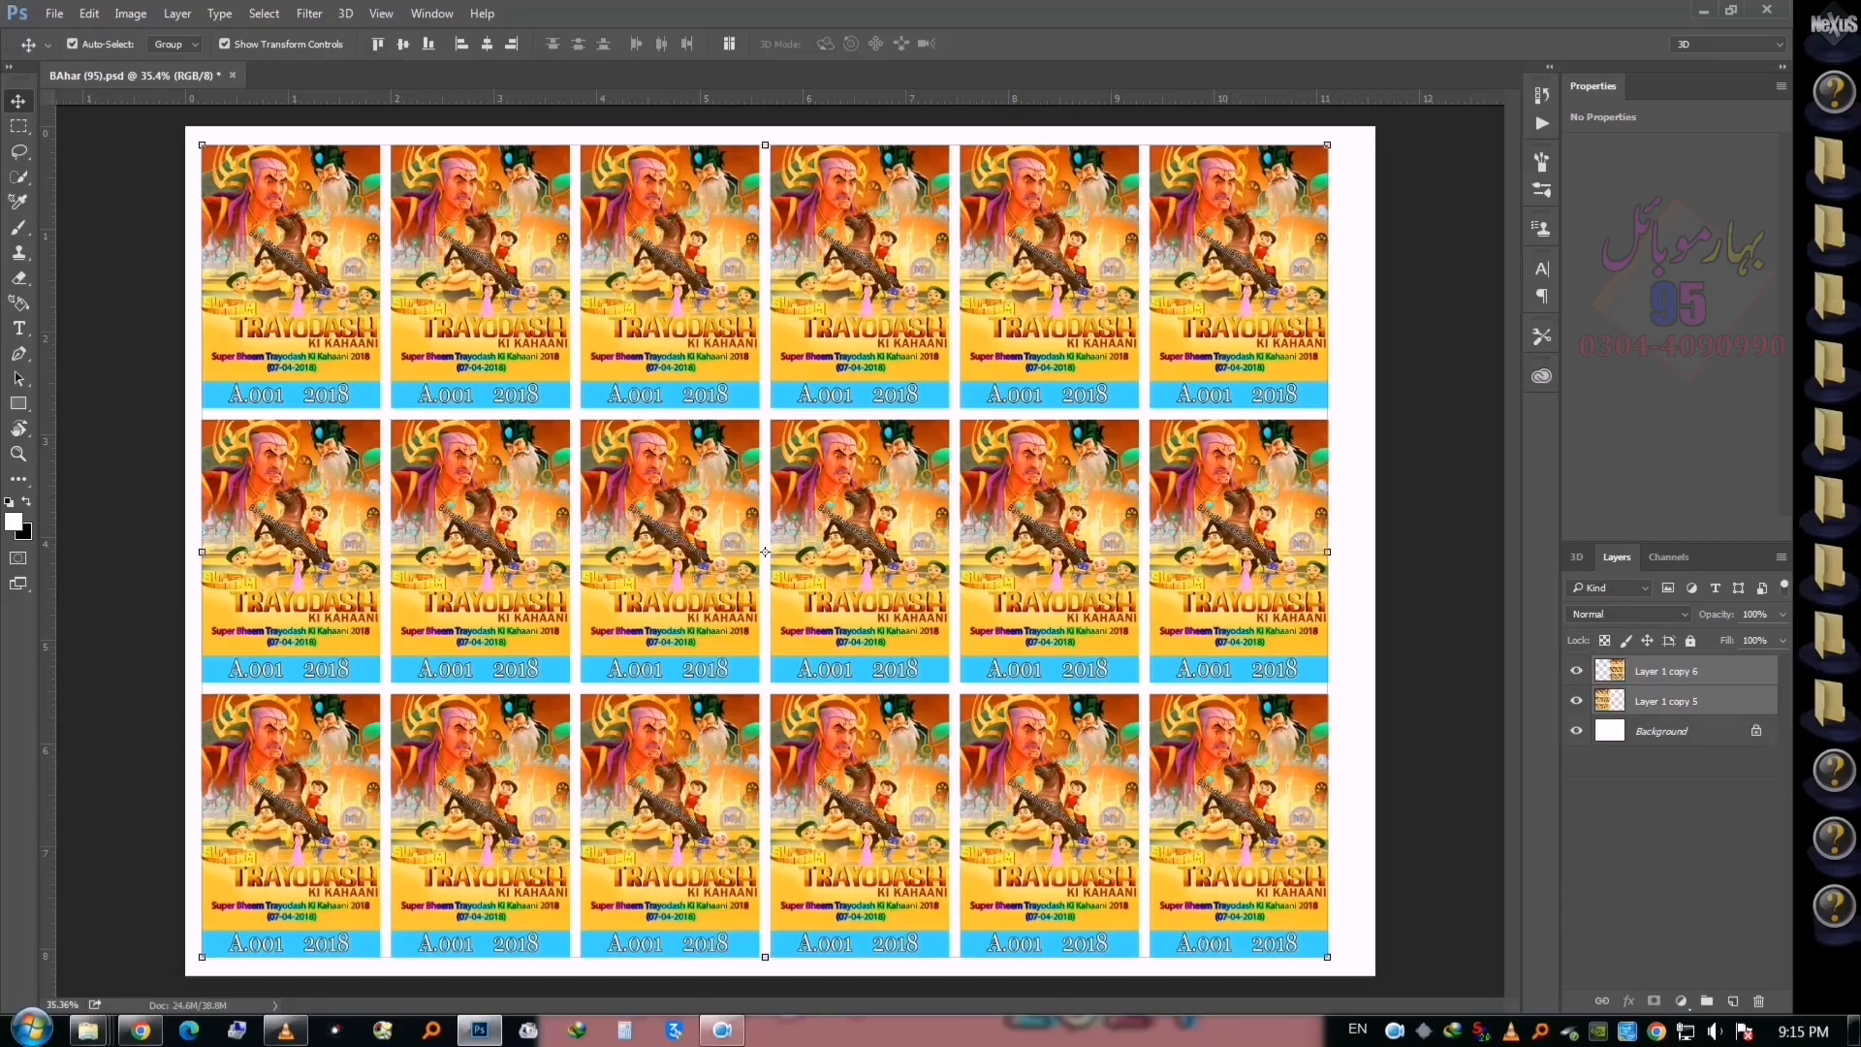
Merge the two poster blocks into one layer and scale it to 102.49% width and 100.46% height to fill the page
key(ctrl+e)
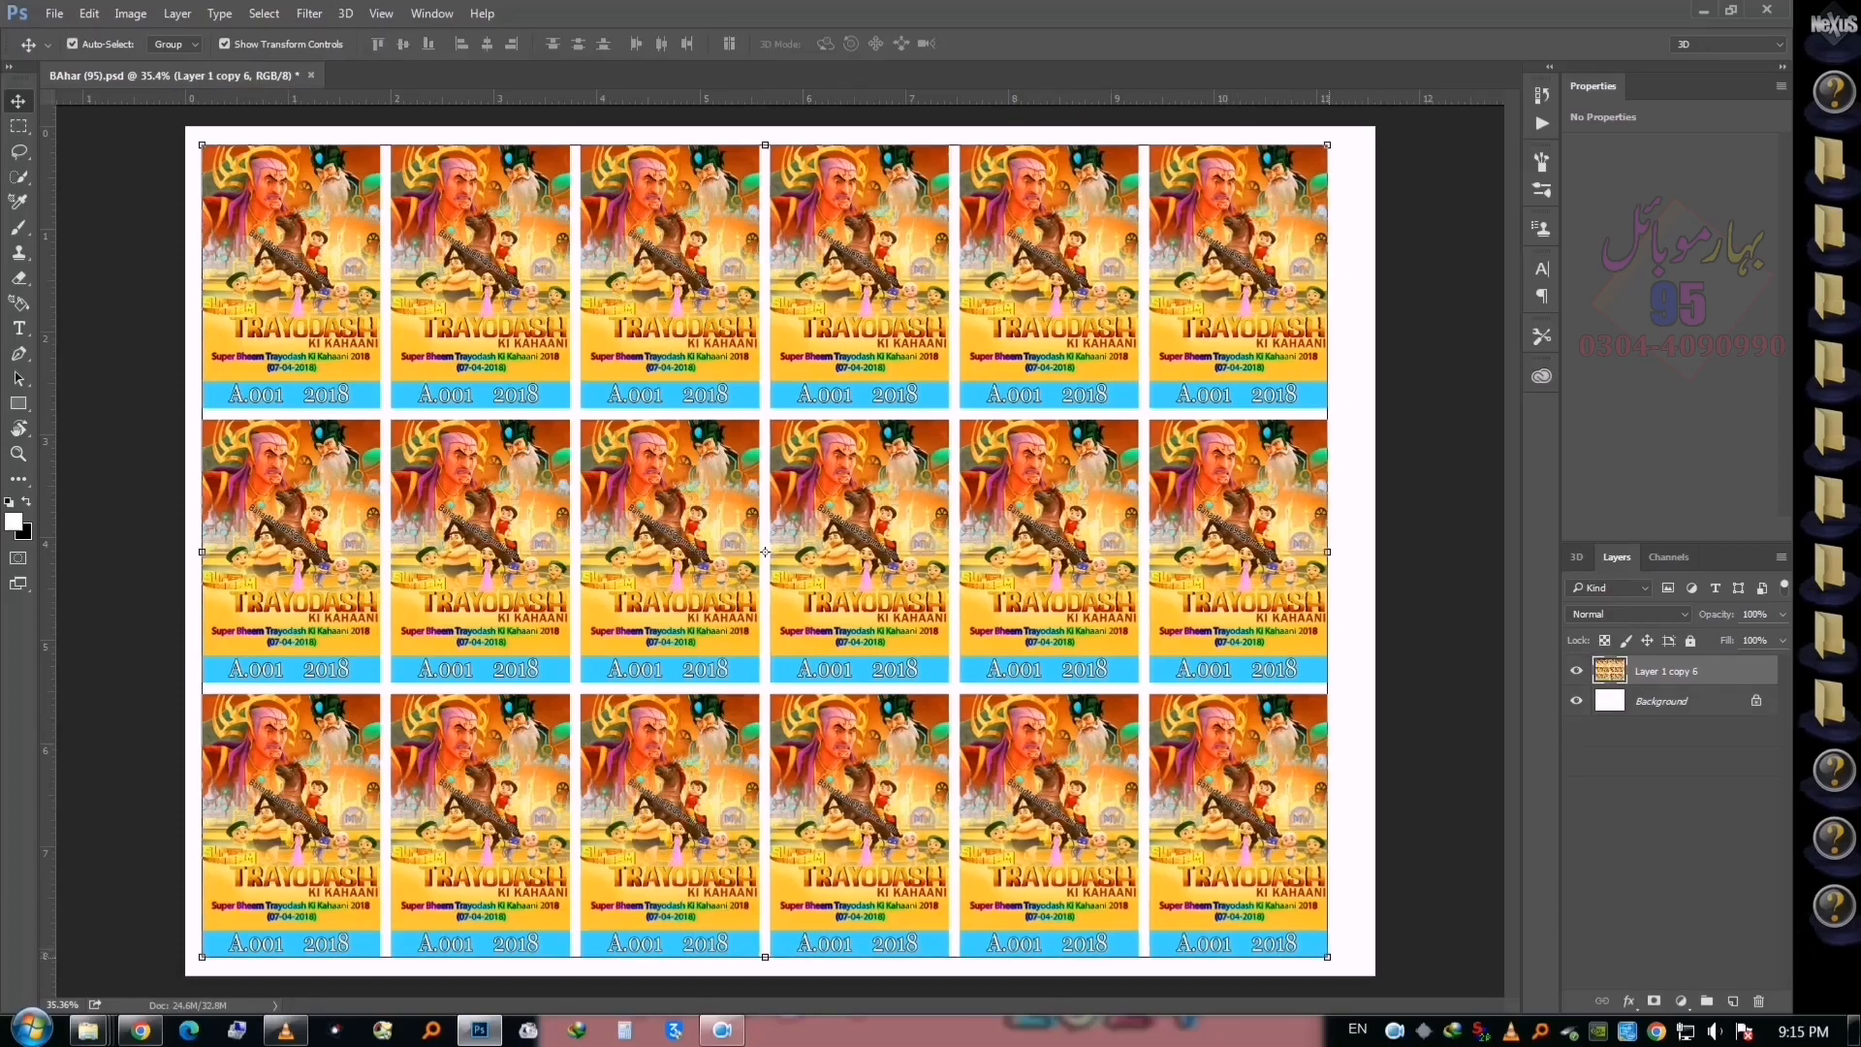
drag(1327, 957, 1355, 960)
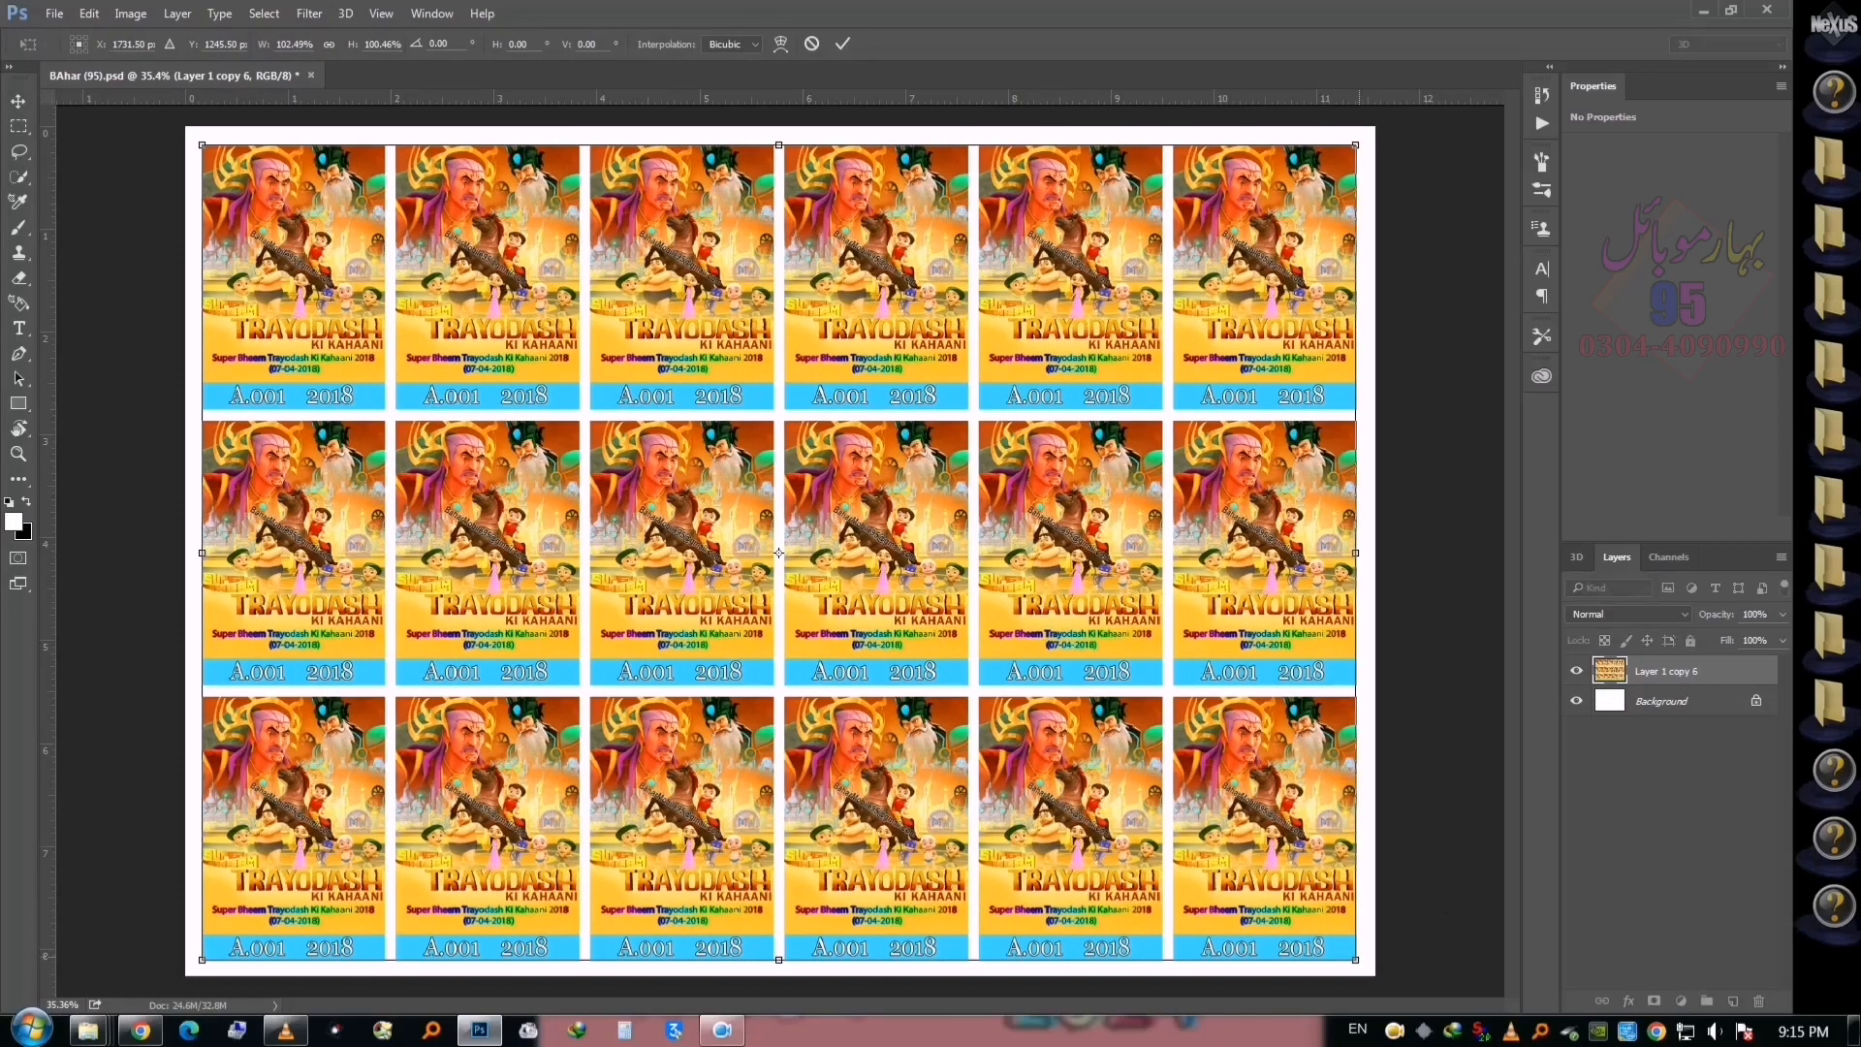
key(Return)
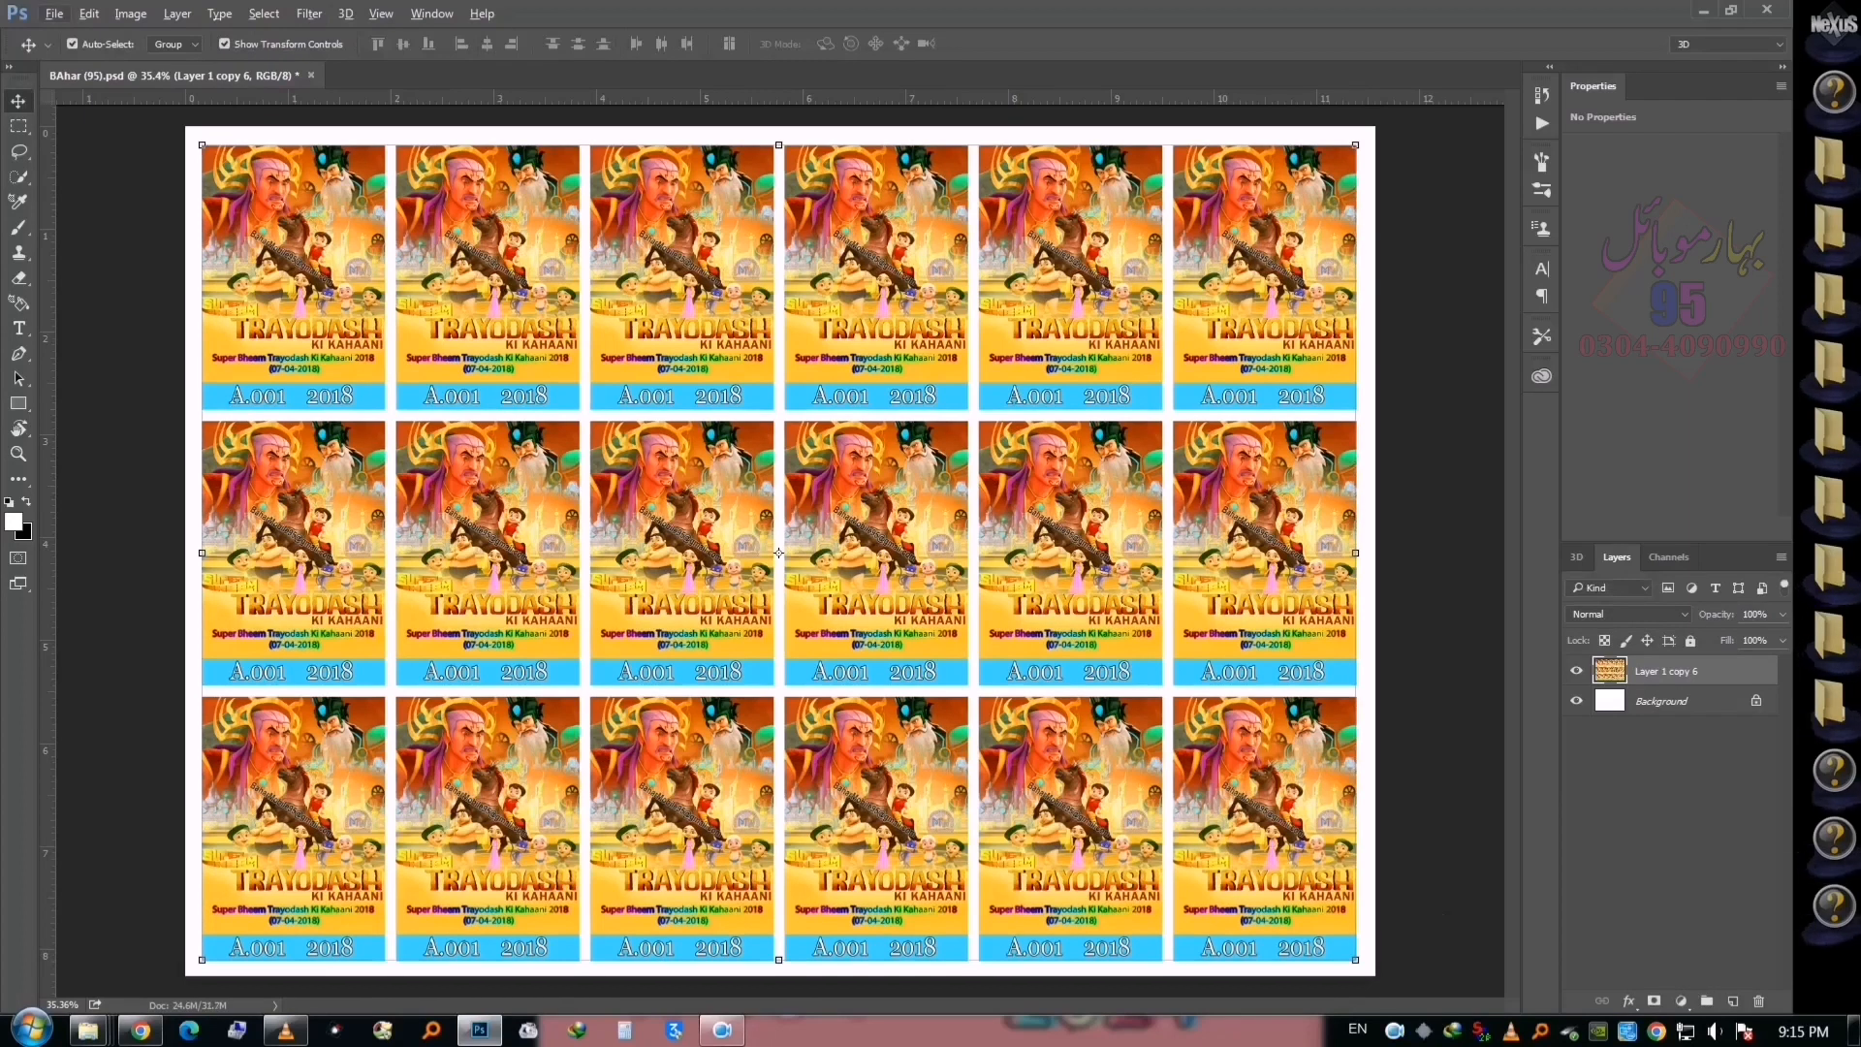
Load the poster layer's transparency as a new selection and delete the poster artwork inside it
key(s)
key(alt+s)
key(o)
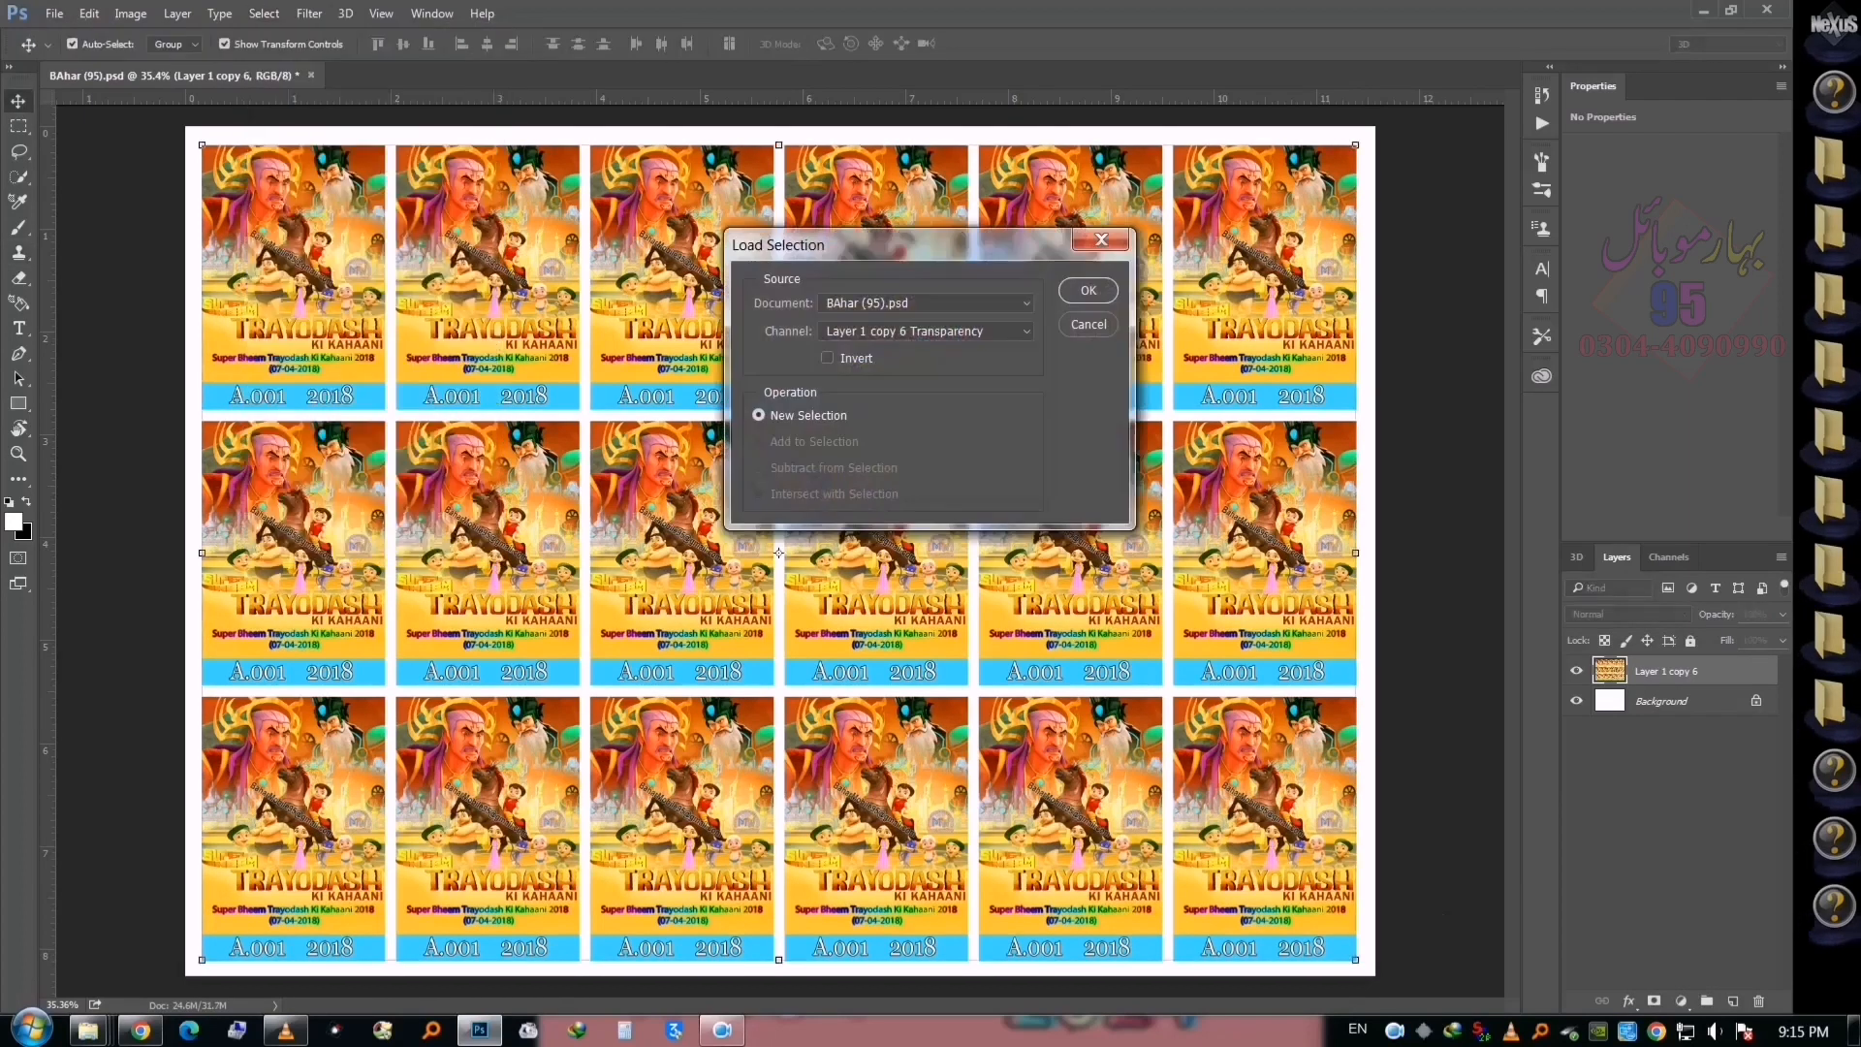
key(Return)
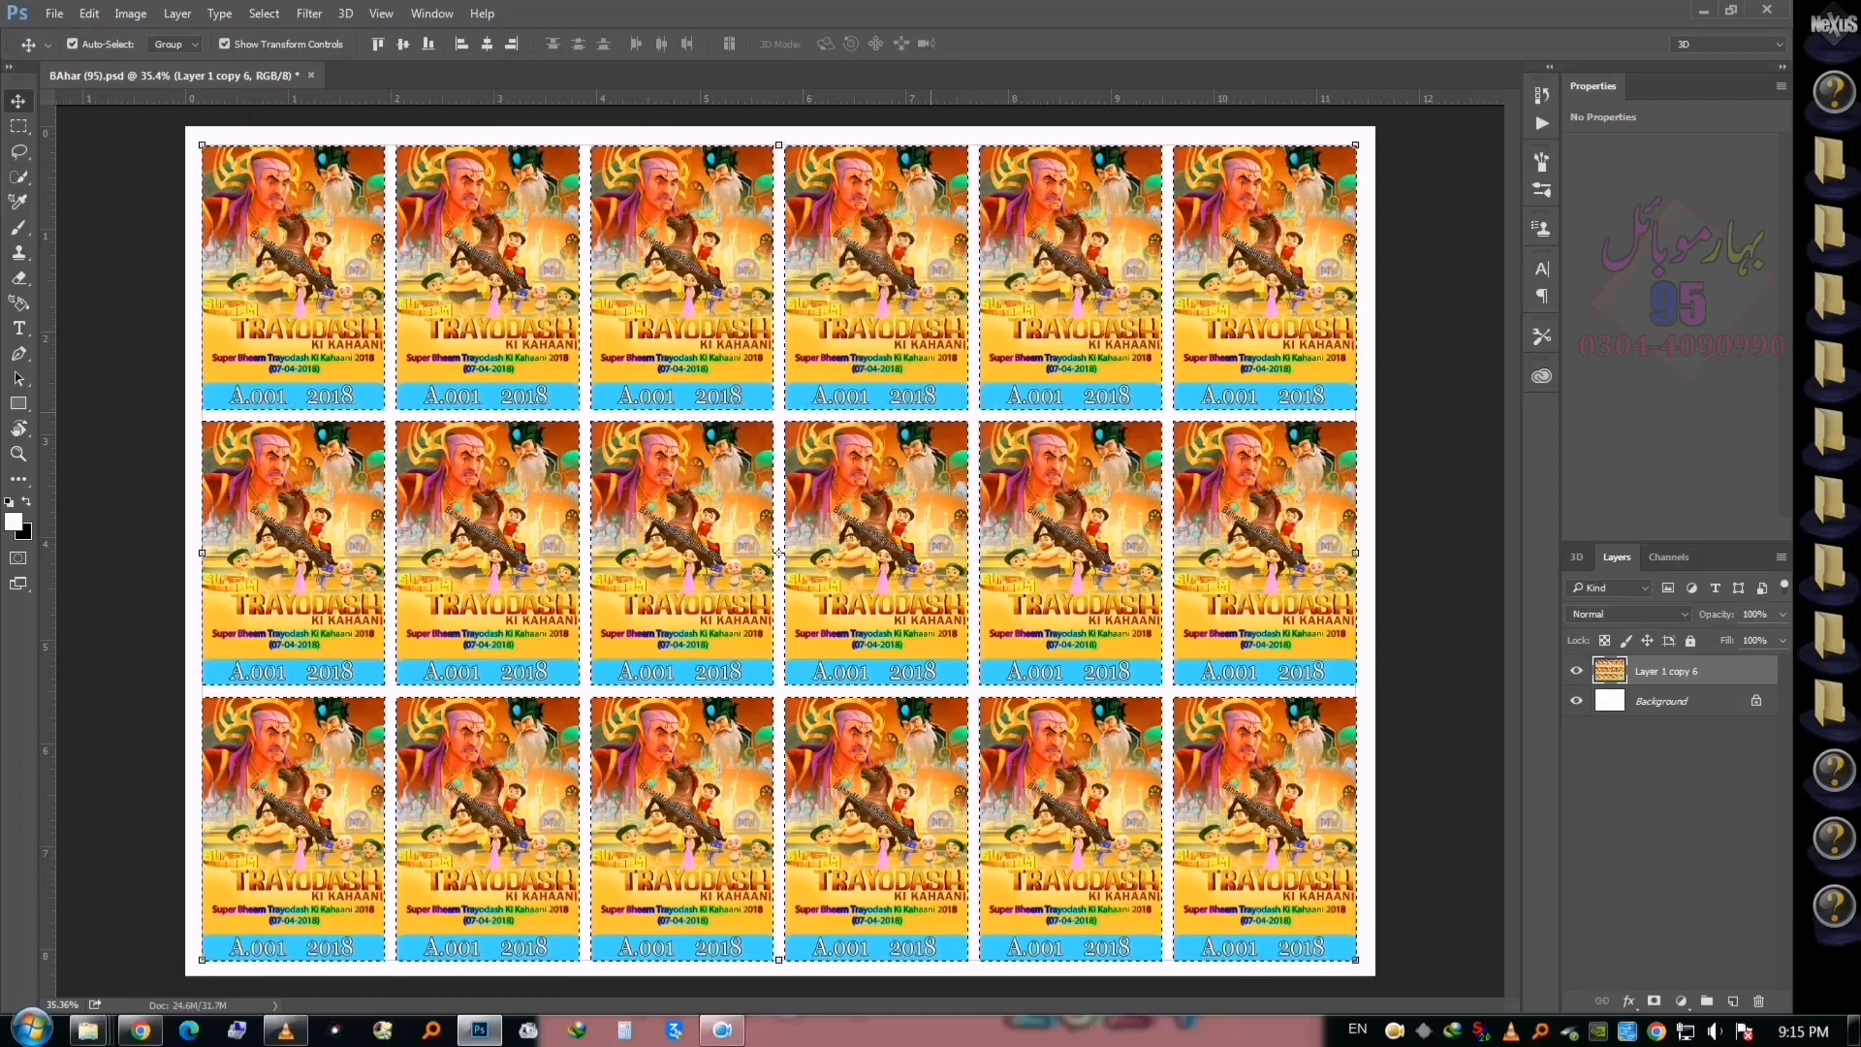
key(Delete)
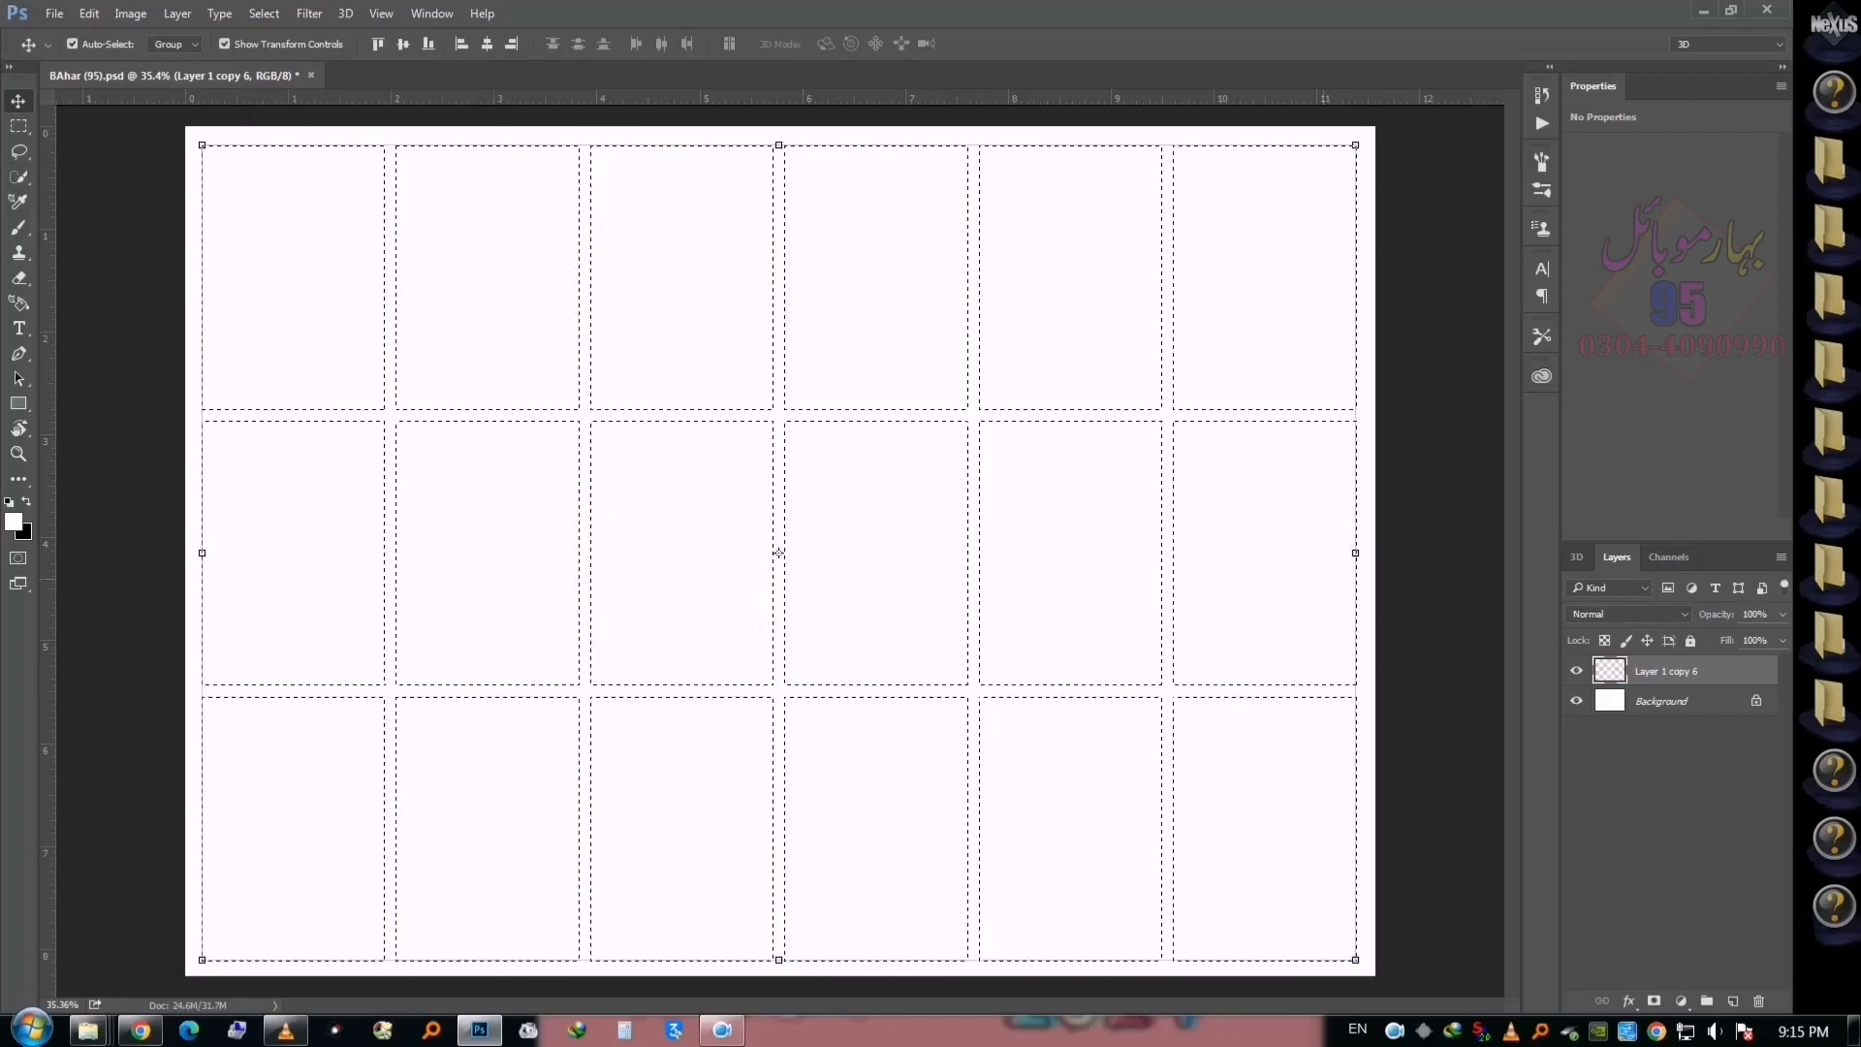
Unlock the Background layer and delete the 18 selected card areas from it to cut transparent windows
key(alt+bracketleft)
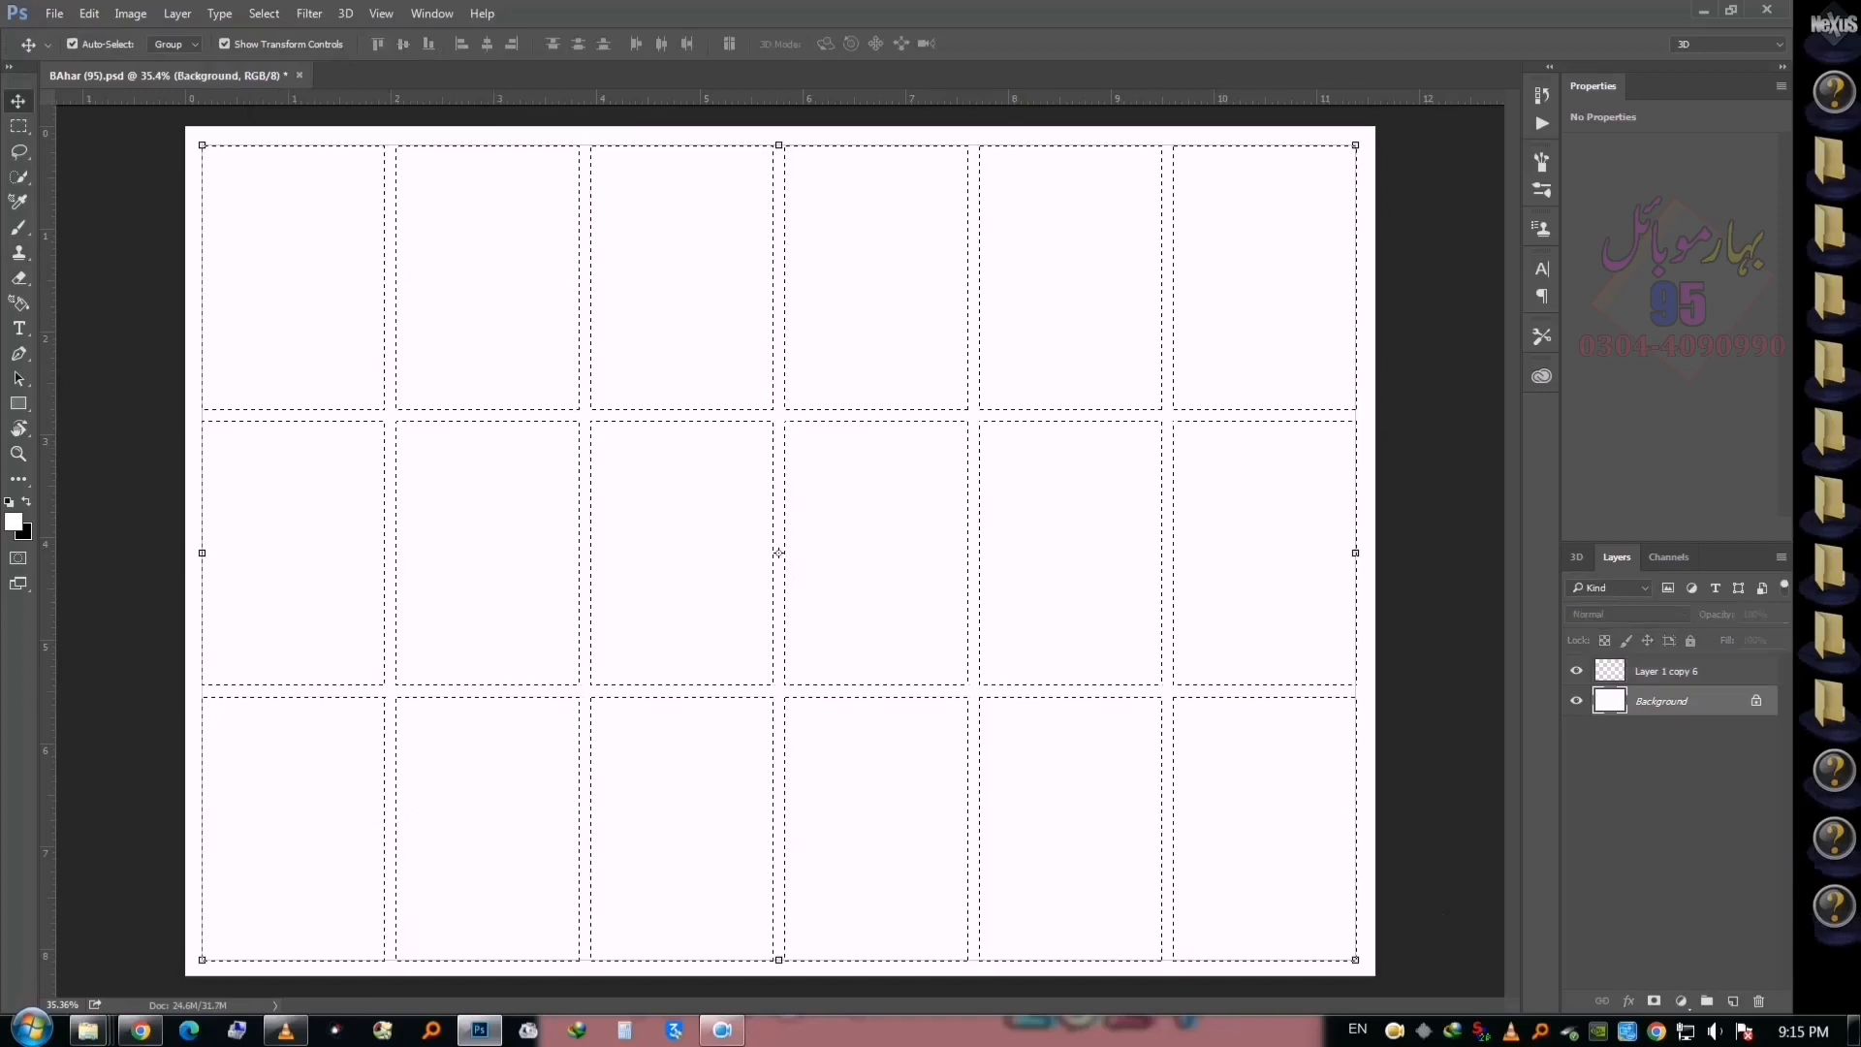
key(shift+F5)
key(Escape)
click(1755, 701)
key(Delete)
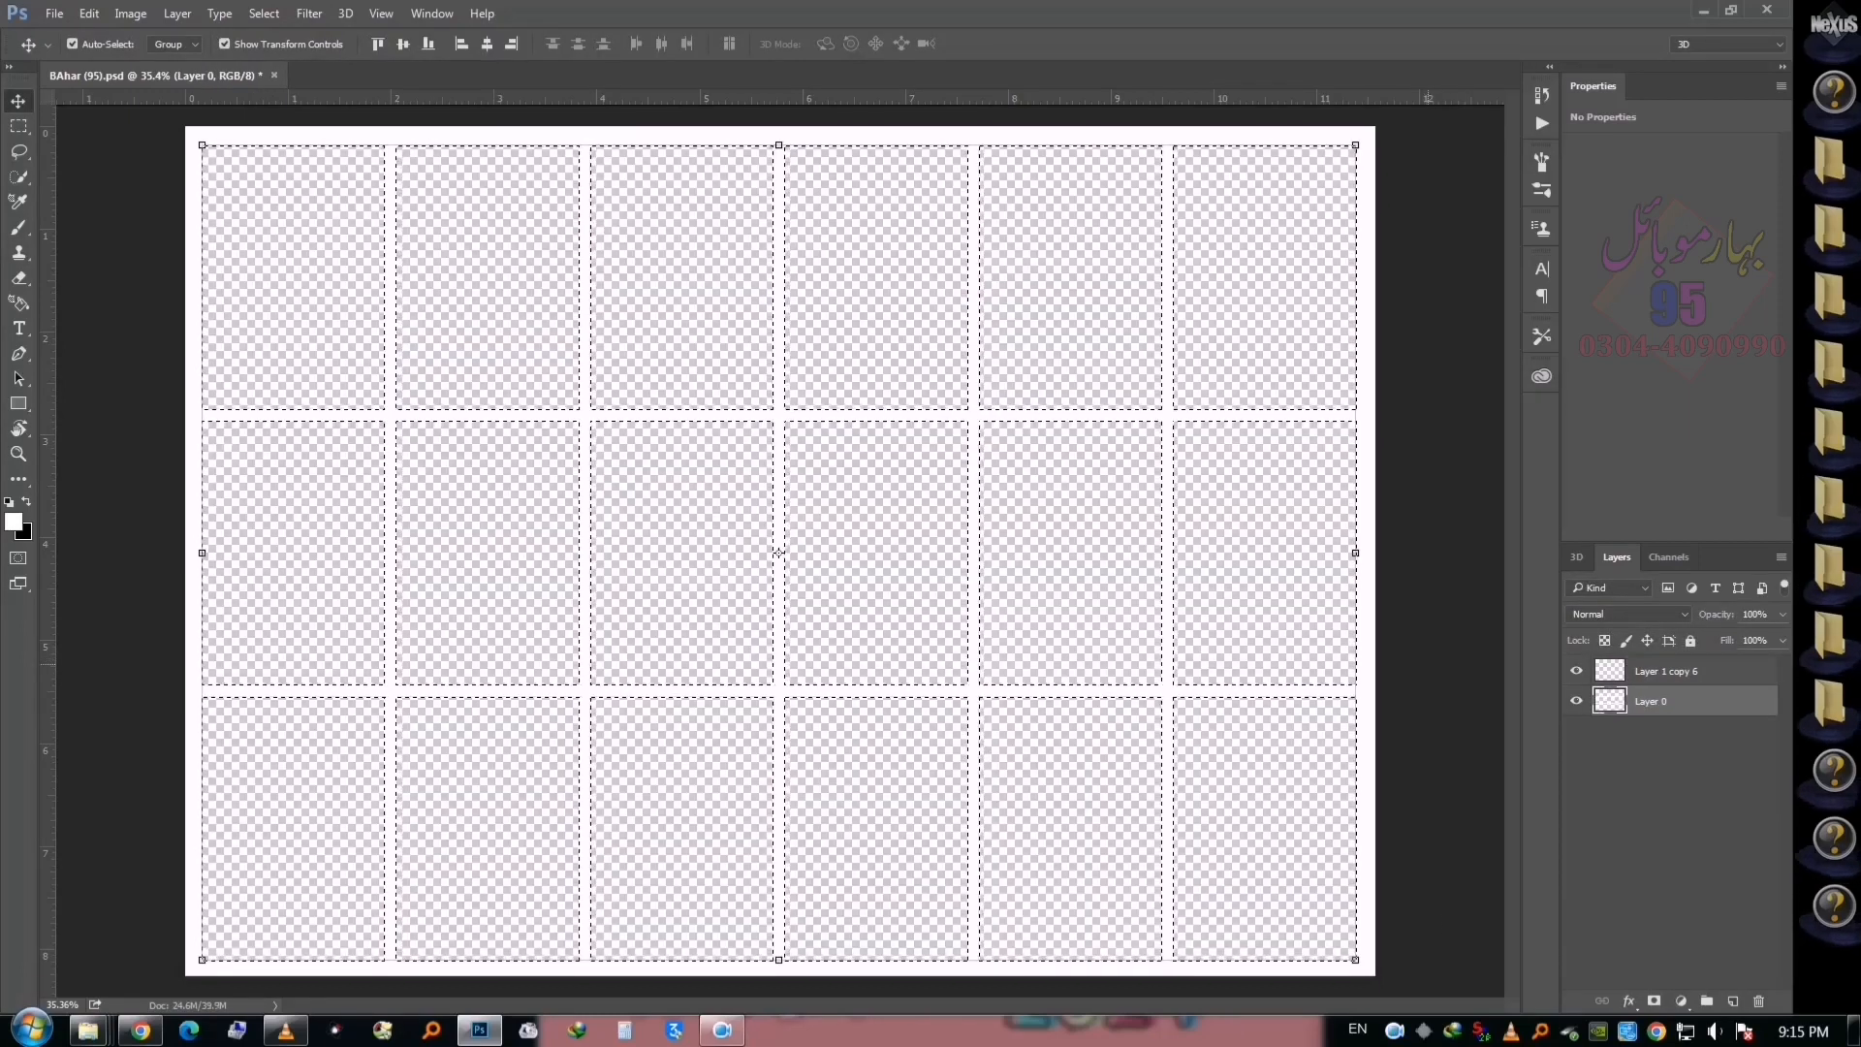
Stroke the card selection on the Layer 1 copy 6 layer with a 1 px black line, centered on the edge
key(alt+bracketright)
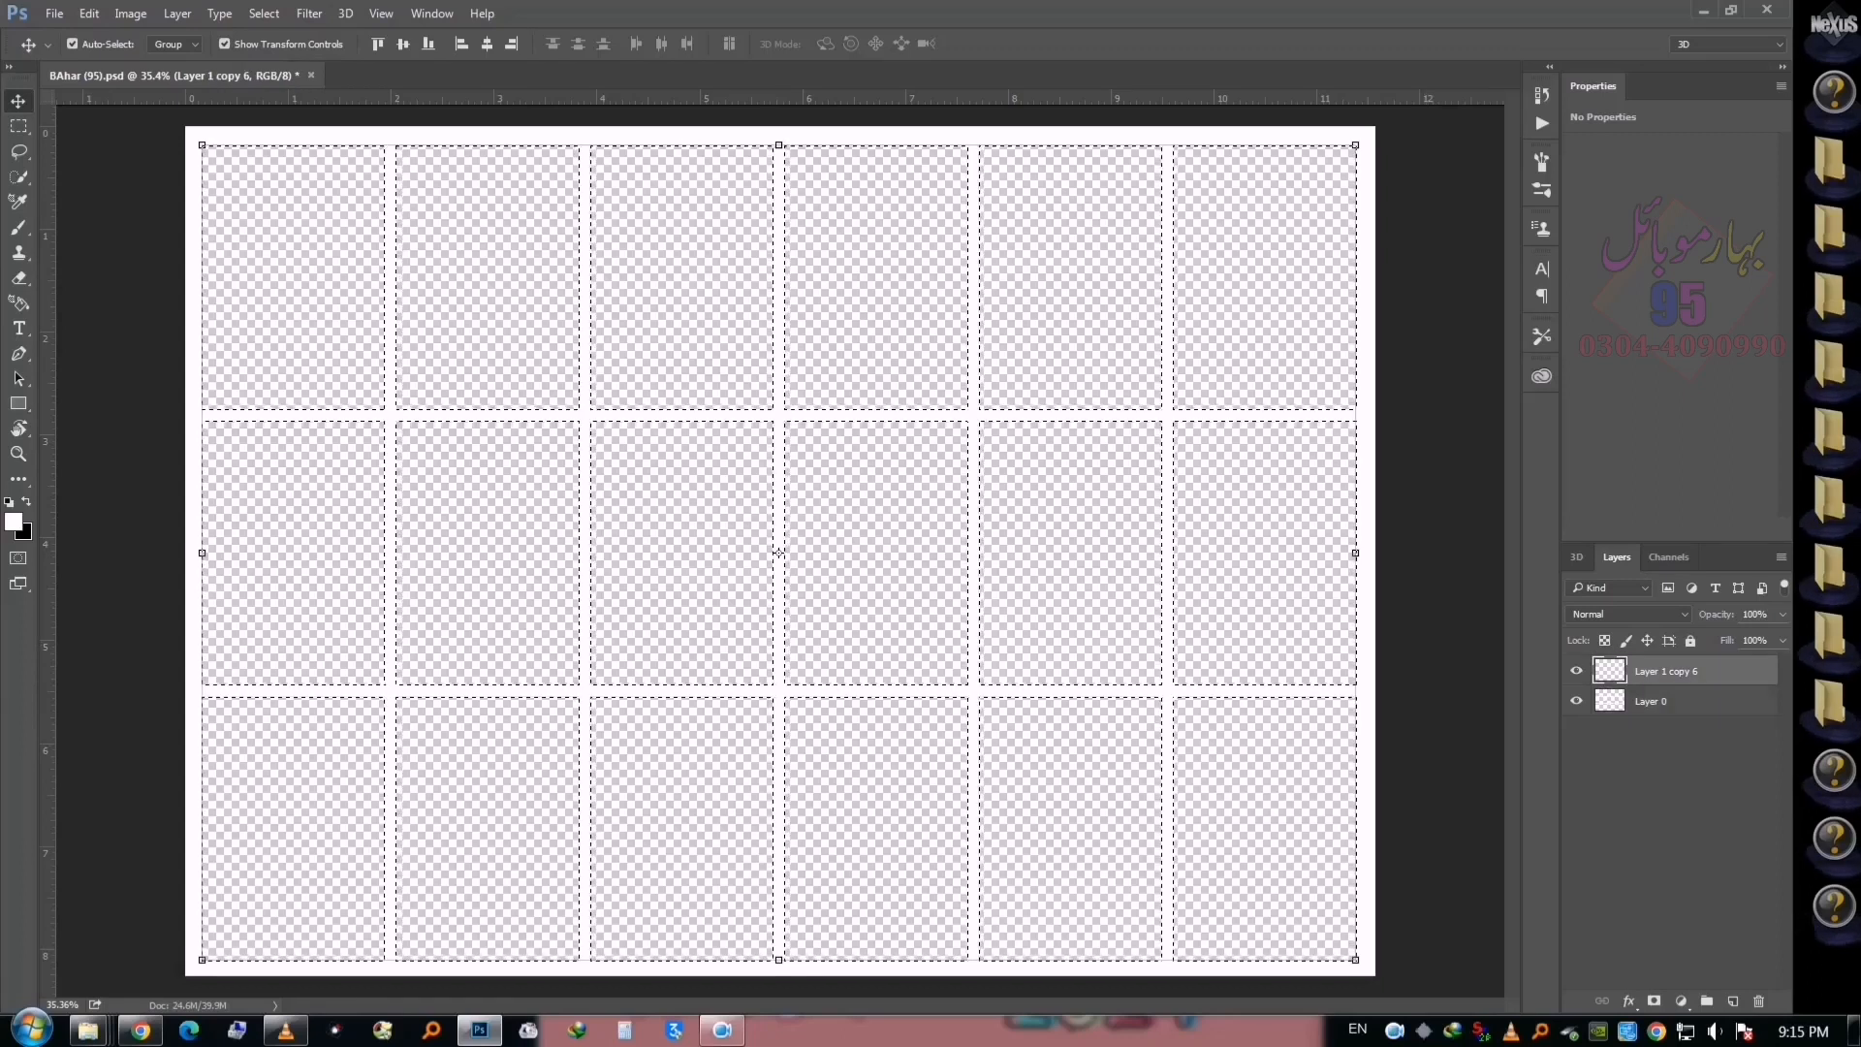
click(89, 13)
click(126, 382)
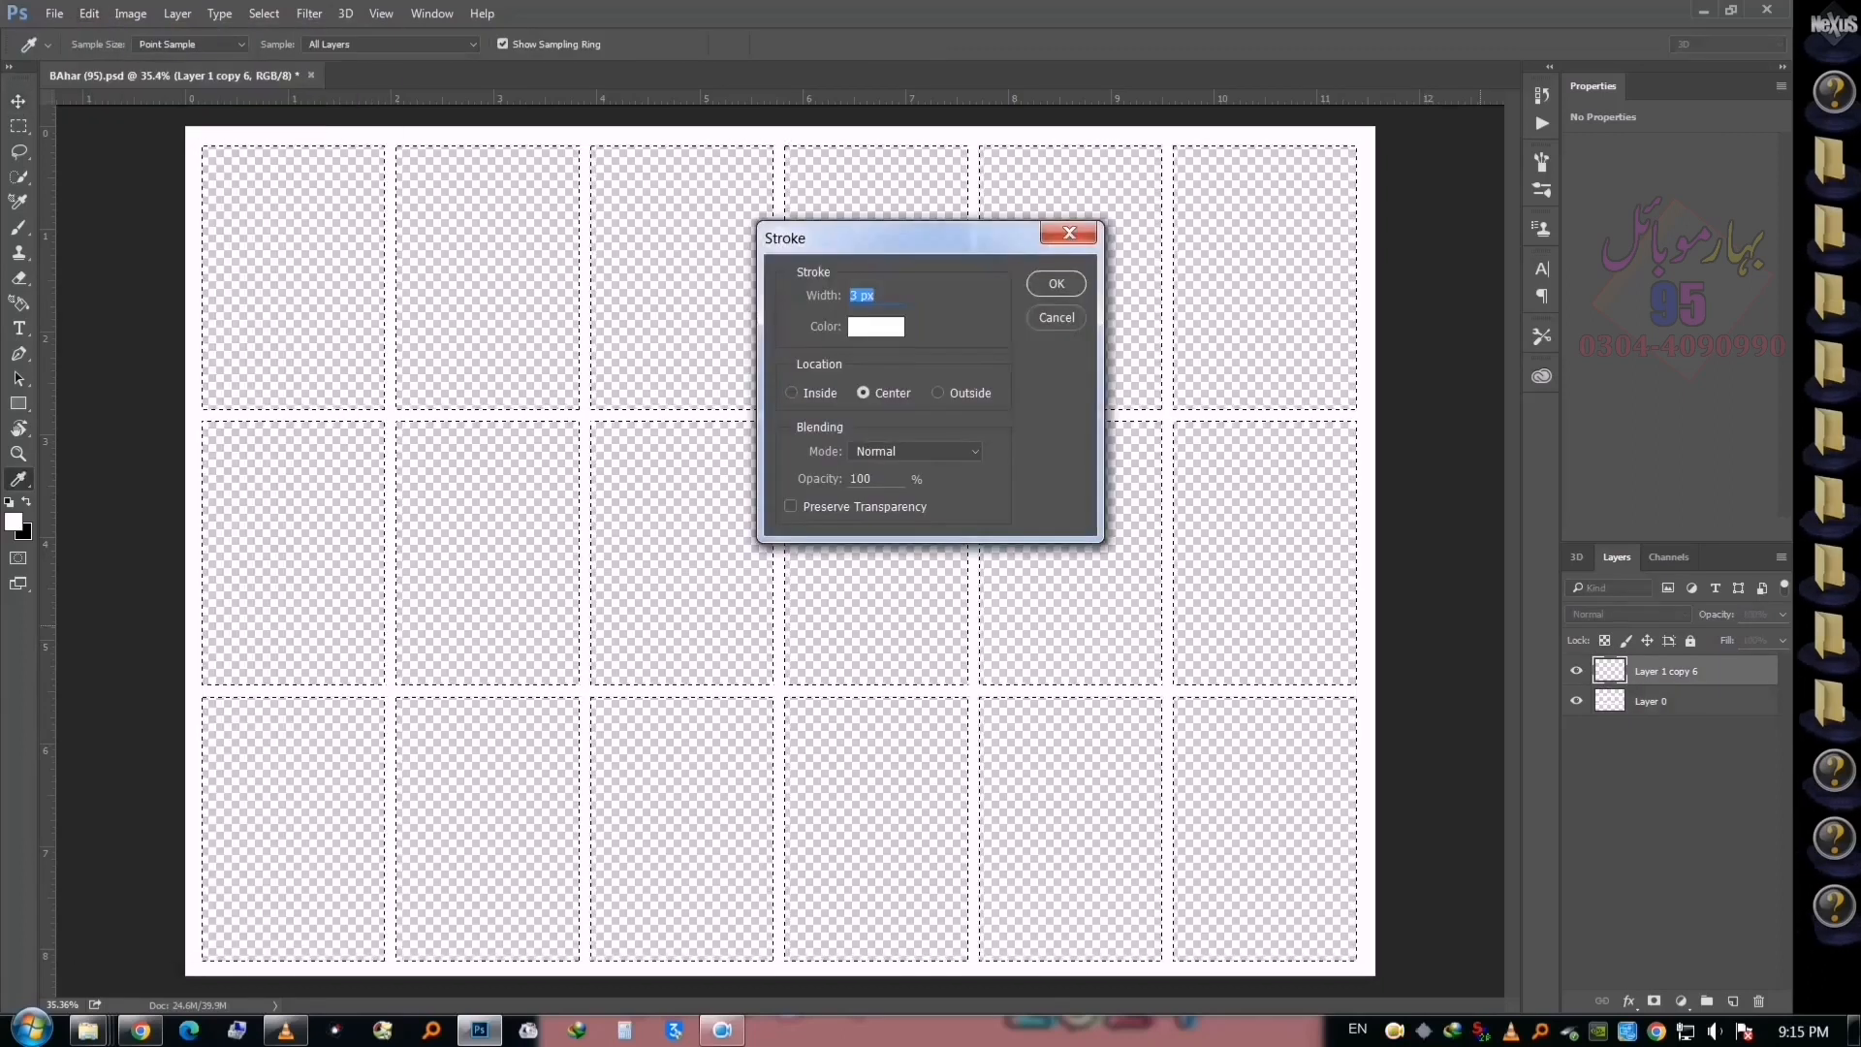
click(875, 327)
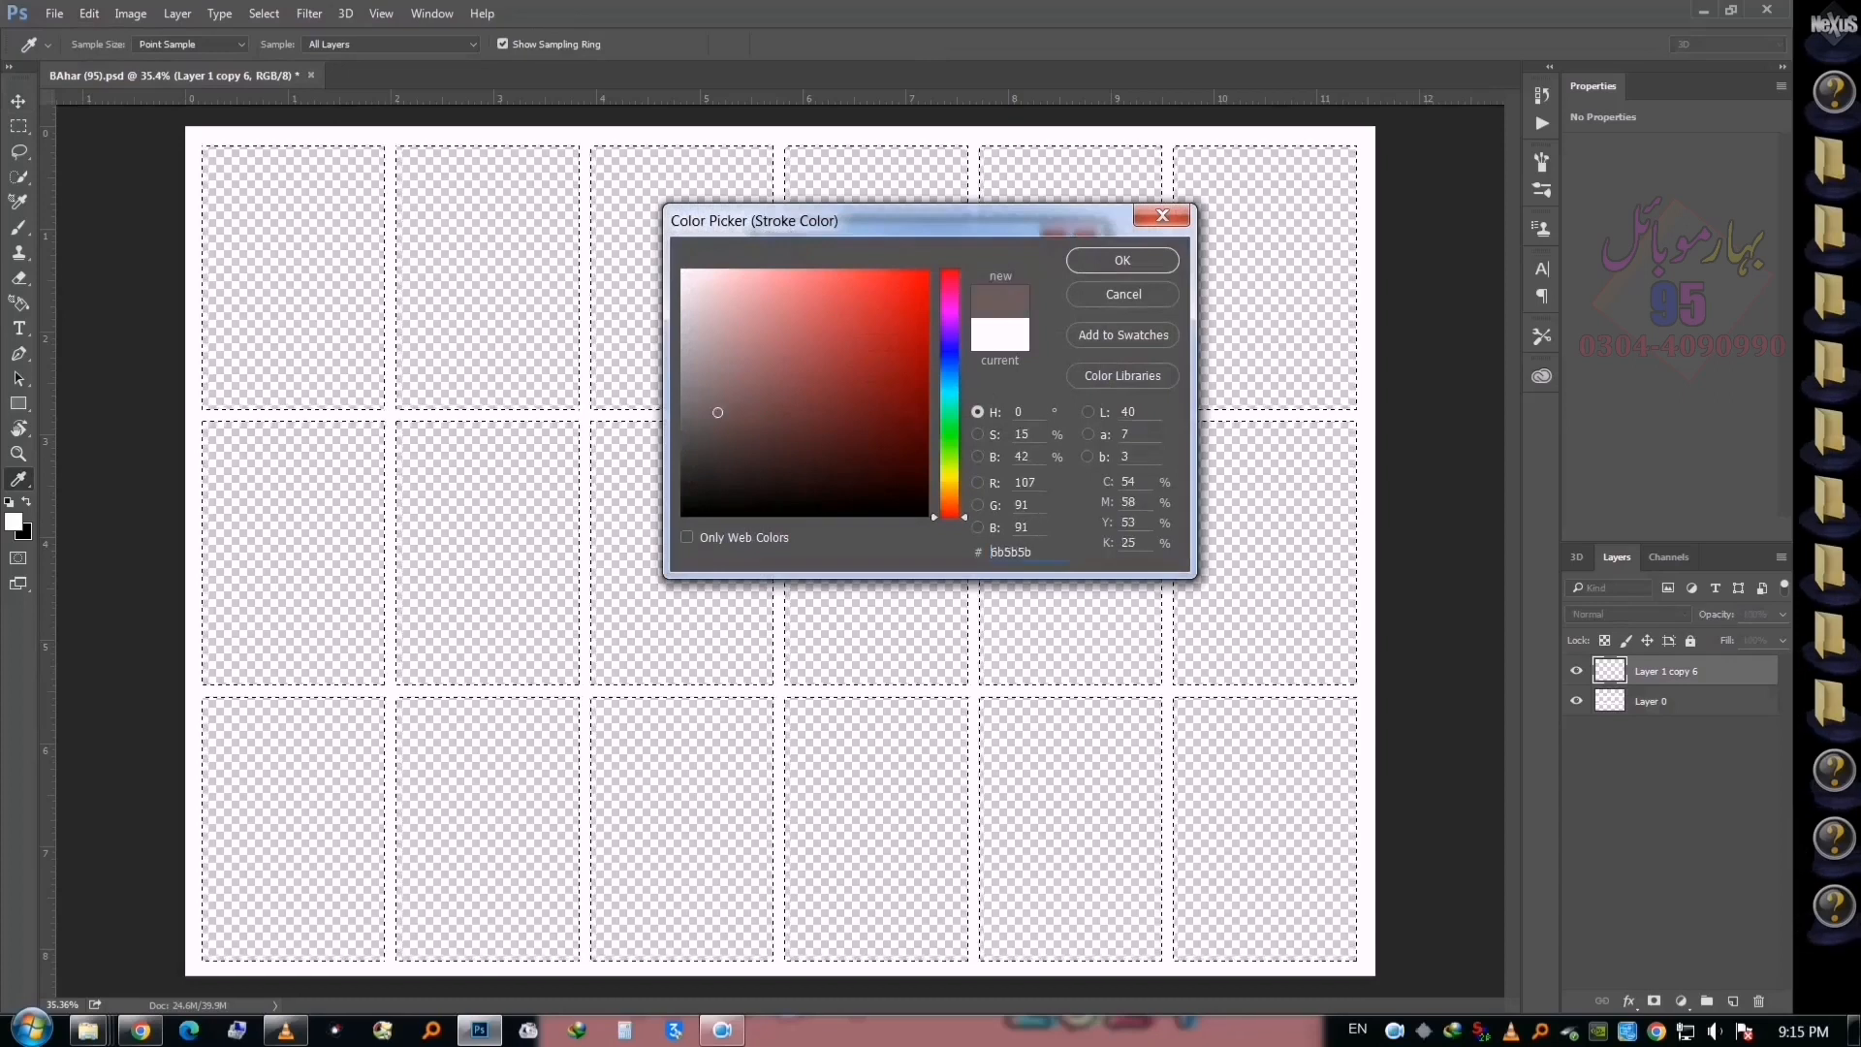
key(Return)
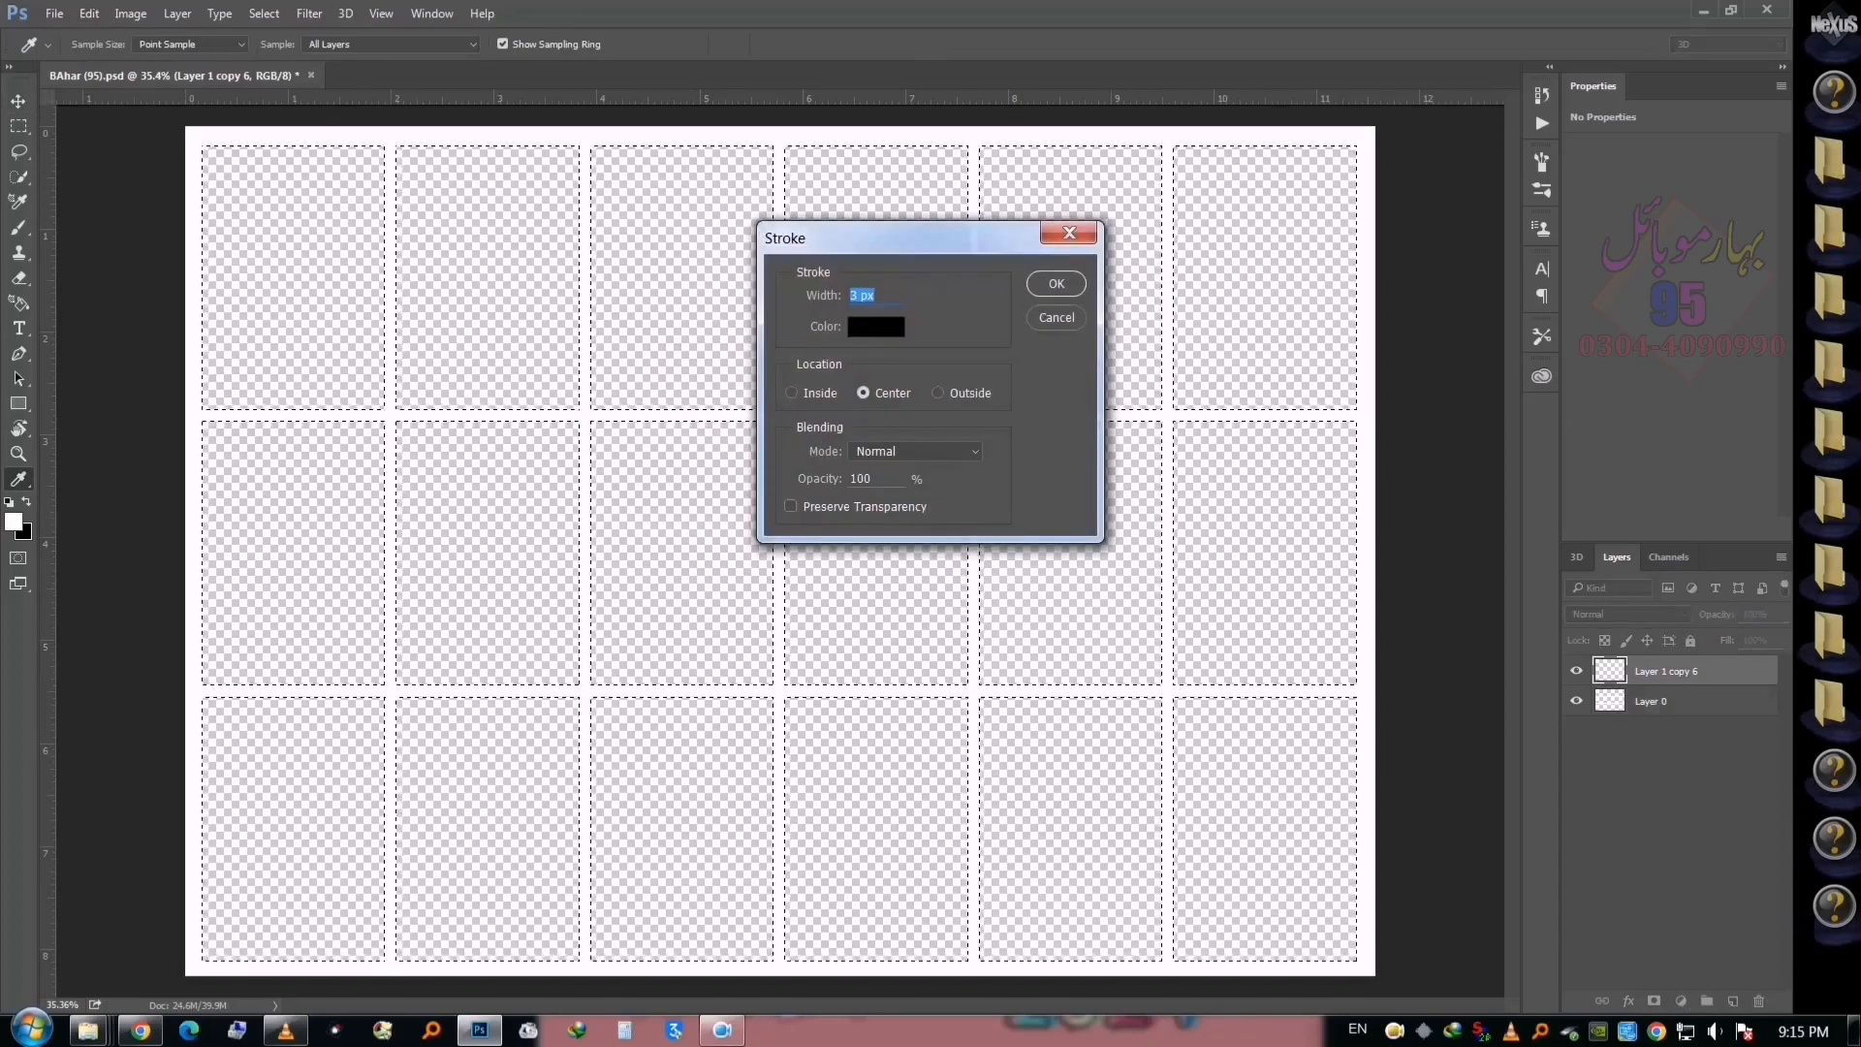
text(1)
key(Return)
key(v)
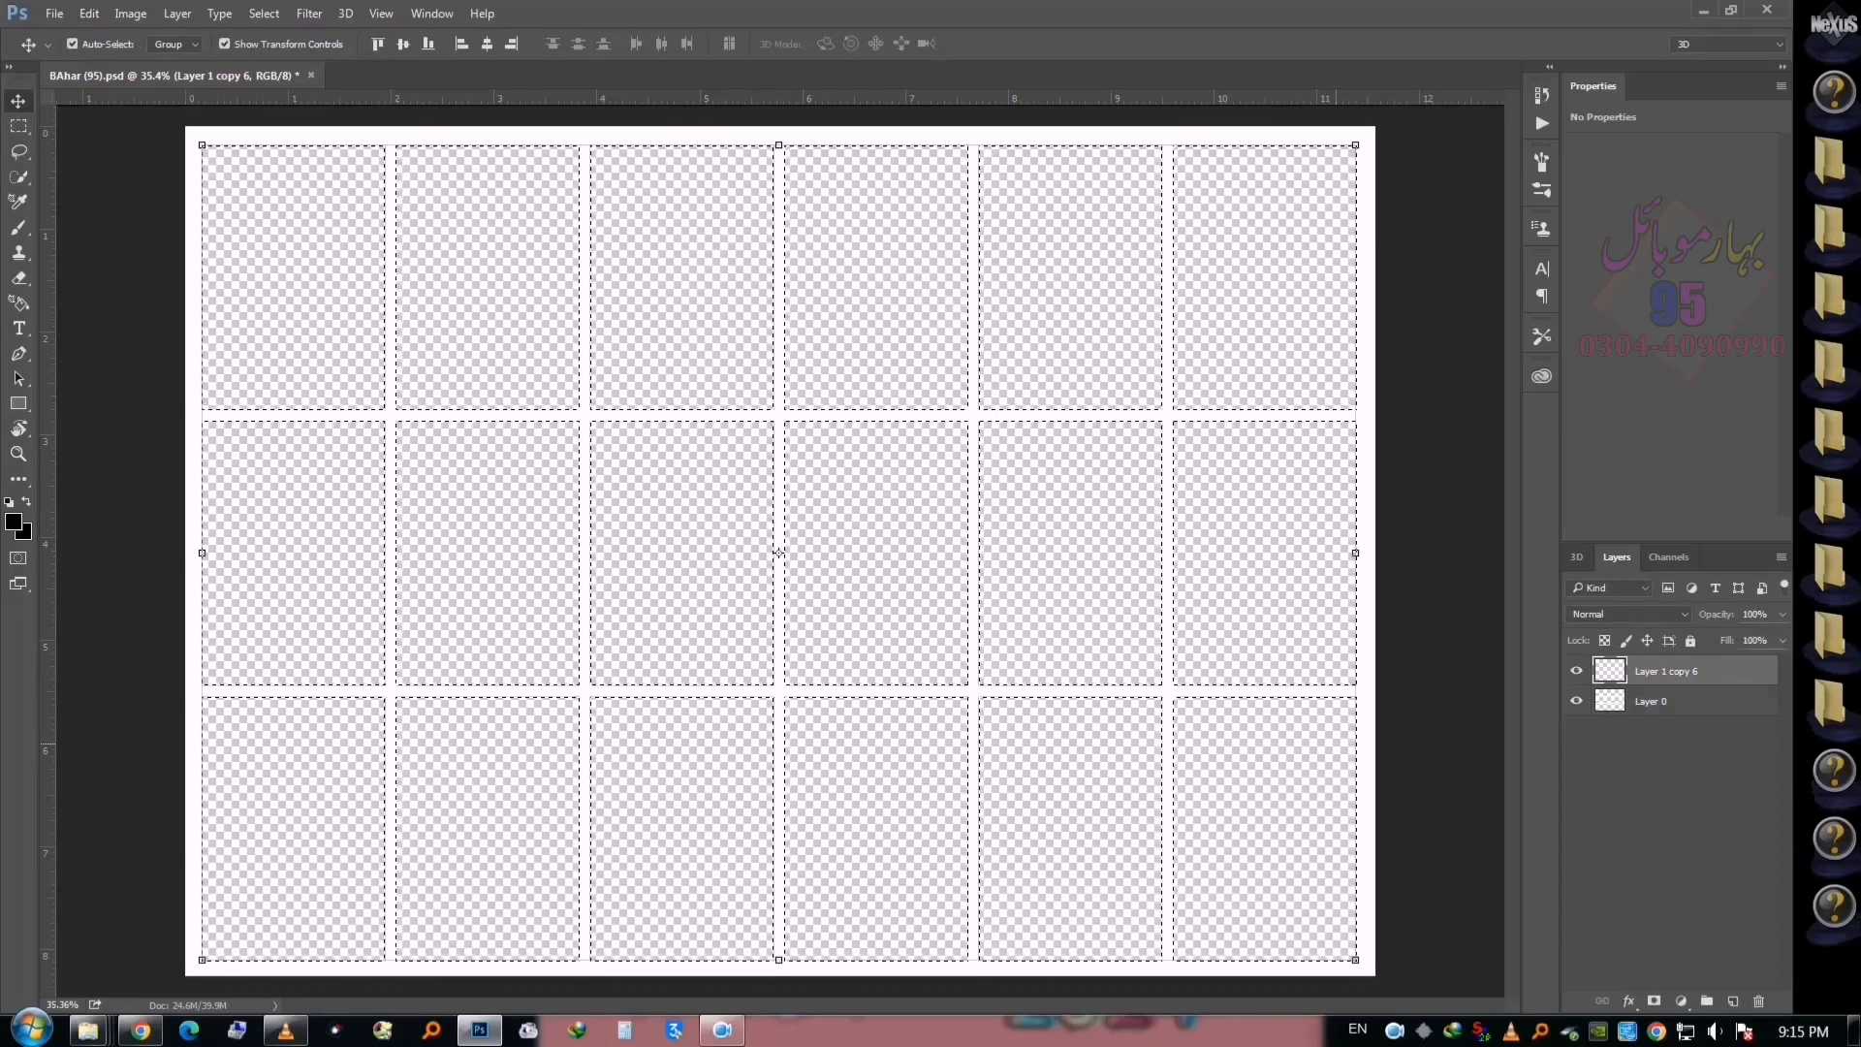
Deselect the card areas and merge the outline layer and the white frame layer into one
click(778, 553)
key(ctrl+d)
key(m)
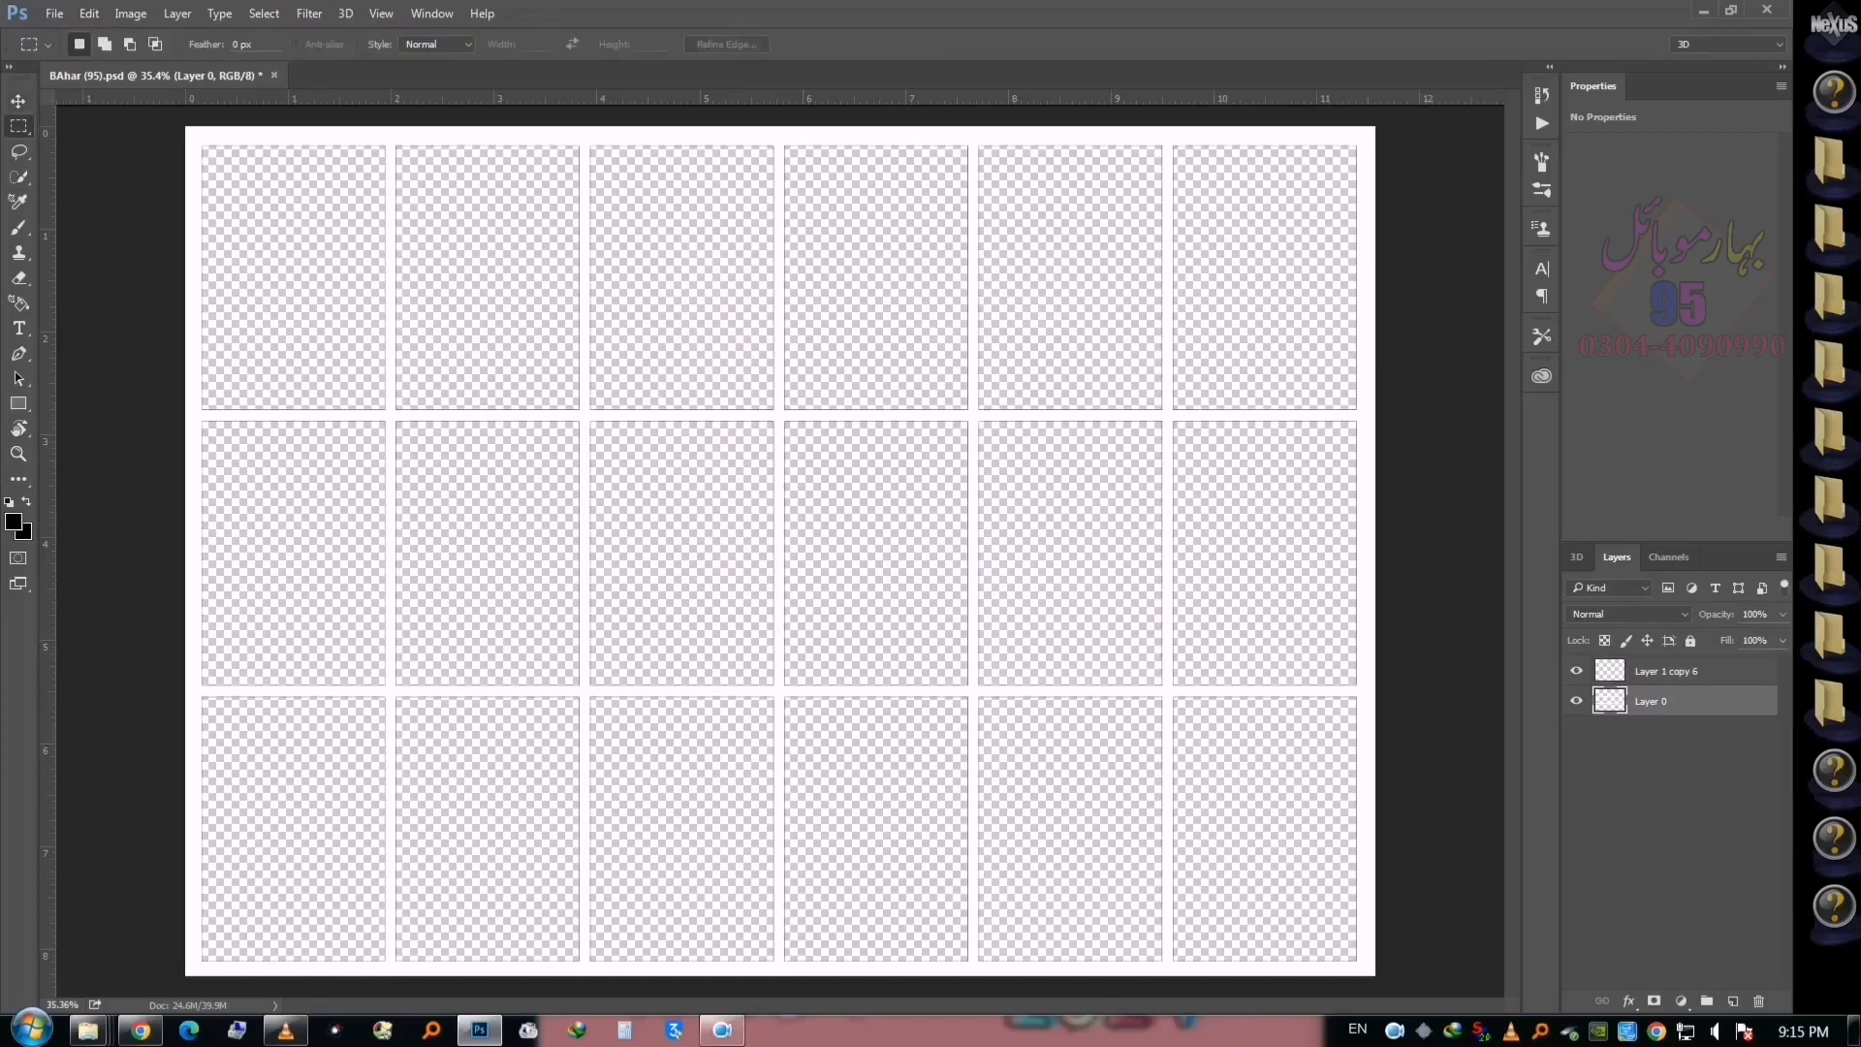
key(ctrl+shift+e)
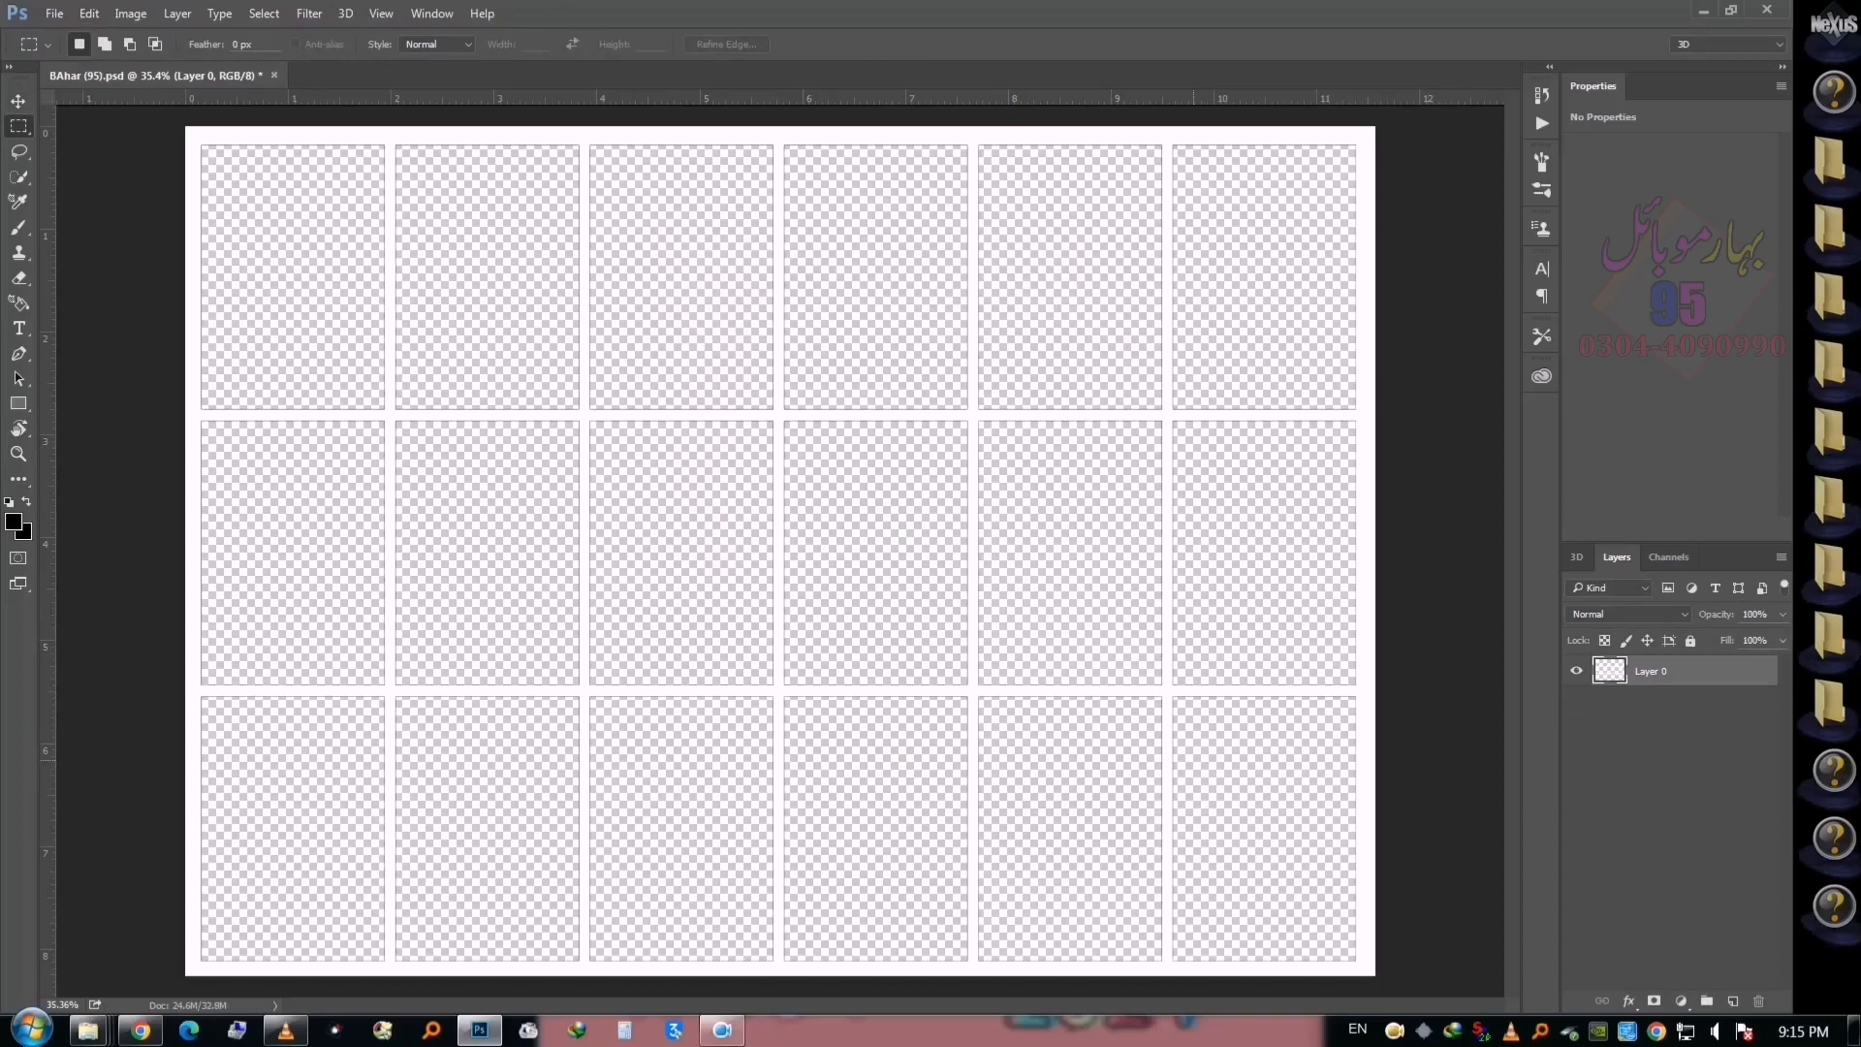
key(v)
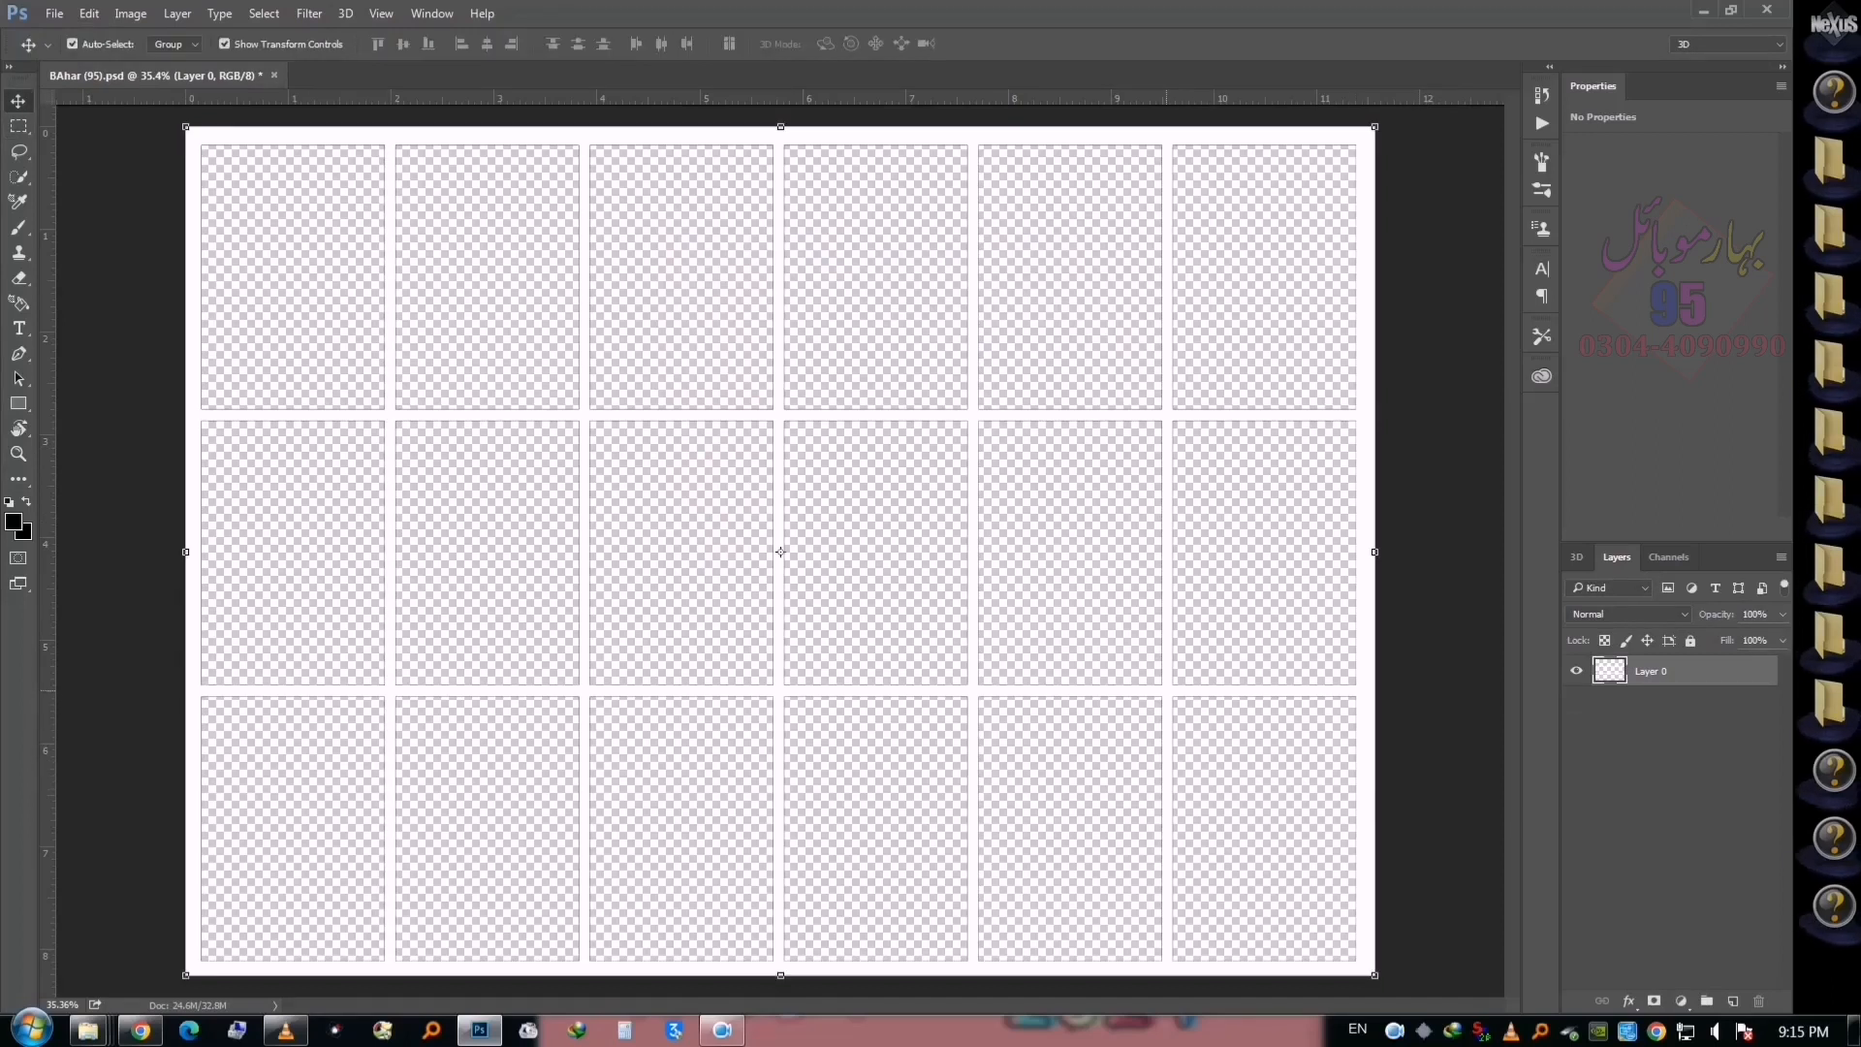
key(ctrl)
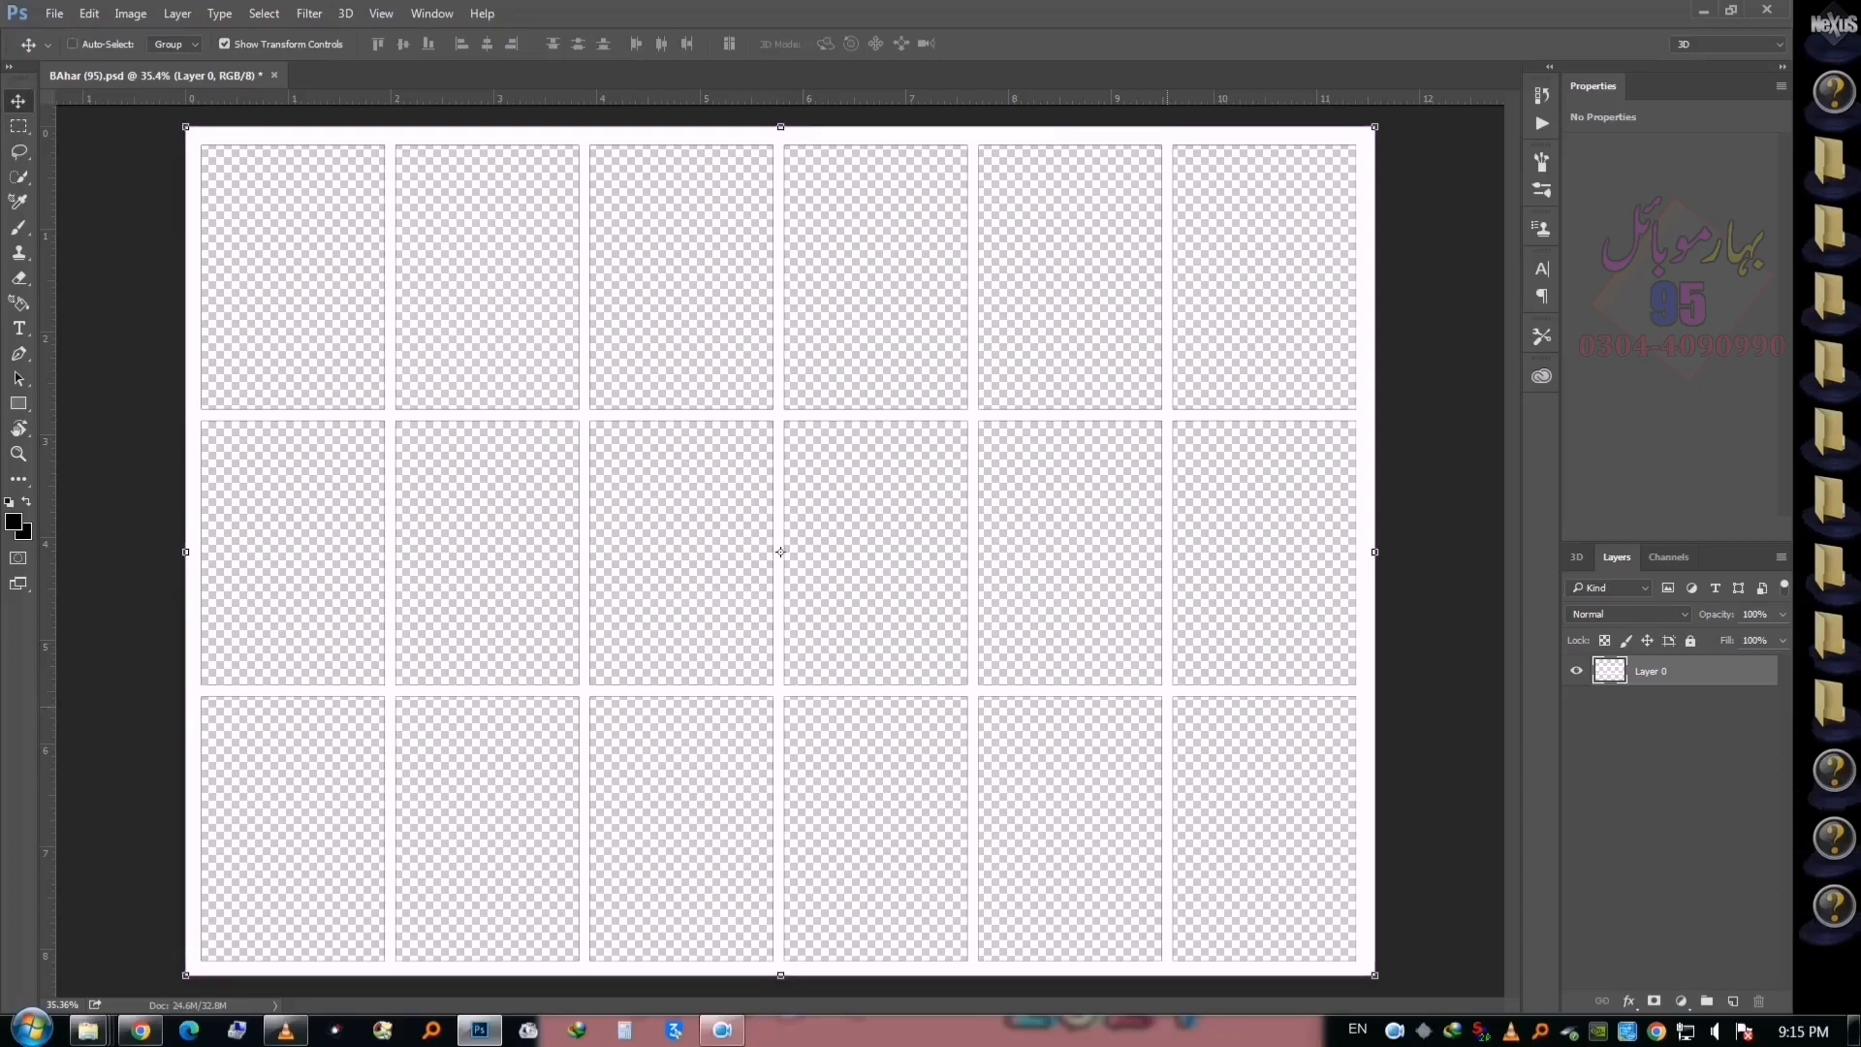
Save the frame template over the existing BAhar (95).psd with Maximize Compatibility on
key(ctrl+shift+s)
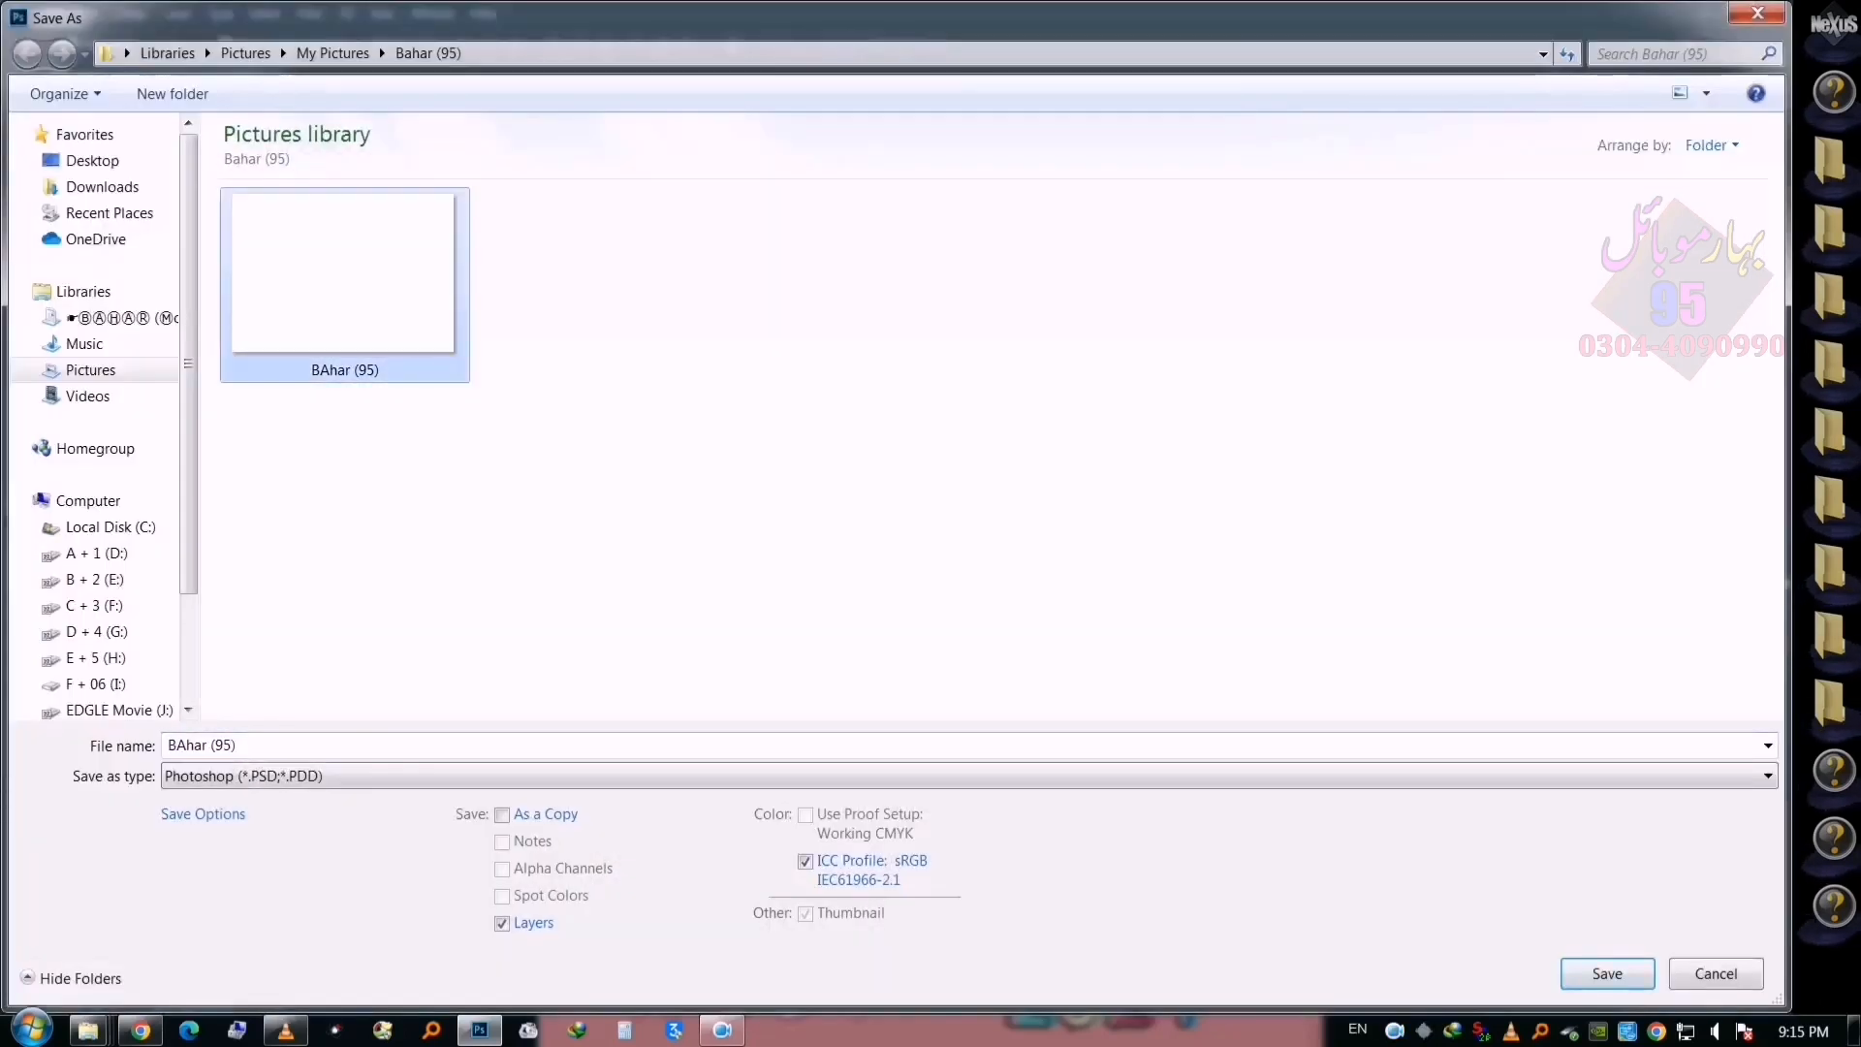
key(Return)
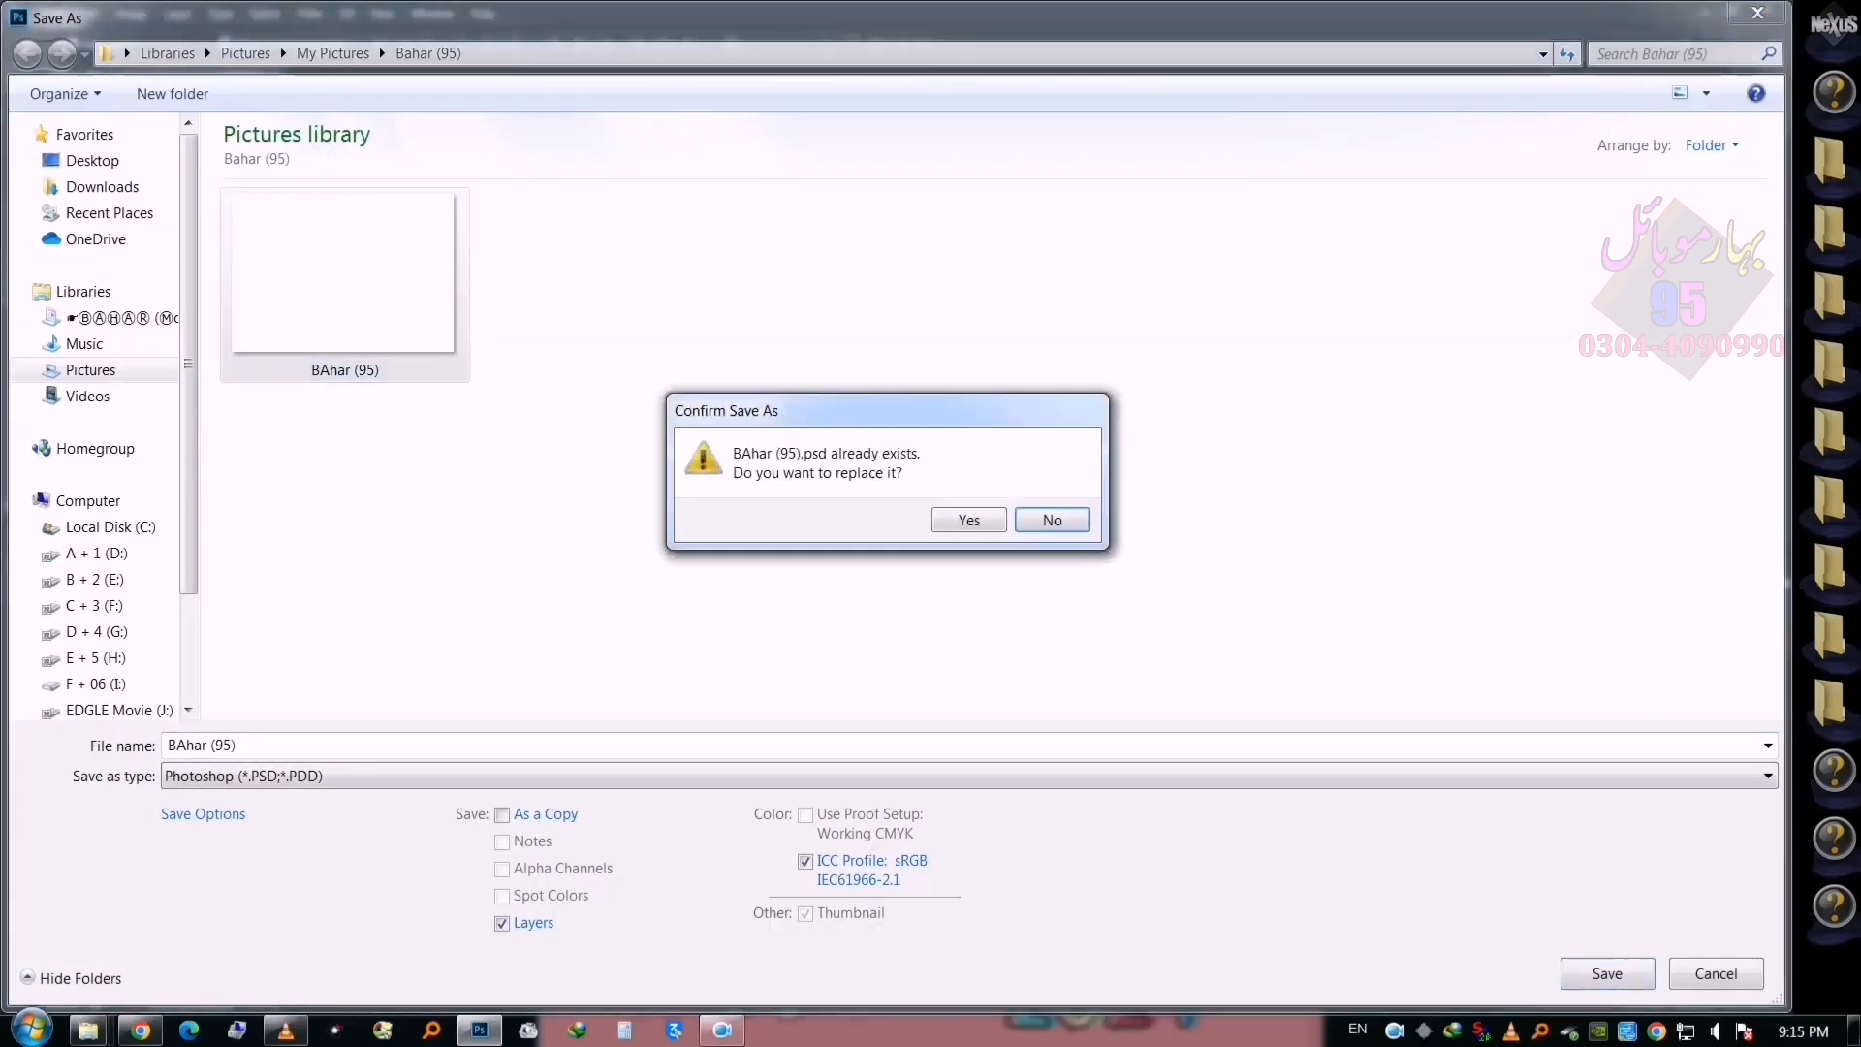
key(Left)
key(Return)
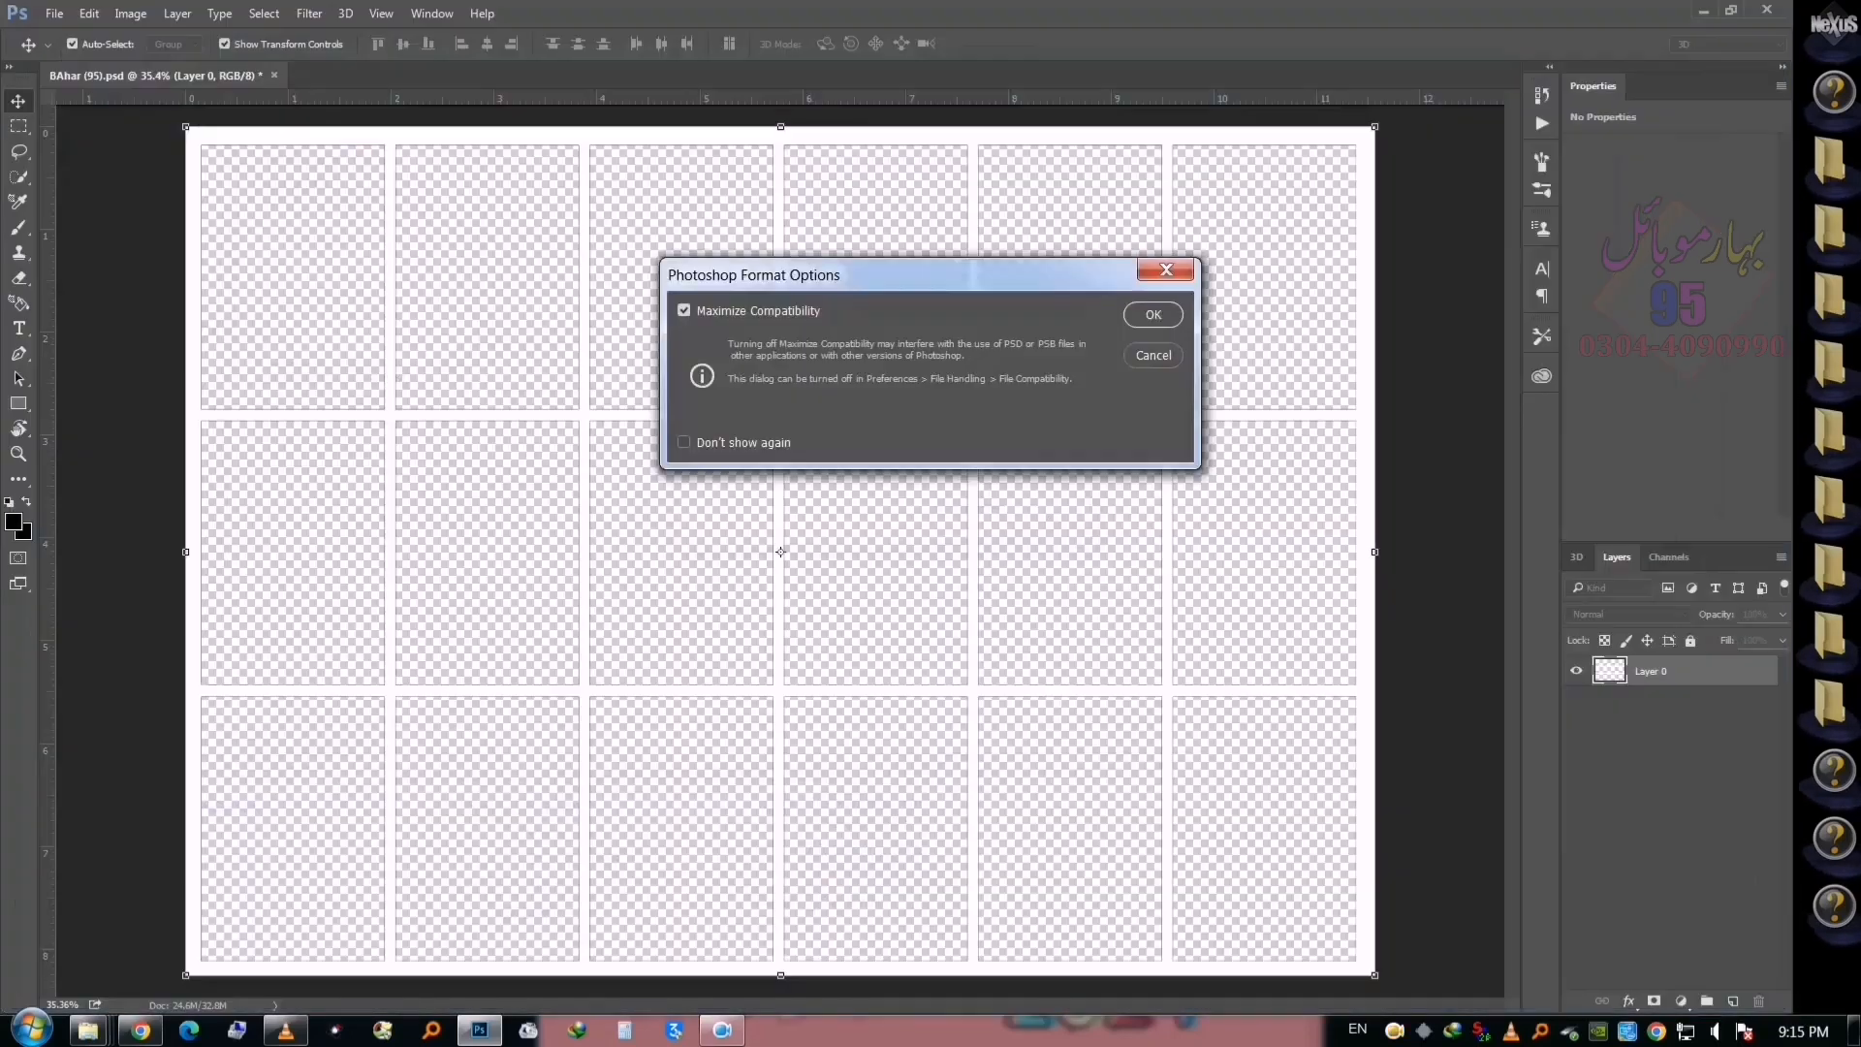
key(Return)
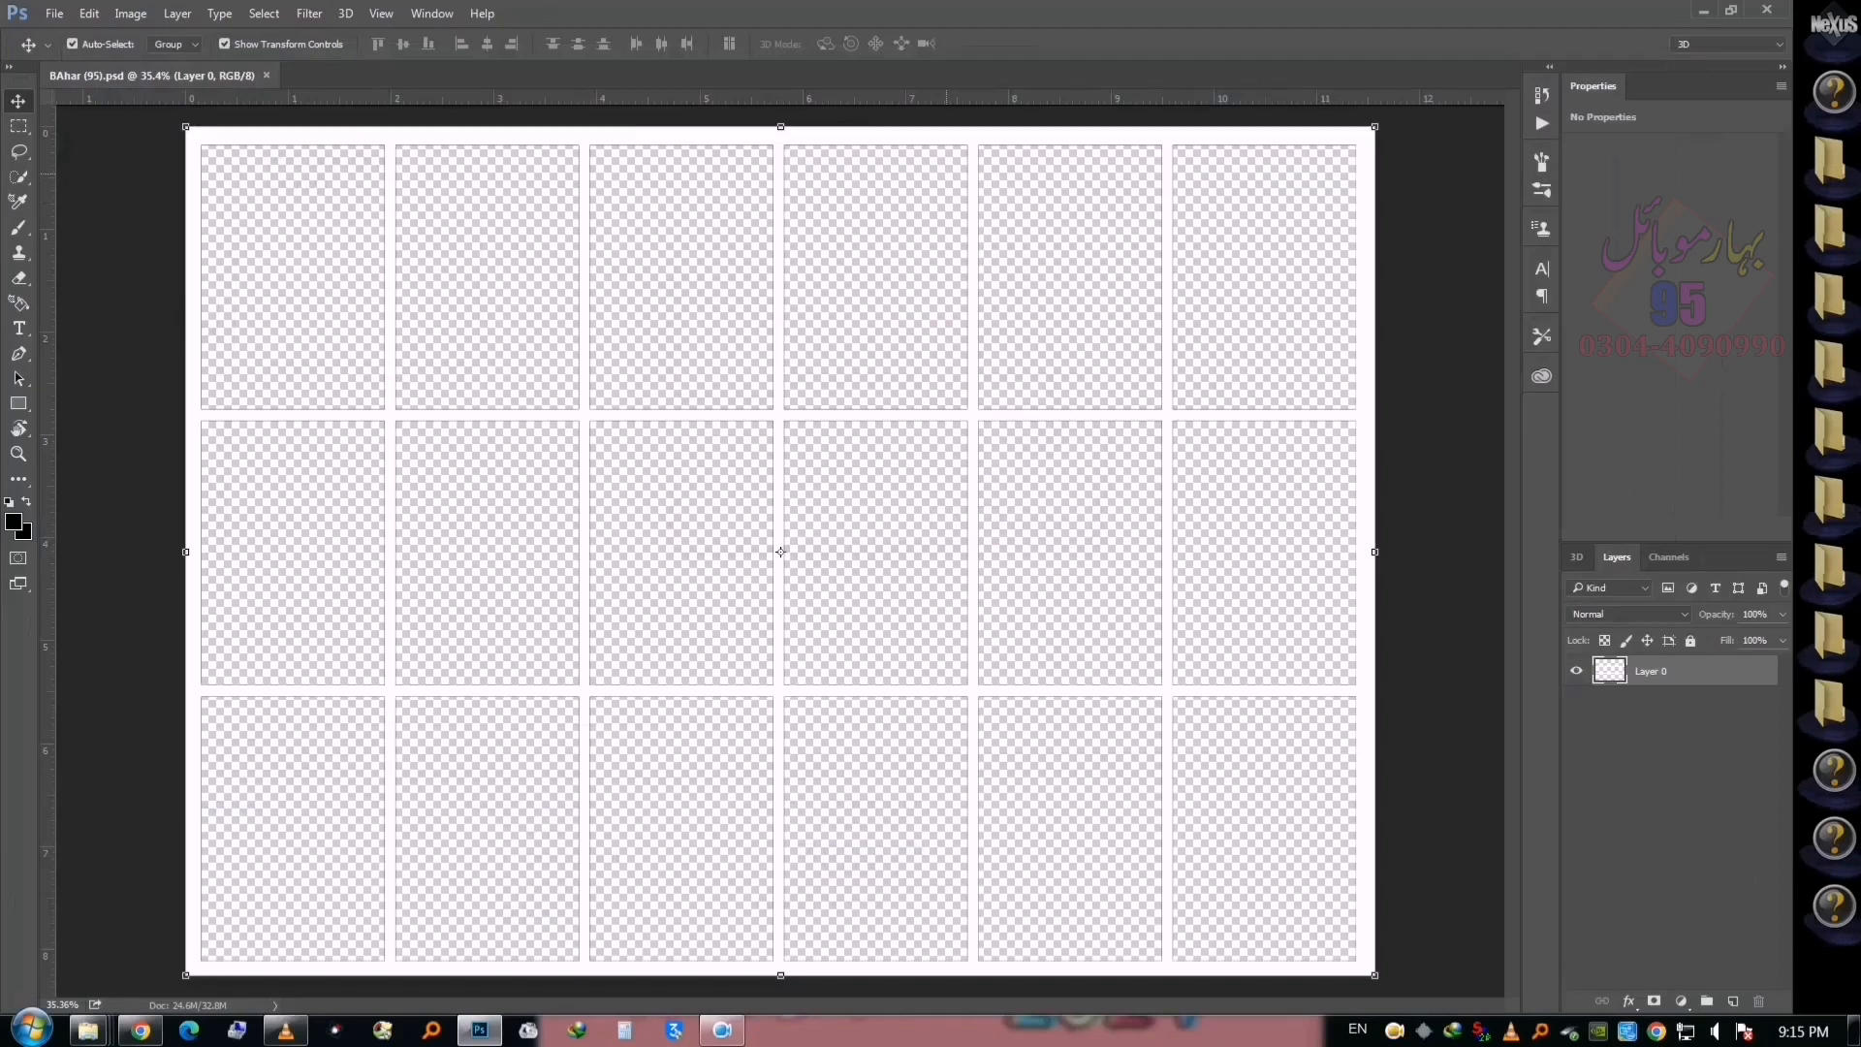
Delete the old Bahar (95) action set
key(alt+F9)
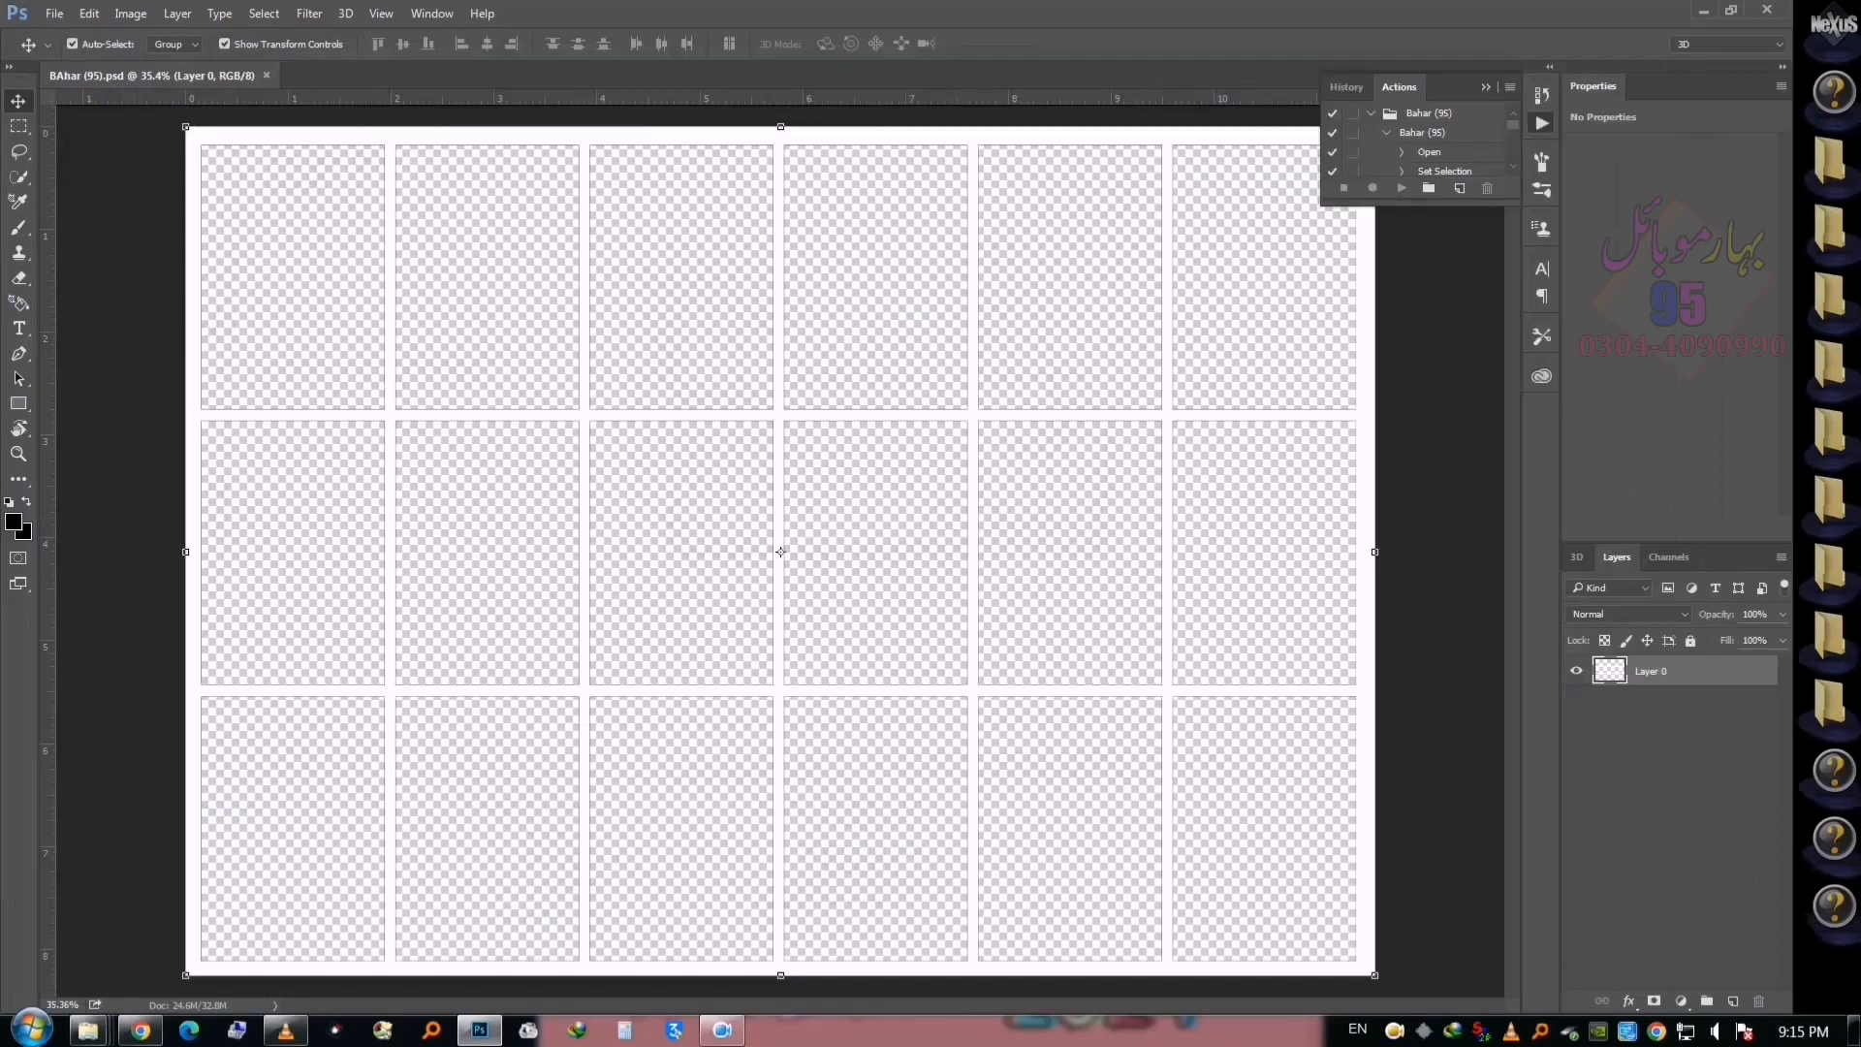
click(1451, 113)
click(1487, 188)
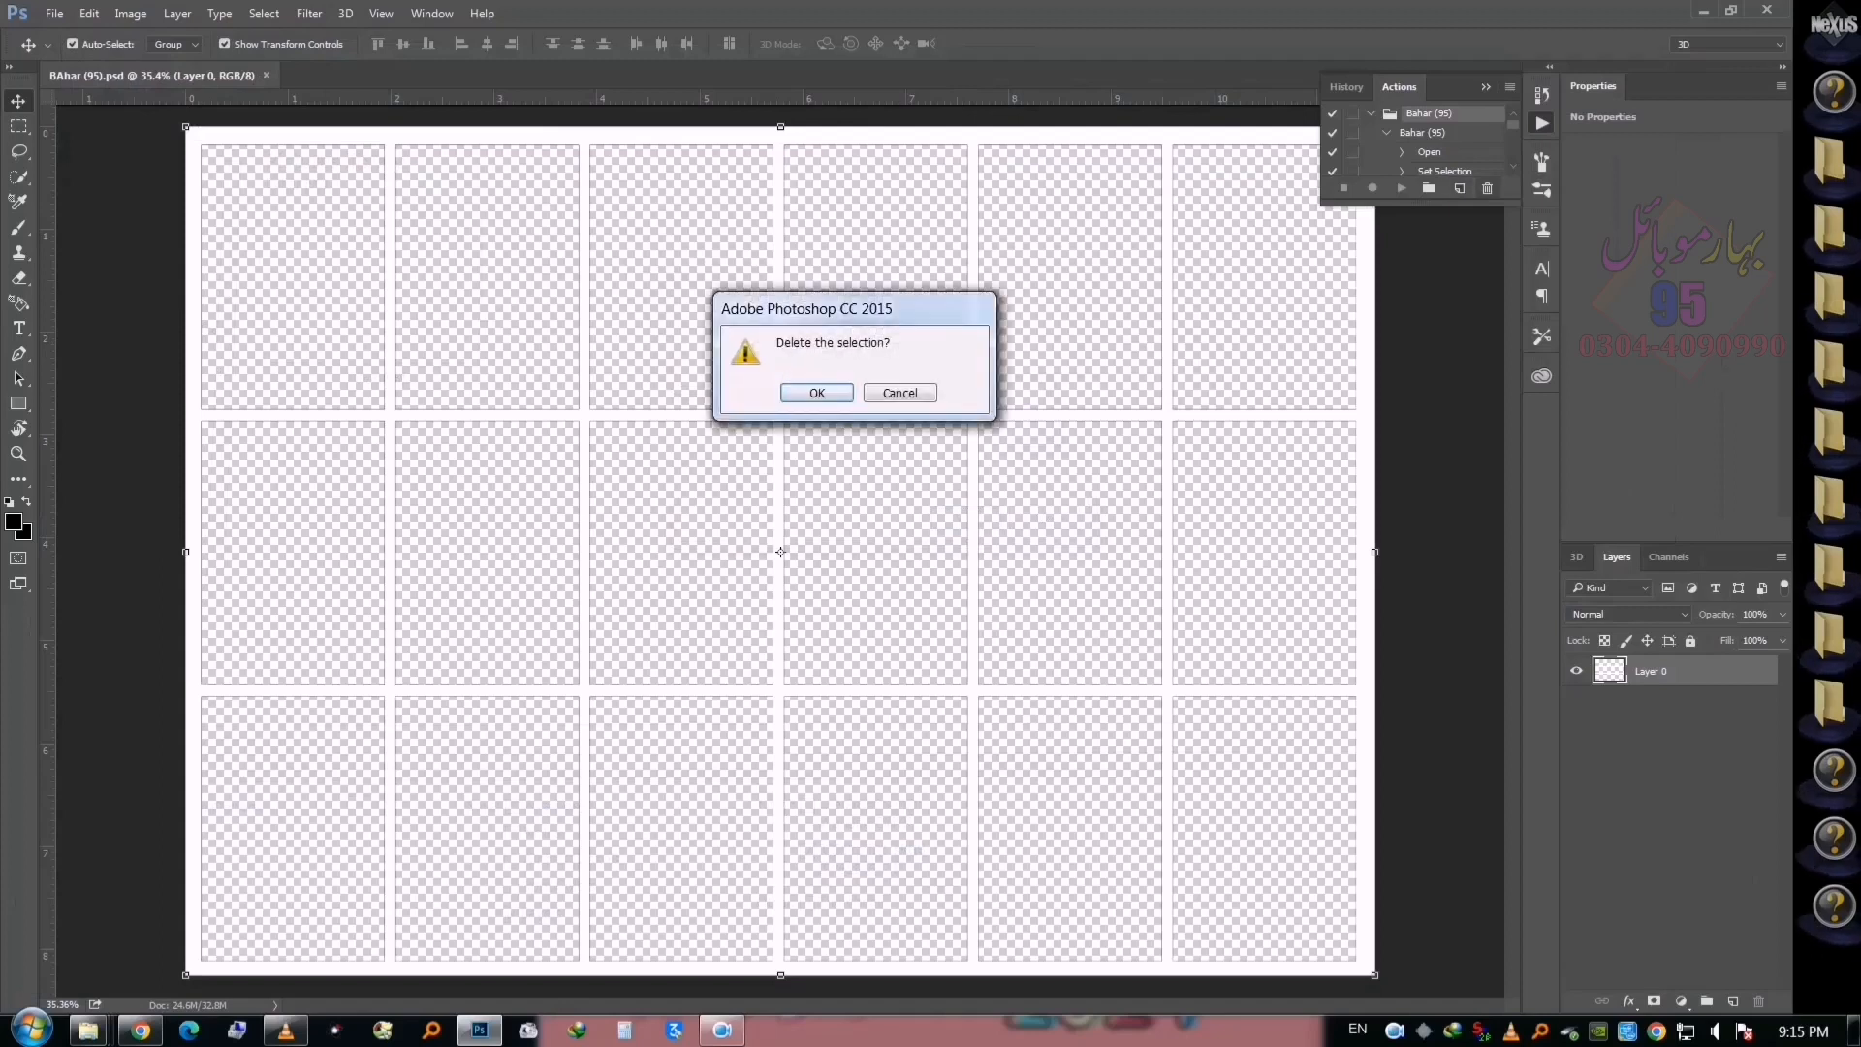
key(Return)
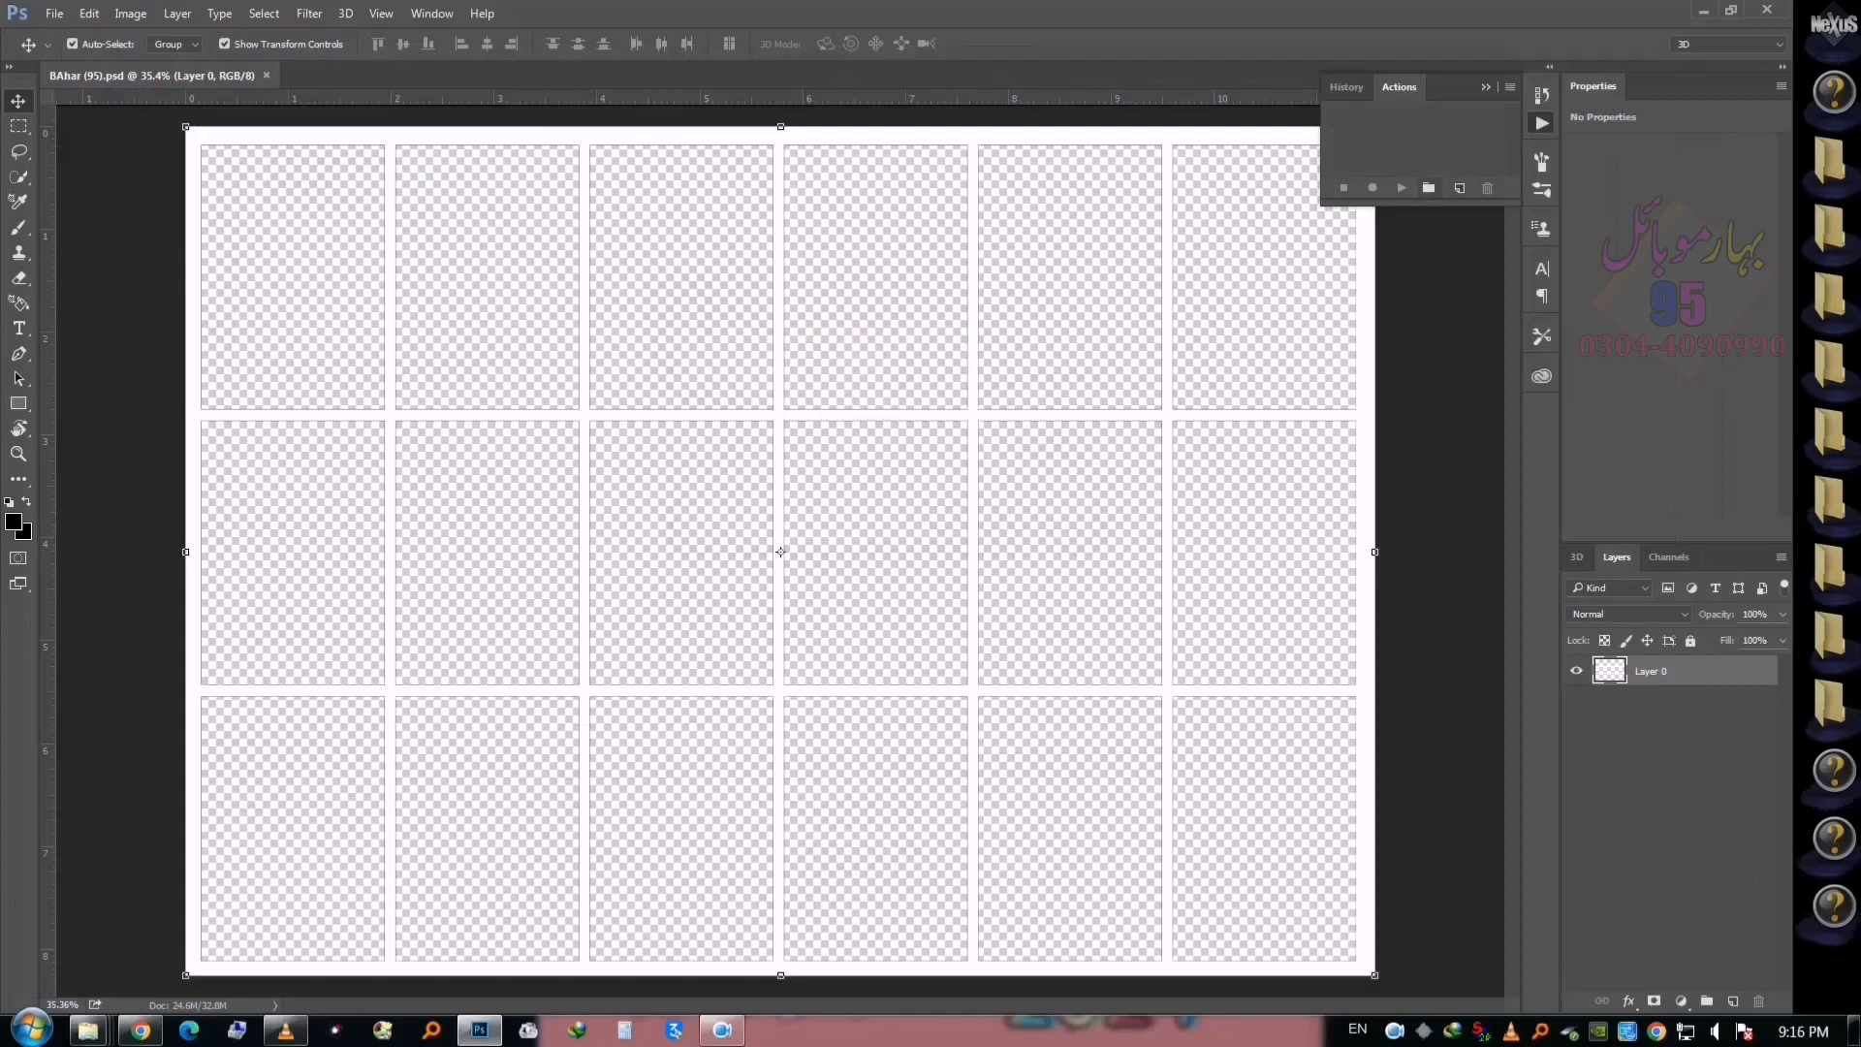
Create a new action set named Bahar (95)
click(1428, 188)
text(Bahar)
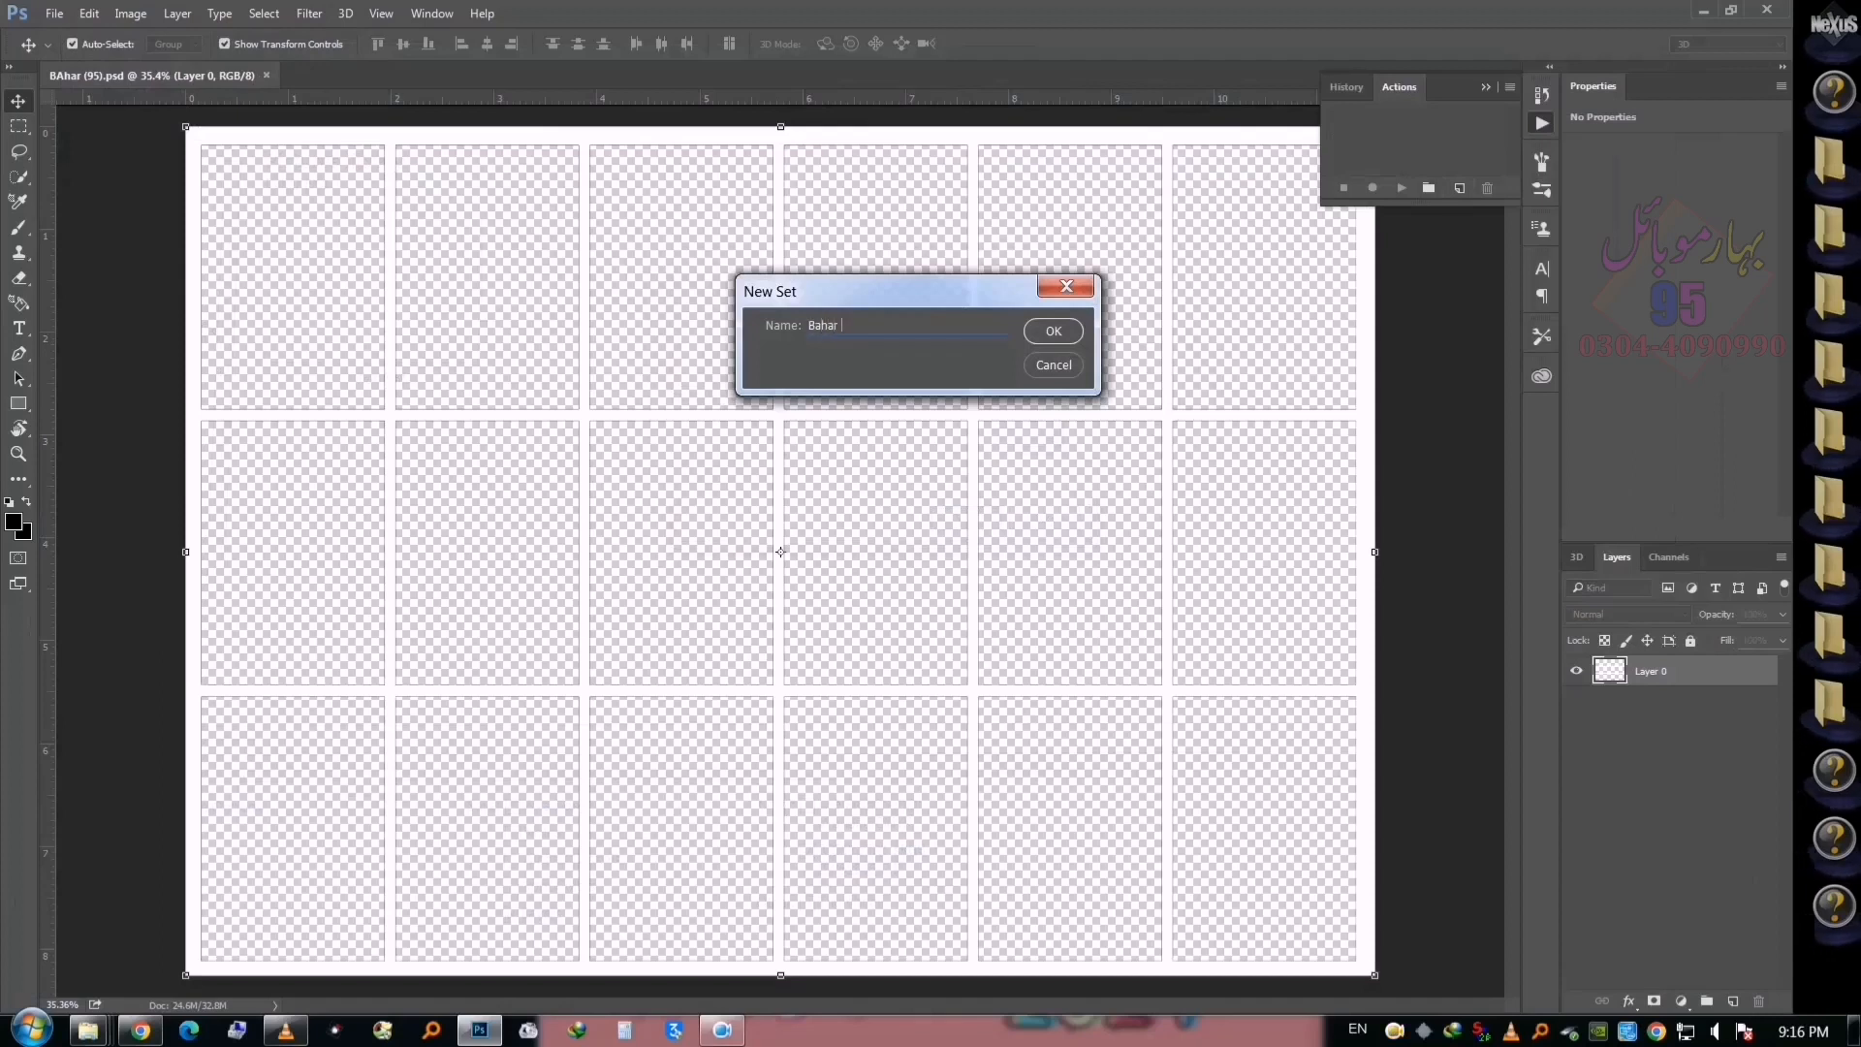
text( (95))
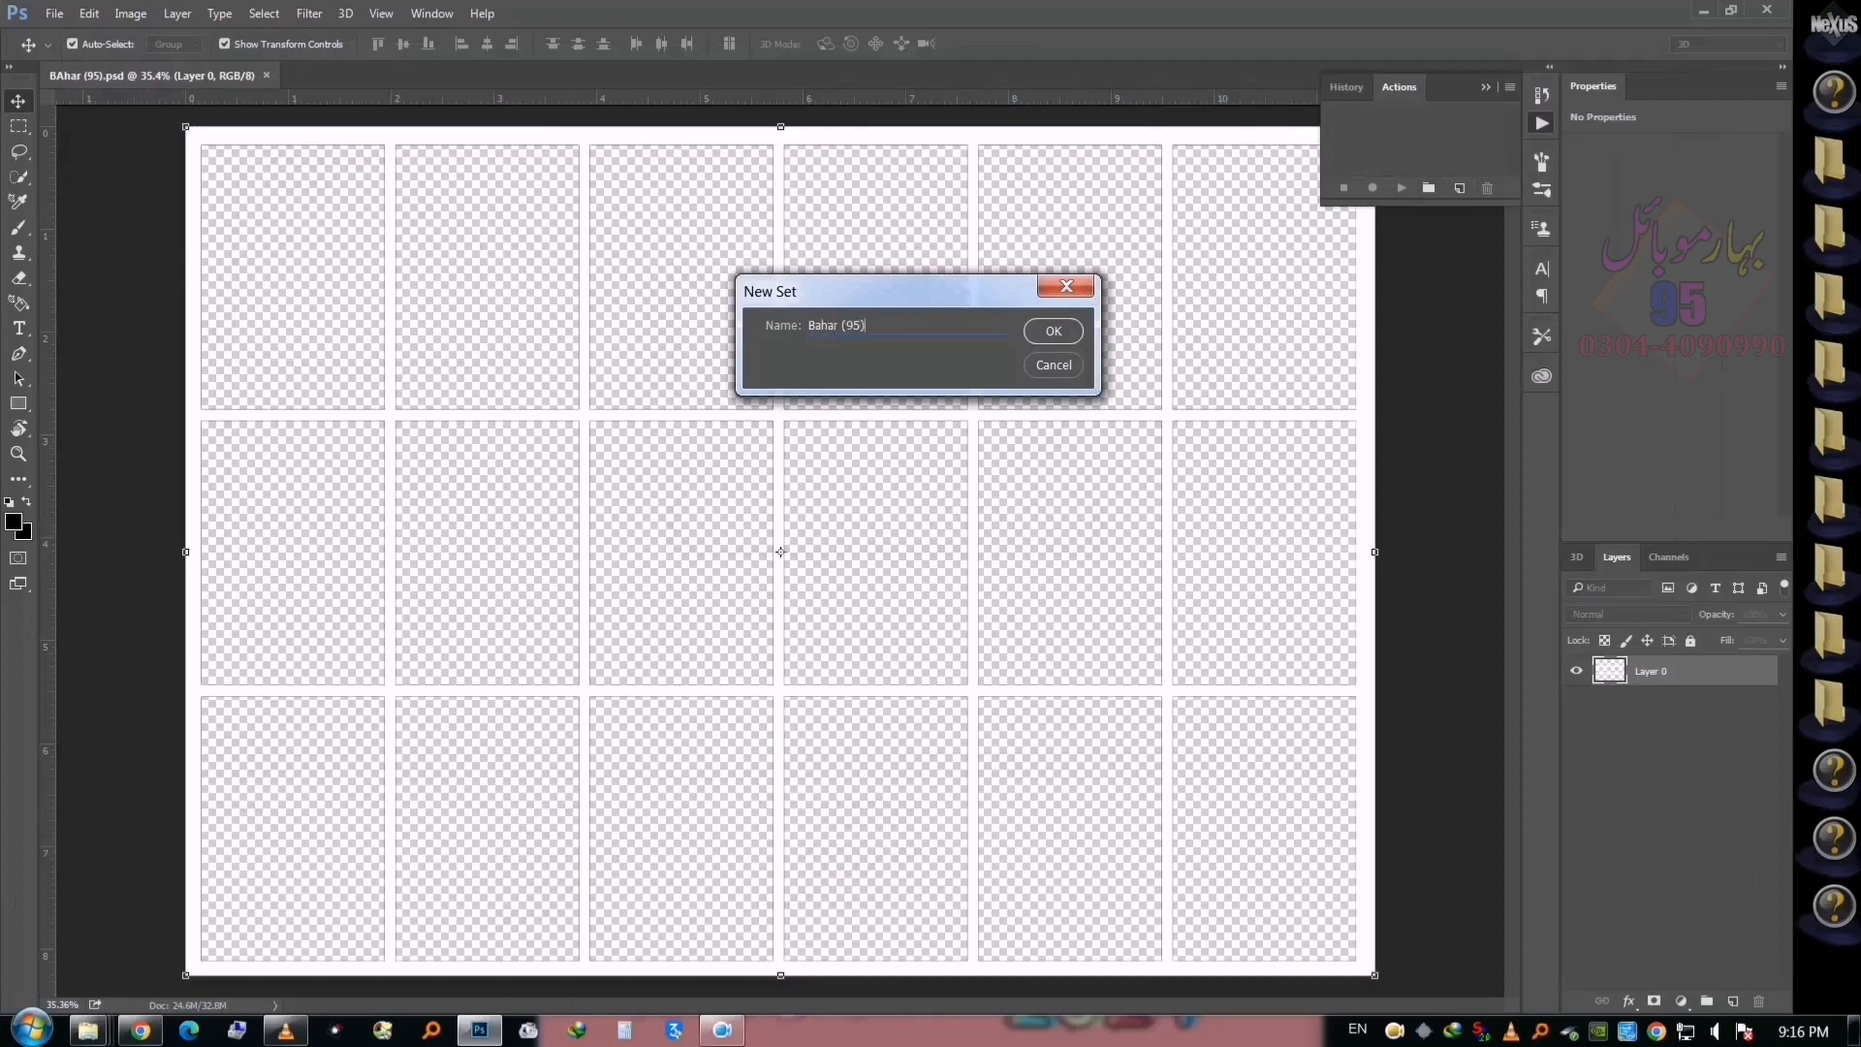
key(Return)
Start recording a new action named Bahar+95 in the Bahar (95) set, with F2 as its function key
click(1458, 188)
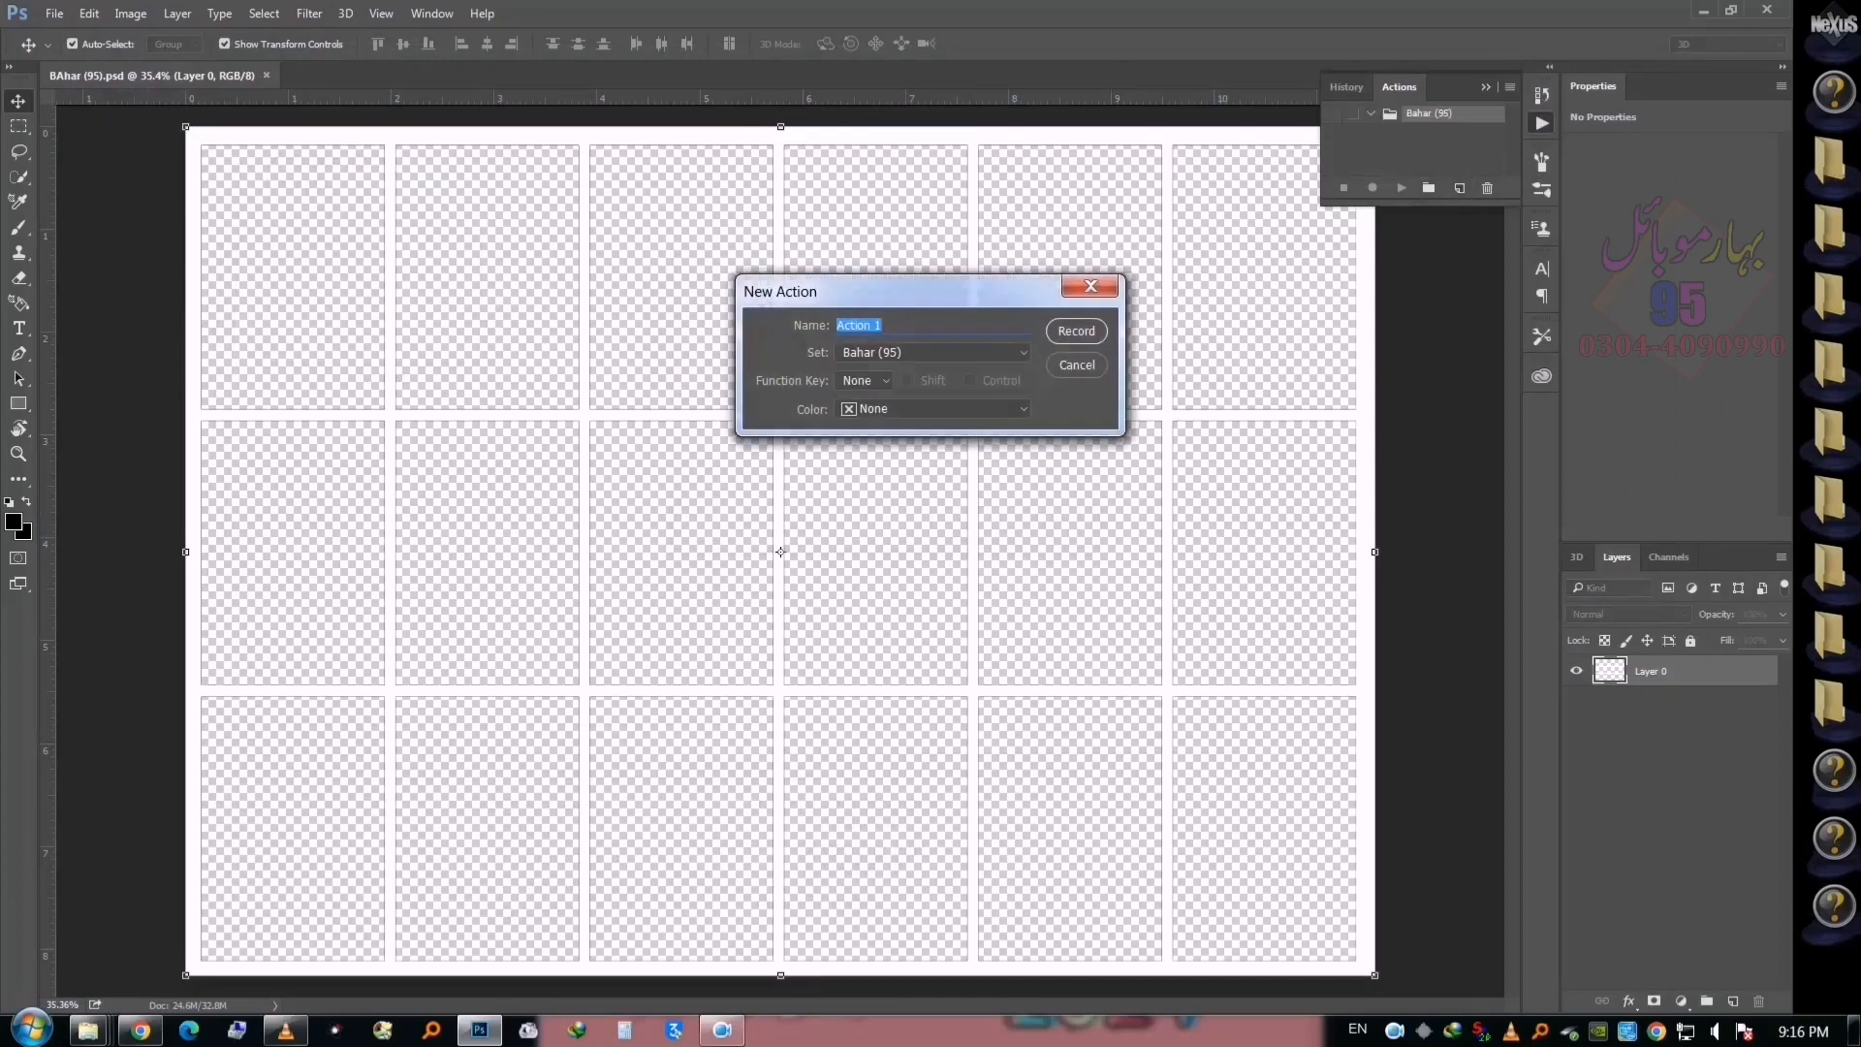
text(Bahar (95))
key(BackSpace)
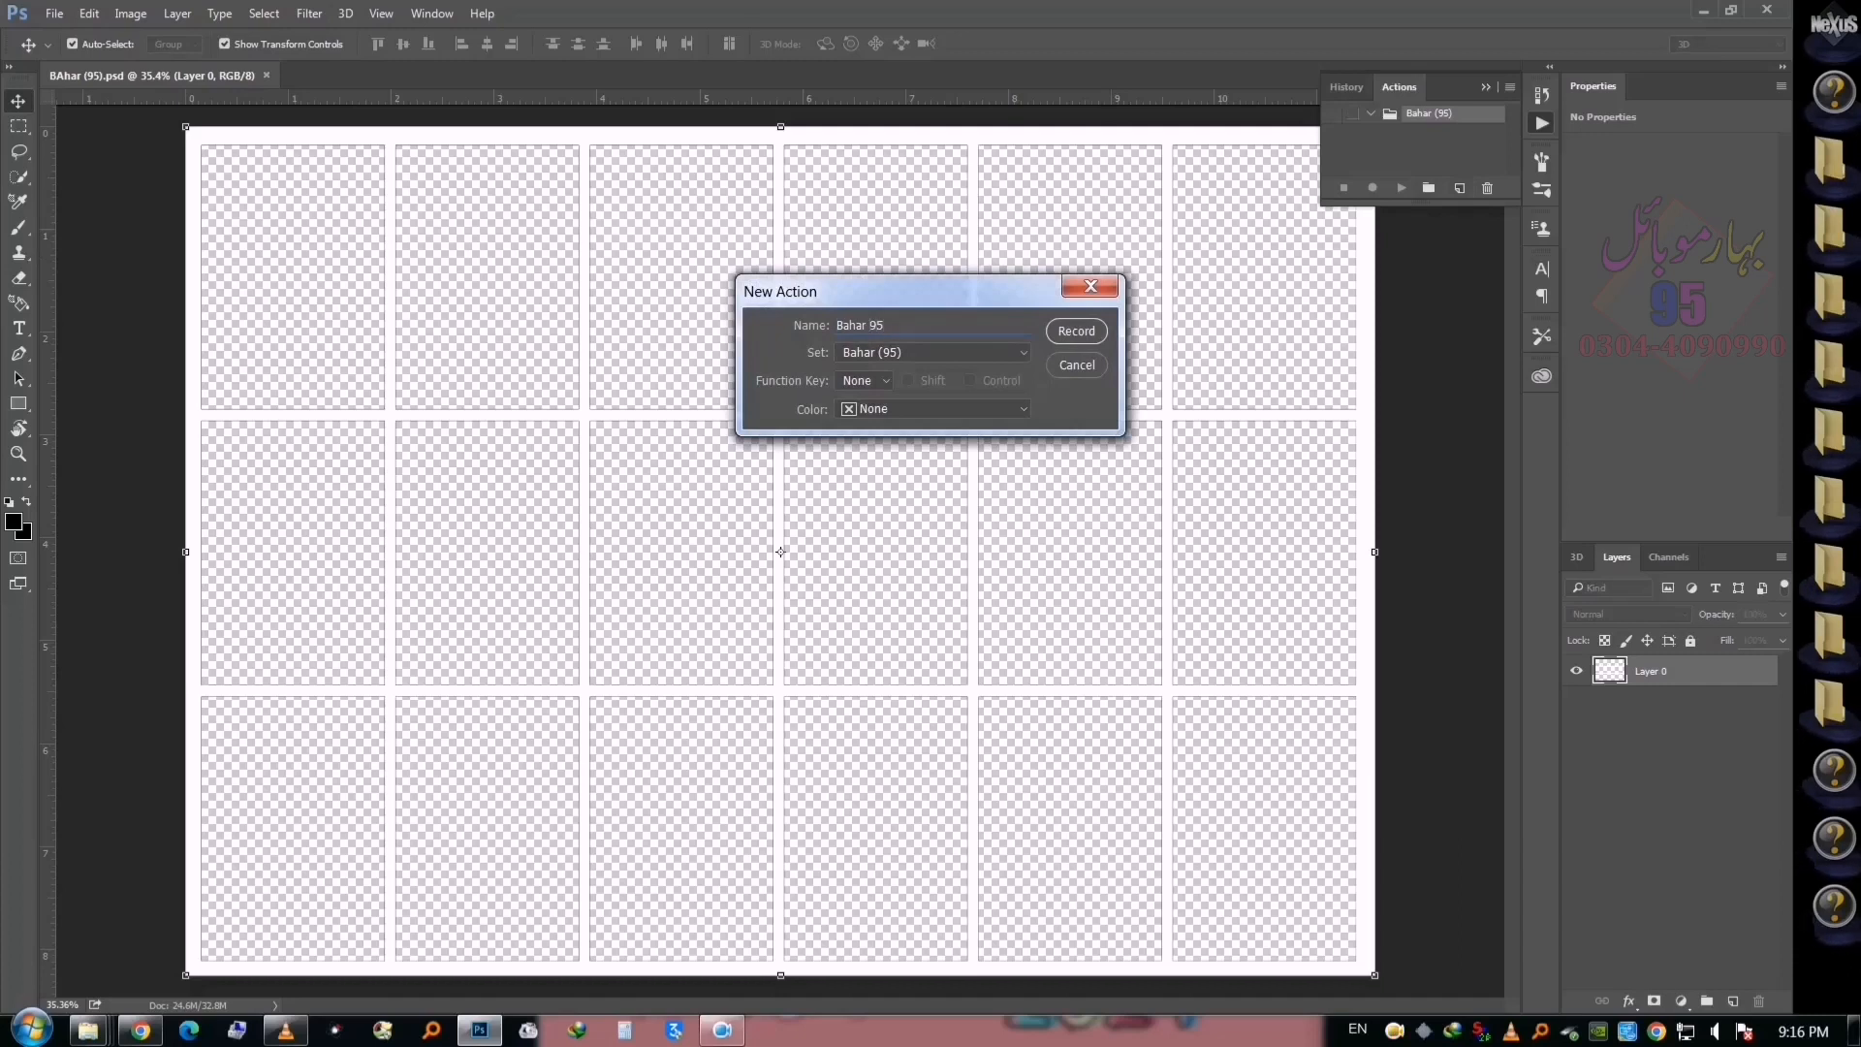
key(BackSpace)
text(+)
click(863, 380)
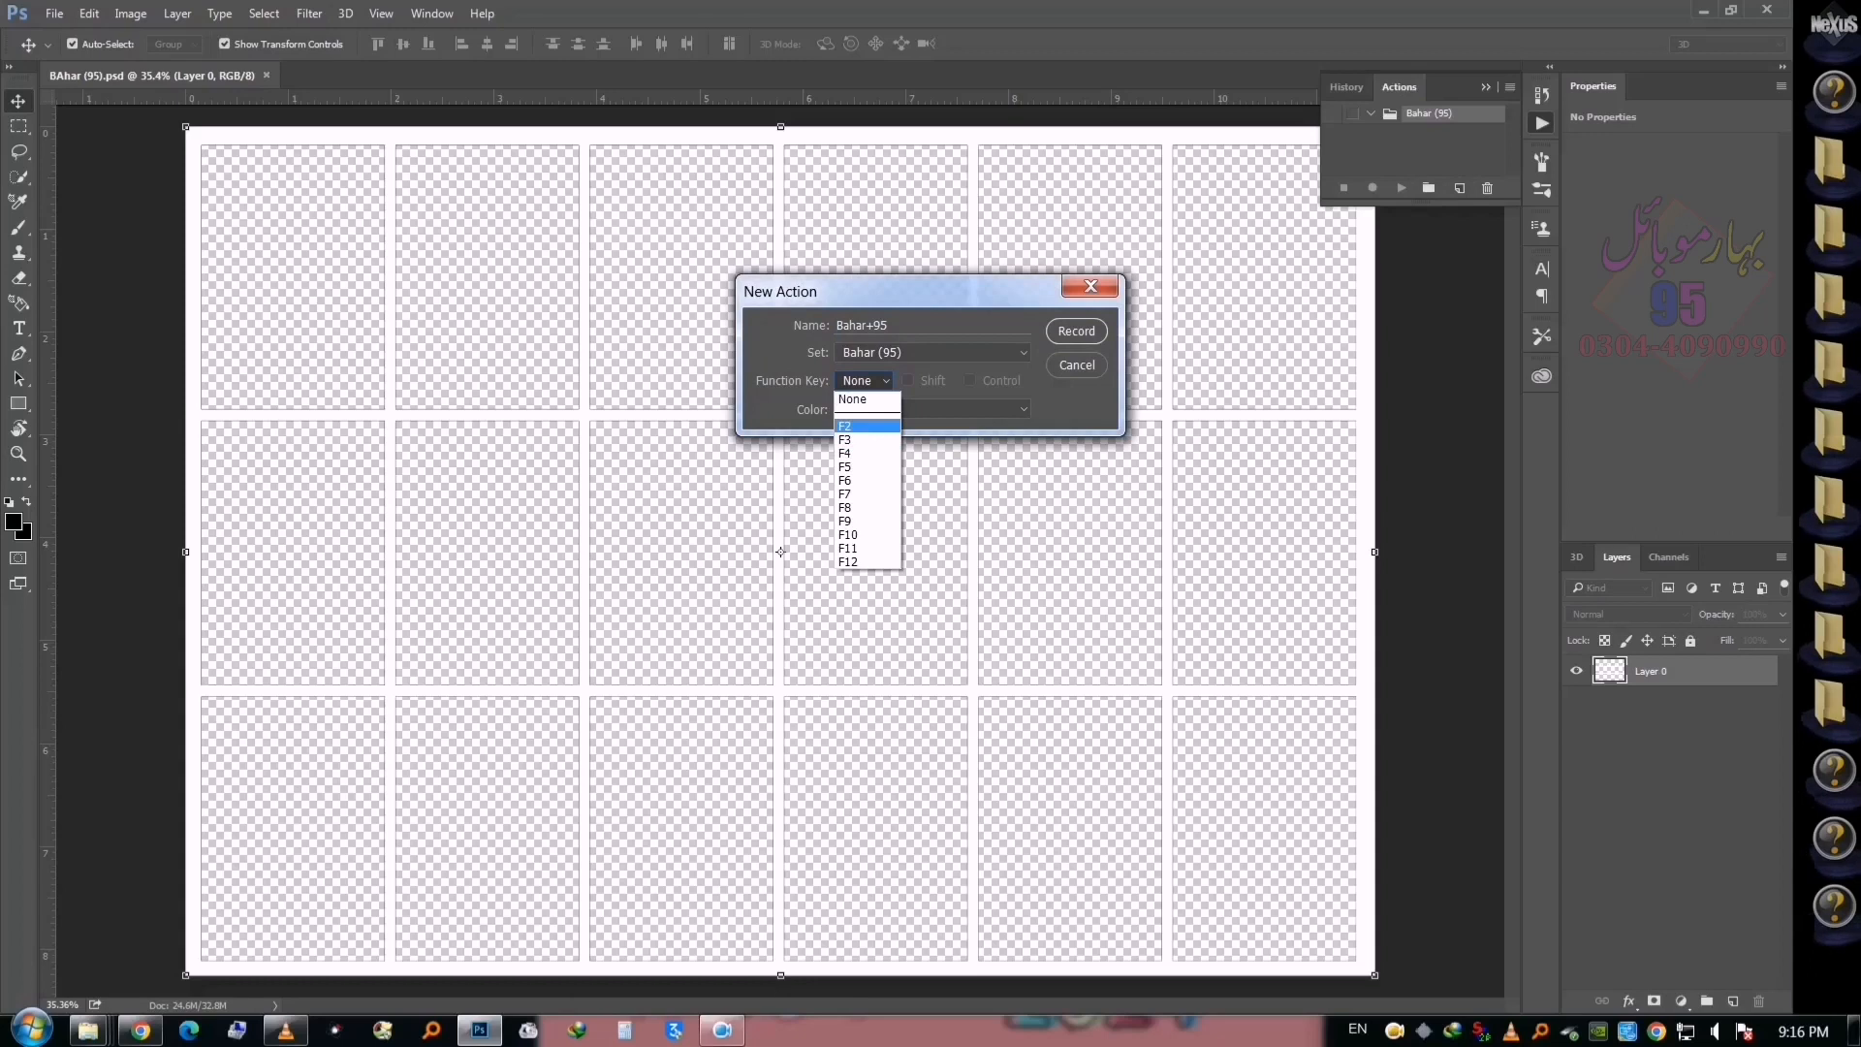
key(Return)
key(Return)
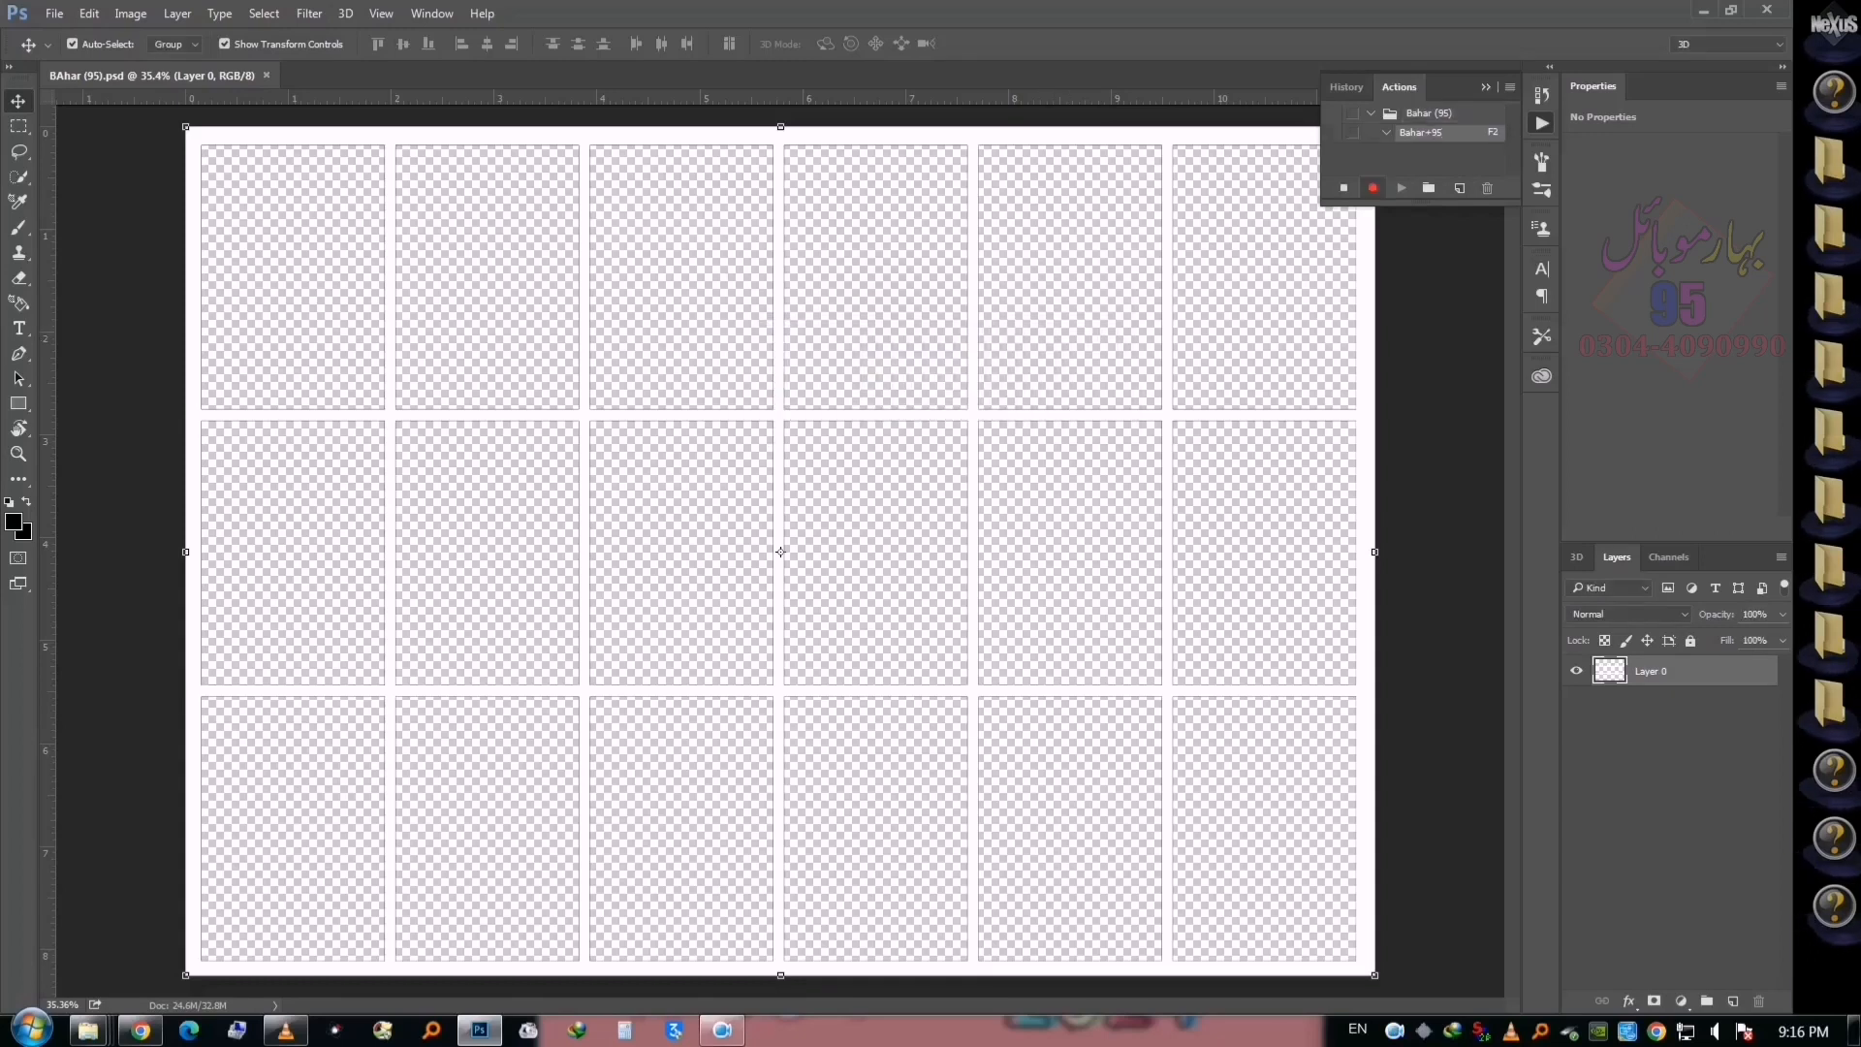
With no layer selected in the template, open 01.jpg, copy the whole poster image and close the file
click(679, 370)
key(ctrl)
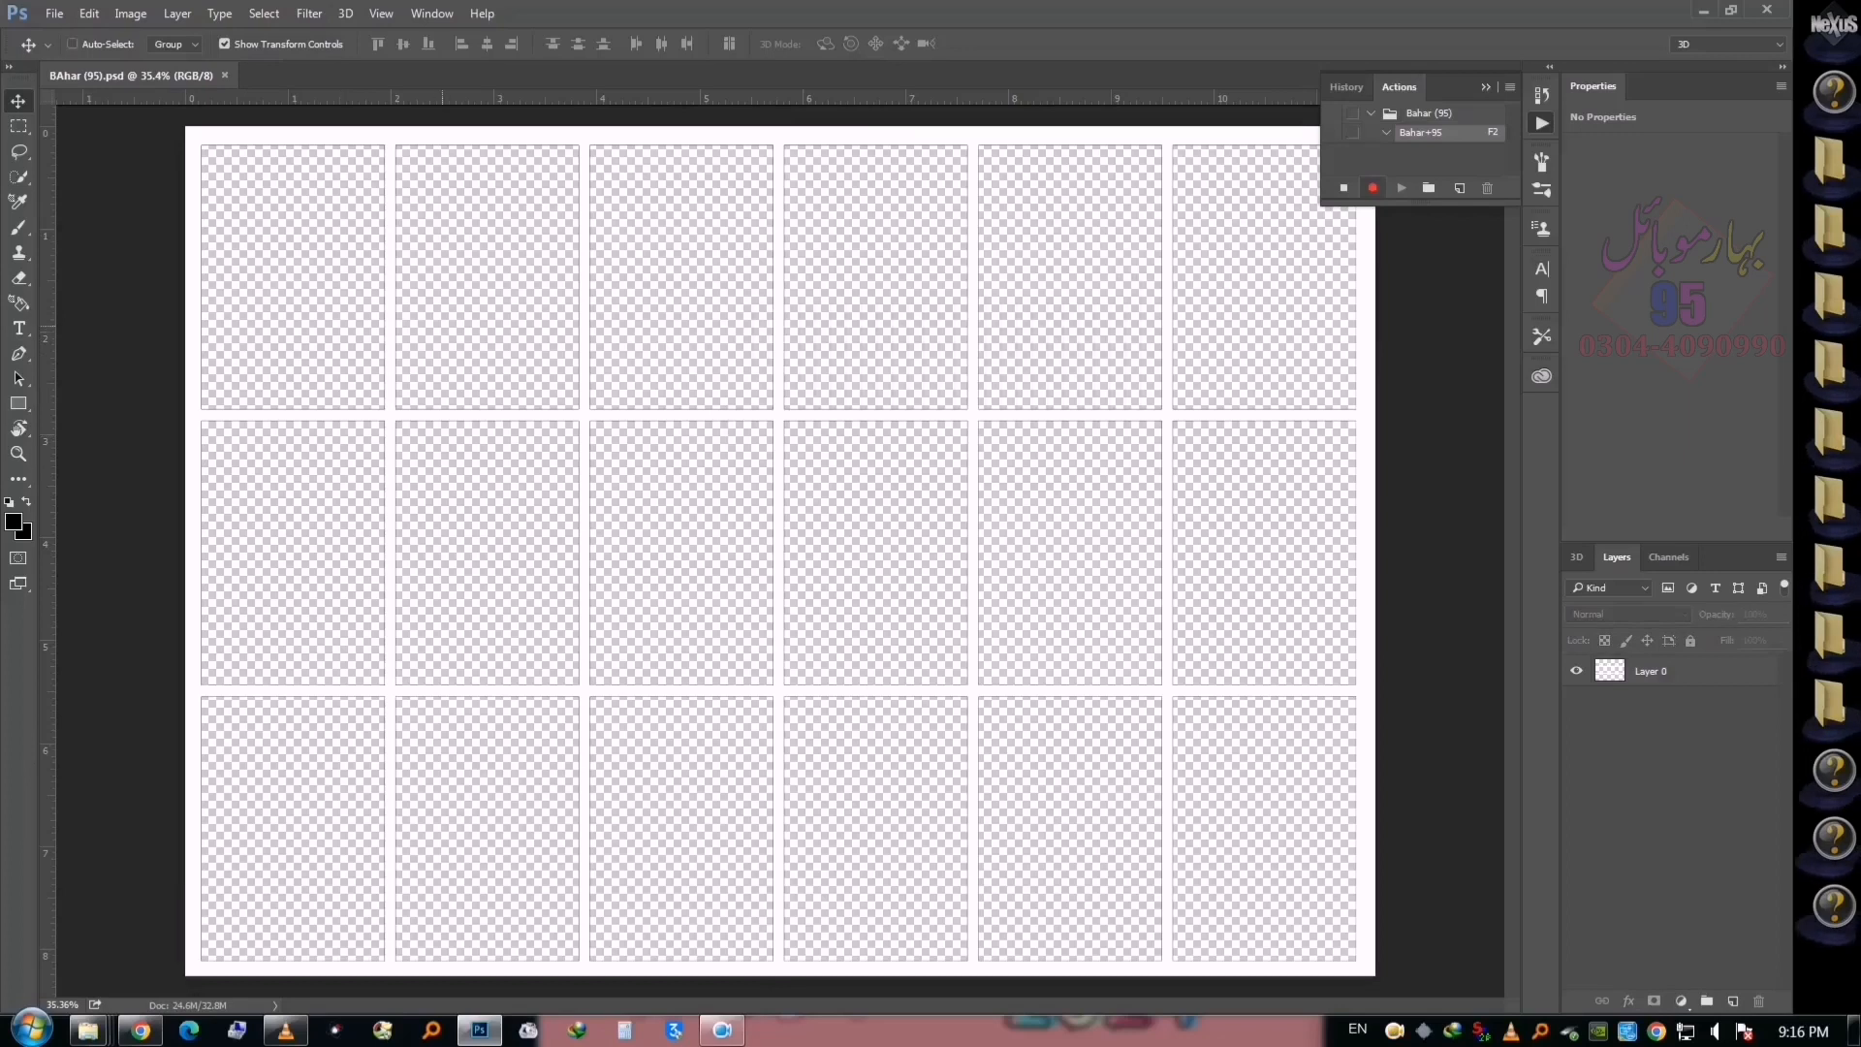
key(ctrl+o)
key(Return)
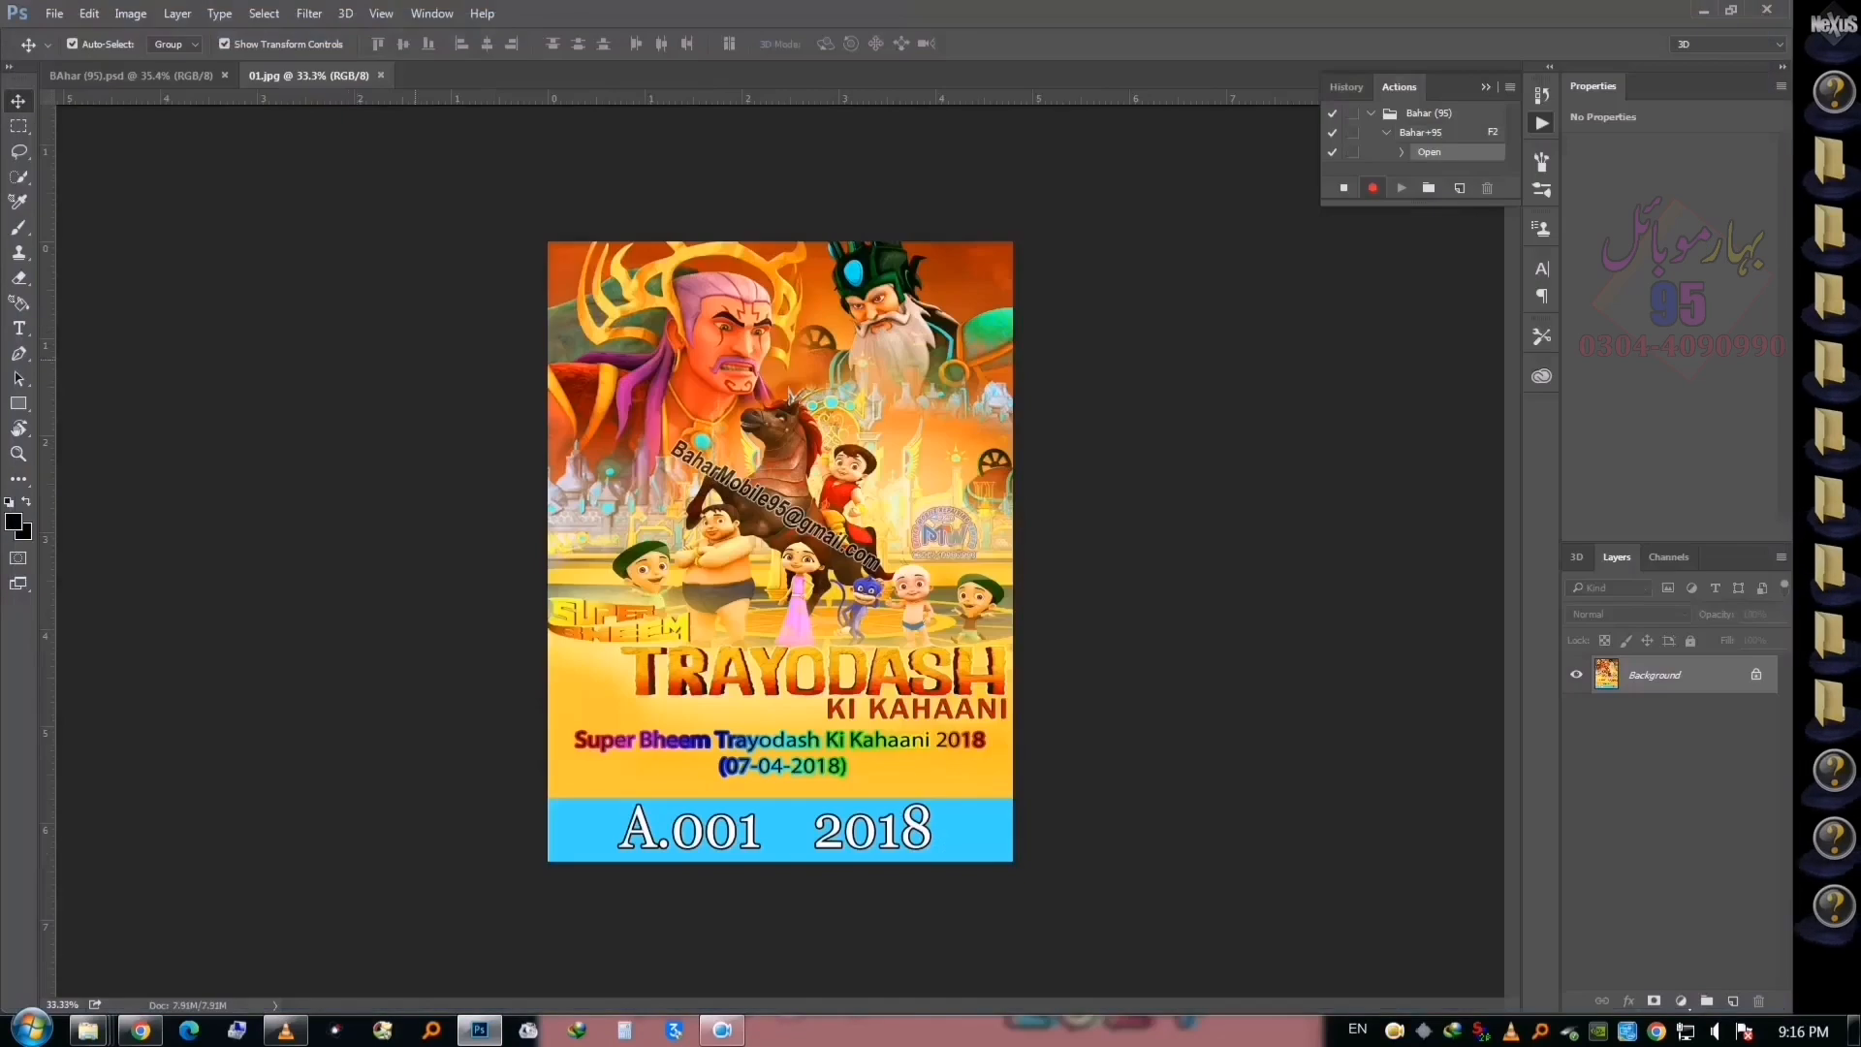
key(ctrl+a)
key(ctrl+c)
key(ctrl+w)
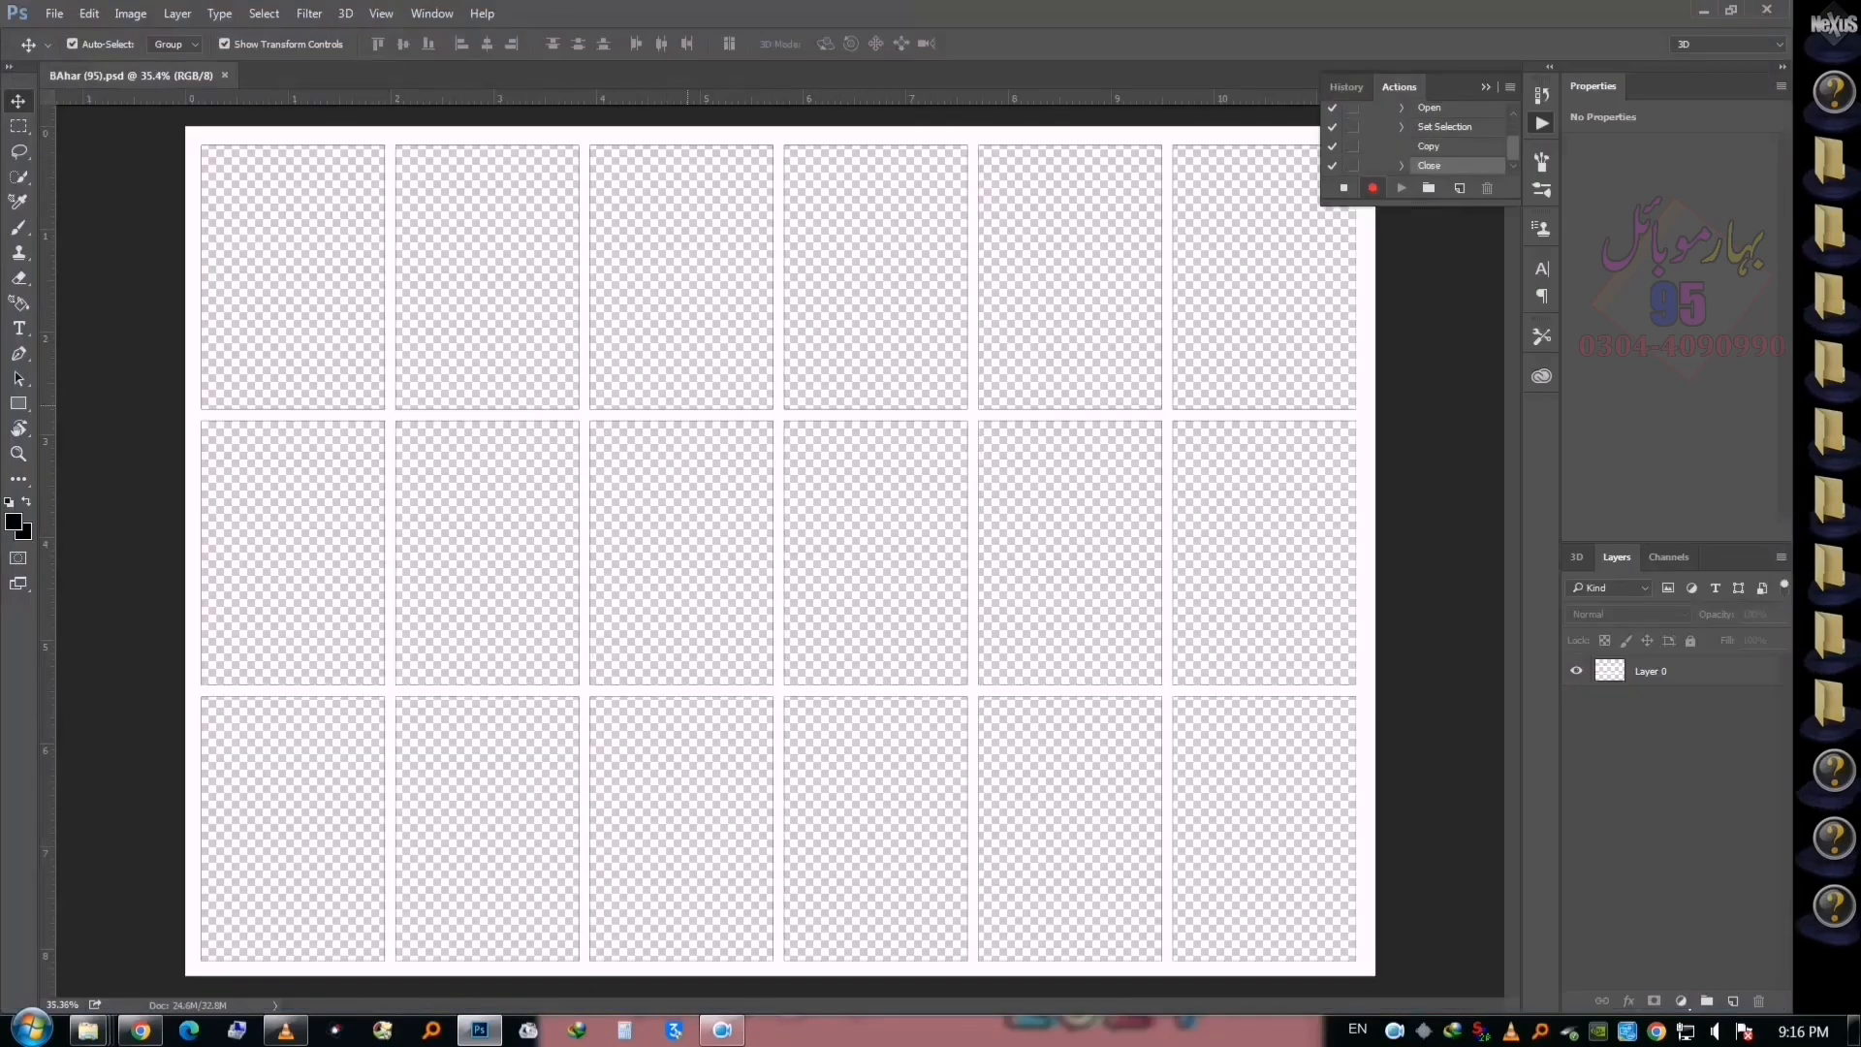
Paste the poster into the template, scale it to about 40.42% and align it with the first window's upper-left corner
key(ctrl+v)
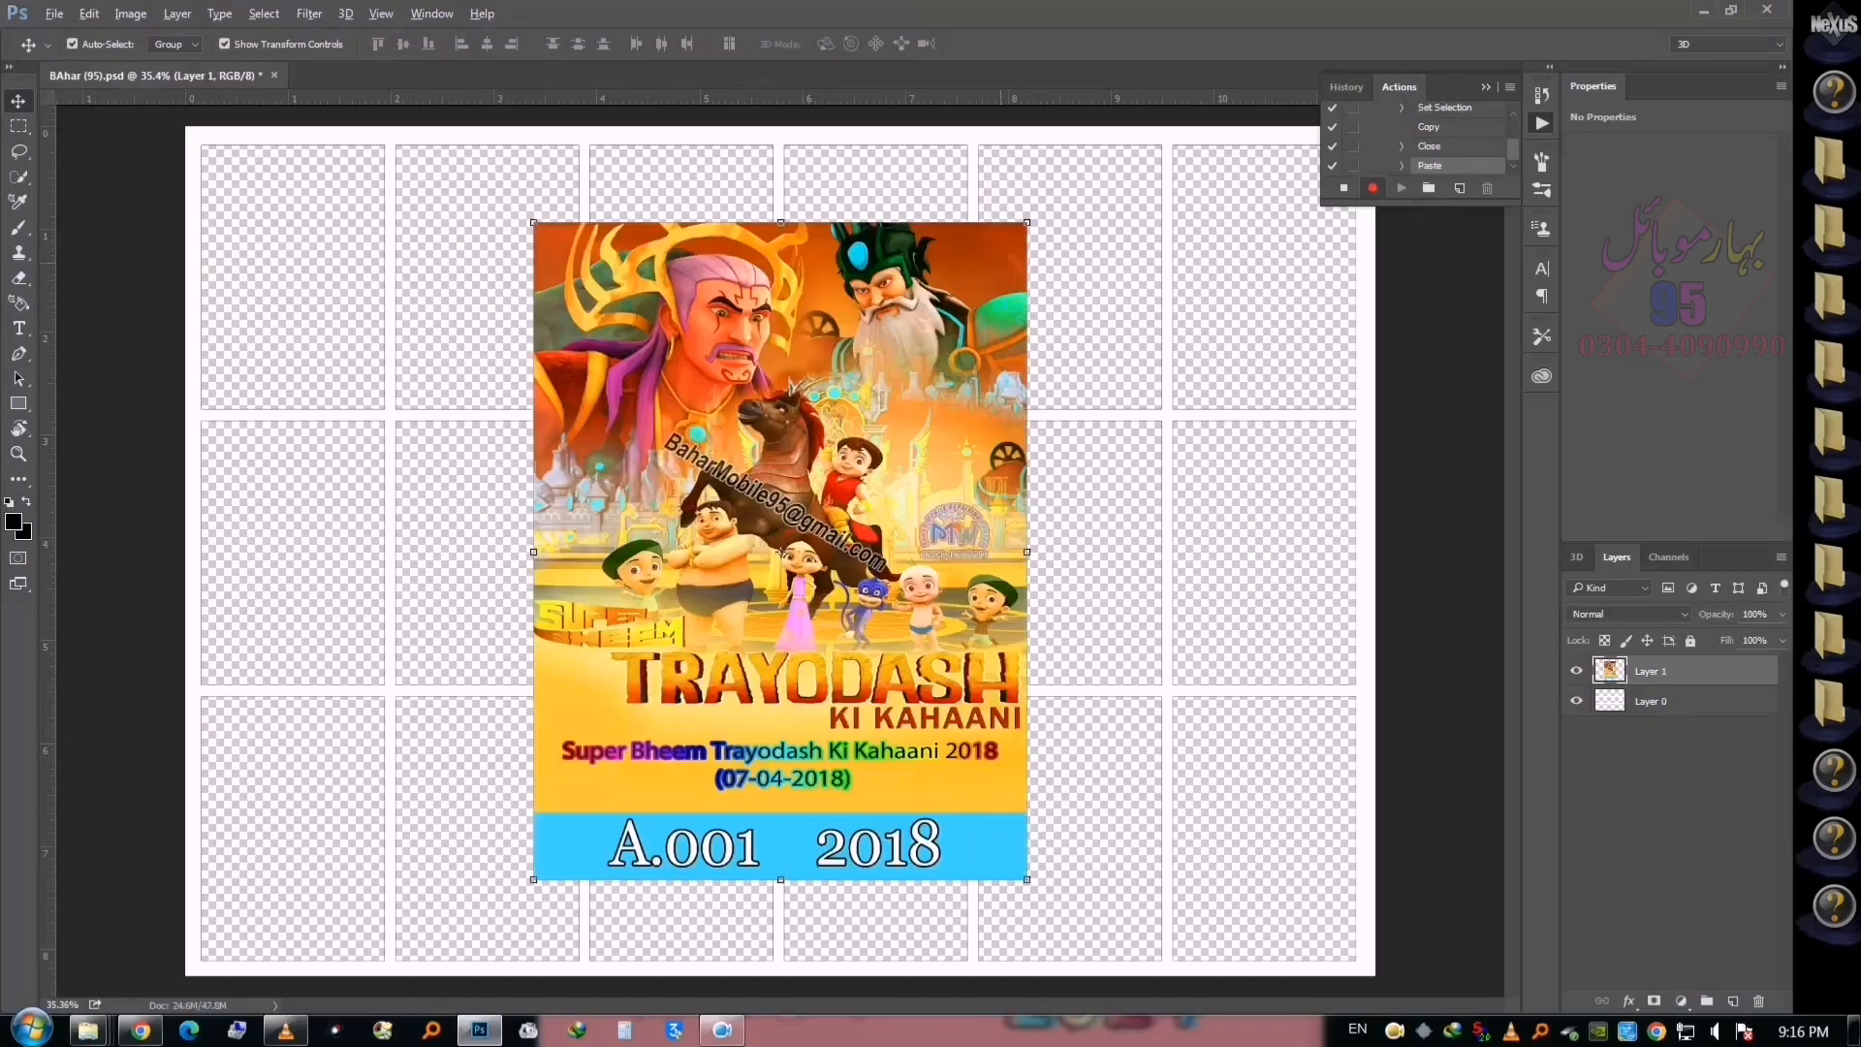
drag(1031, 226, 357, 188)
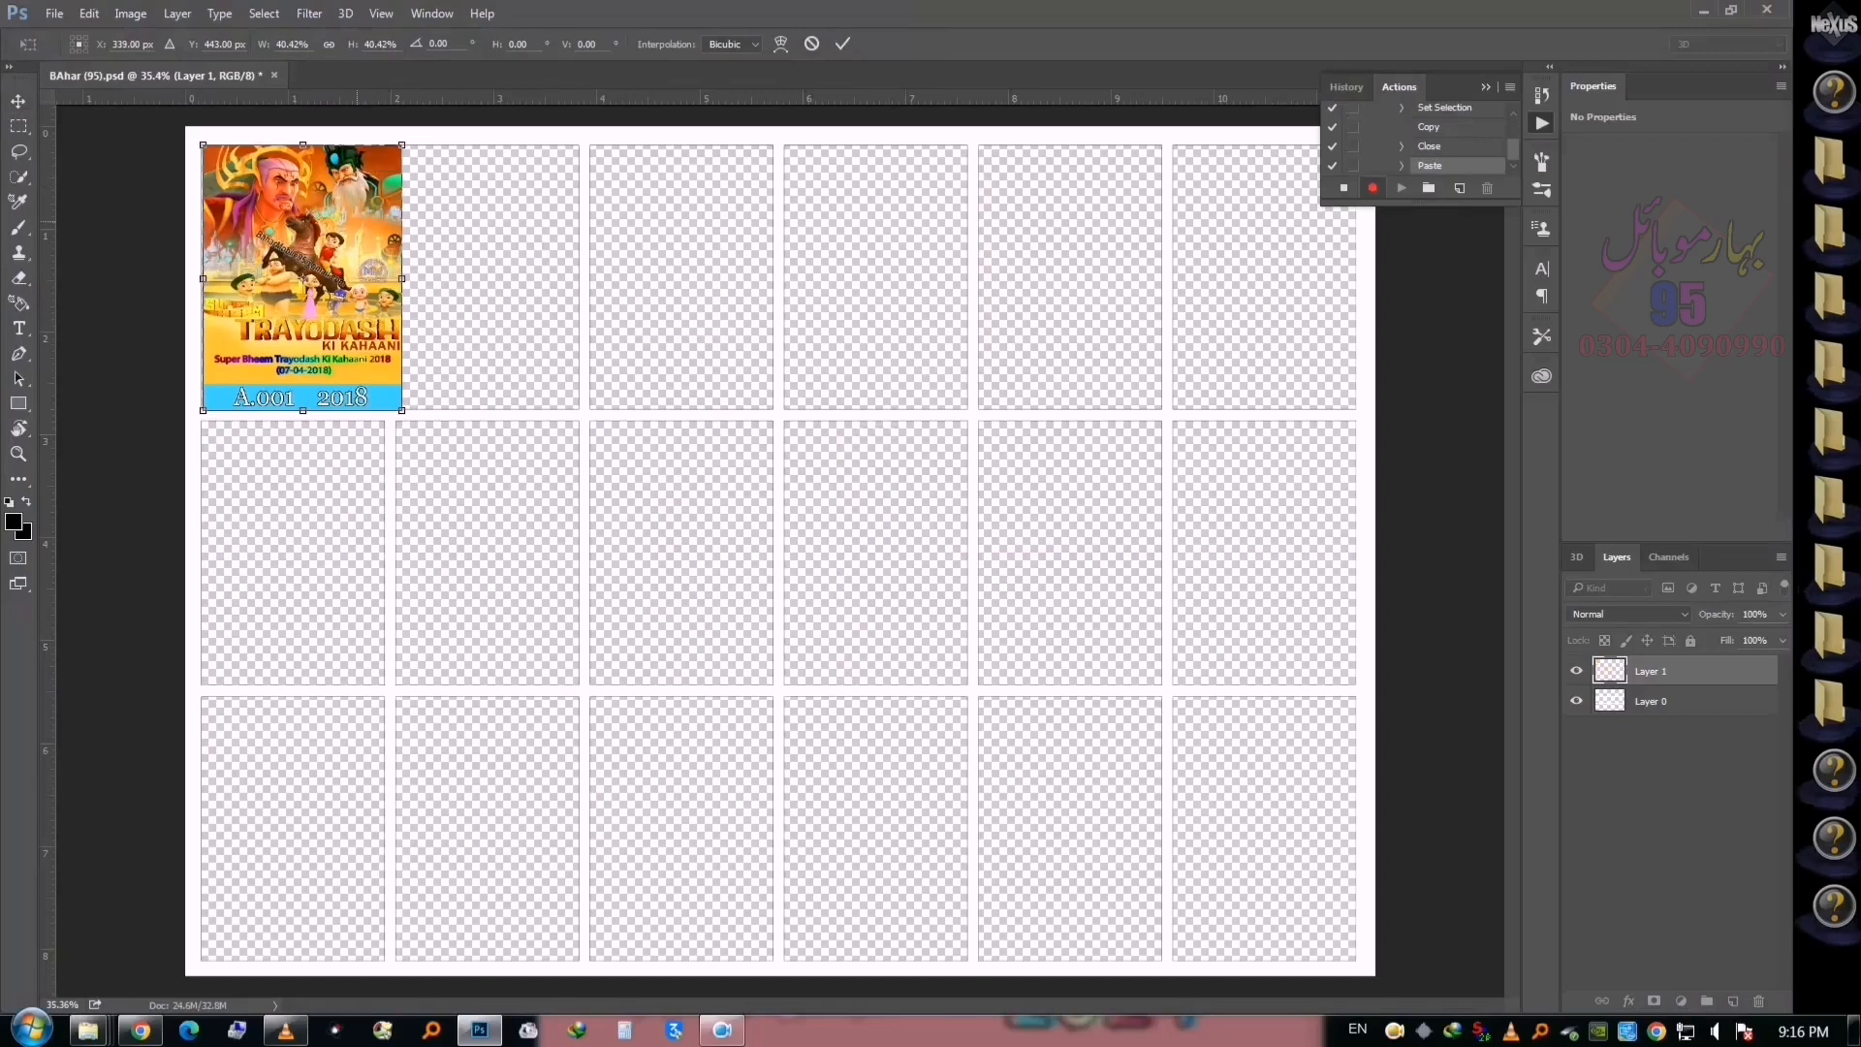
key(Left)
key(Up)
key(Left)
key(Return)
Narrow the pasted poster from its right edge so its width fits the first window
scroll(217, 152, up, 4)
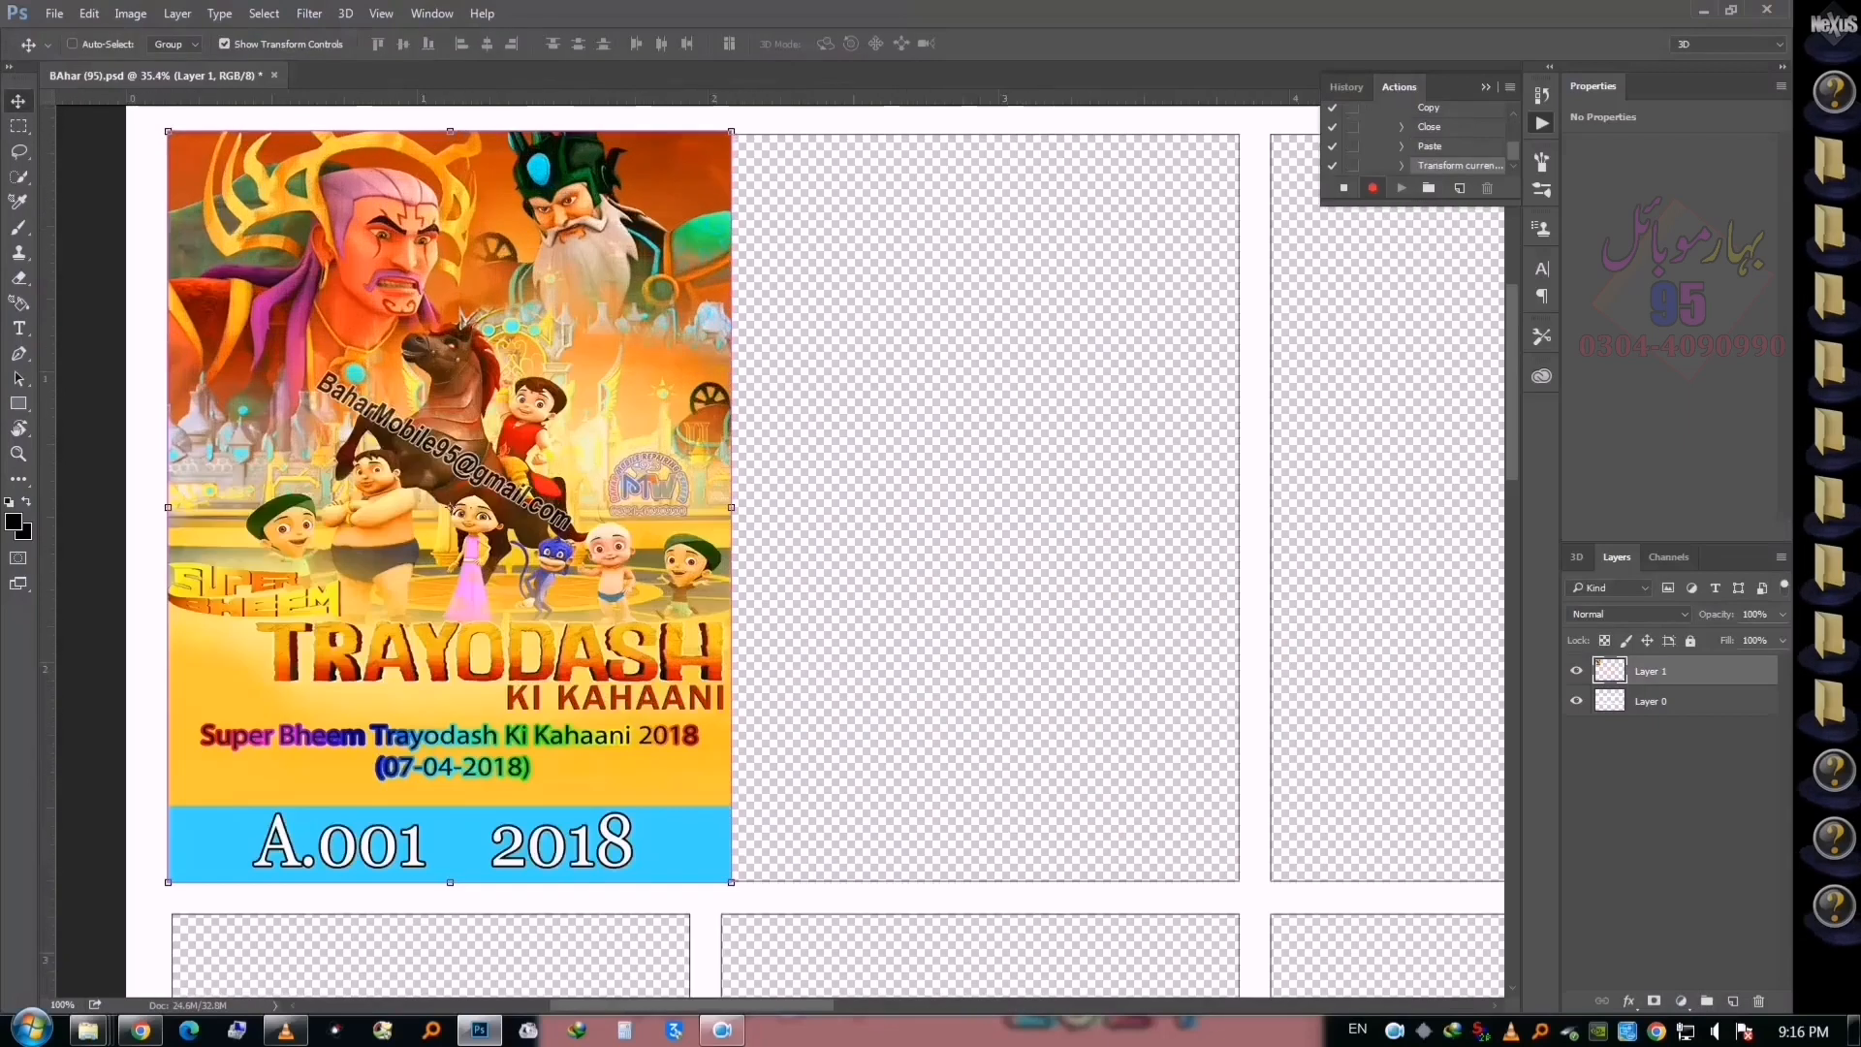
scroll(733, 584, down, 3)
drag(660, 610, 600, 317)
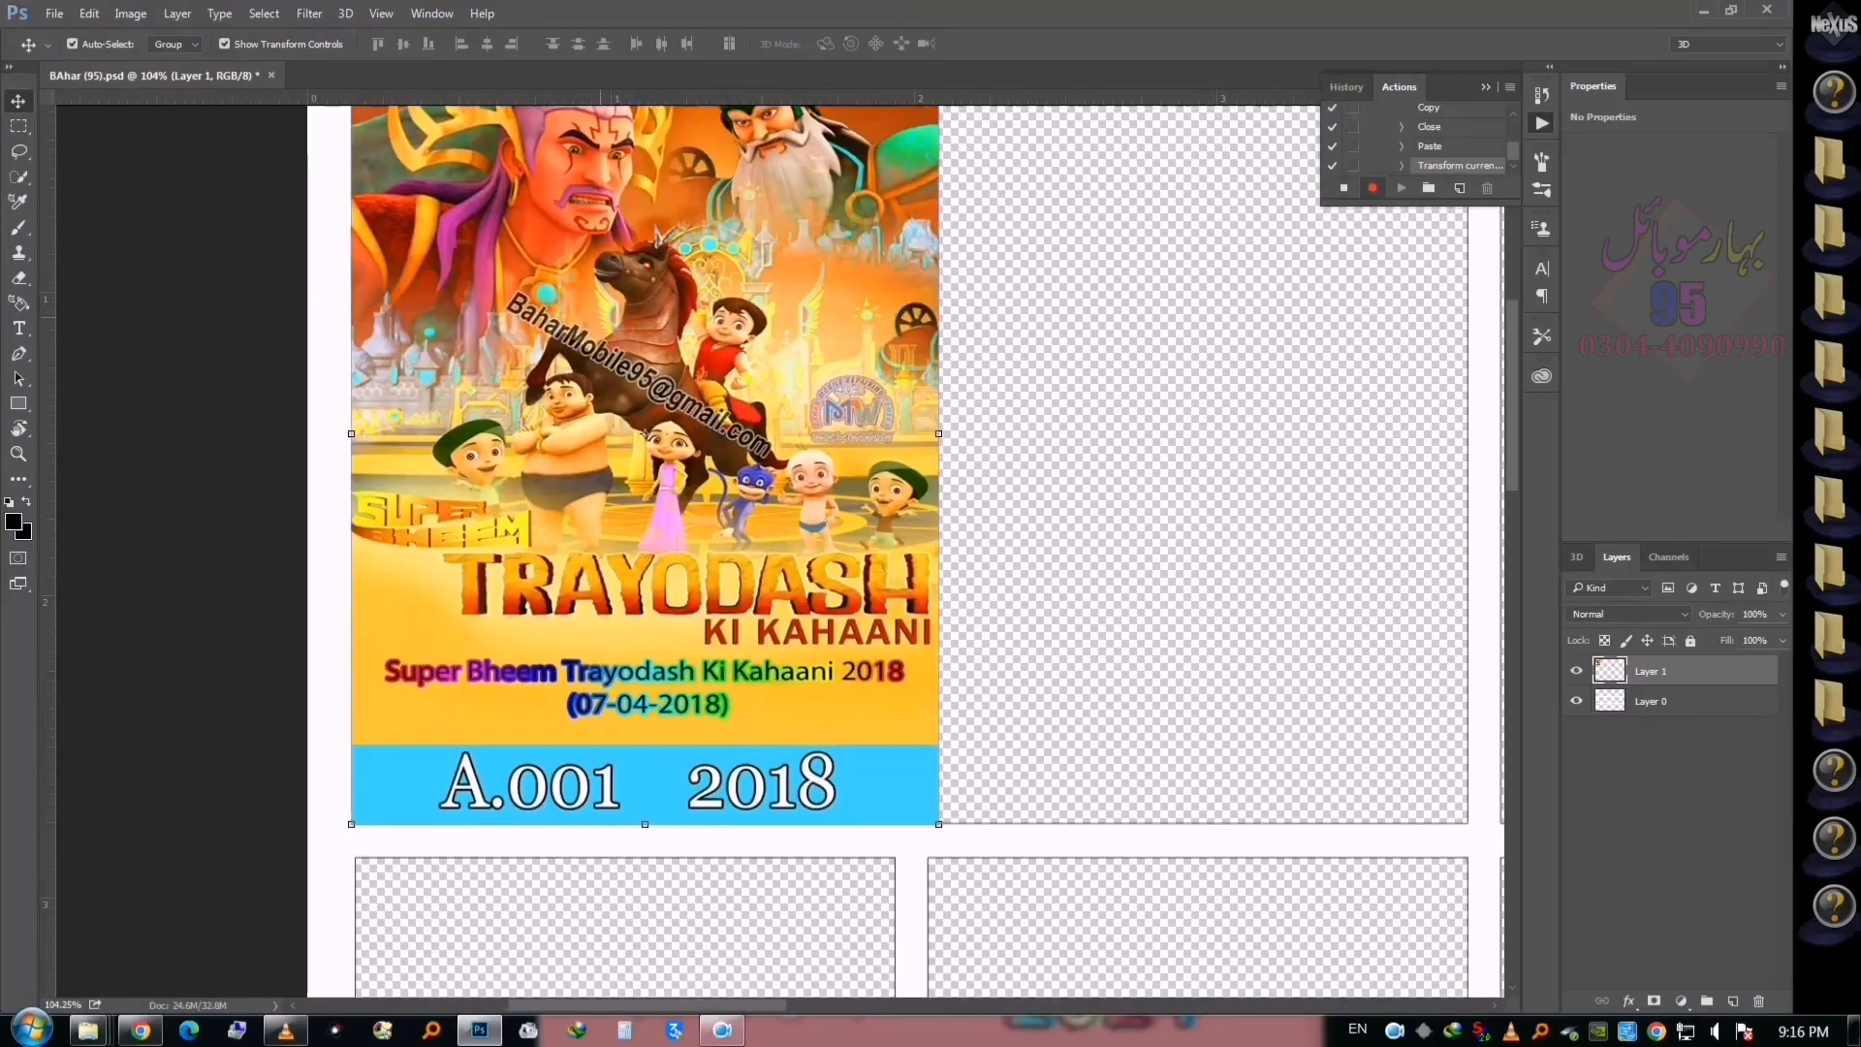
drag(936, 767, 899, 775)
key(Return)
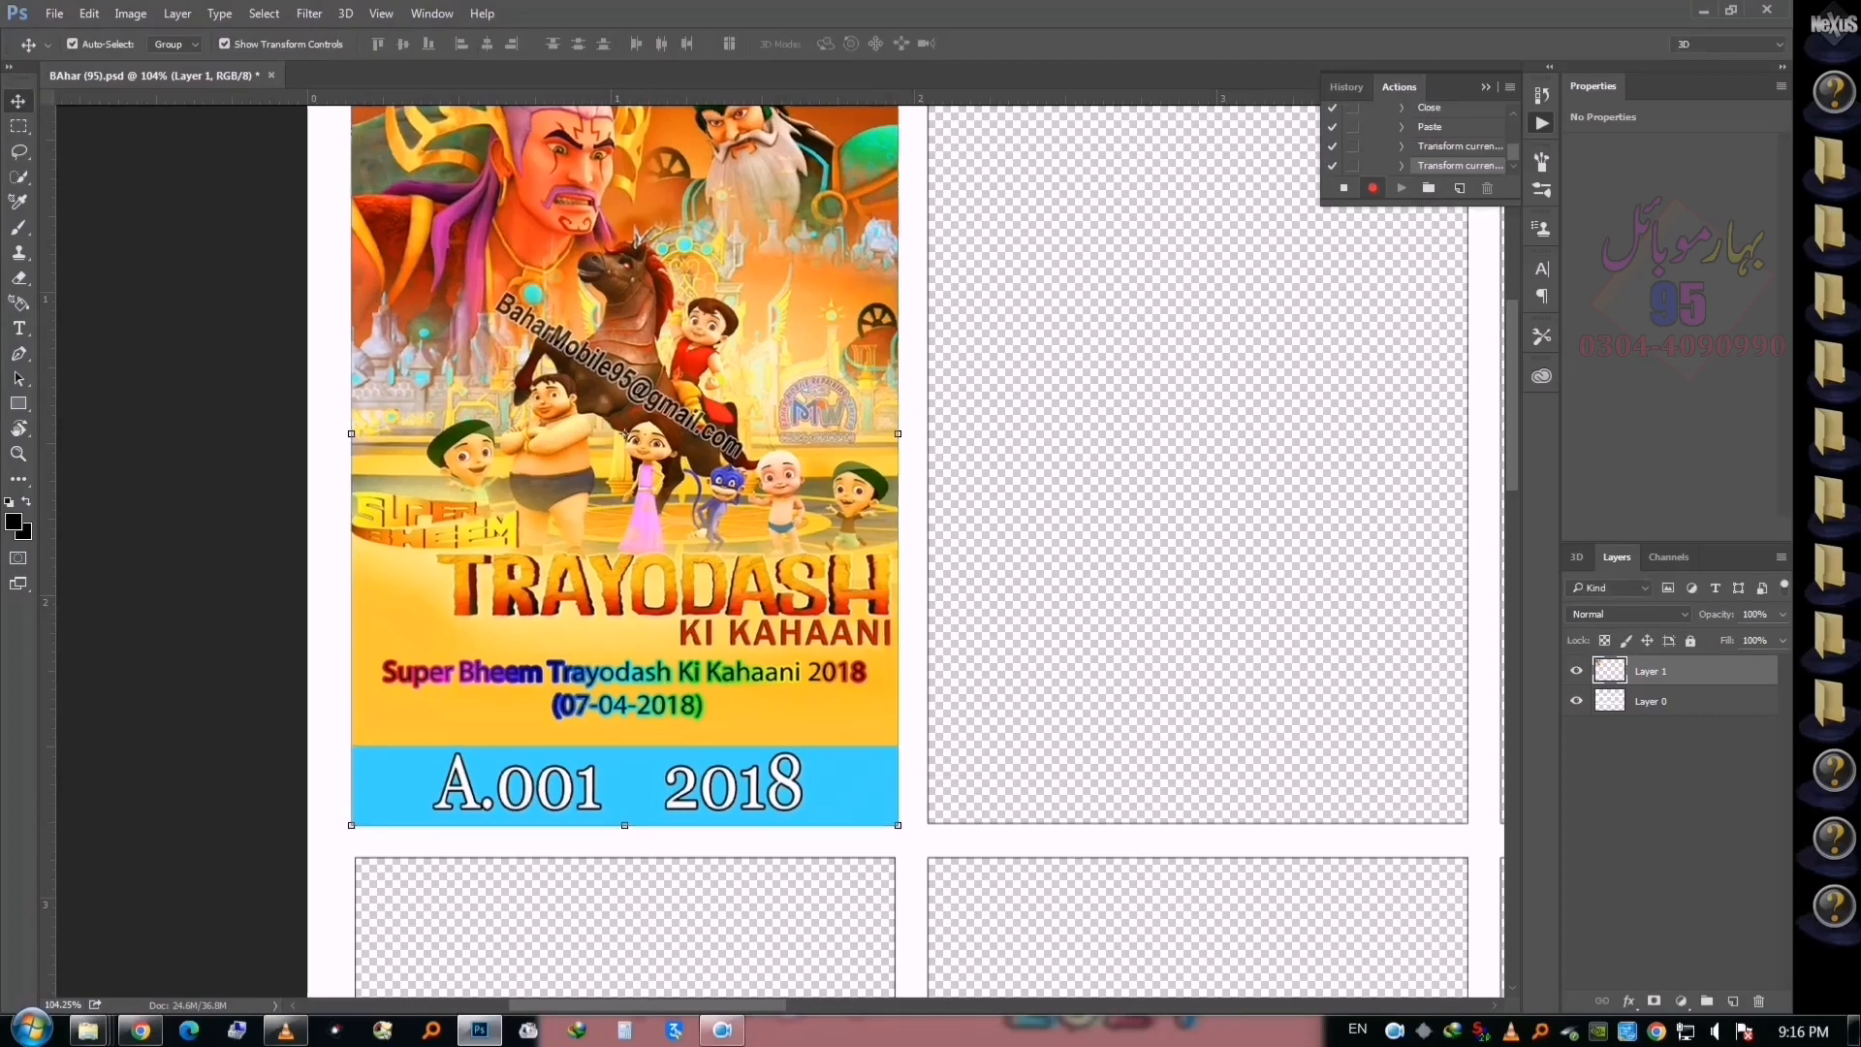
Move template Layer 0 above the first poster's layer so the sheet frame covers the poster's edges
drag(1650, 700, 1651, 664)
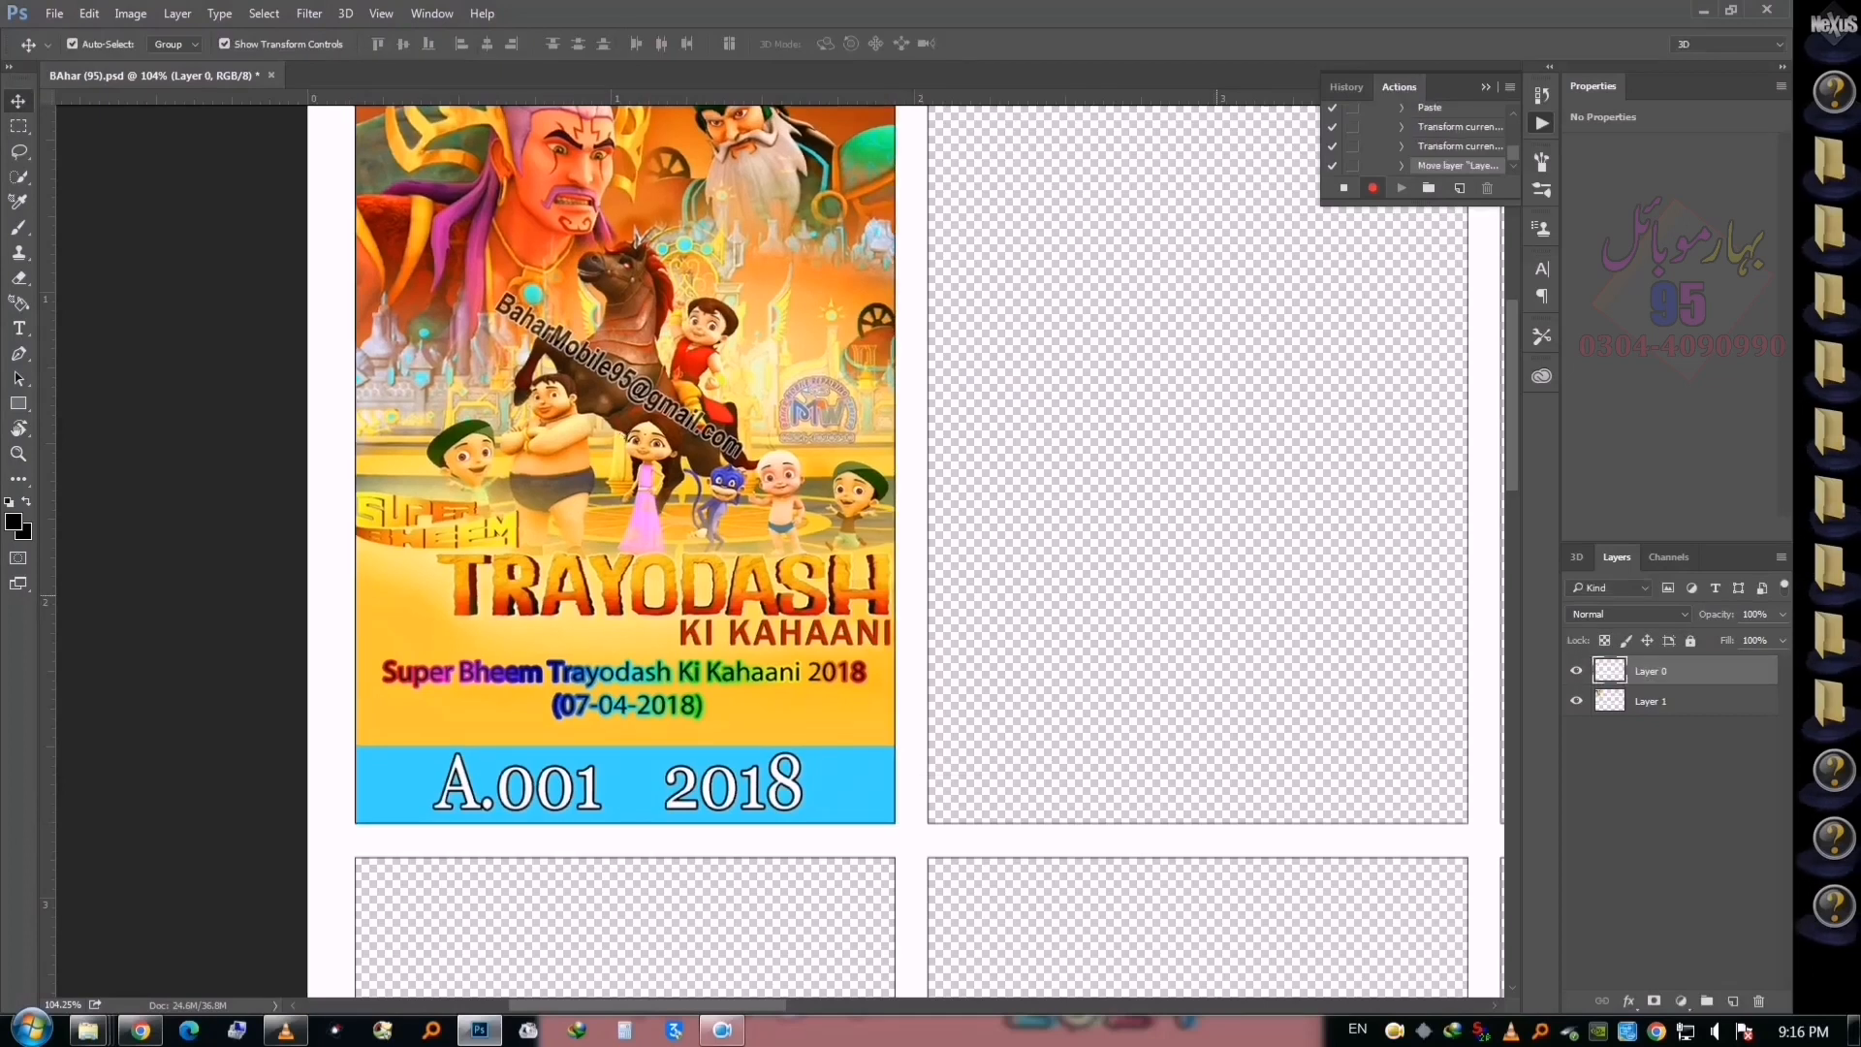
right_click(1143, 597)
click(1216, 611)
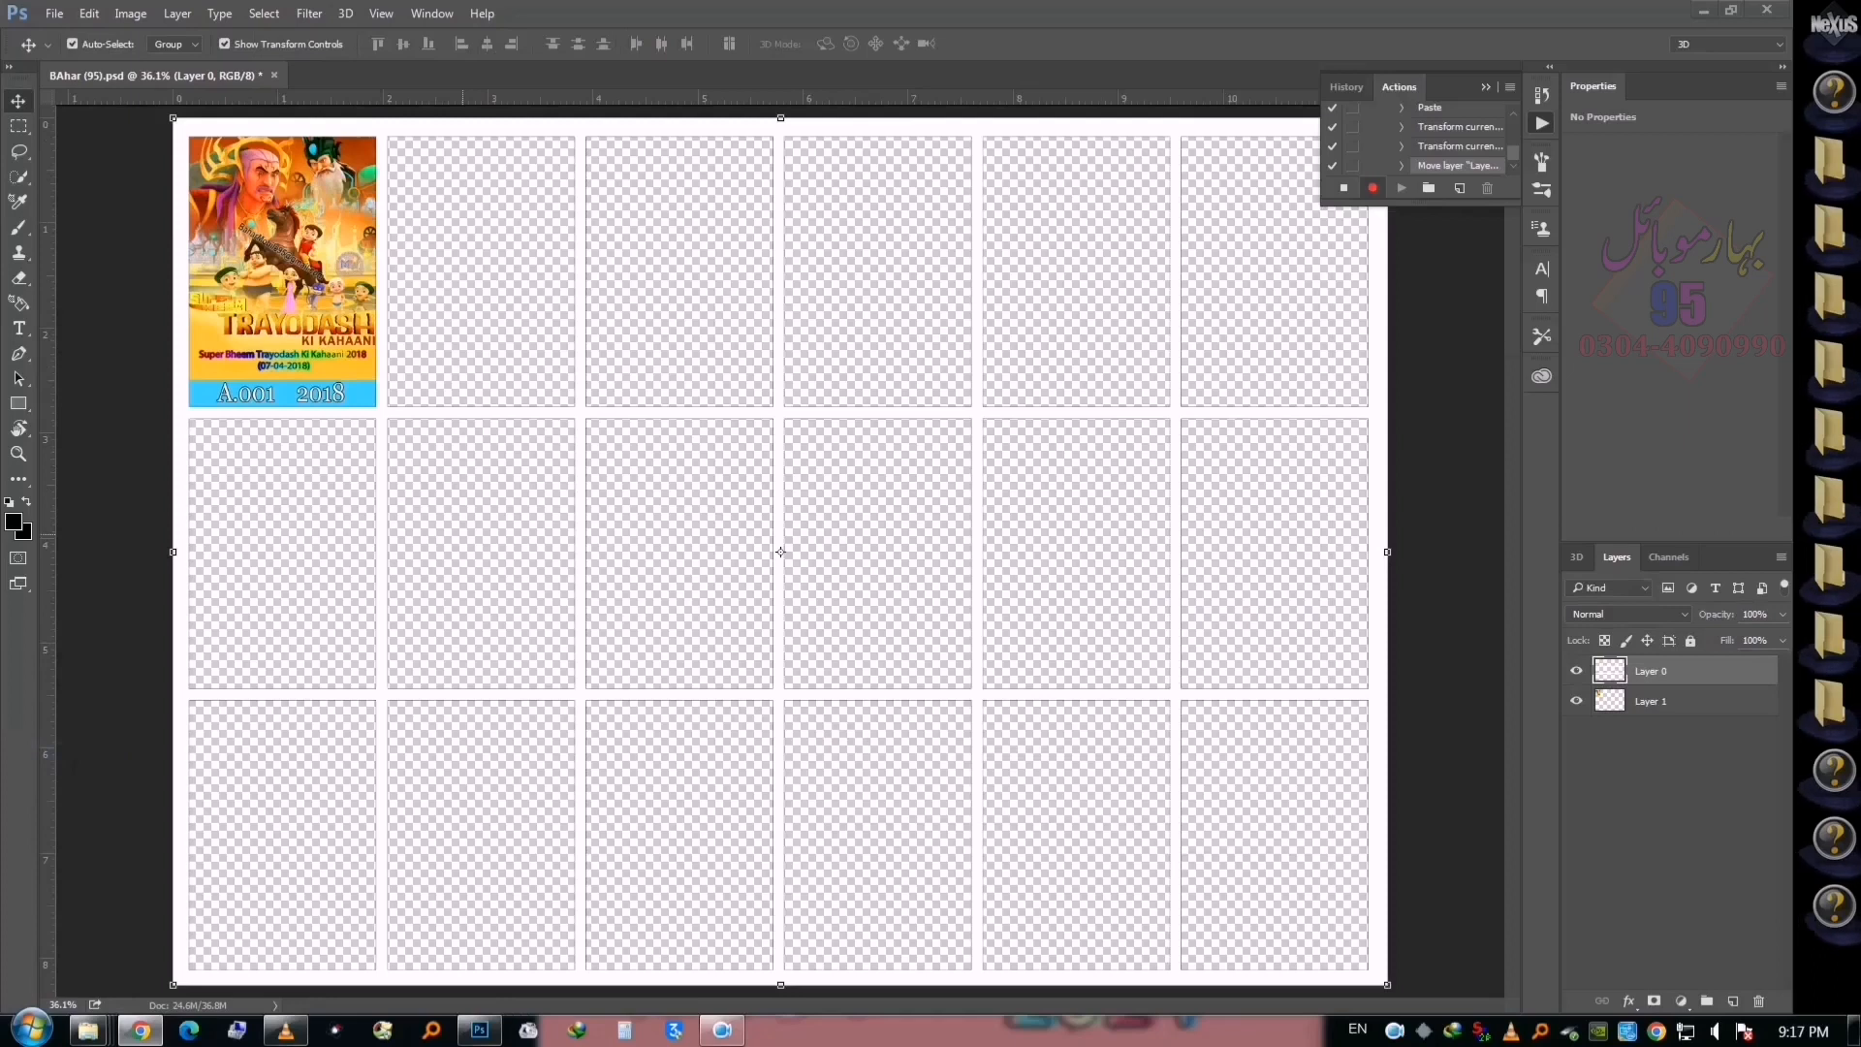
Open 02 from the Bahar (95) folder, copy the whole poster image and close the file
key(alt+Tab)
key(ctrl+o)
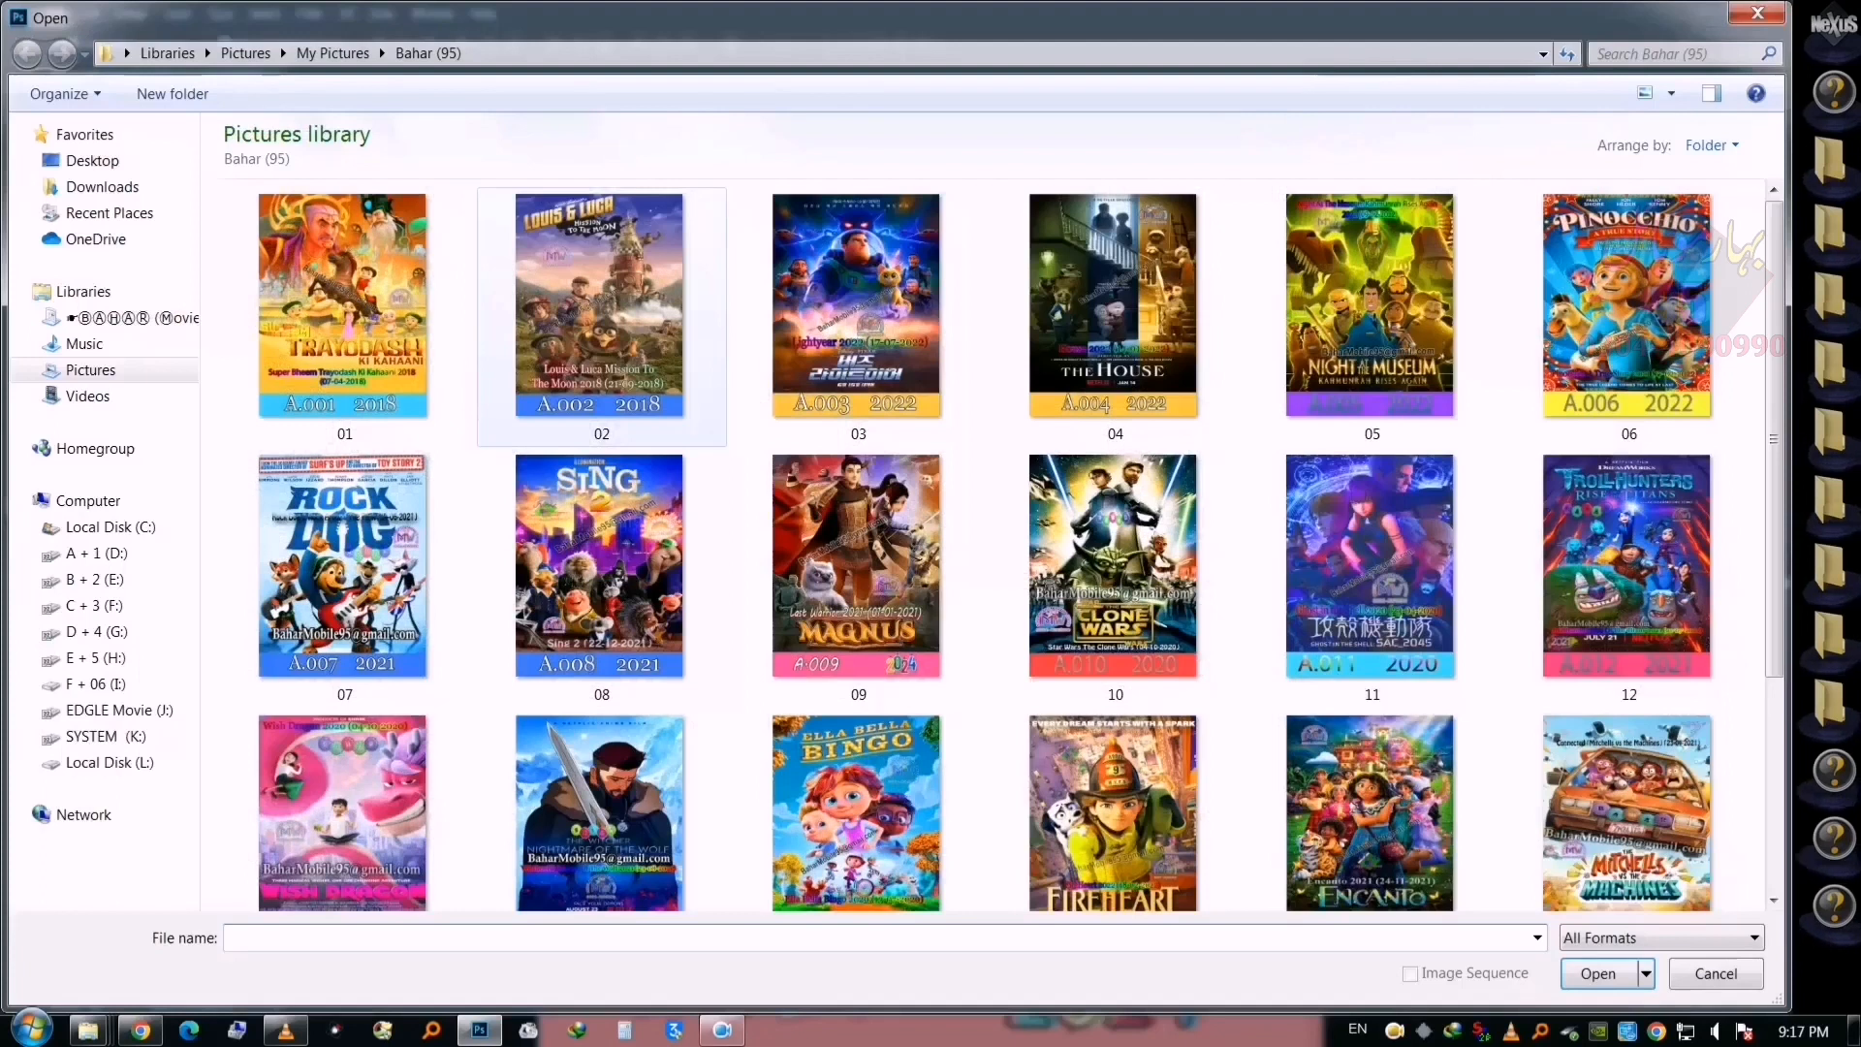
double_click(602, 315)
key(ctrl+a)
key(ctrl+c)
key(ctrl+w)
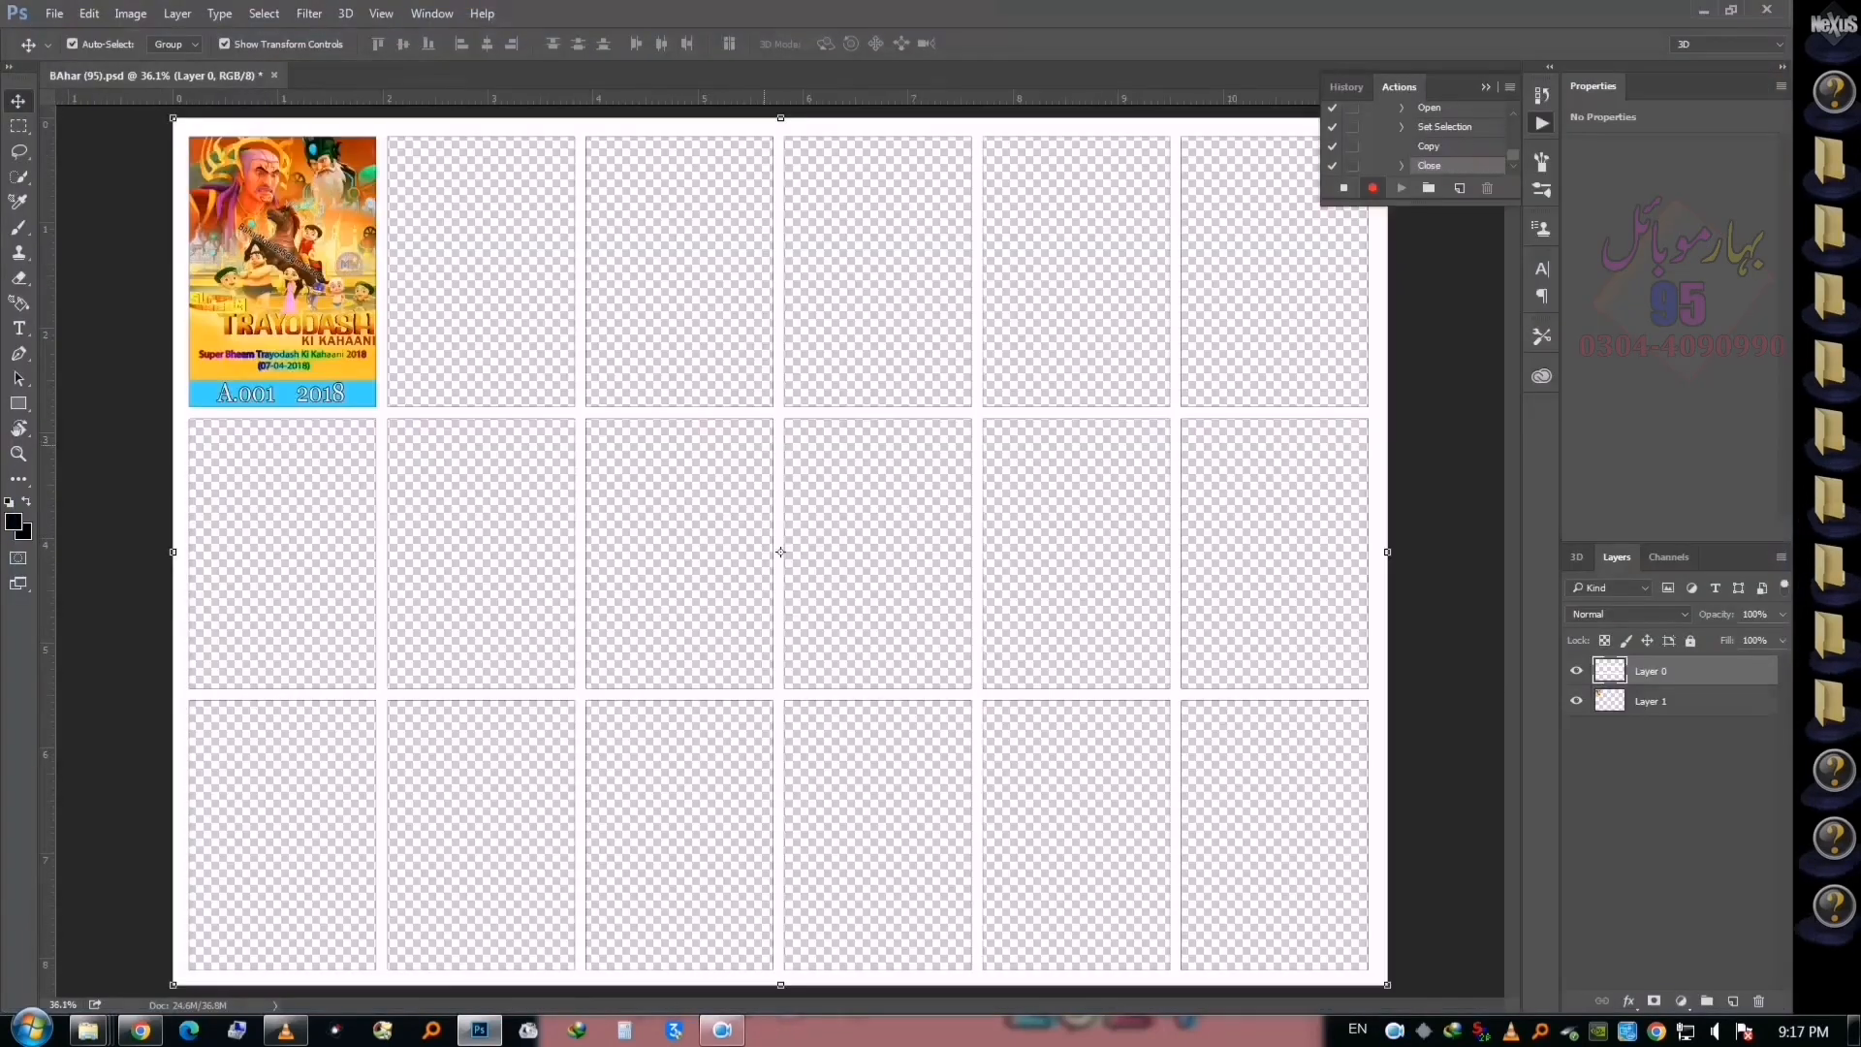
Paste the second poster, scale it down and align it with the upper-left corner of the top row's second window
key(ctrl+v)
key(ctrl+t)
drag(1031, 215, 510, 164)
key(Up)
key(Up)
key(Up)
key(Up)
key(Left)
key(Left)
key(Left)
key(Return)
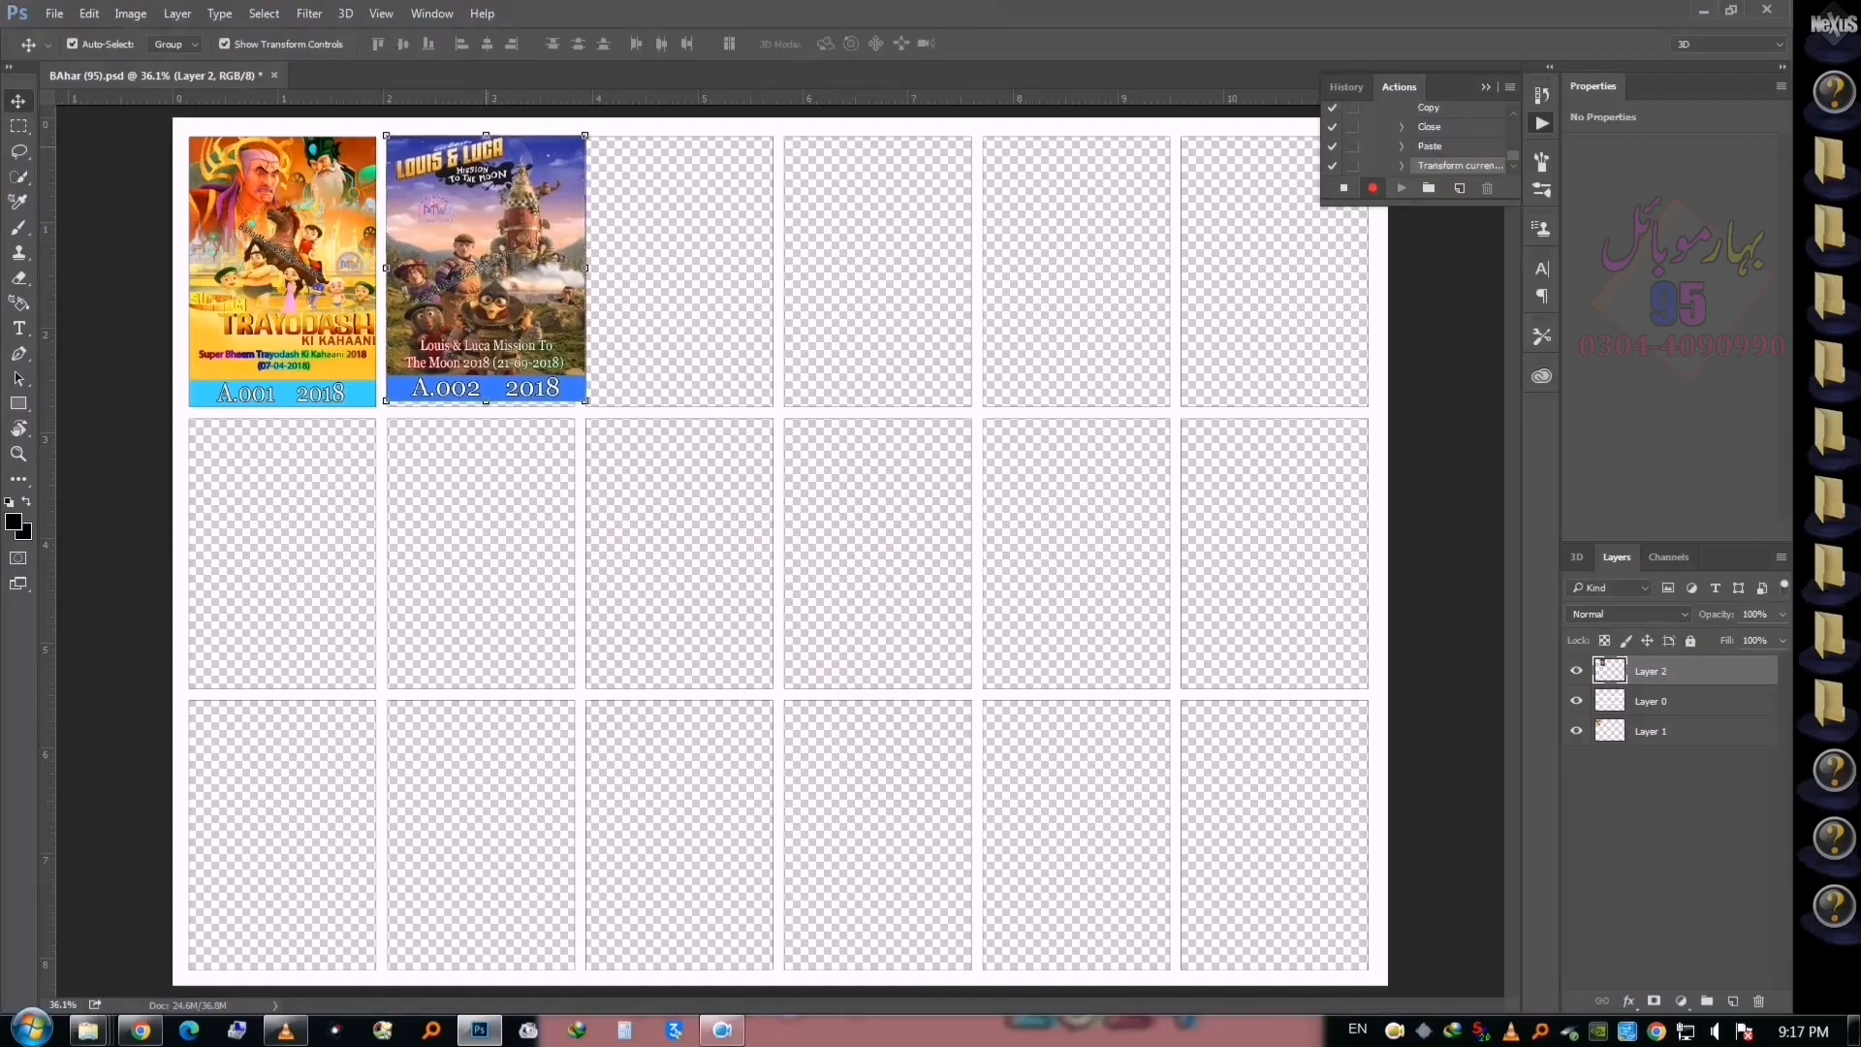
Stretch the second poster from its lower-right corner to fill its window and move Layer 0 above it
key(ctrl+plus)
key(ctrl+plus)
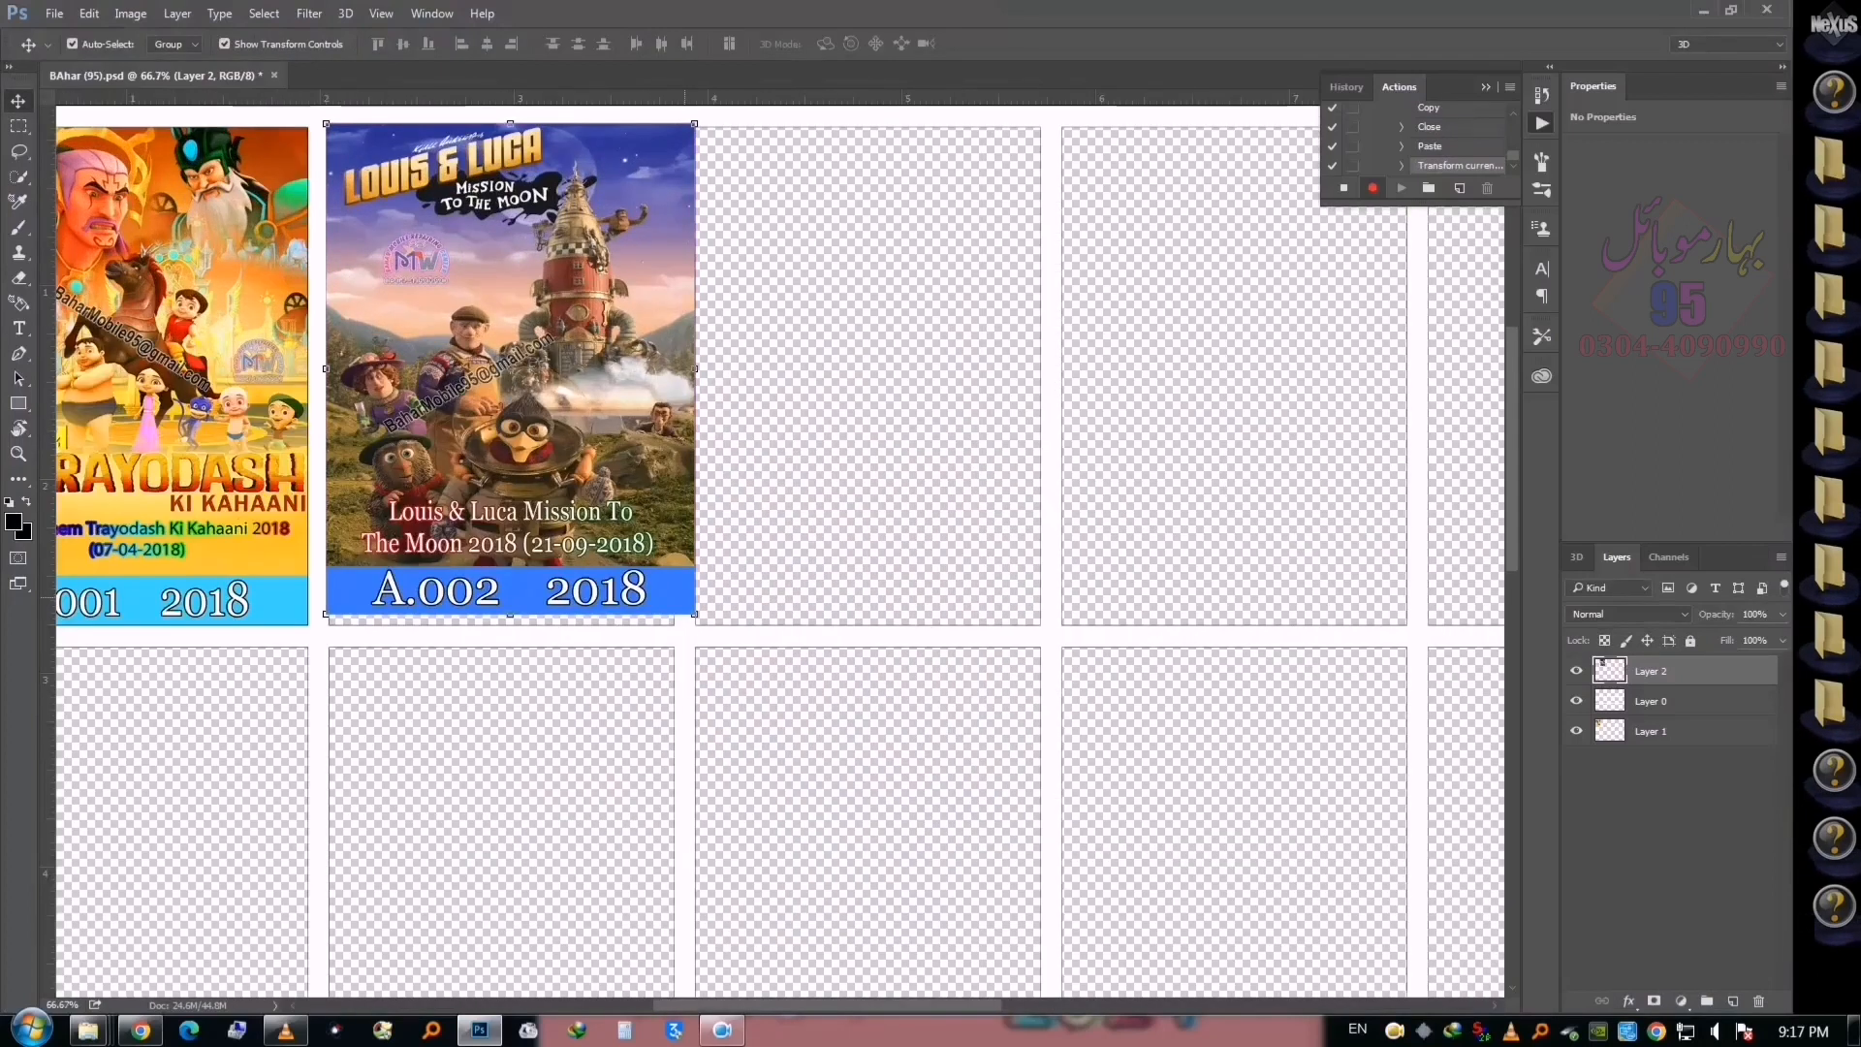
drag(694, 613, 677, 627)
key(Return)
drag(1650, 701, 1650, 663)
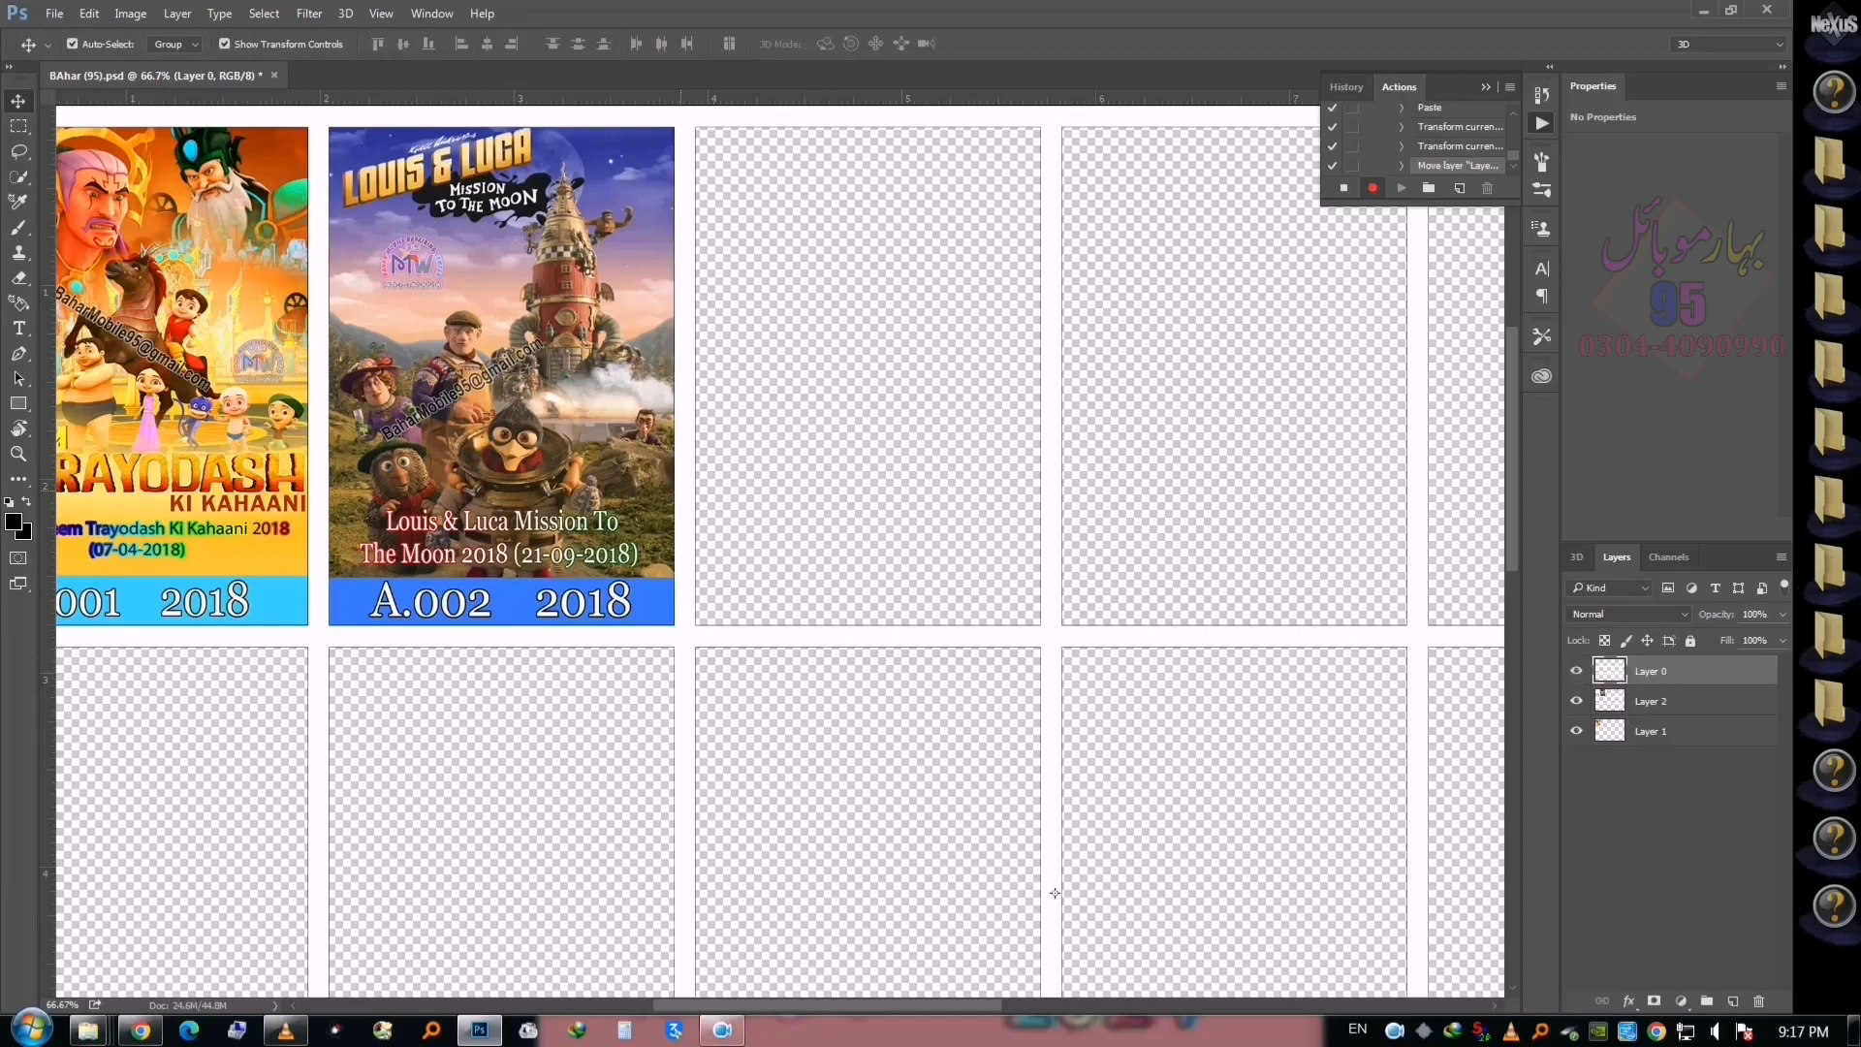
right_click(591, 485)
click(625, 495)
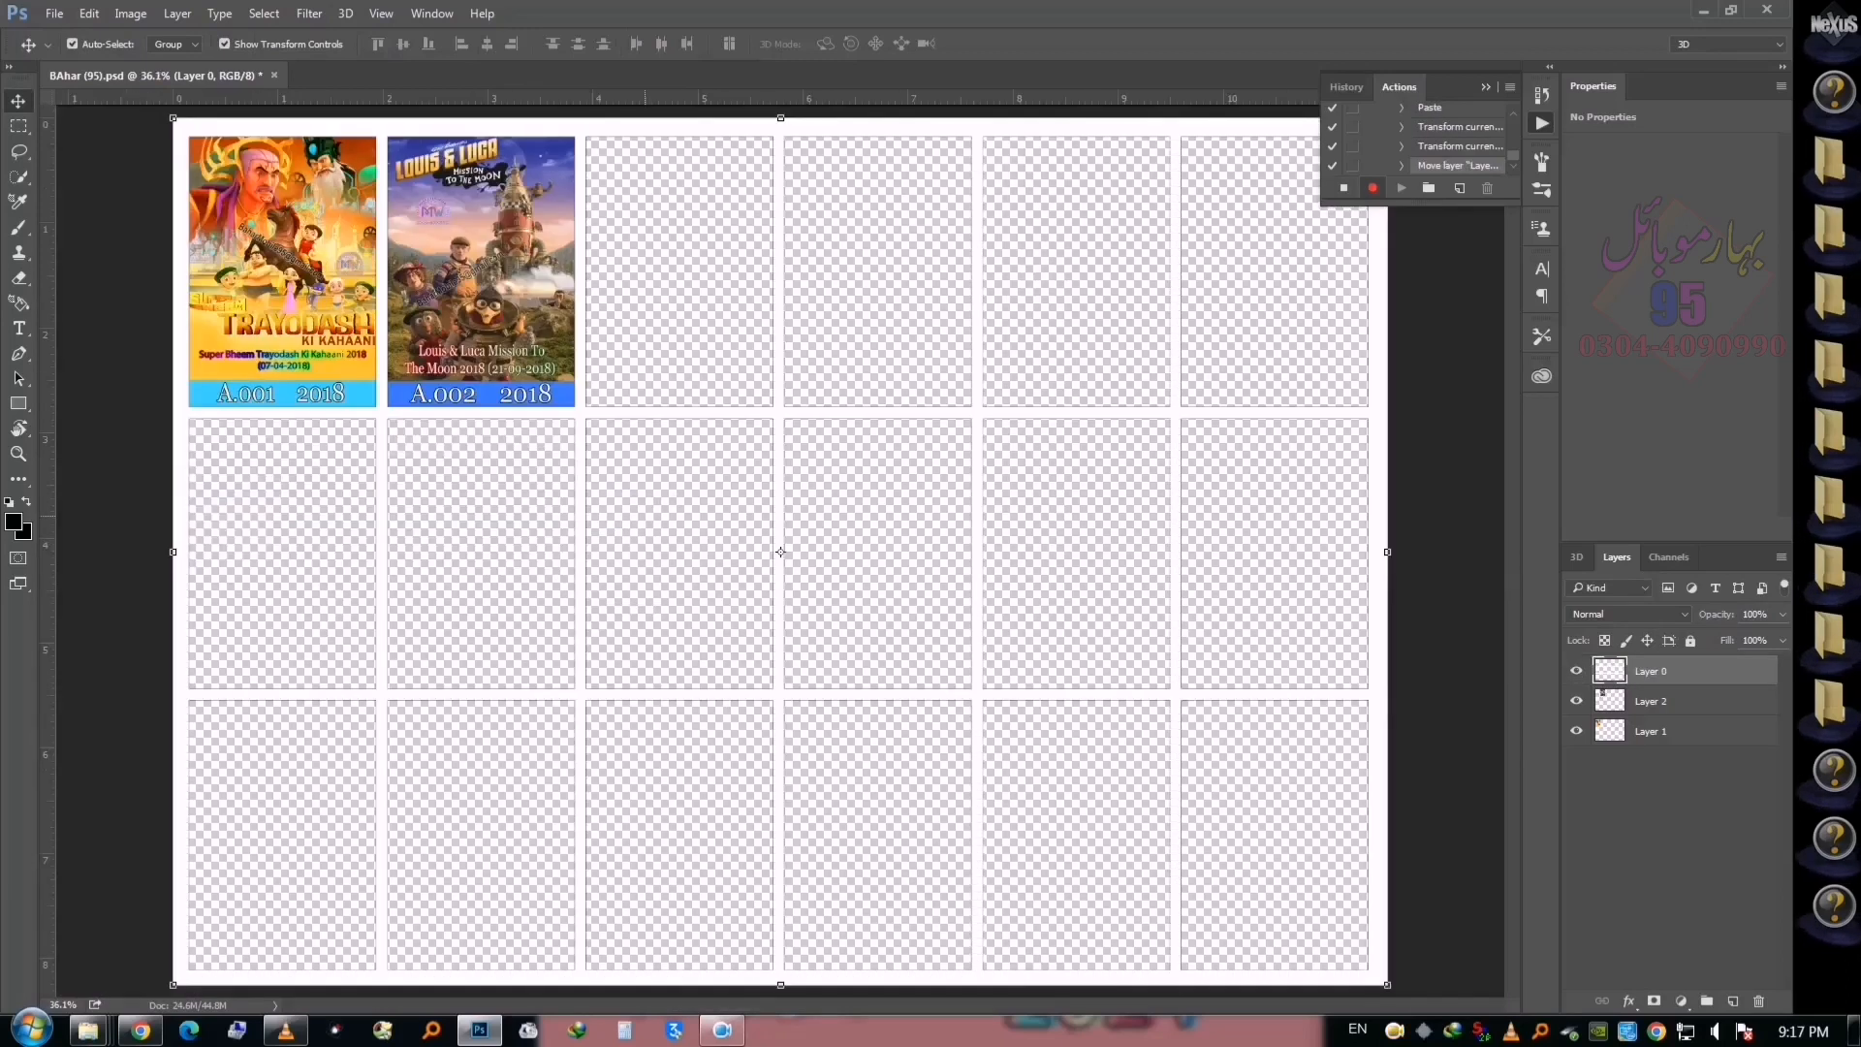
Open 03 from the Bahar (95) folder, copy the whole poster image and close the file
key(ctrl)
key(ctrl+o)
double_click(858, 310)
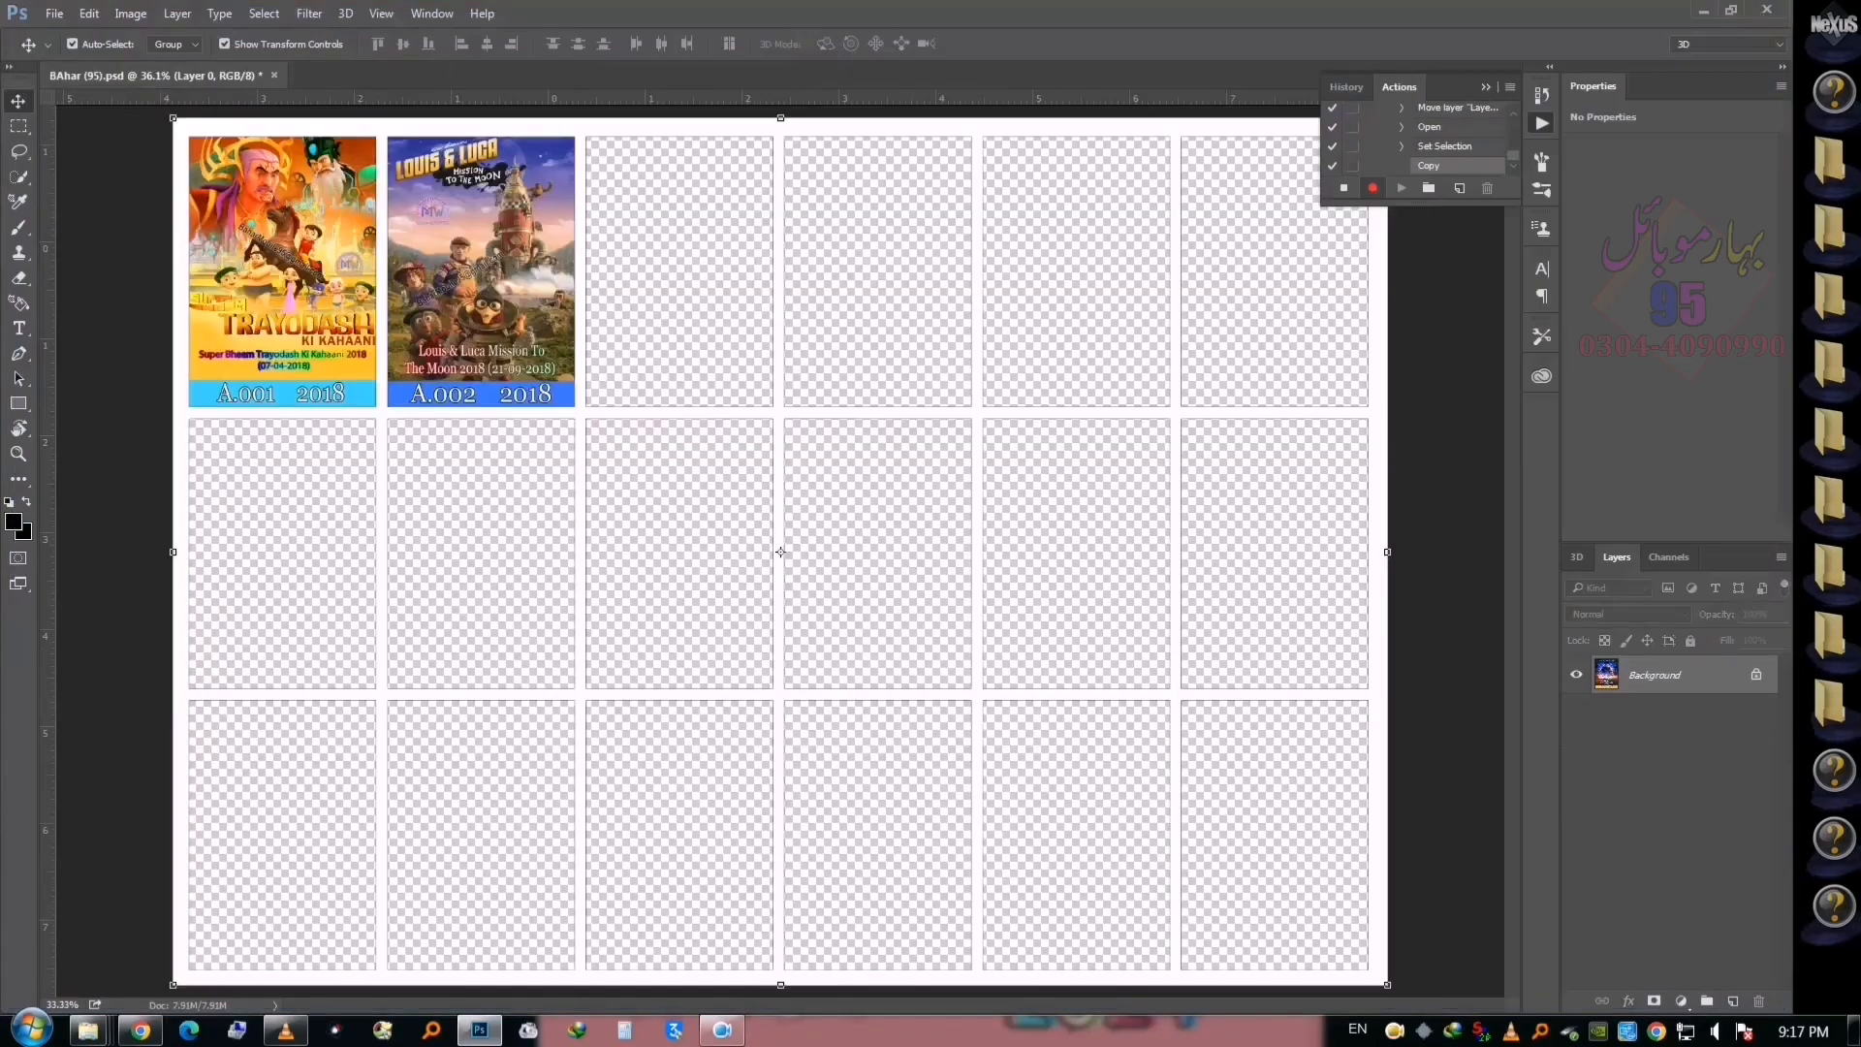
Paste the third poster, scale it to about 40.3% and align it with the third window's upper-left corner
drag(1031, 215, 883, 412)
drag(831, 443, 733, 167)
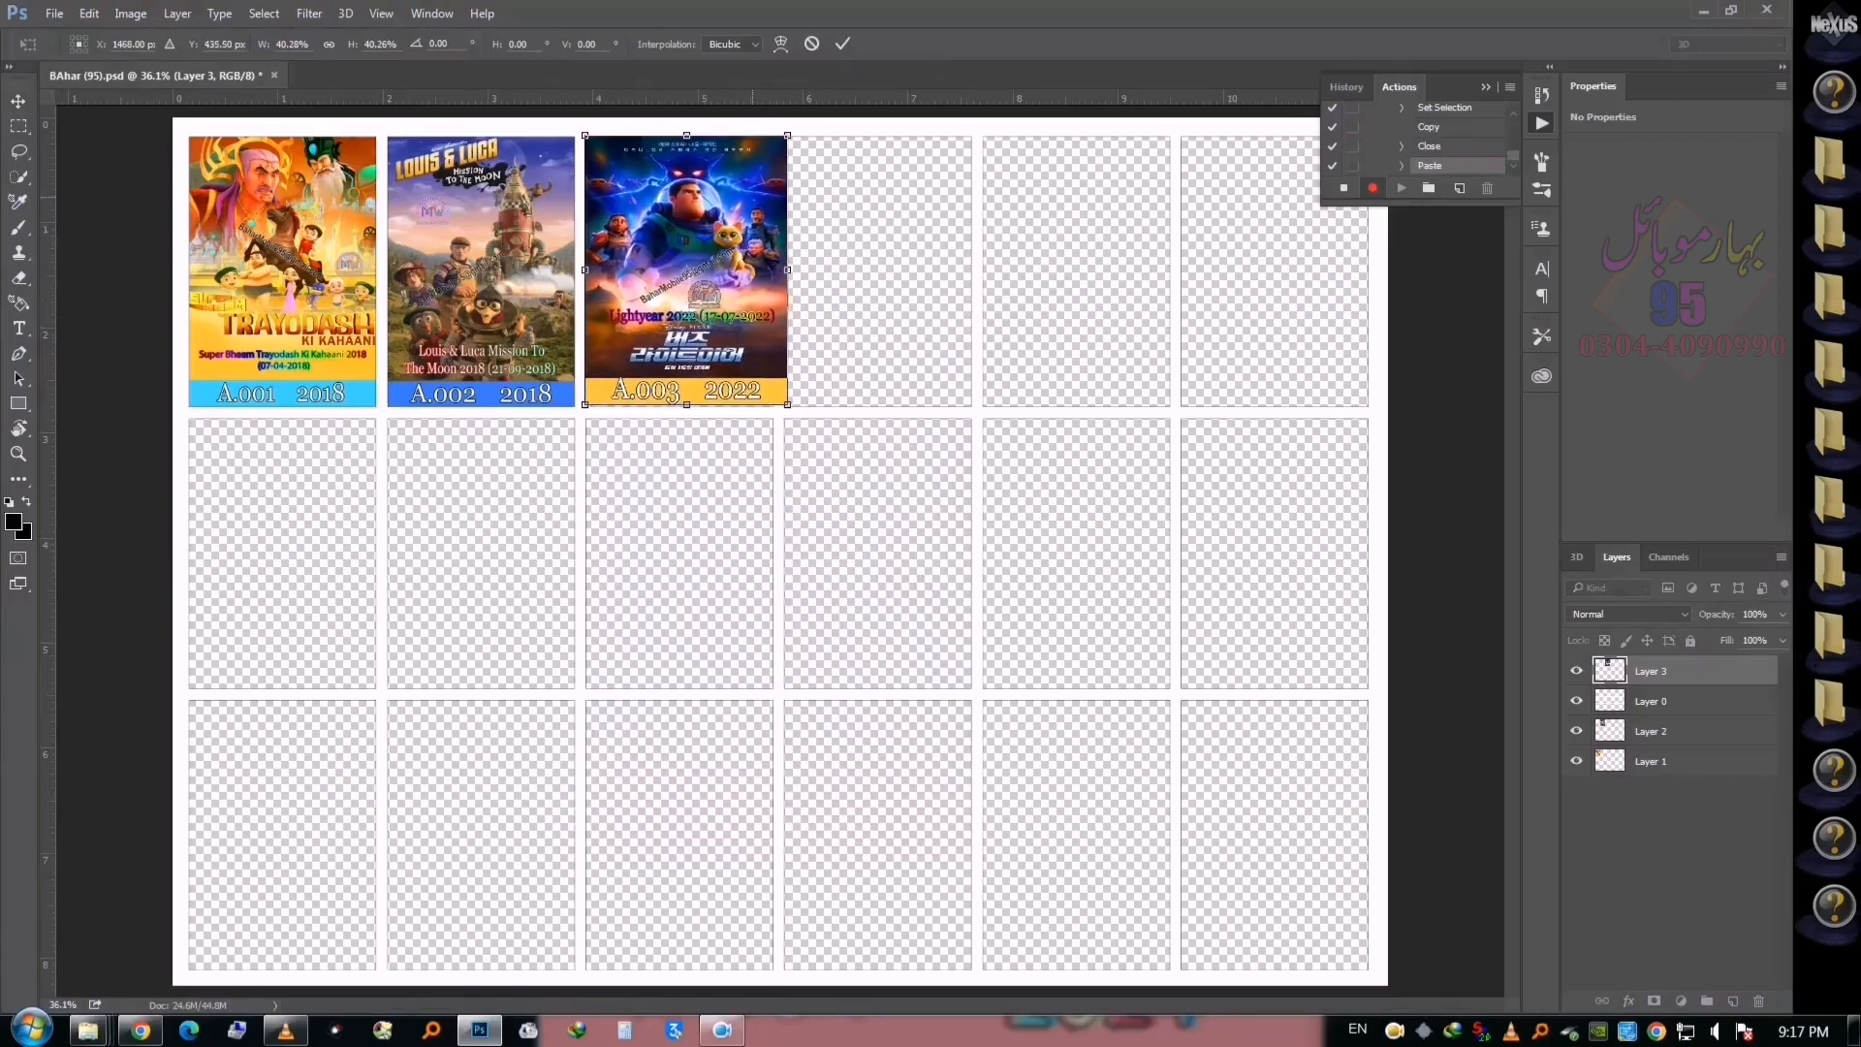
key(Return)
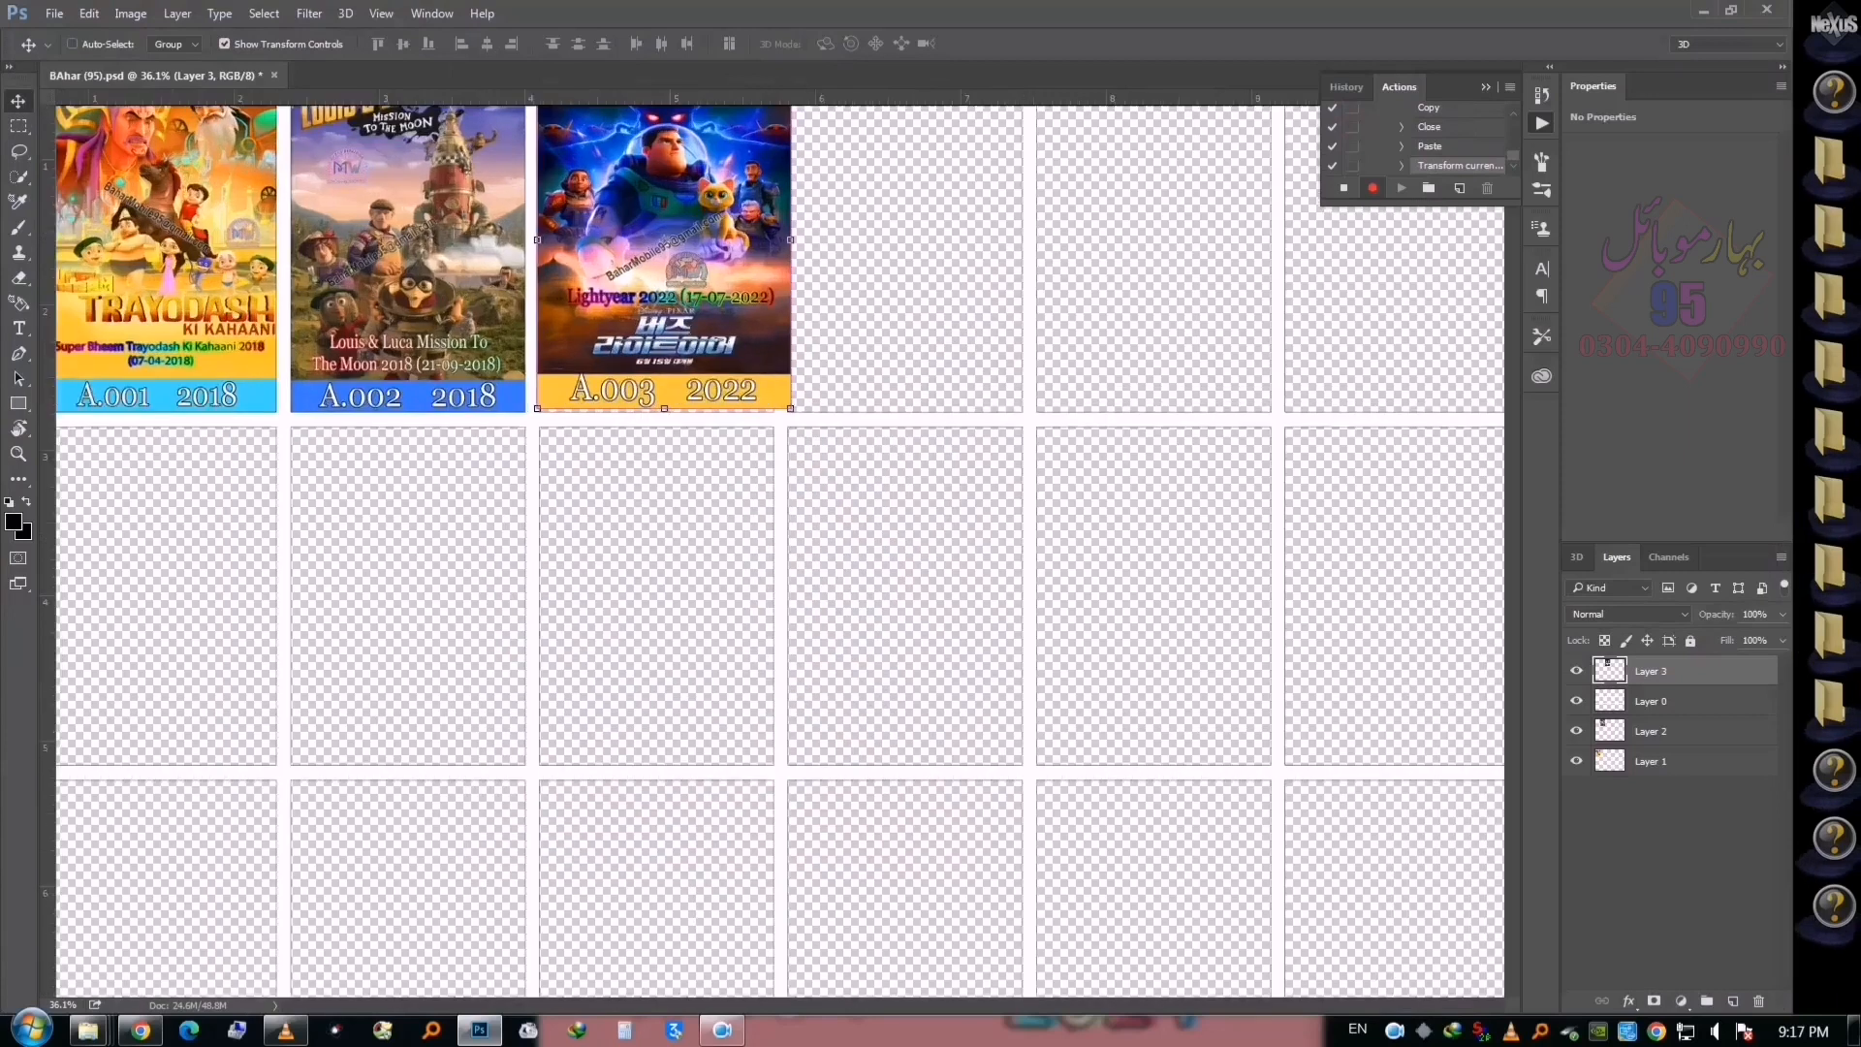
Resize the third poster from its lower-right corner to fit its window and move Layer 0 above it
alt+scroll(770, 387, up, 3)
drag(814, 432, 781, 444)
key(Return)
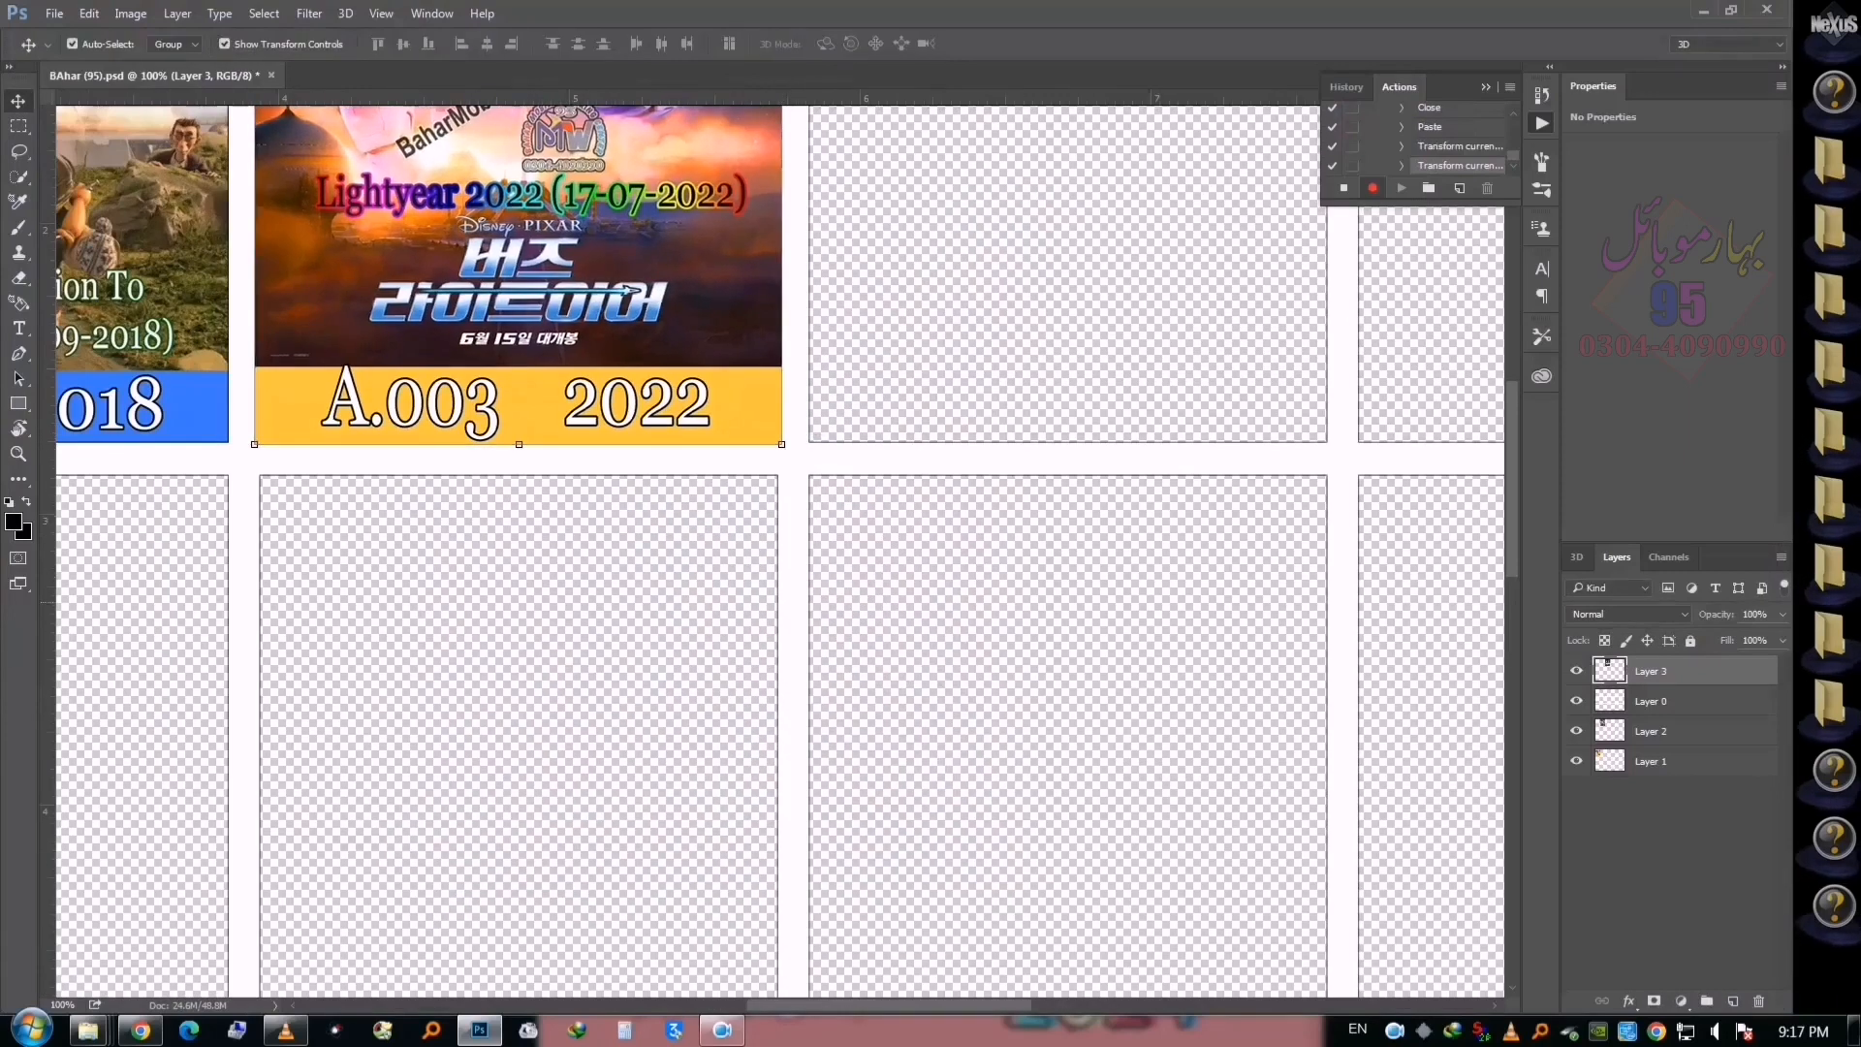
drag(1651, 701, 1651, 659)
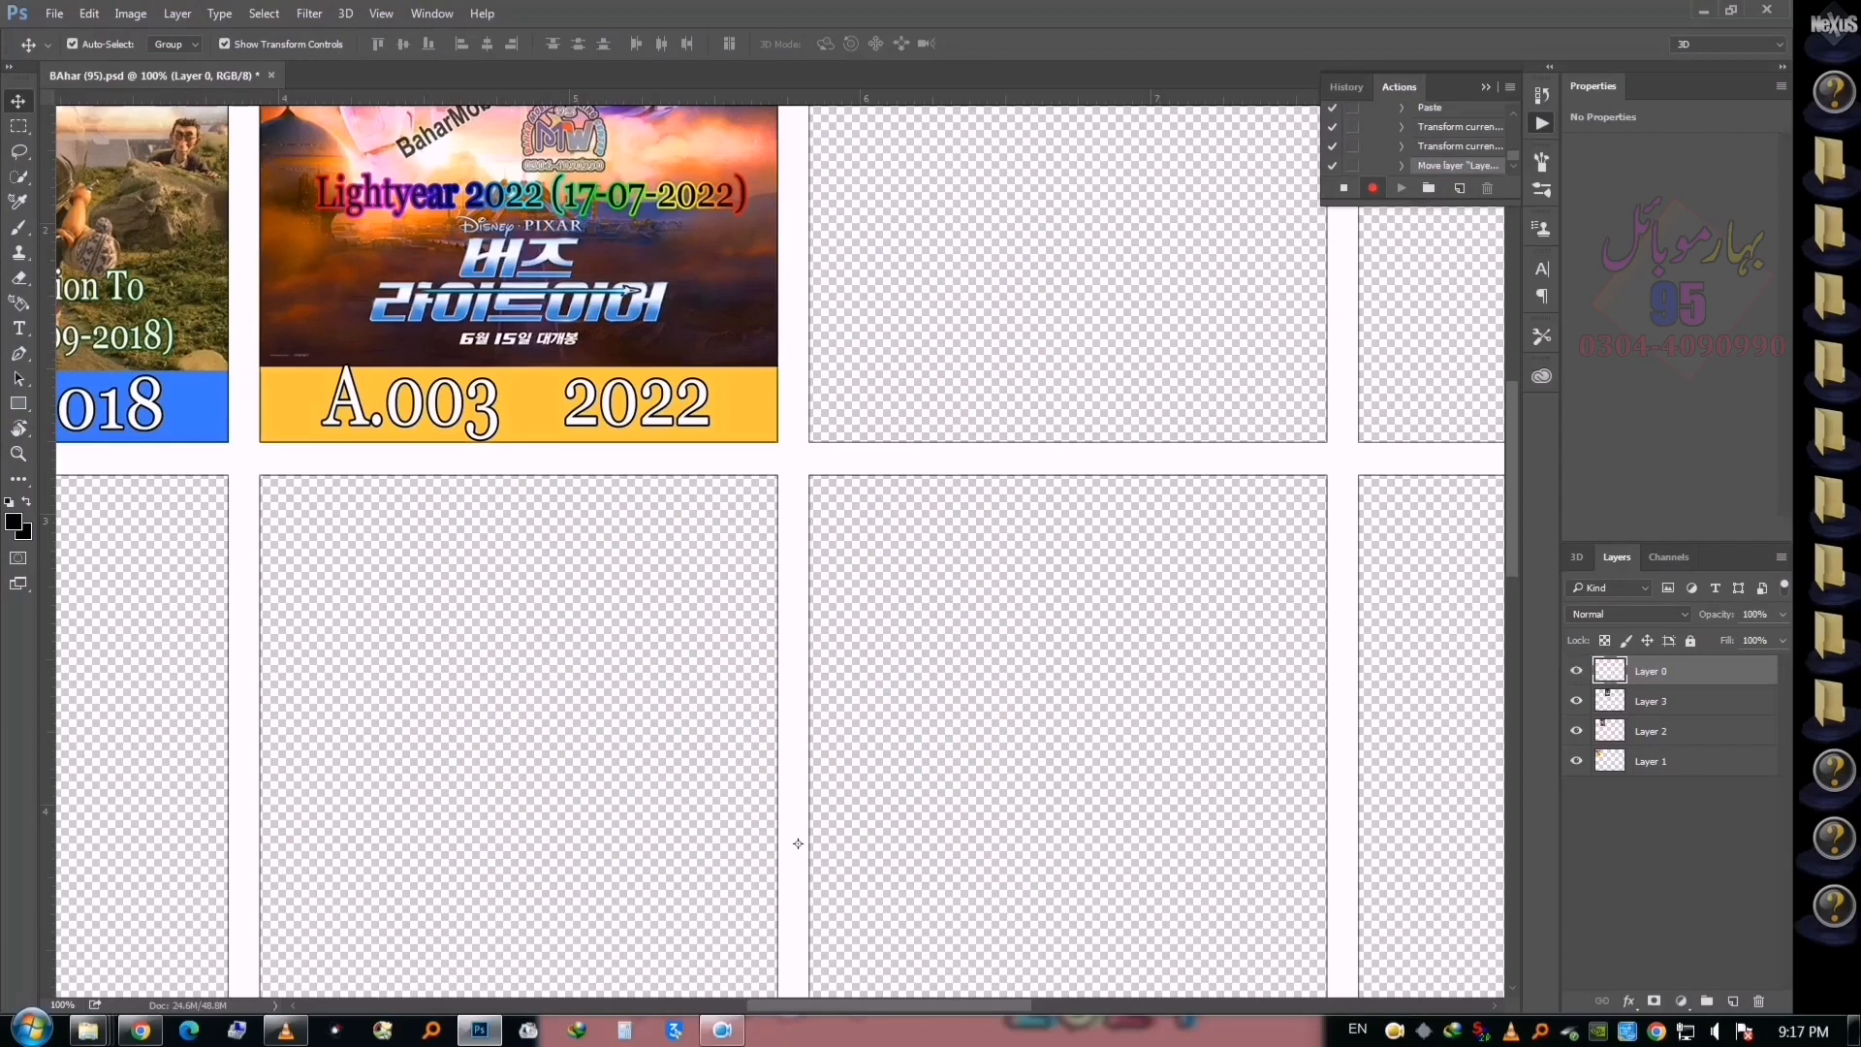
right_click(989, 529)
click(1018, 543)
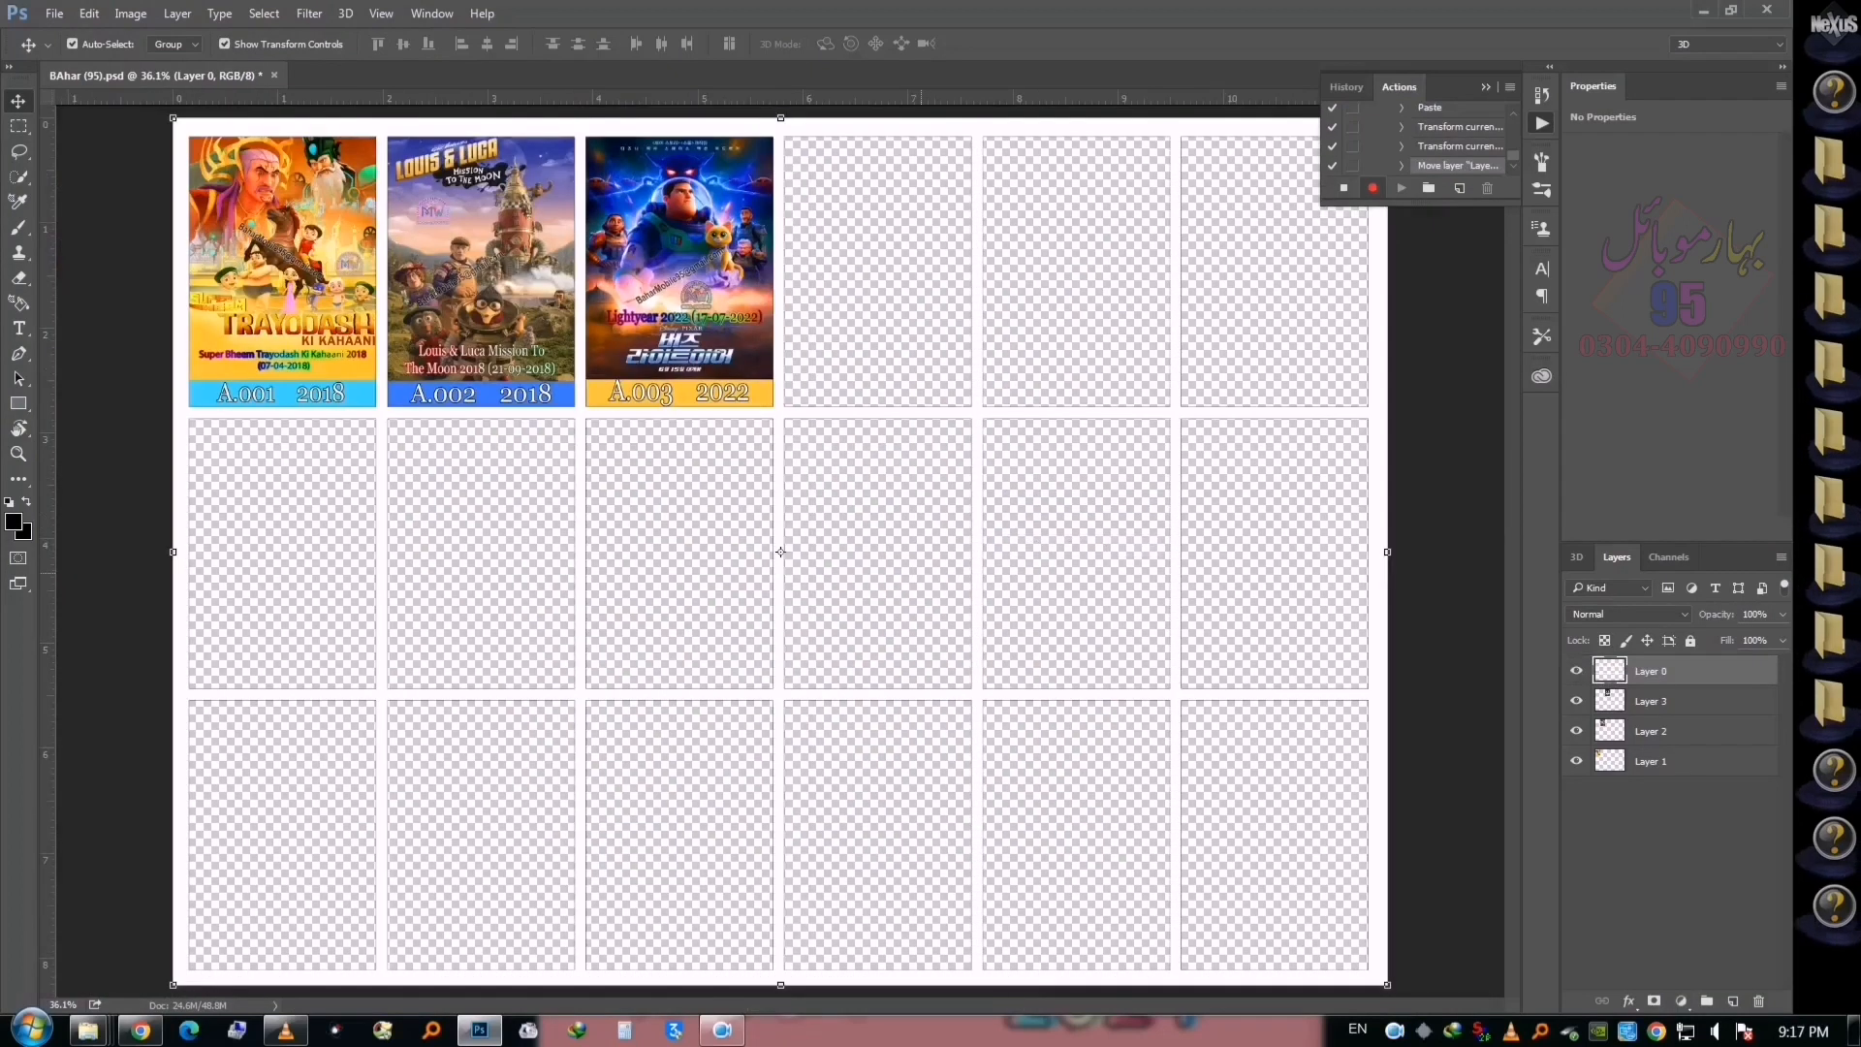
Open 04, copy the whole poster image, close the file and paste the poster into the template
key(ctrl)
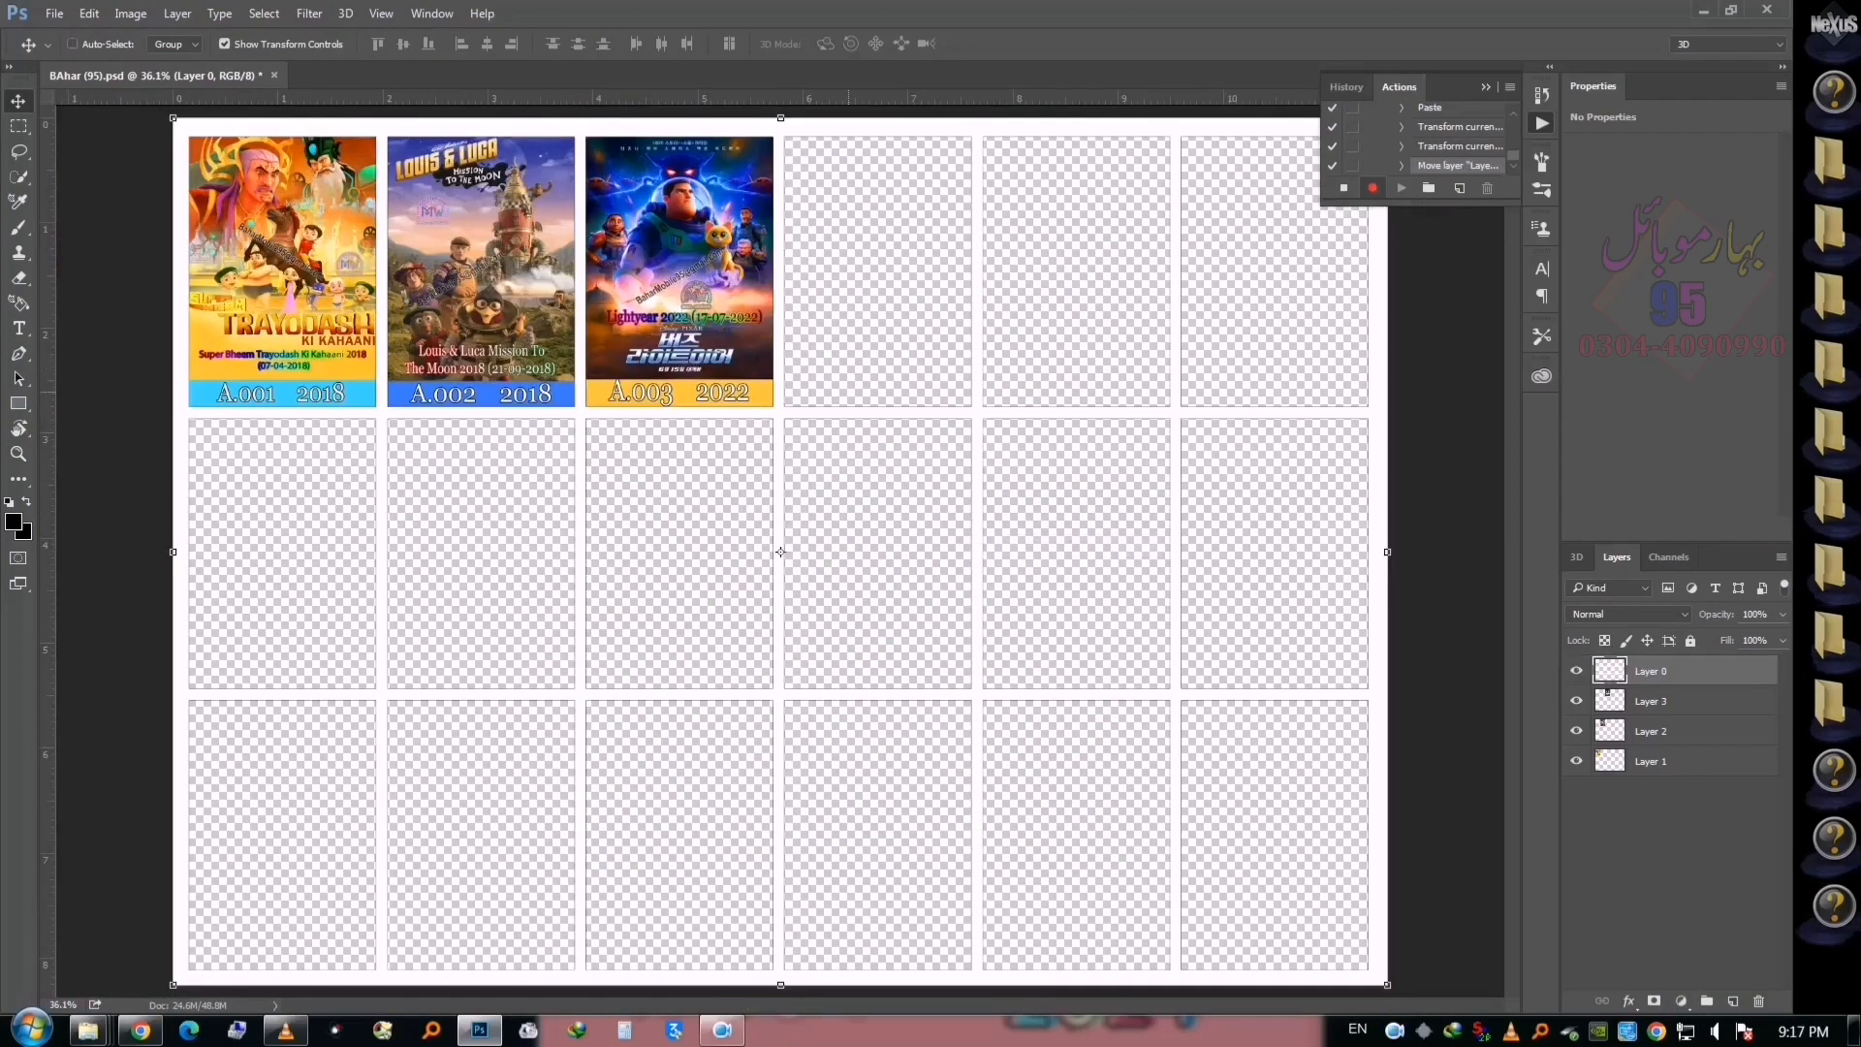
key(ctrl+o)
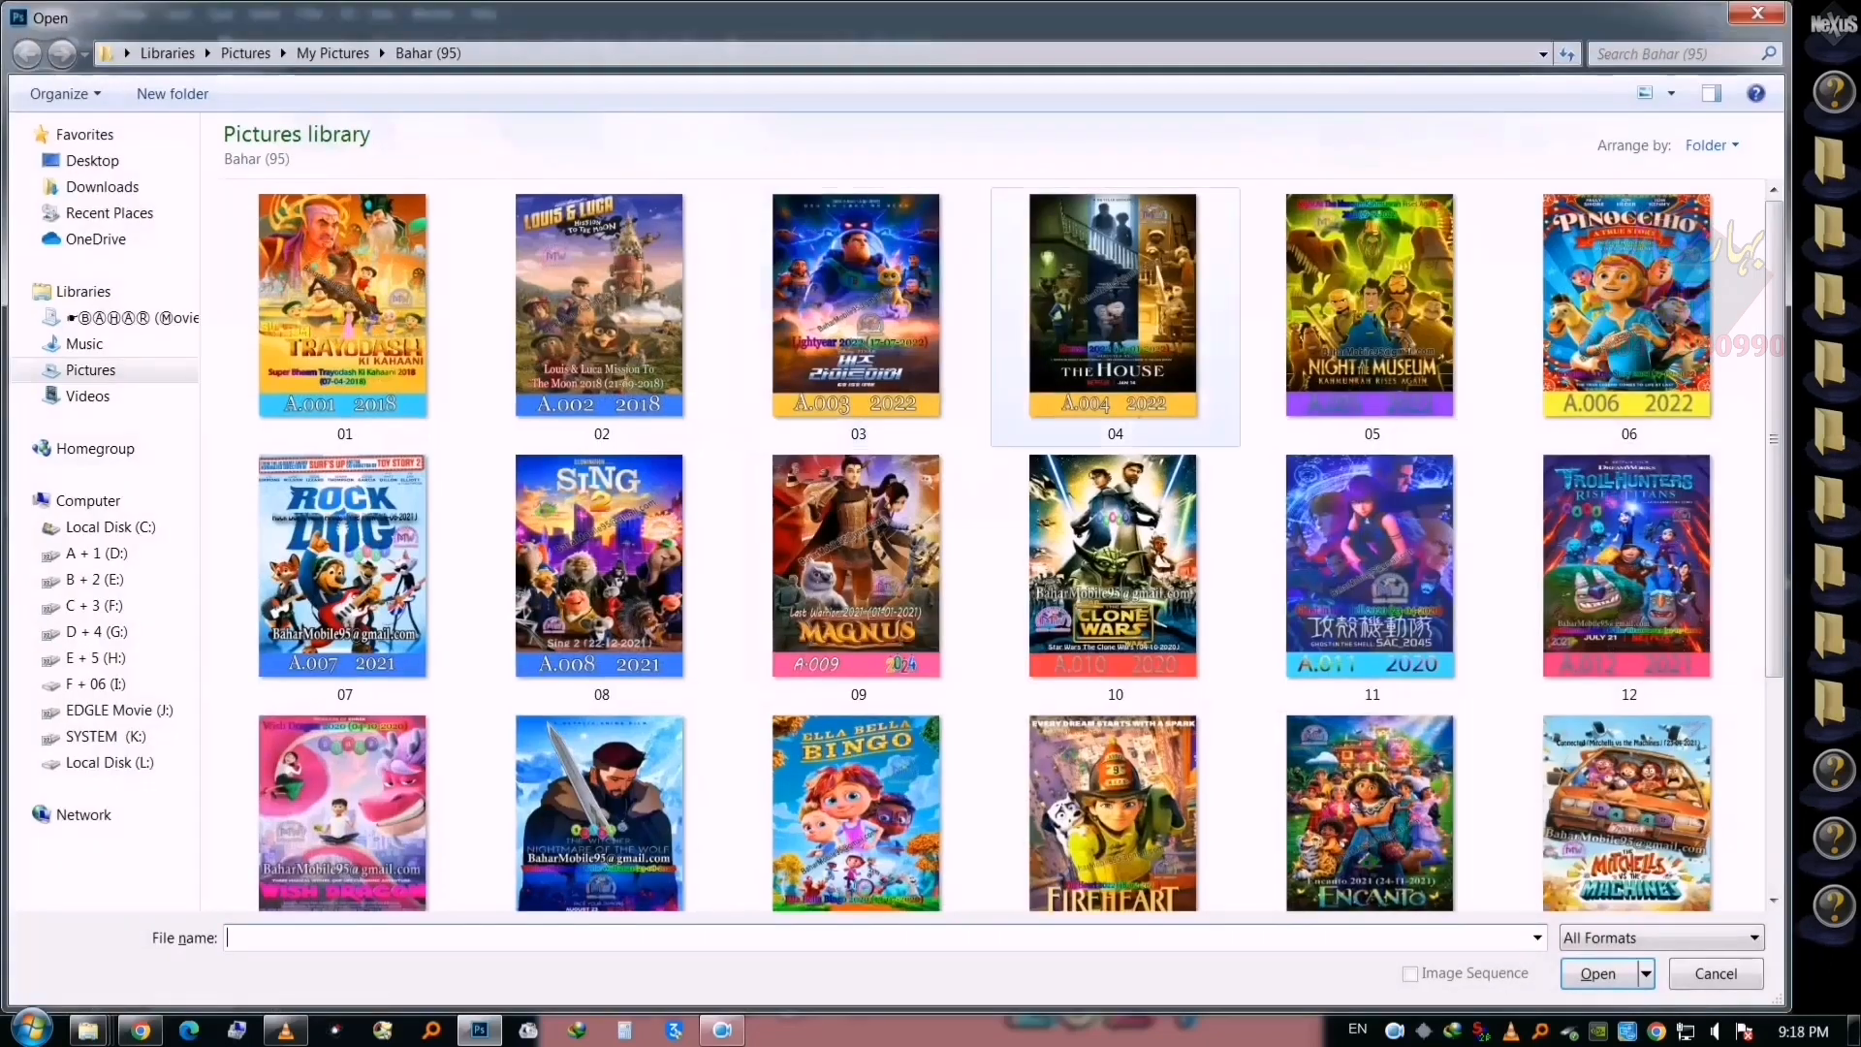
double_click(1104, 310)
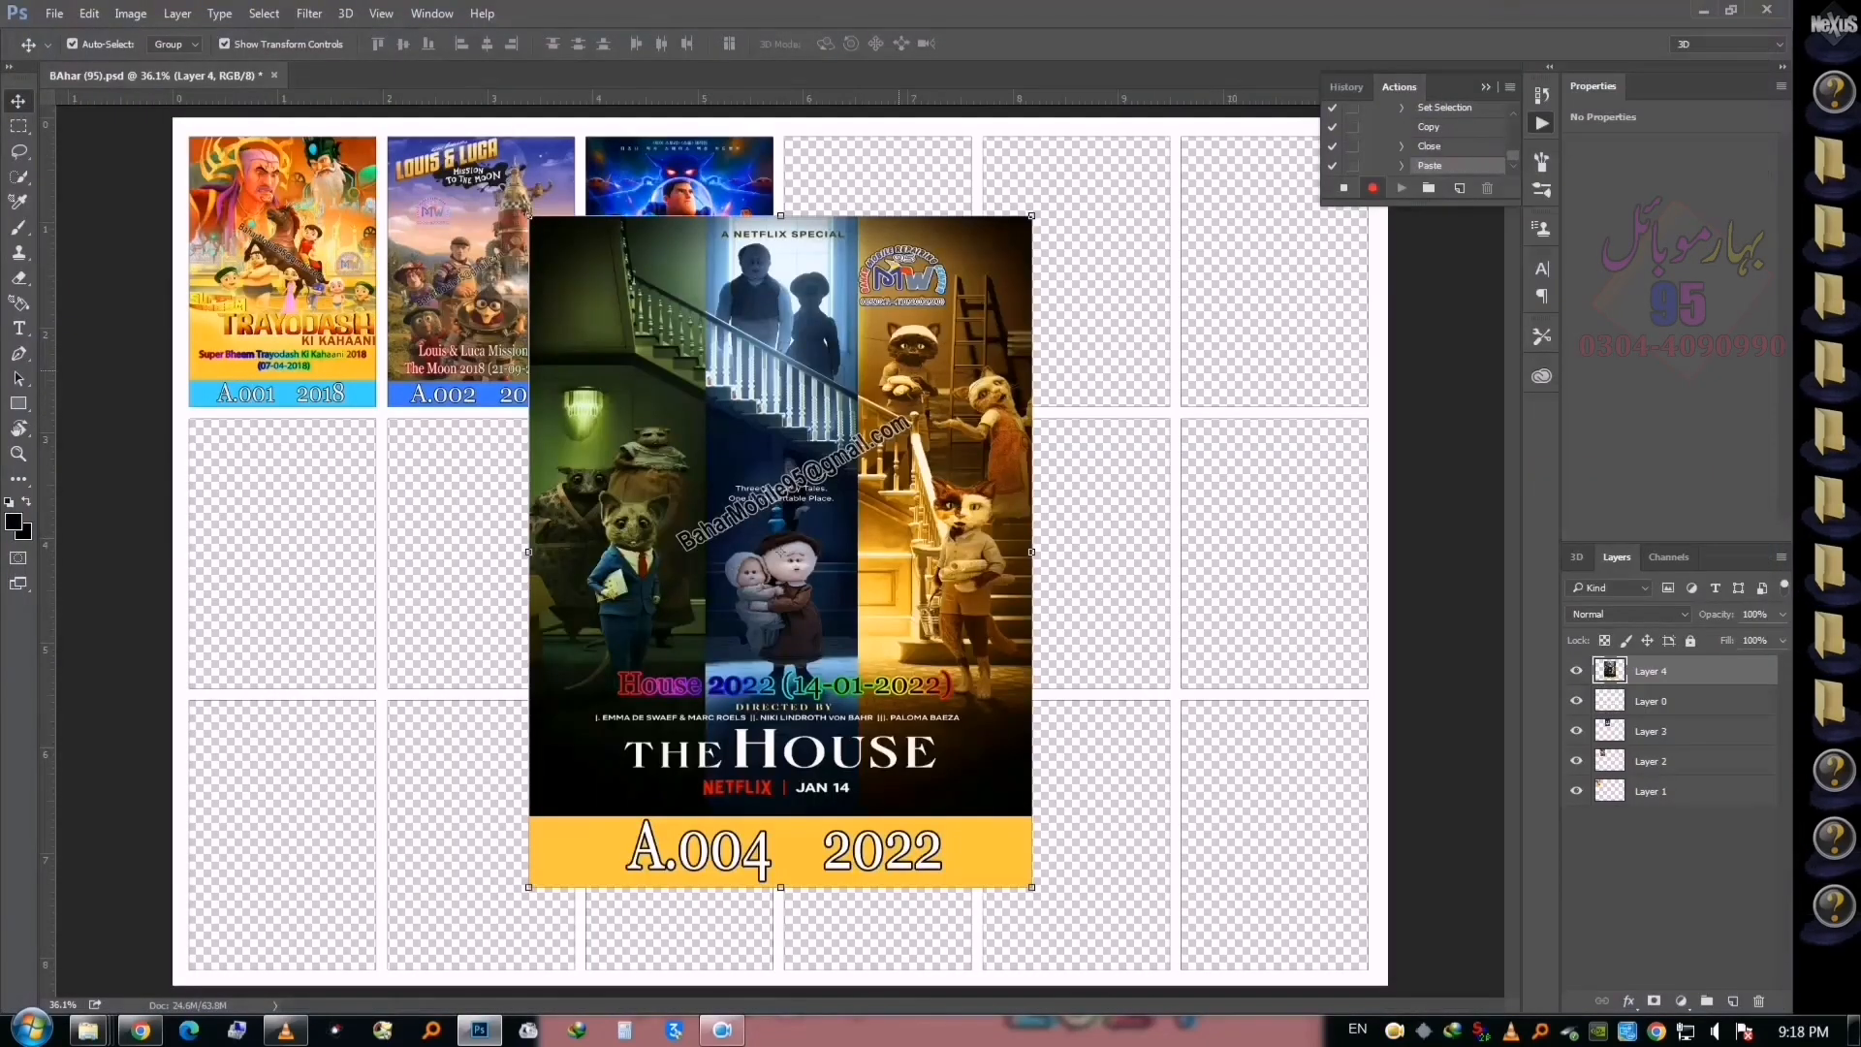
Scale the pasted fourth poster to 35% and align it with the fourth window's upper-left corner
drag(1030, 217, 903, 182)
key(Left)
key(Left)
key(Left)
key(Left)
key(Left)
key(Left)
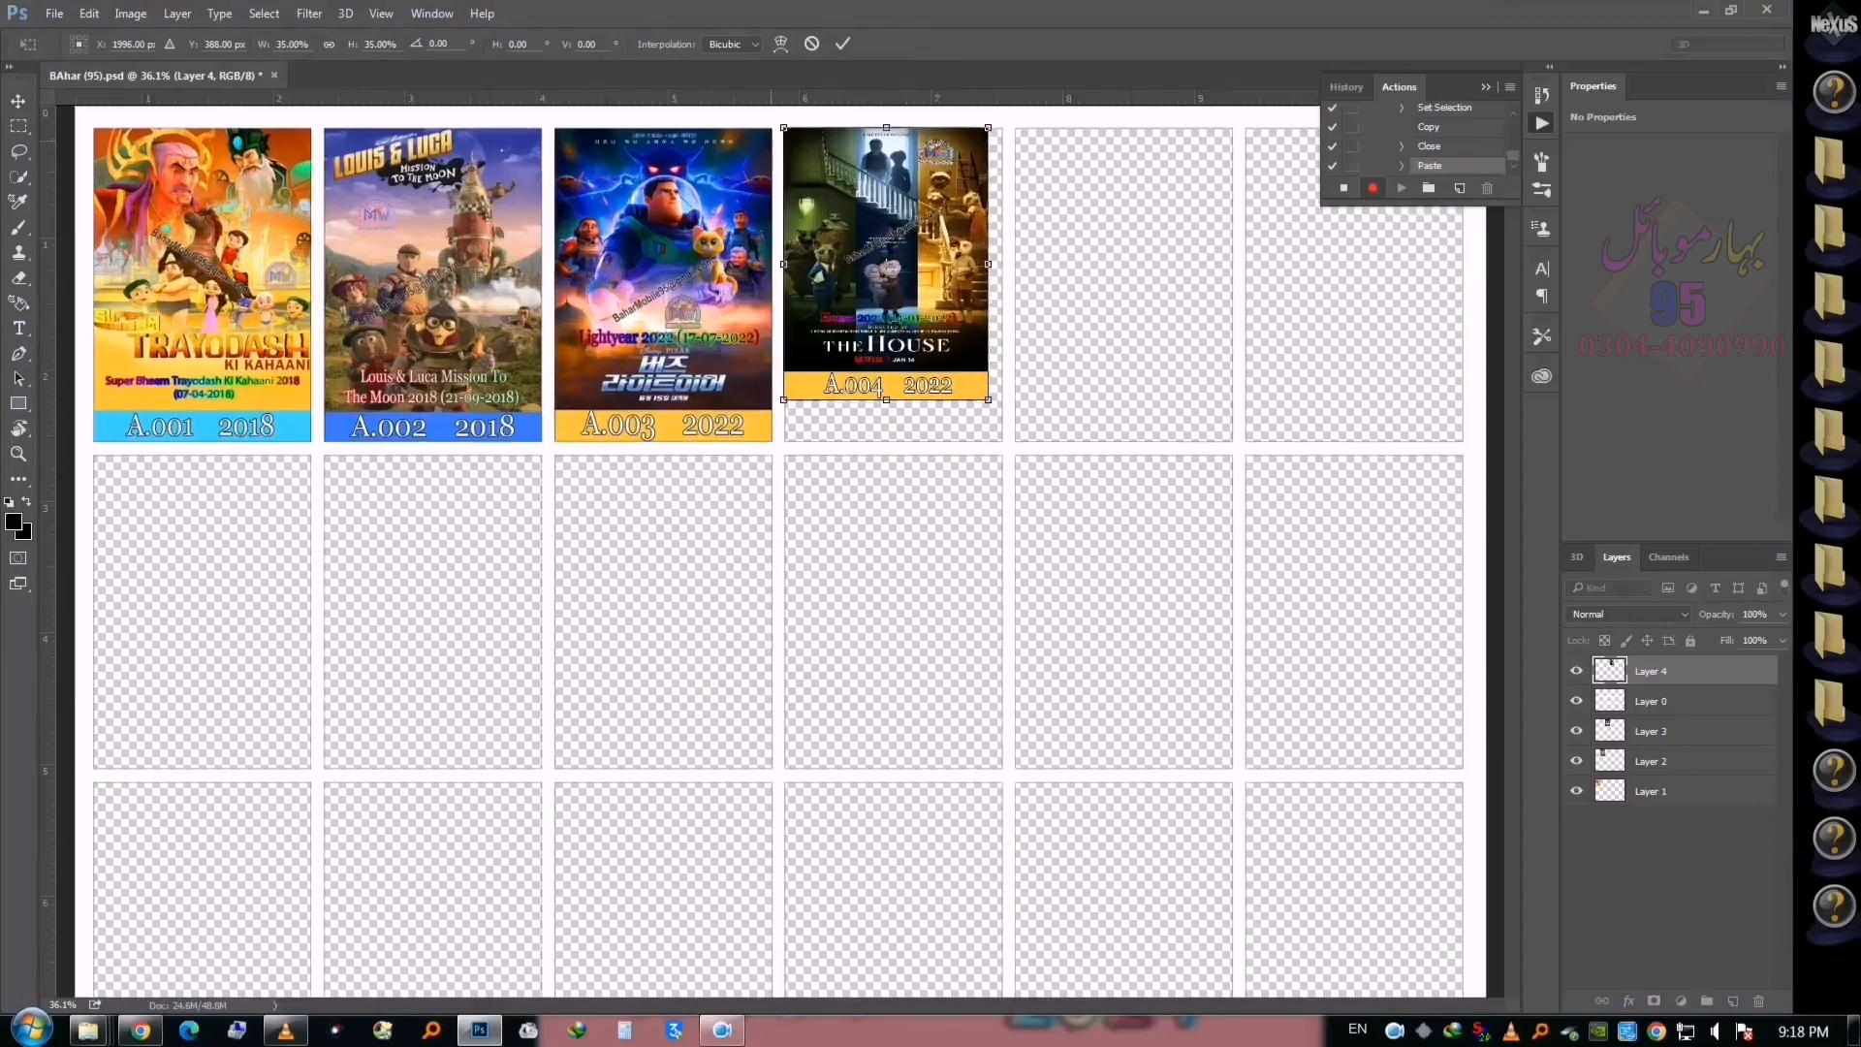
key(ctrl+plus)
key(ctrl+plus)
key(ctrl+plus)
key(ctrl+plus)
key(Right)
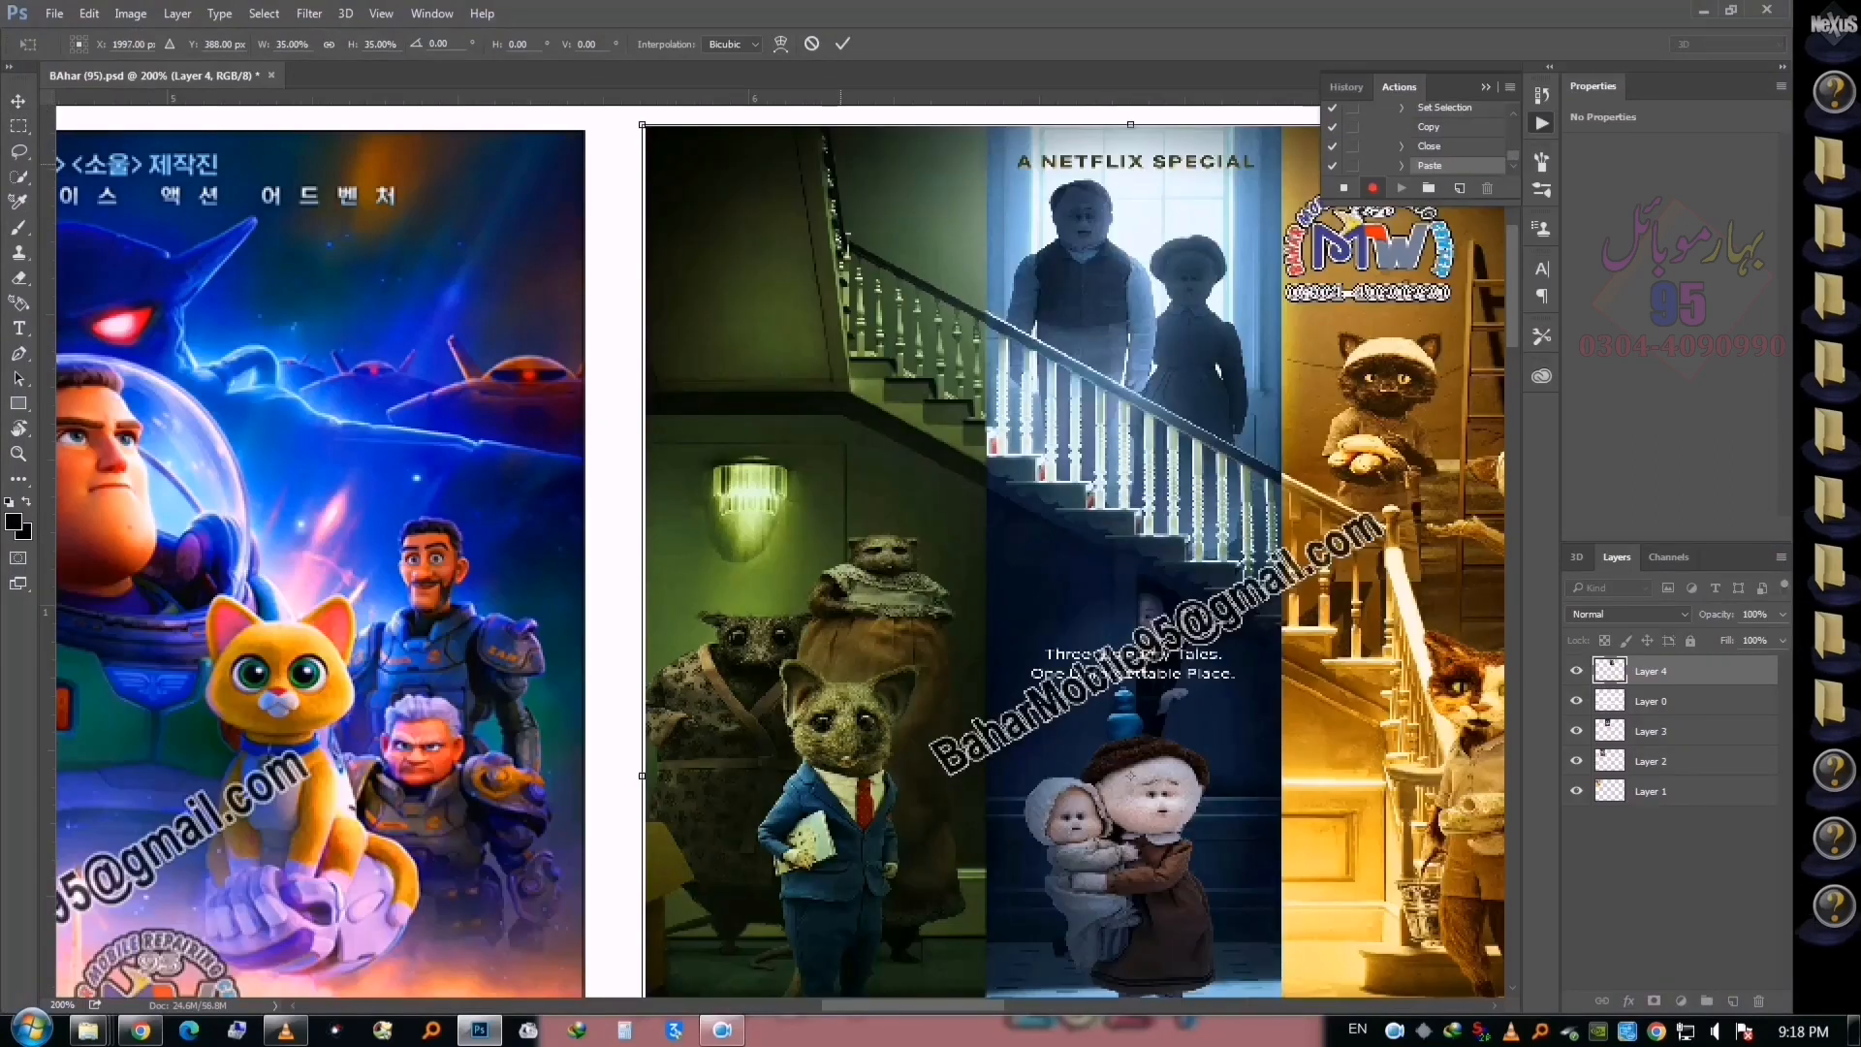
Stretch the fourth poster to about 37.5% width and 40.47% height to fill its window, and move Layer 0 above it
drag(1172, 950, 715, 132)
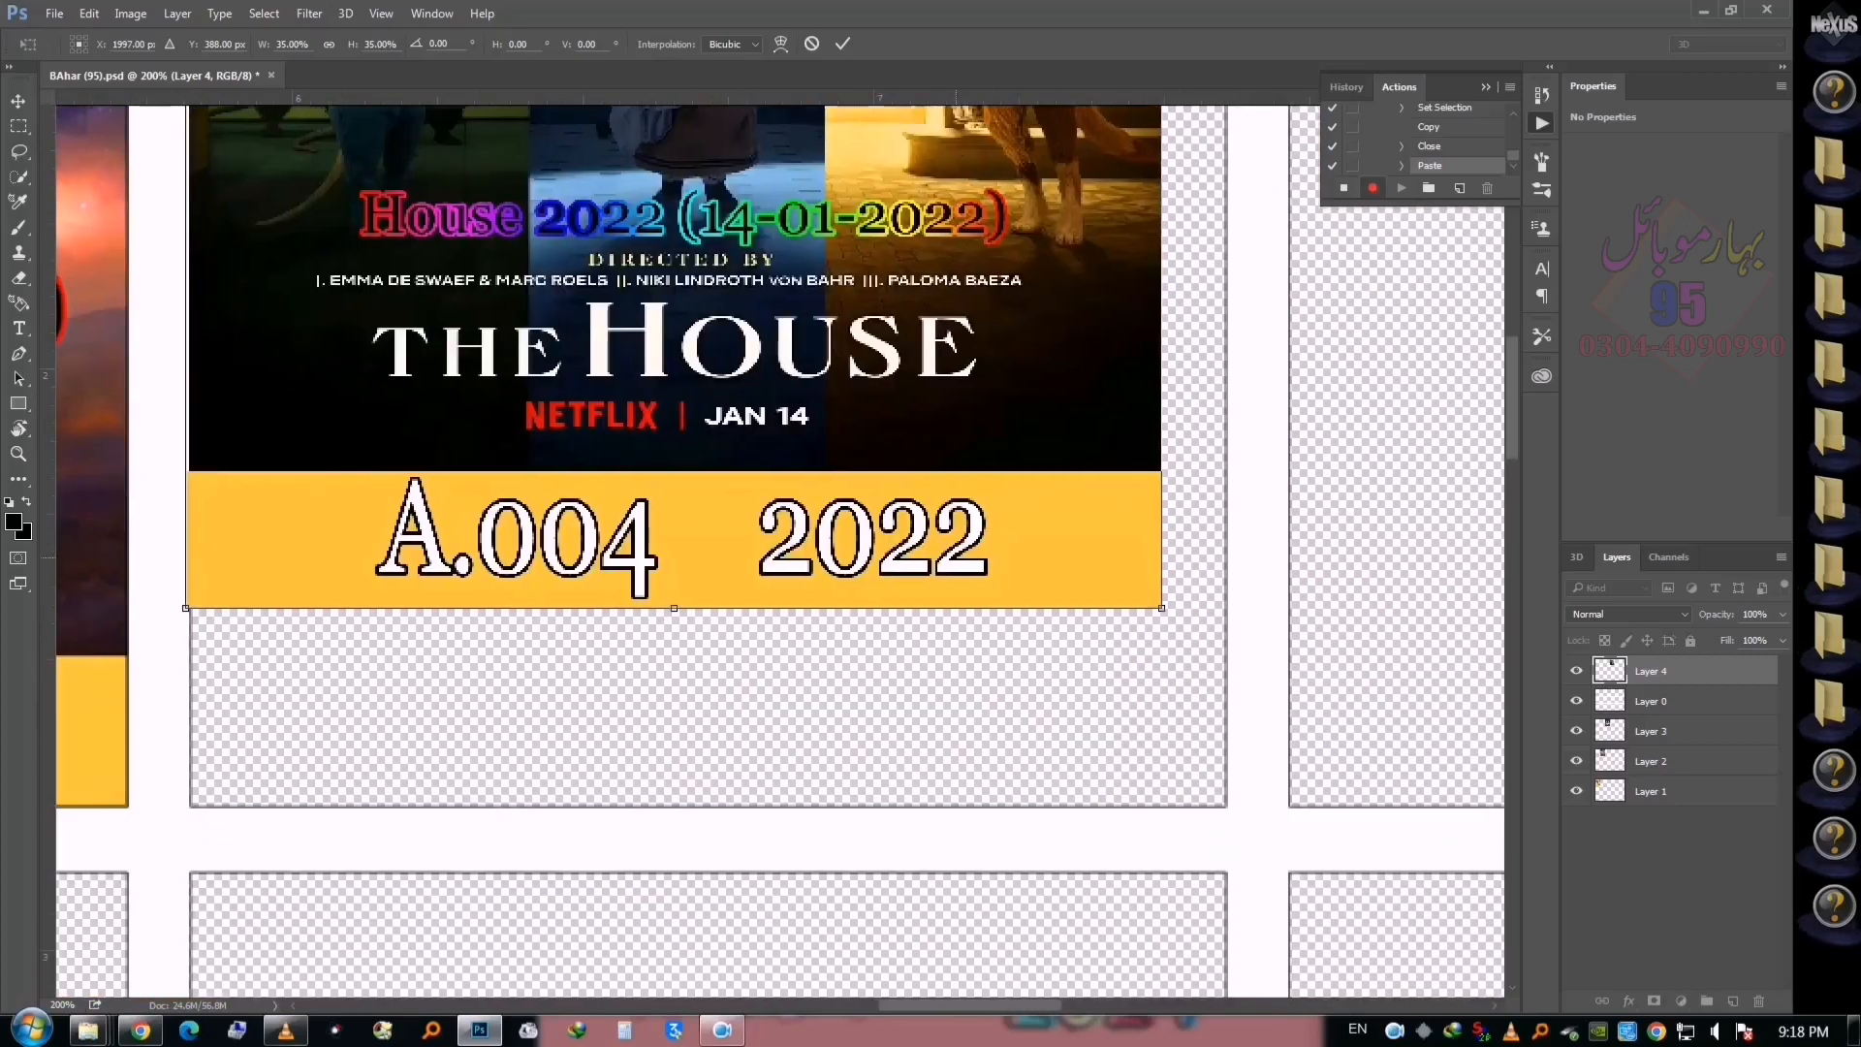
drag(1162, 608, 1231, 812)
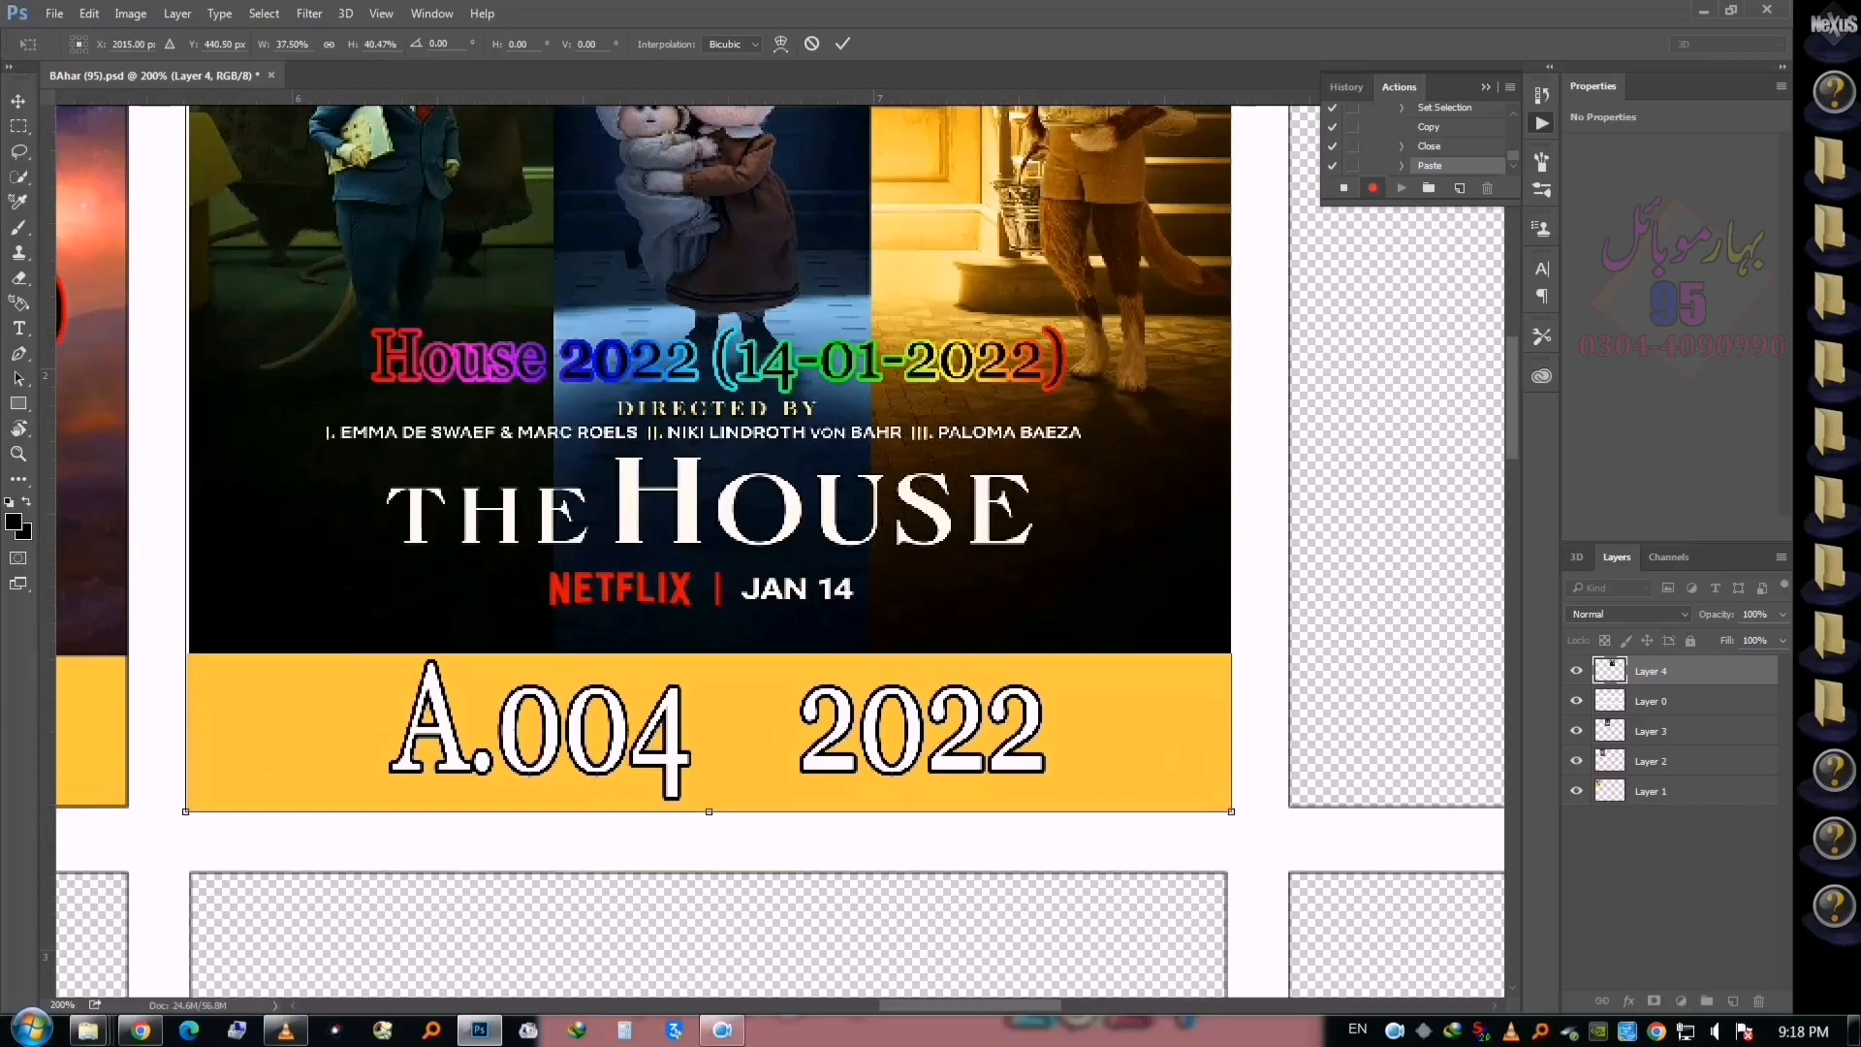
key(Return)
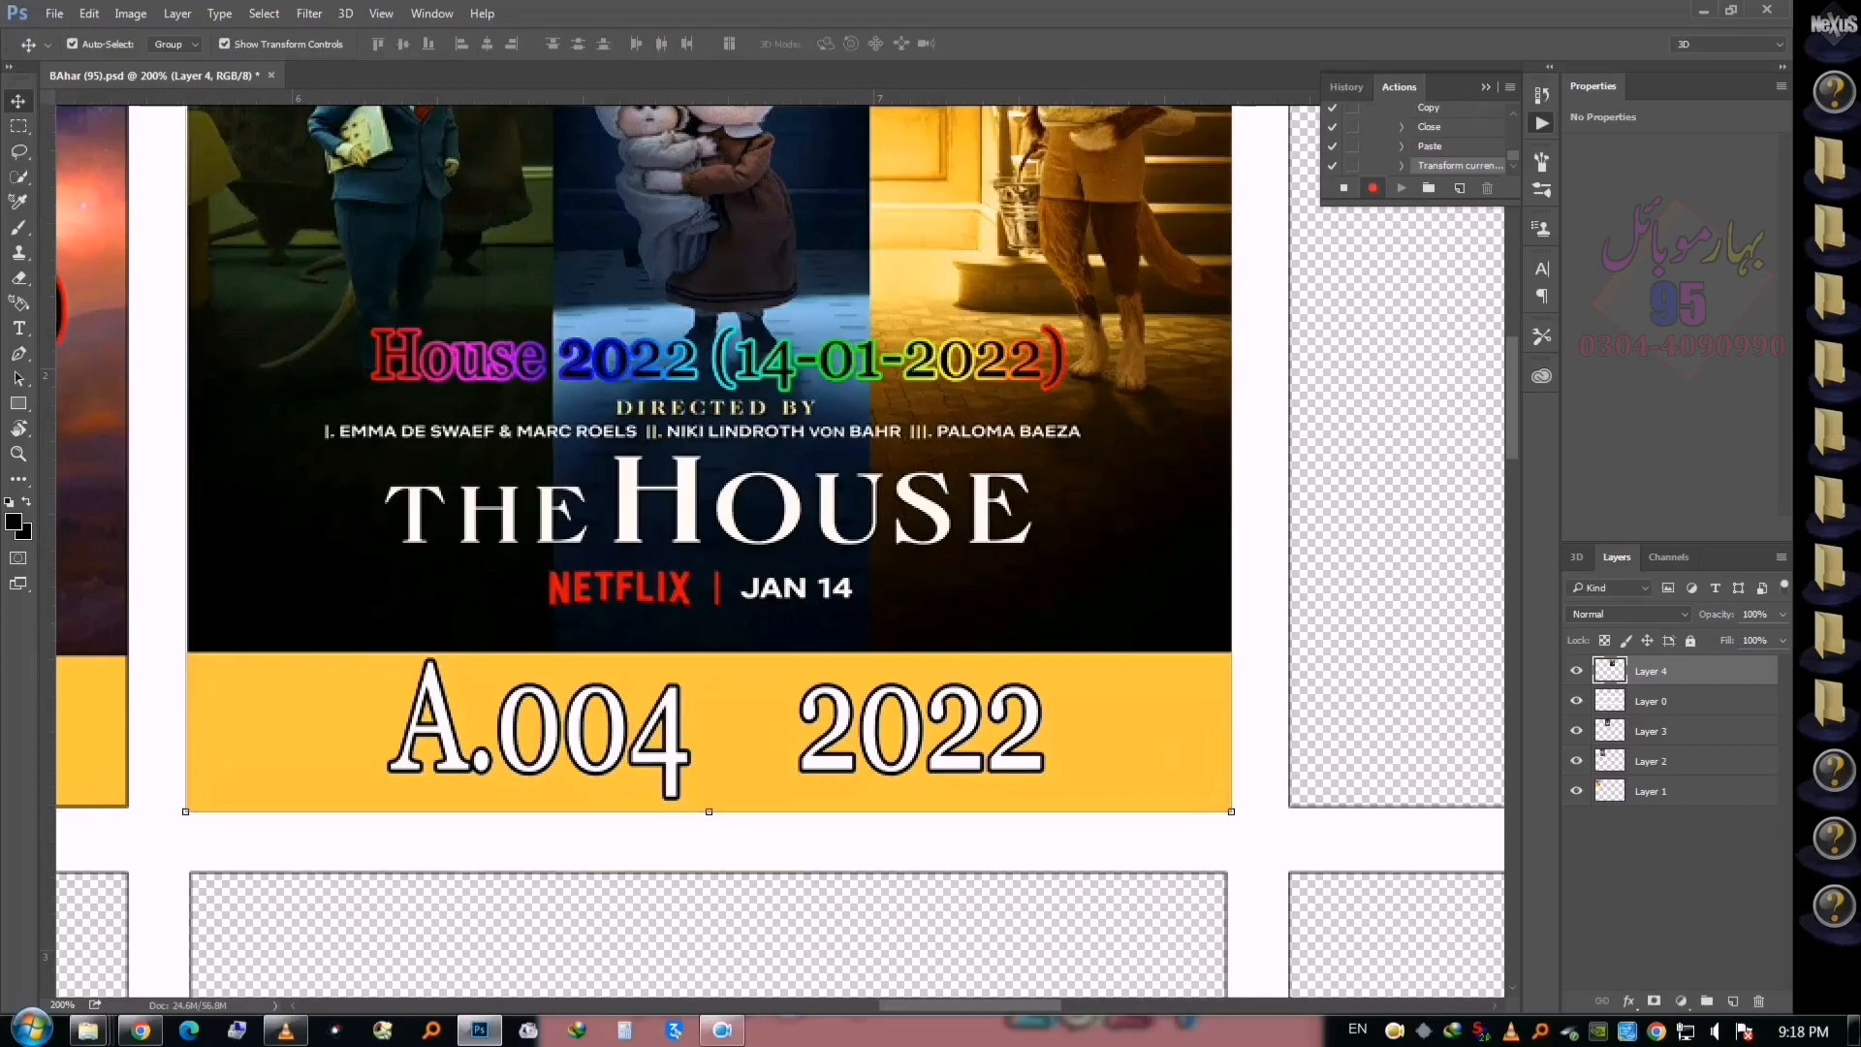
key(ctrl+[)
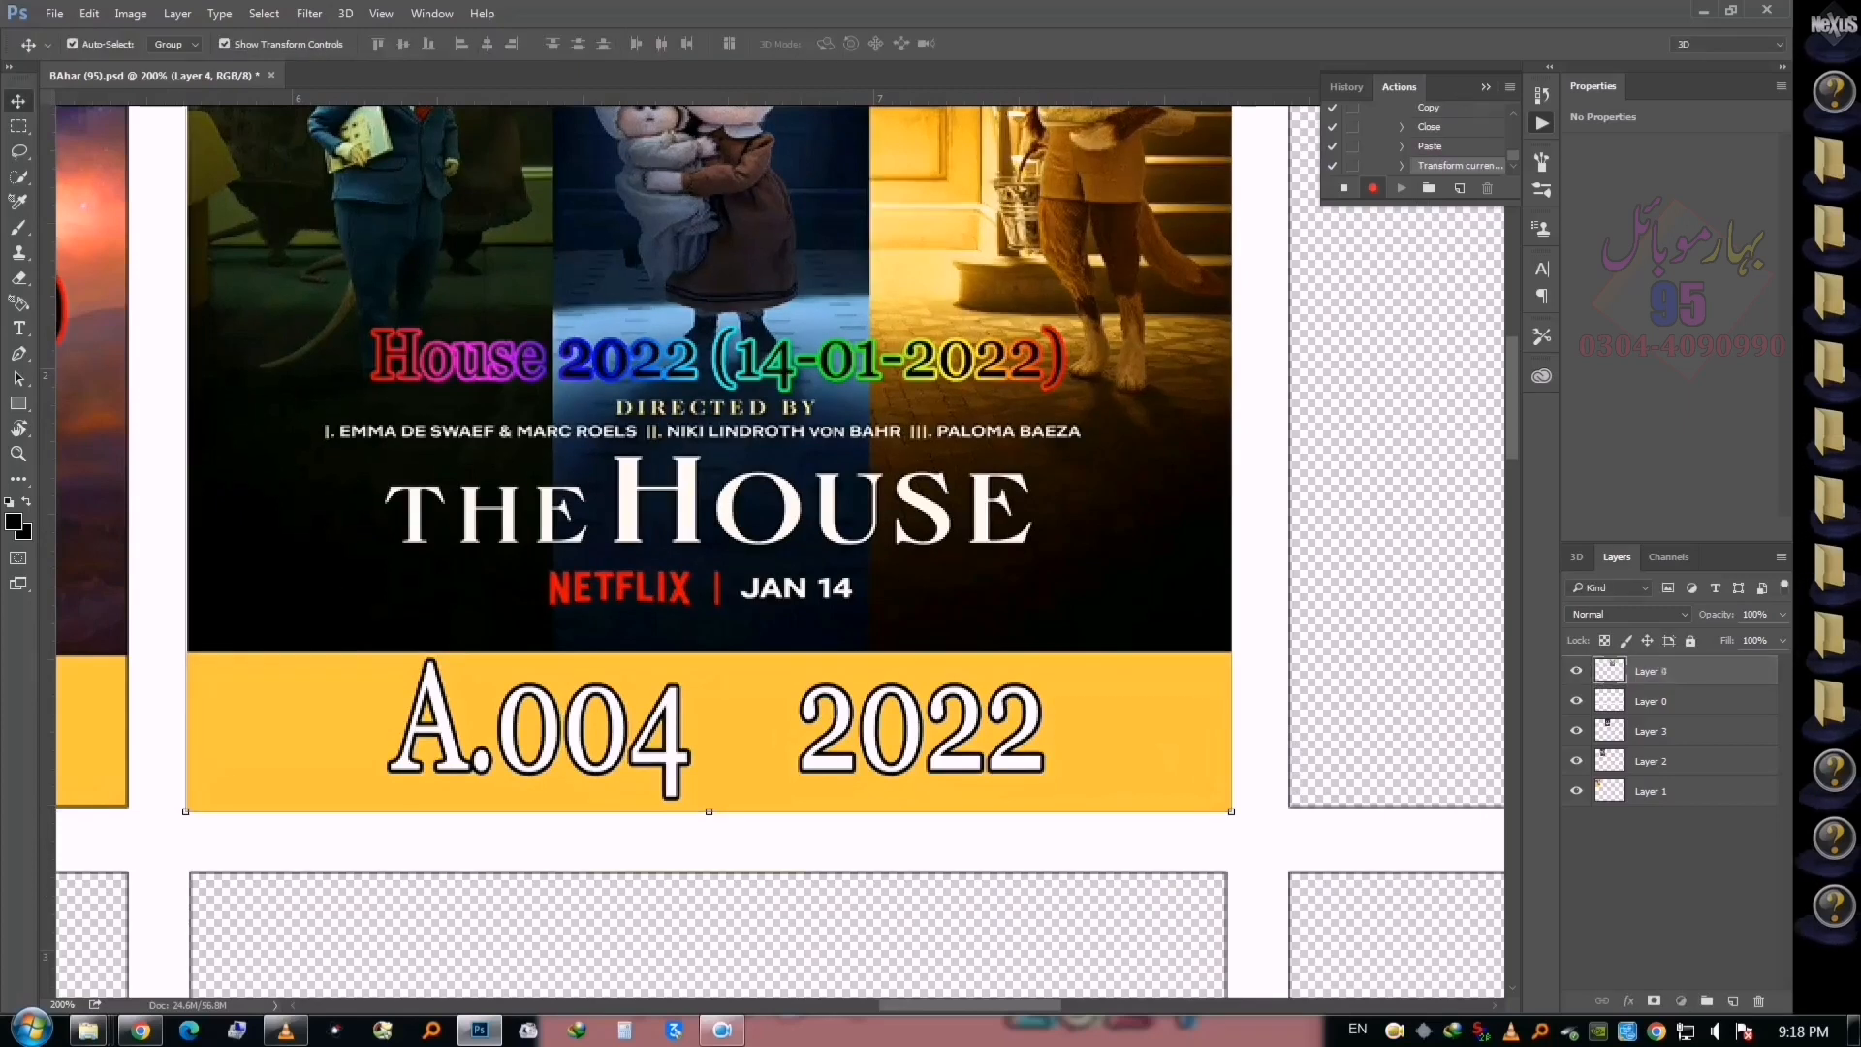
right_click(1143, 557)
click(1173, 565)
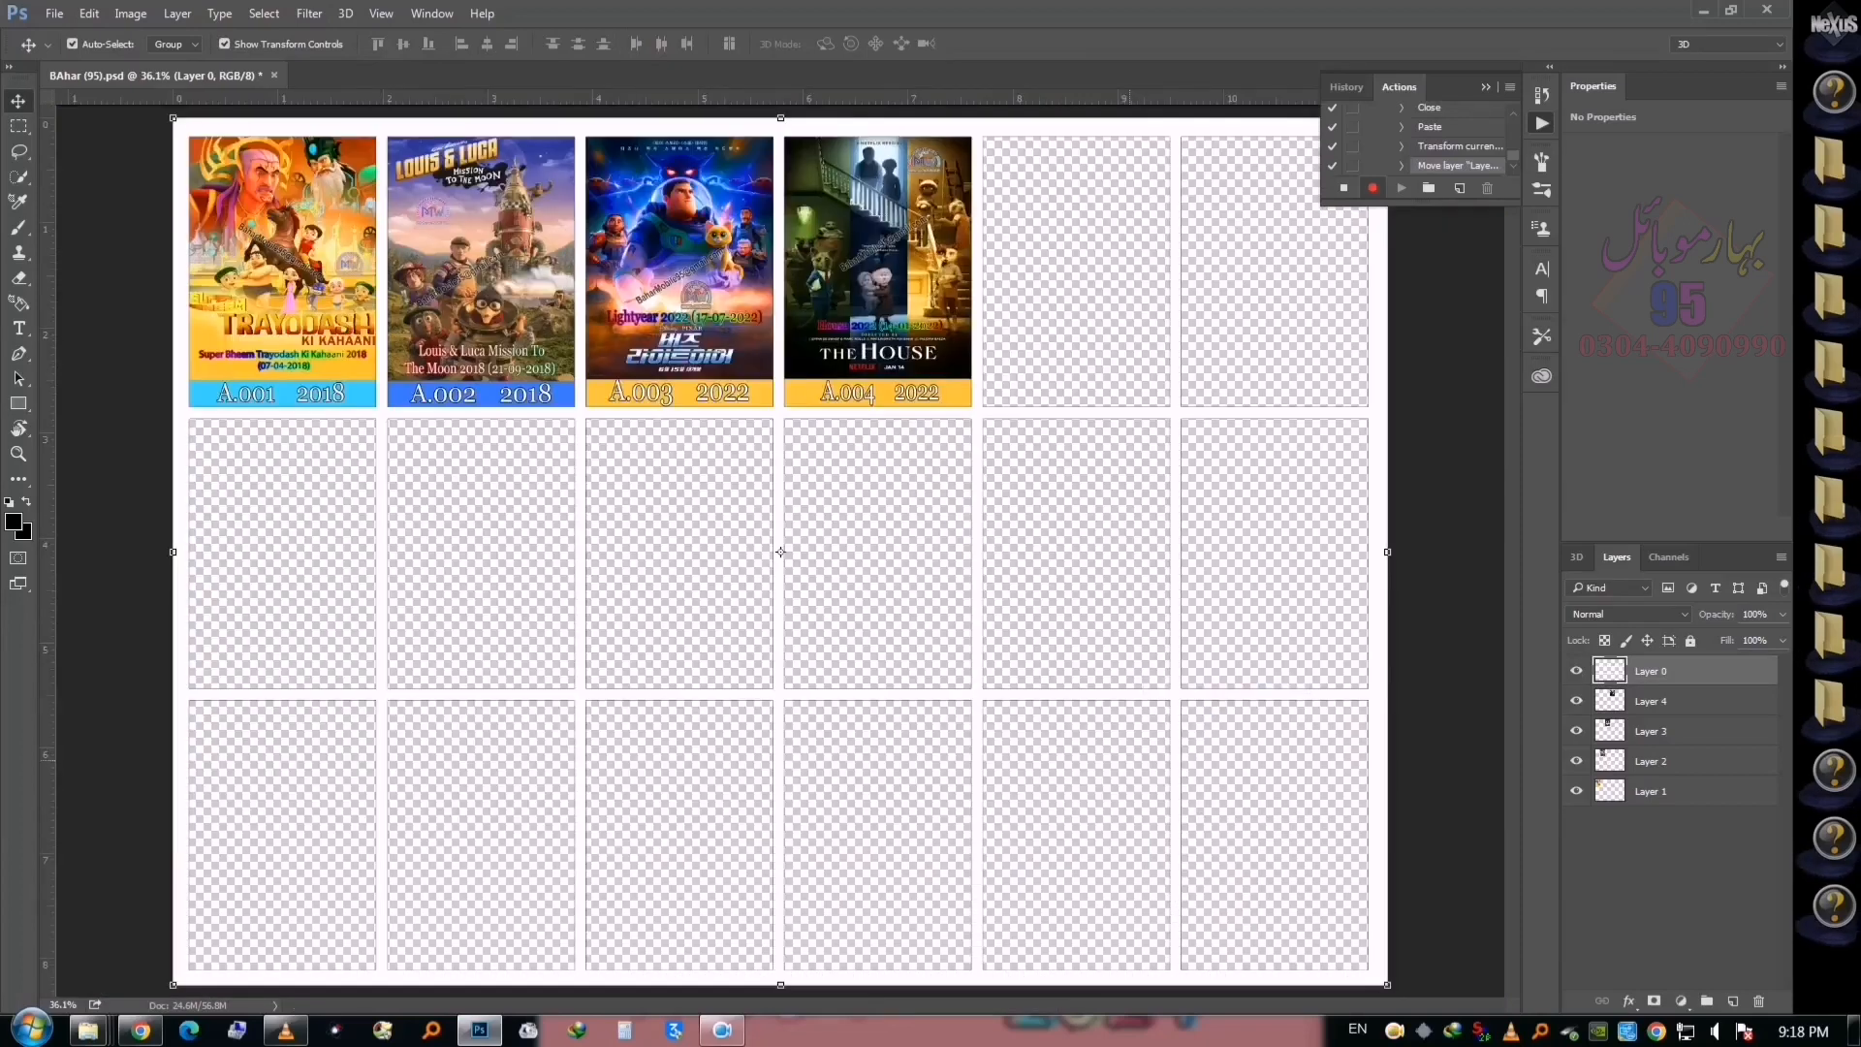
Open 05.jpg, copy the whole poster image and close the file
key(ctrl+o)
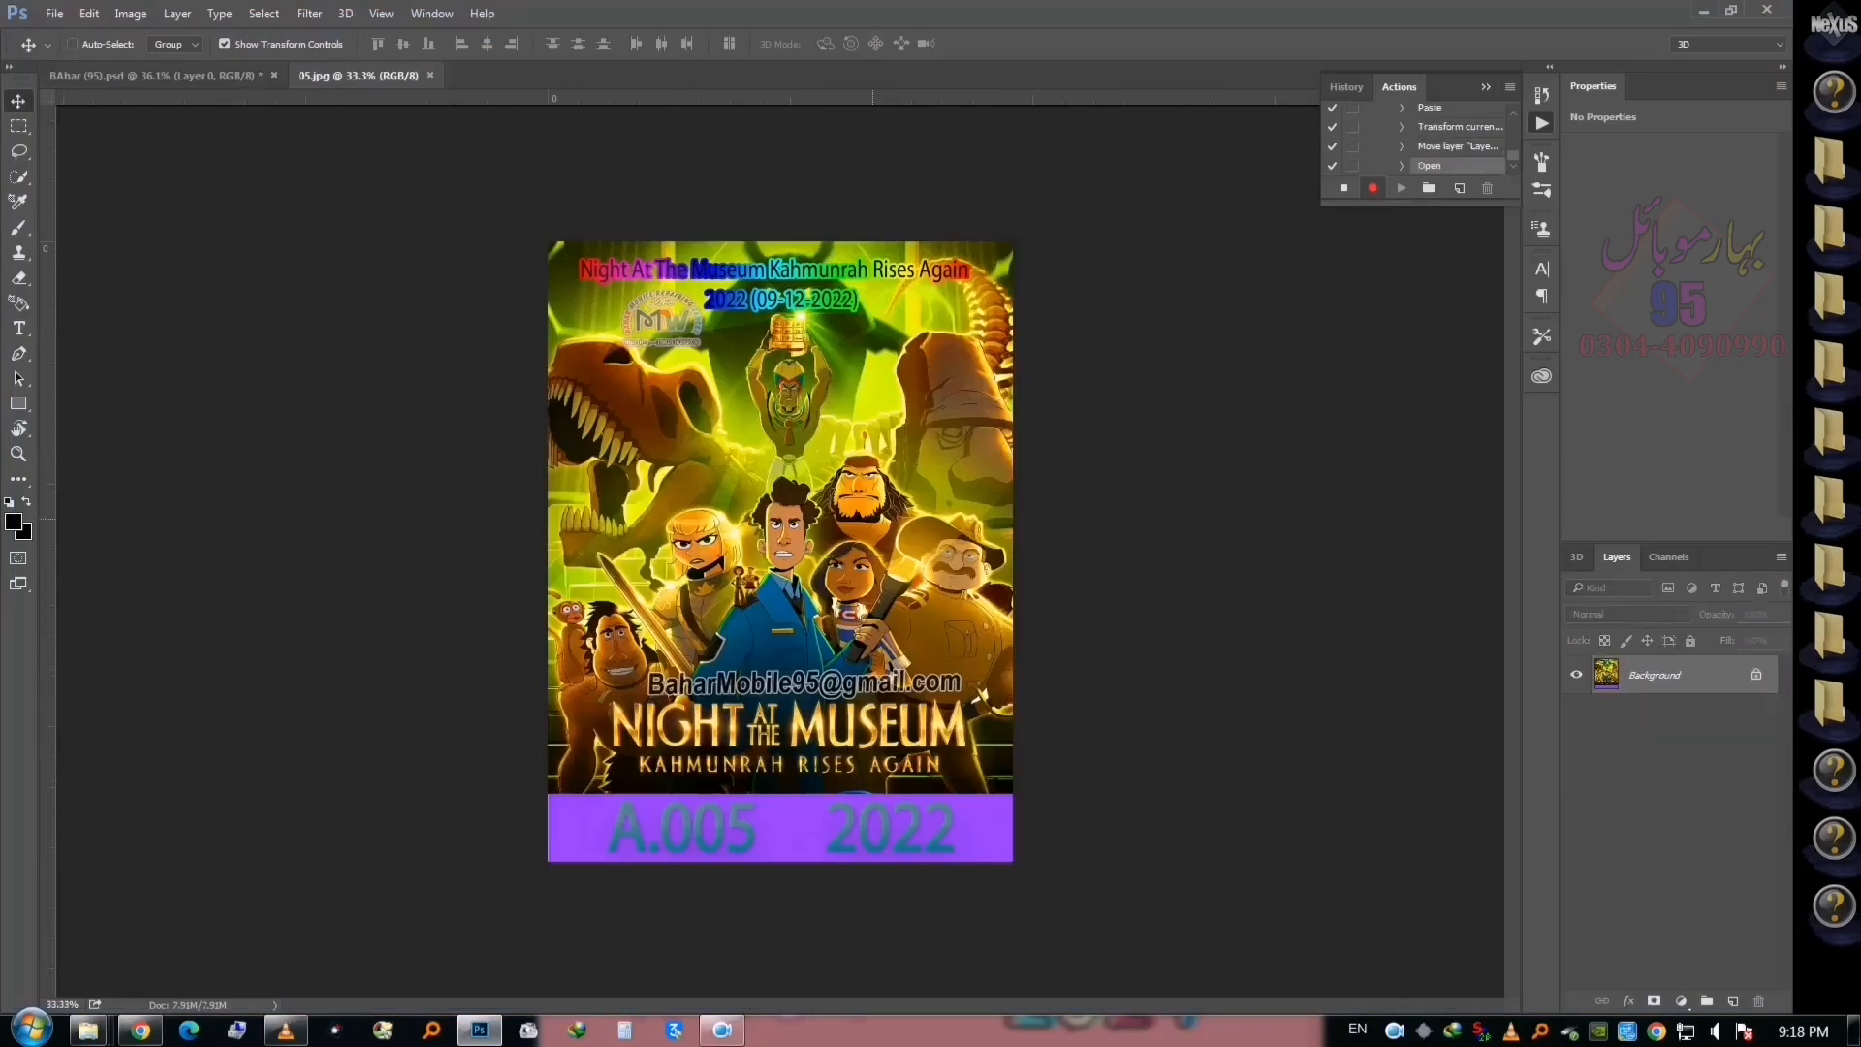
key(ctrl+a)
key(ctrl+c)
key(ctrl+w)
Paste the fifth poster, scale it to about 38.5% and align it with the fifth window's upper-left corner
key(ctrl+v)
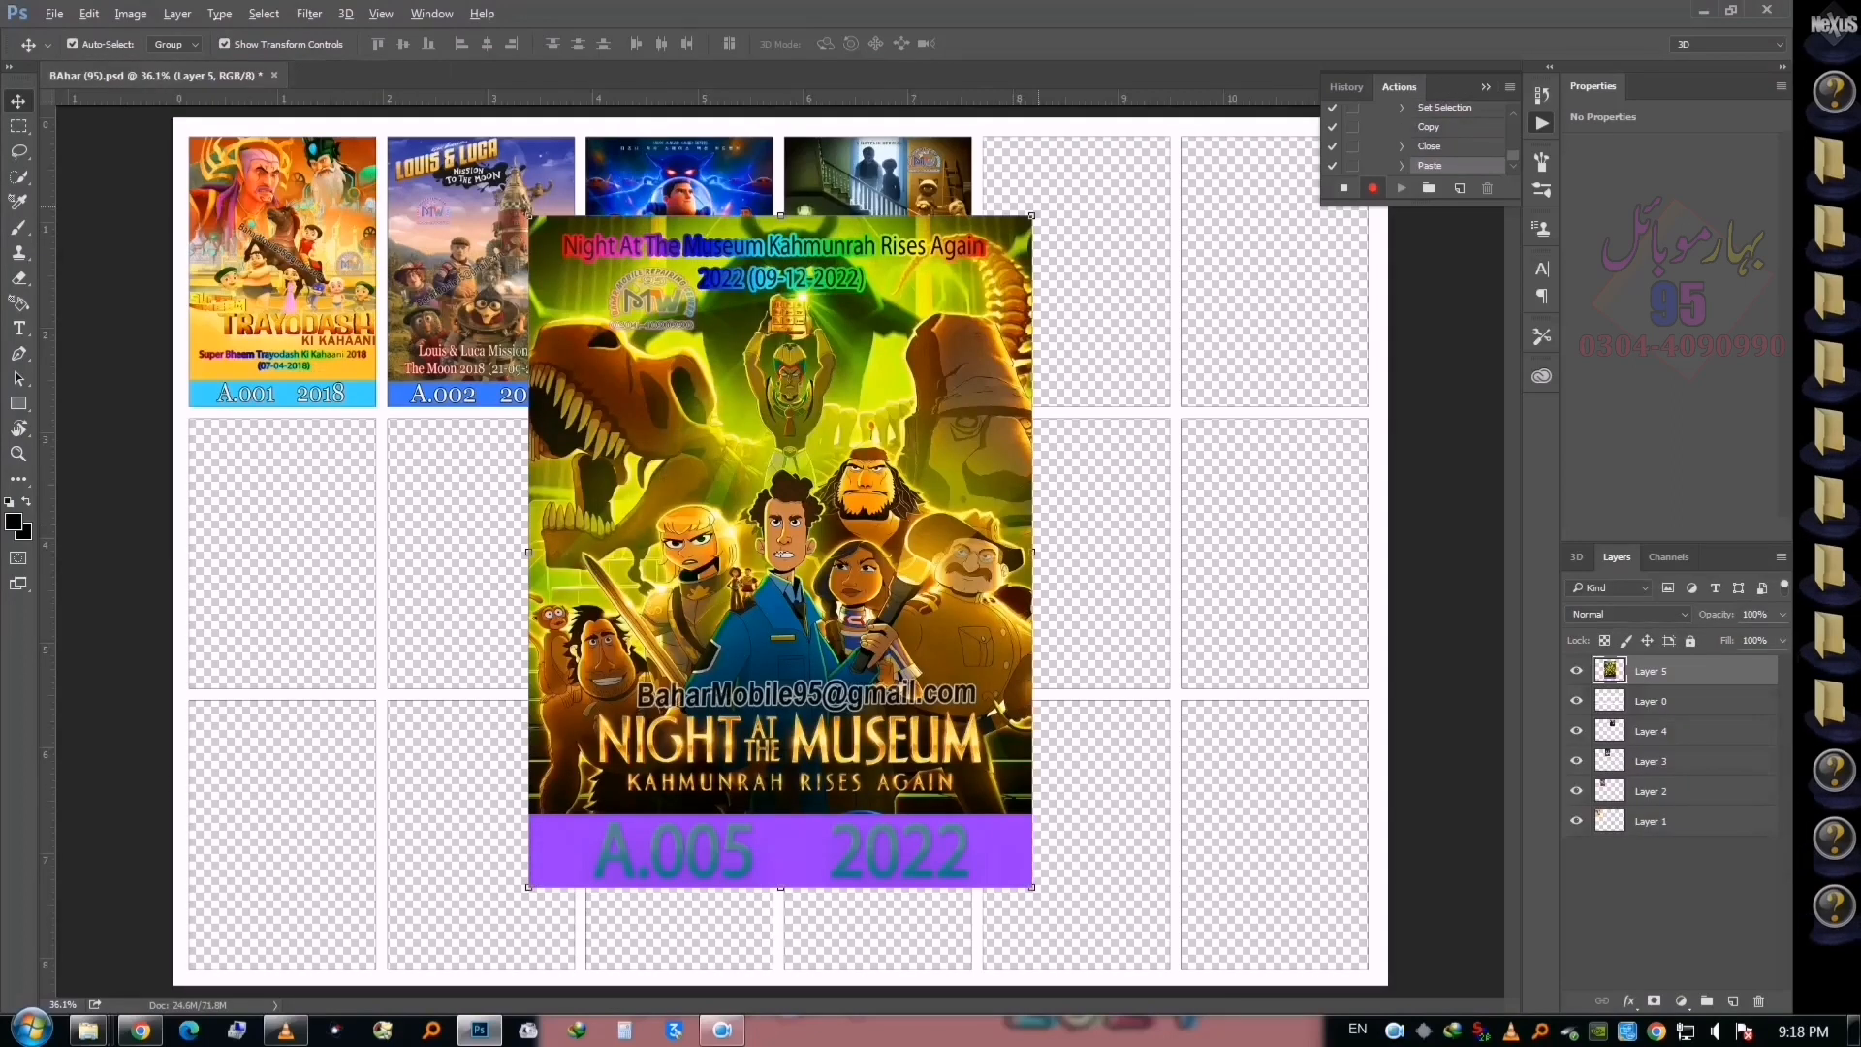
key(ctrl+t)
drag(1032, 215, 878, 424)
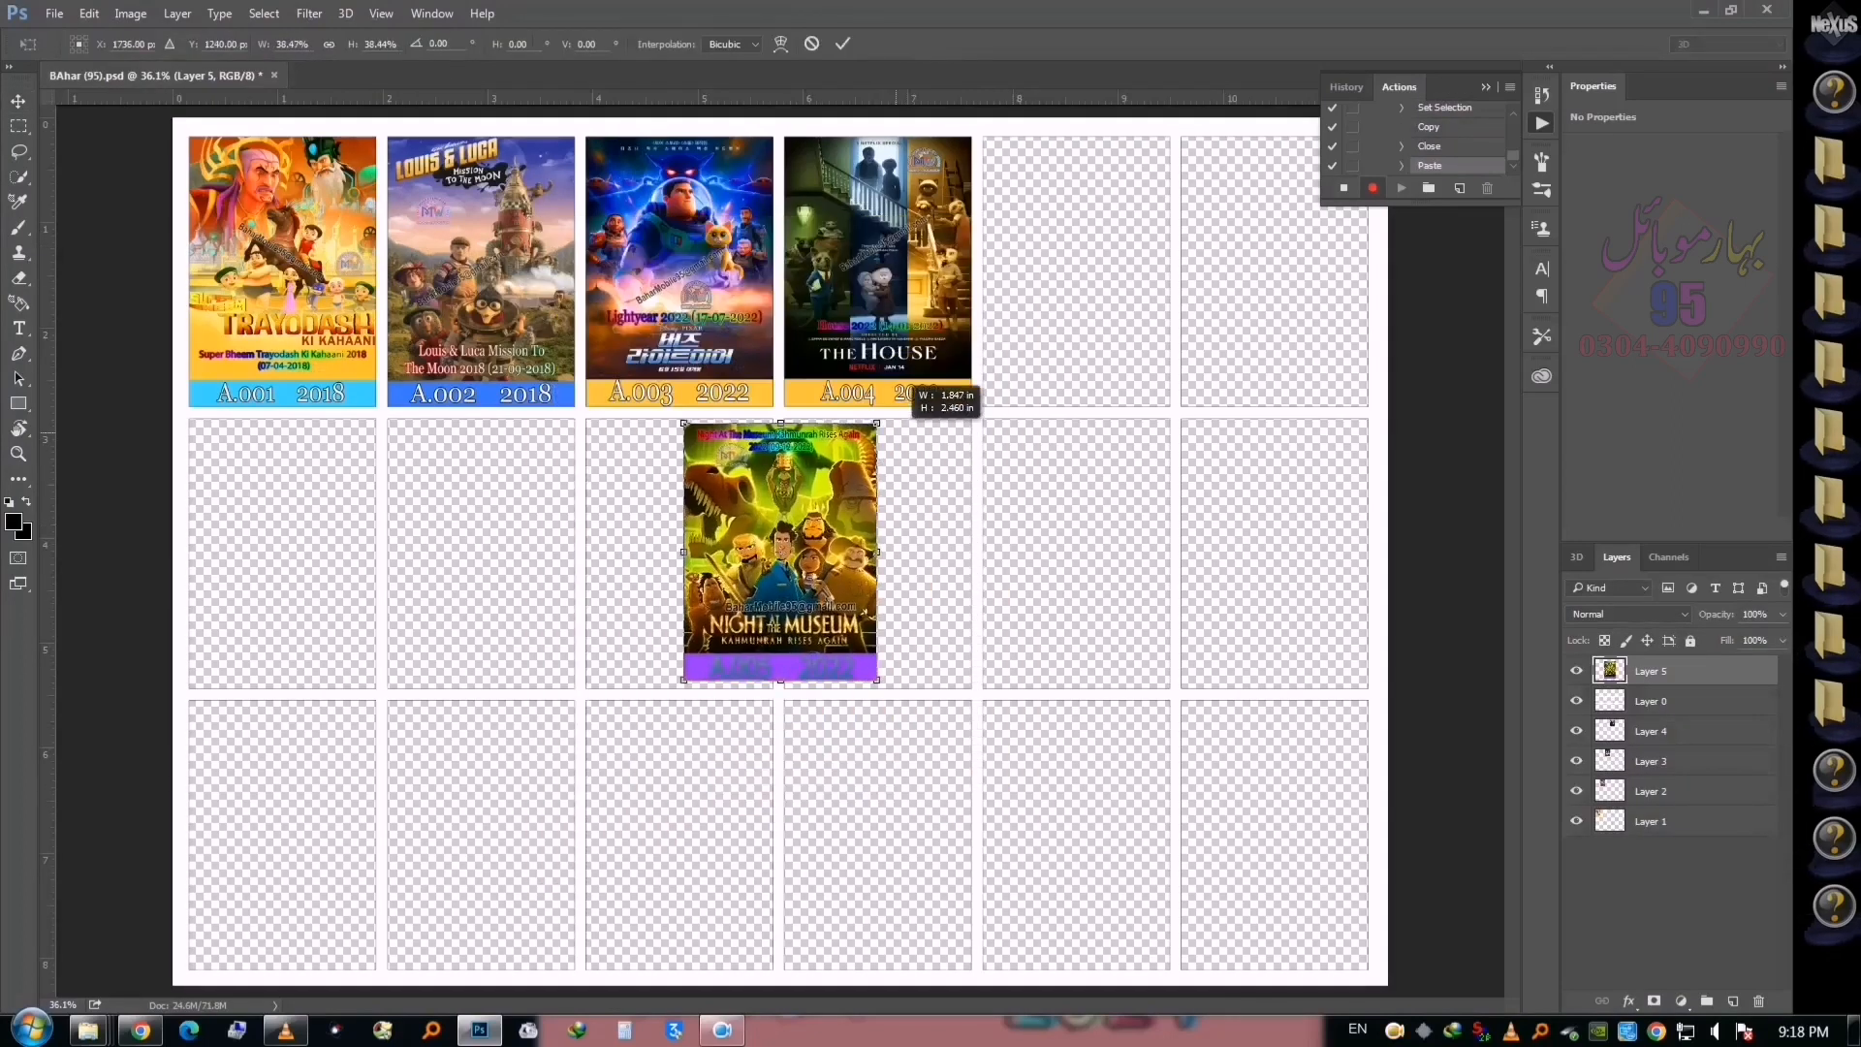
drag(806, 476, 1123, 199)
key(Up)
key(Up)
key(Up)
key(Up)
key(Up)
key(Left)
key(Return)
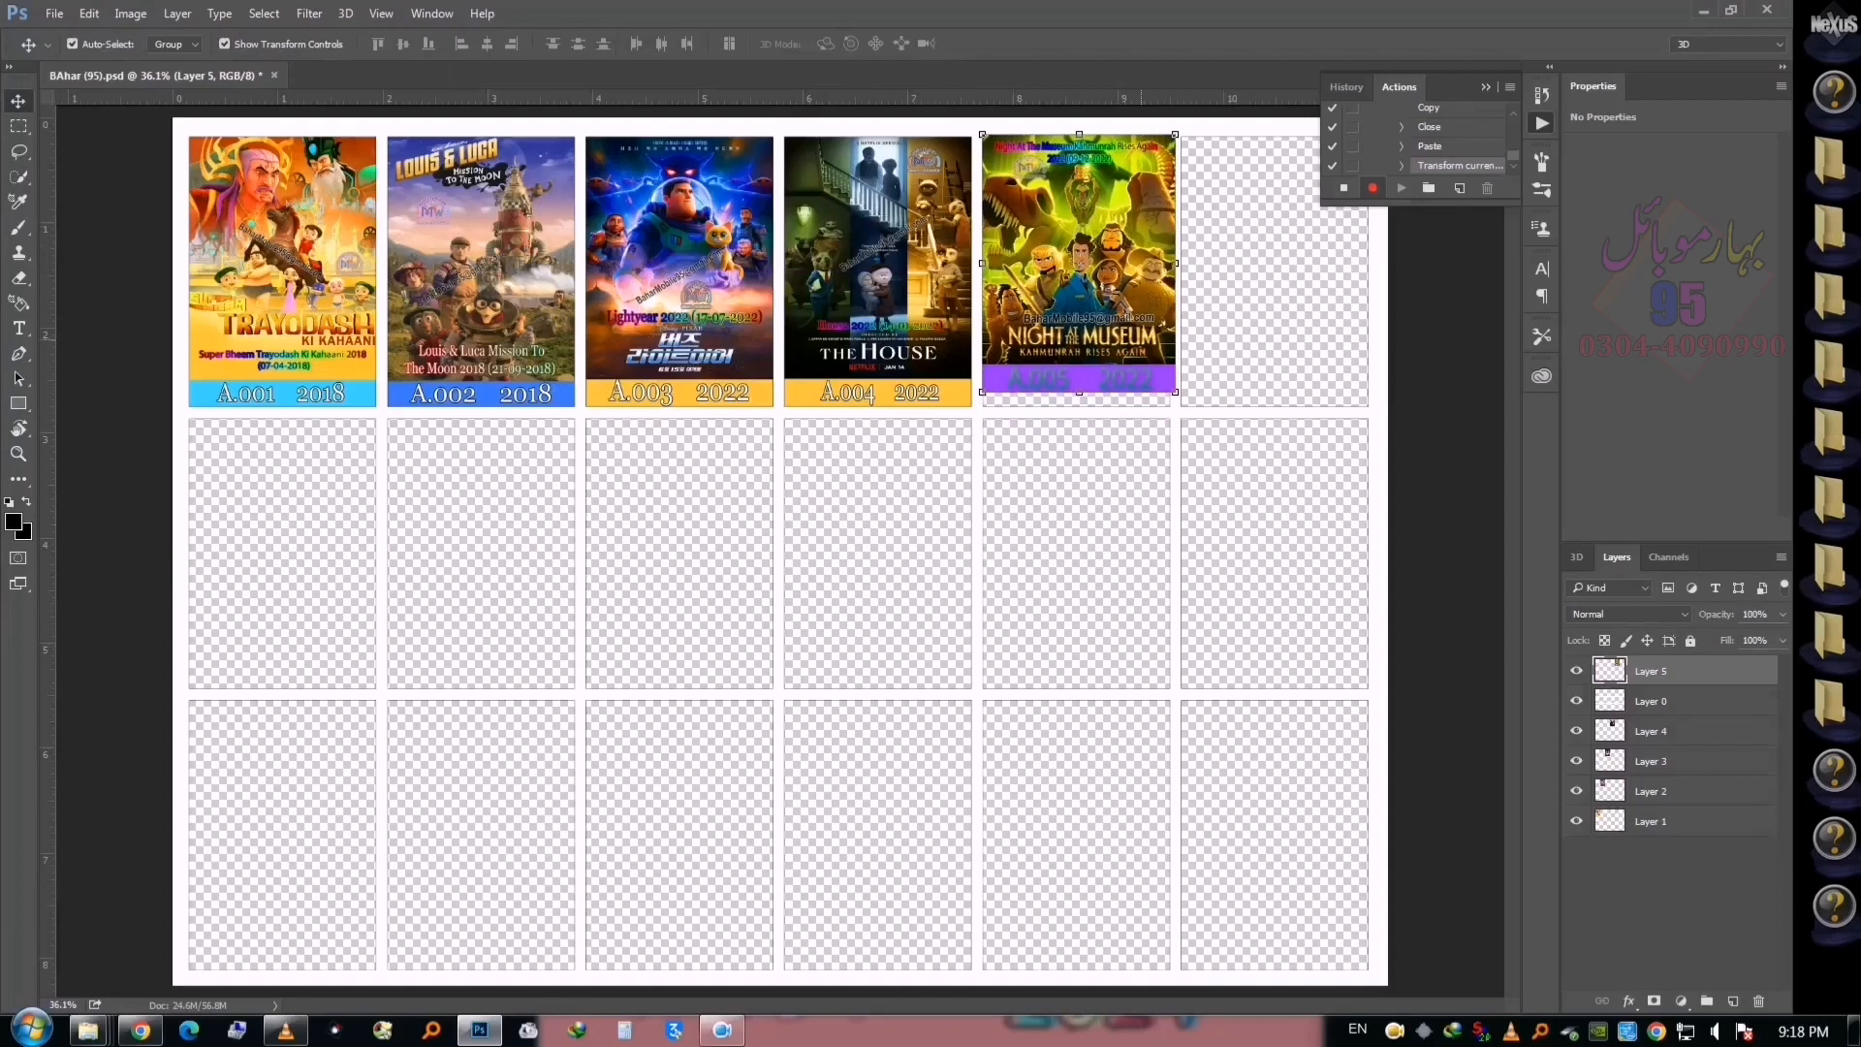
Stretch the fifth poster to about 97.47% width and 105.96% height to fill its window, and move Layer 0 above it
scroll(1180, 367, up, 4)
drag(1158, 508, 1132, 593)
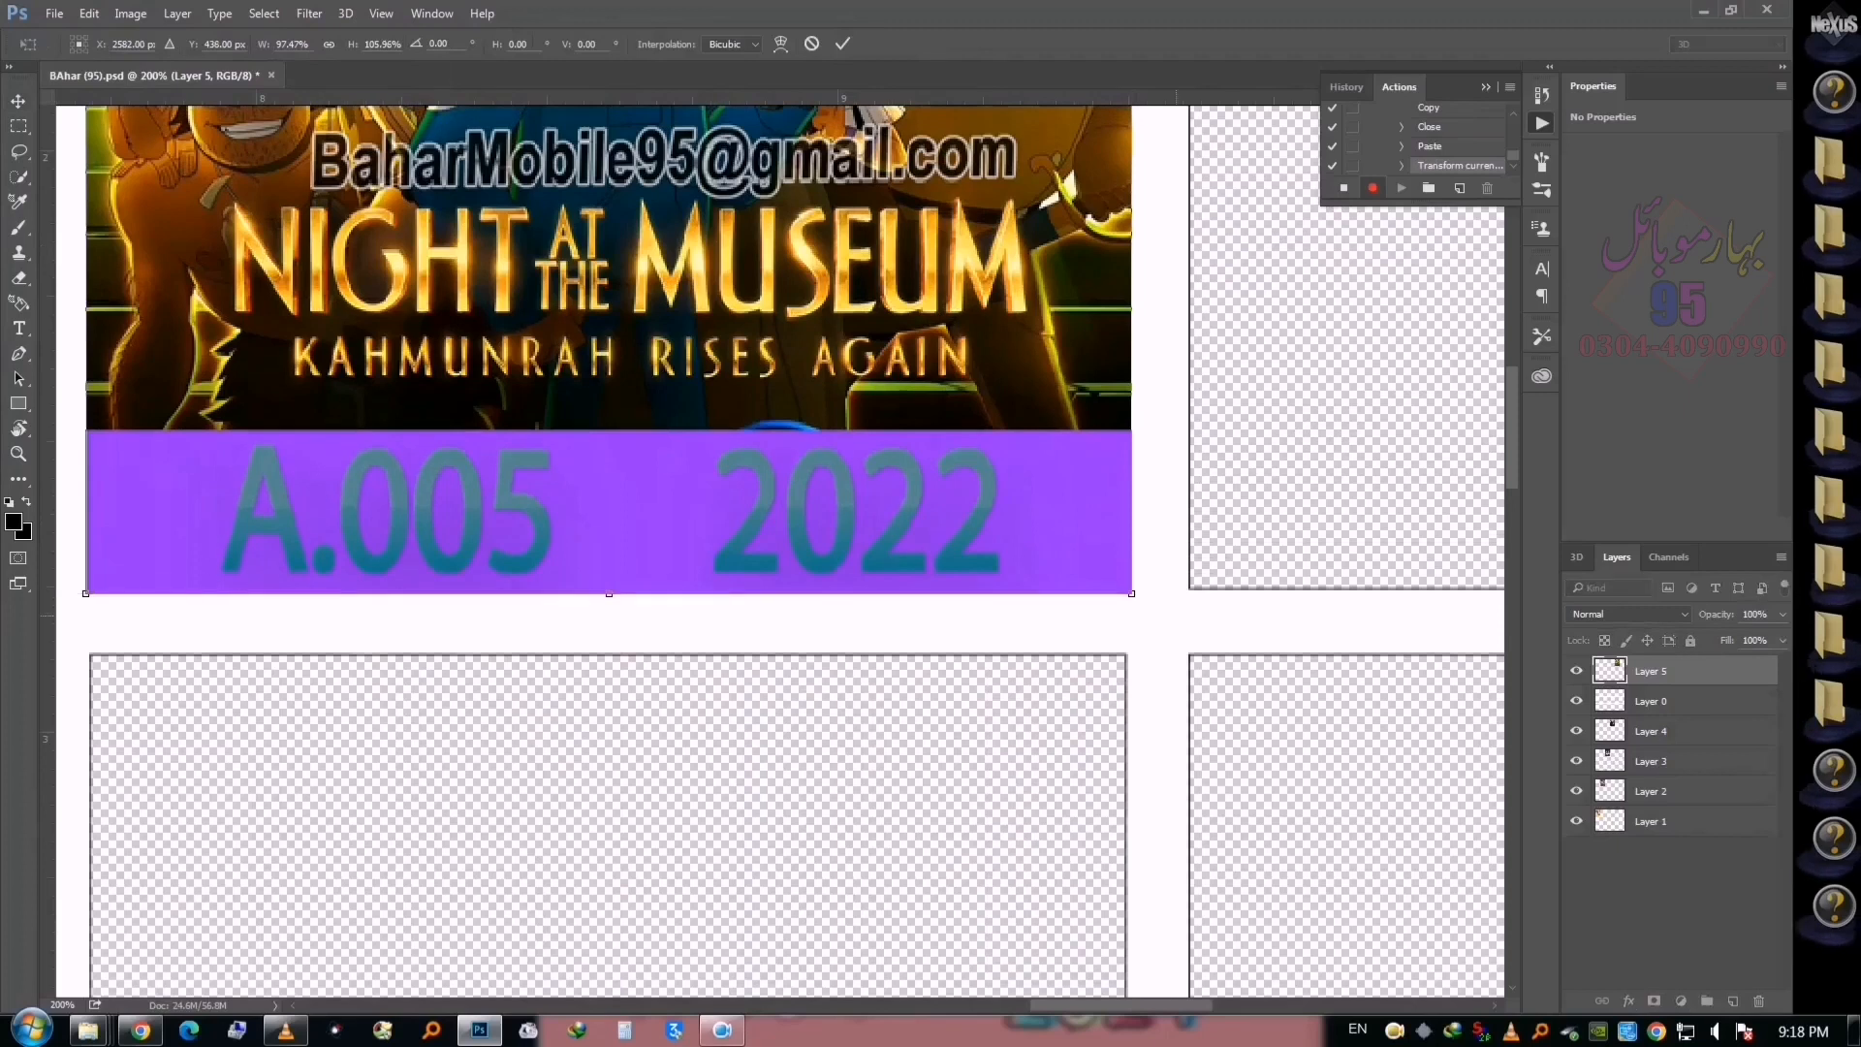
key(Return)
drag(1650, 701, 1650, 661)
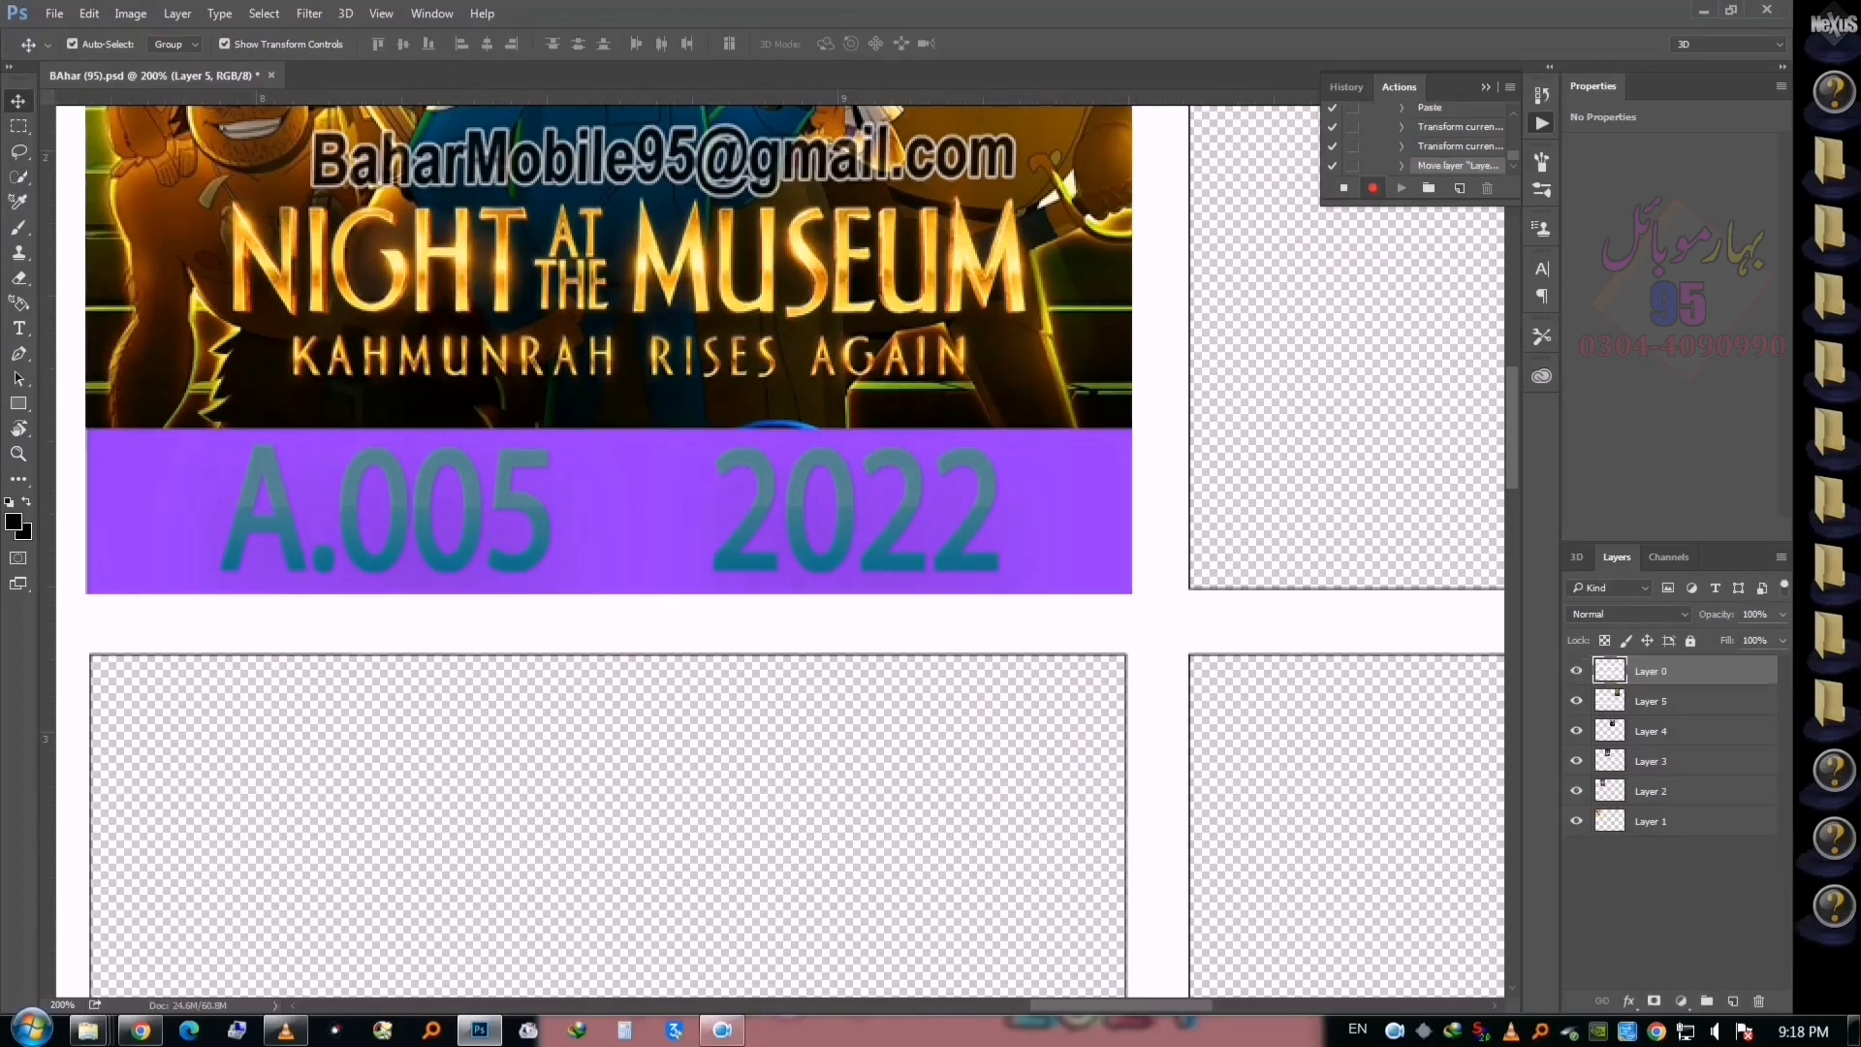
right_click(1073, 543)
click(1144, 558)
Open 06 from the Bahar (95) folder, copy the whole poster image and close the file
key(ctrl)
key(ctrl+o)
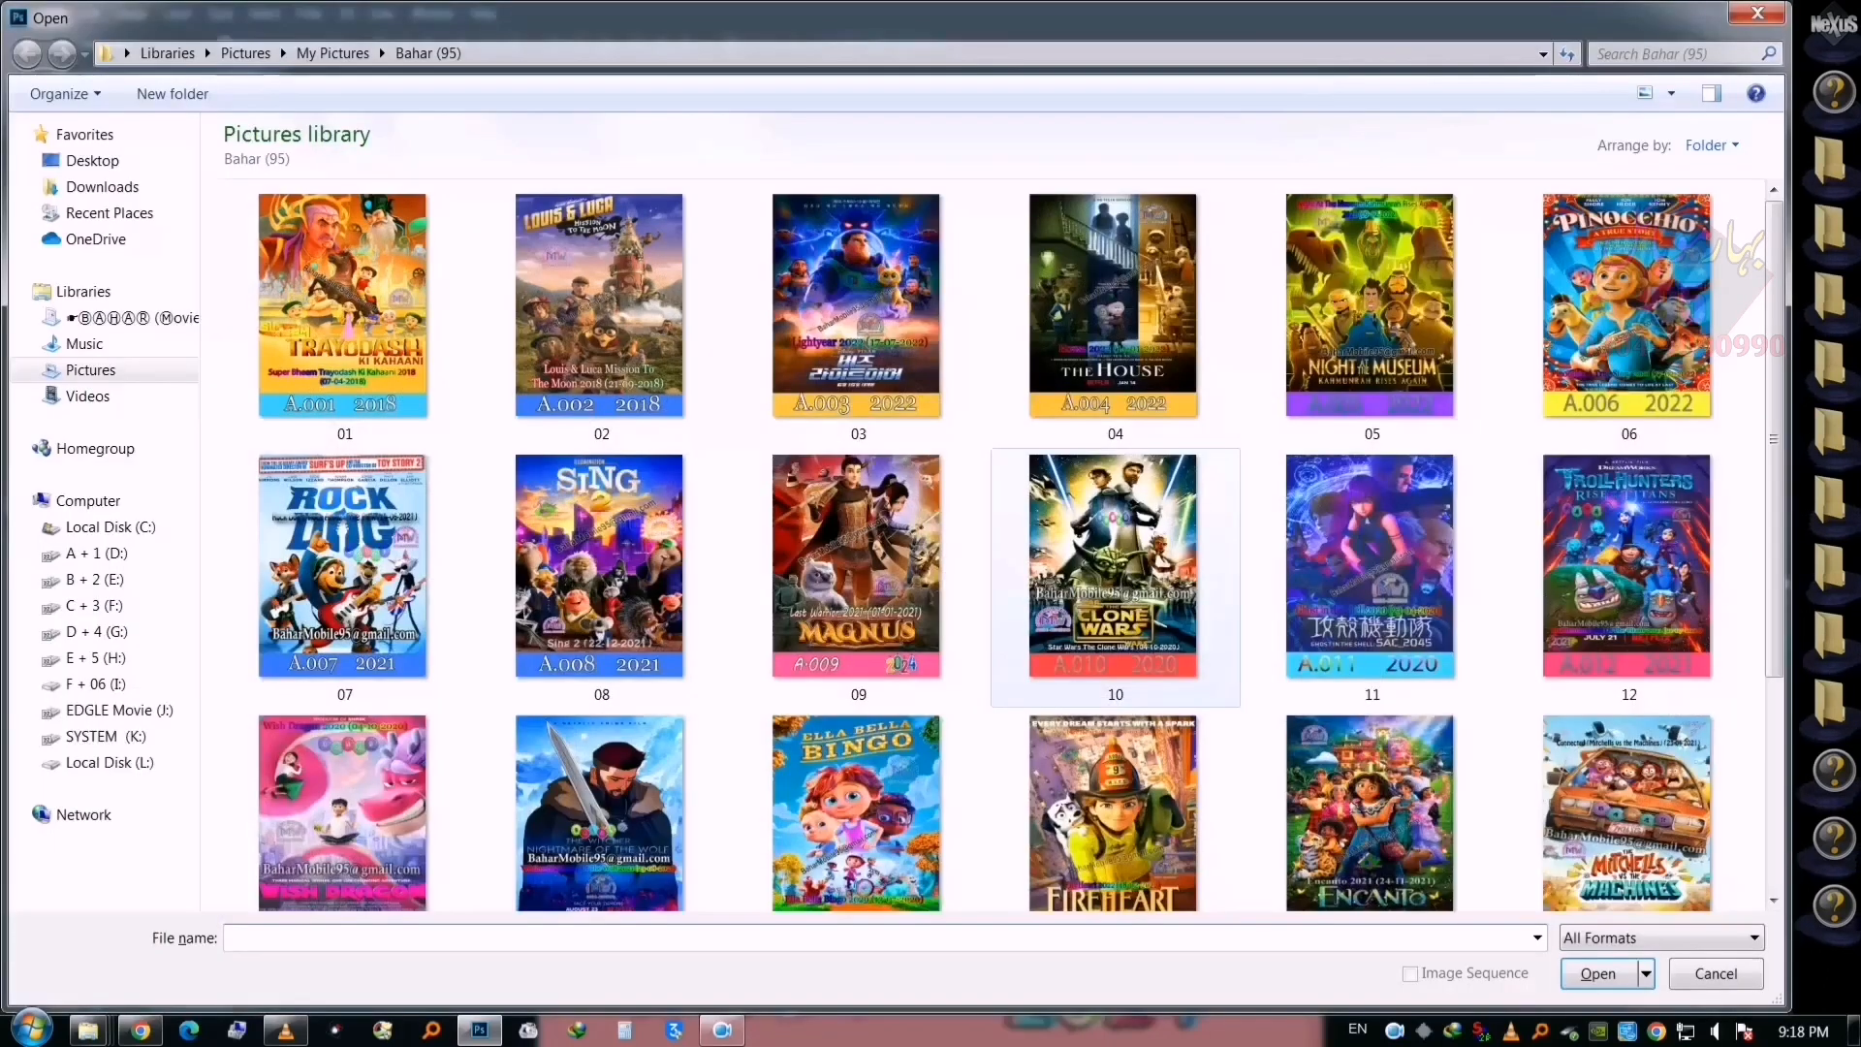
double_click(1629, 291)
key(ctrl+a)
key(ctrl+c)
key(ctrl+w)
Paste the sixth poster, scale it to about 39.3% and align it with the upper-left corner of the top row's last window
key(ctrl+v)
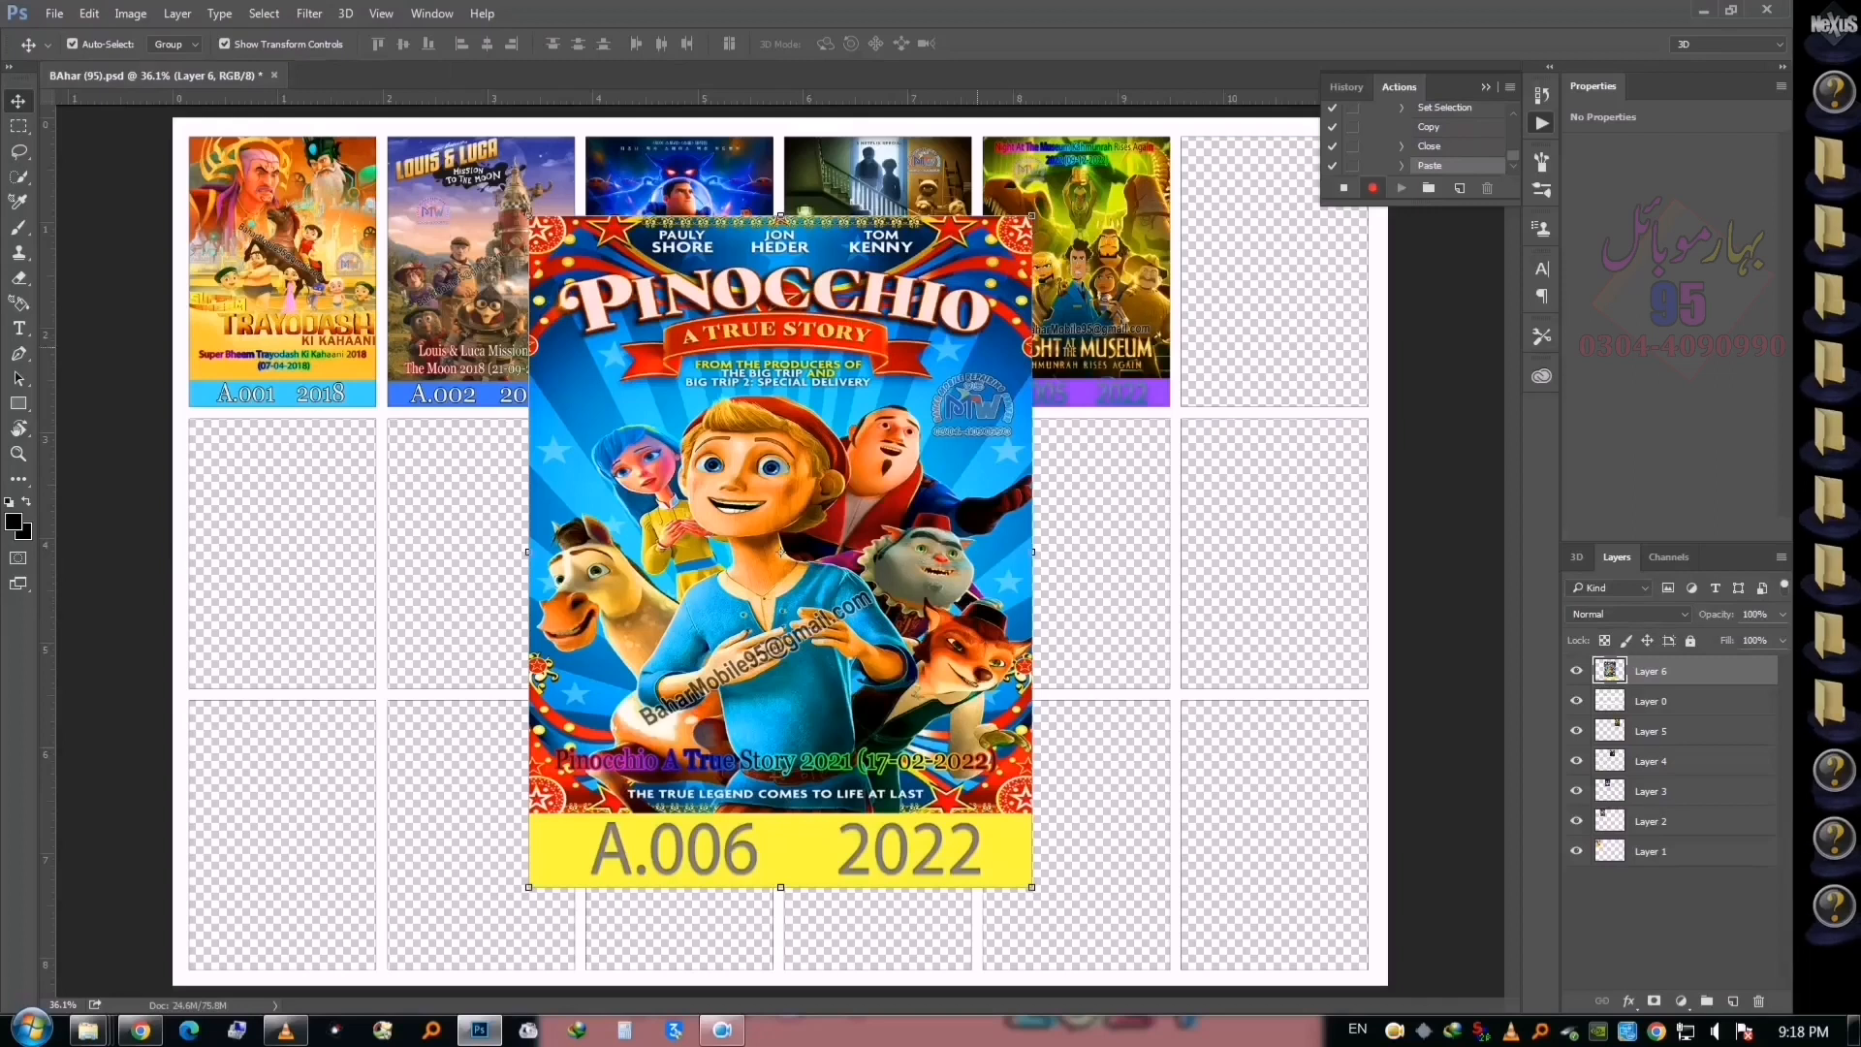
drag(1029, 218, 880, 419)
drag(787, 497, 974, 423)
drag(803, 451, 1300, 167)
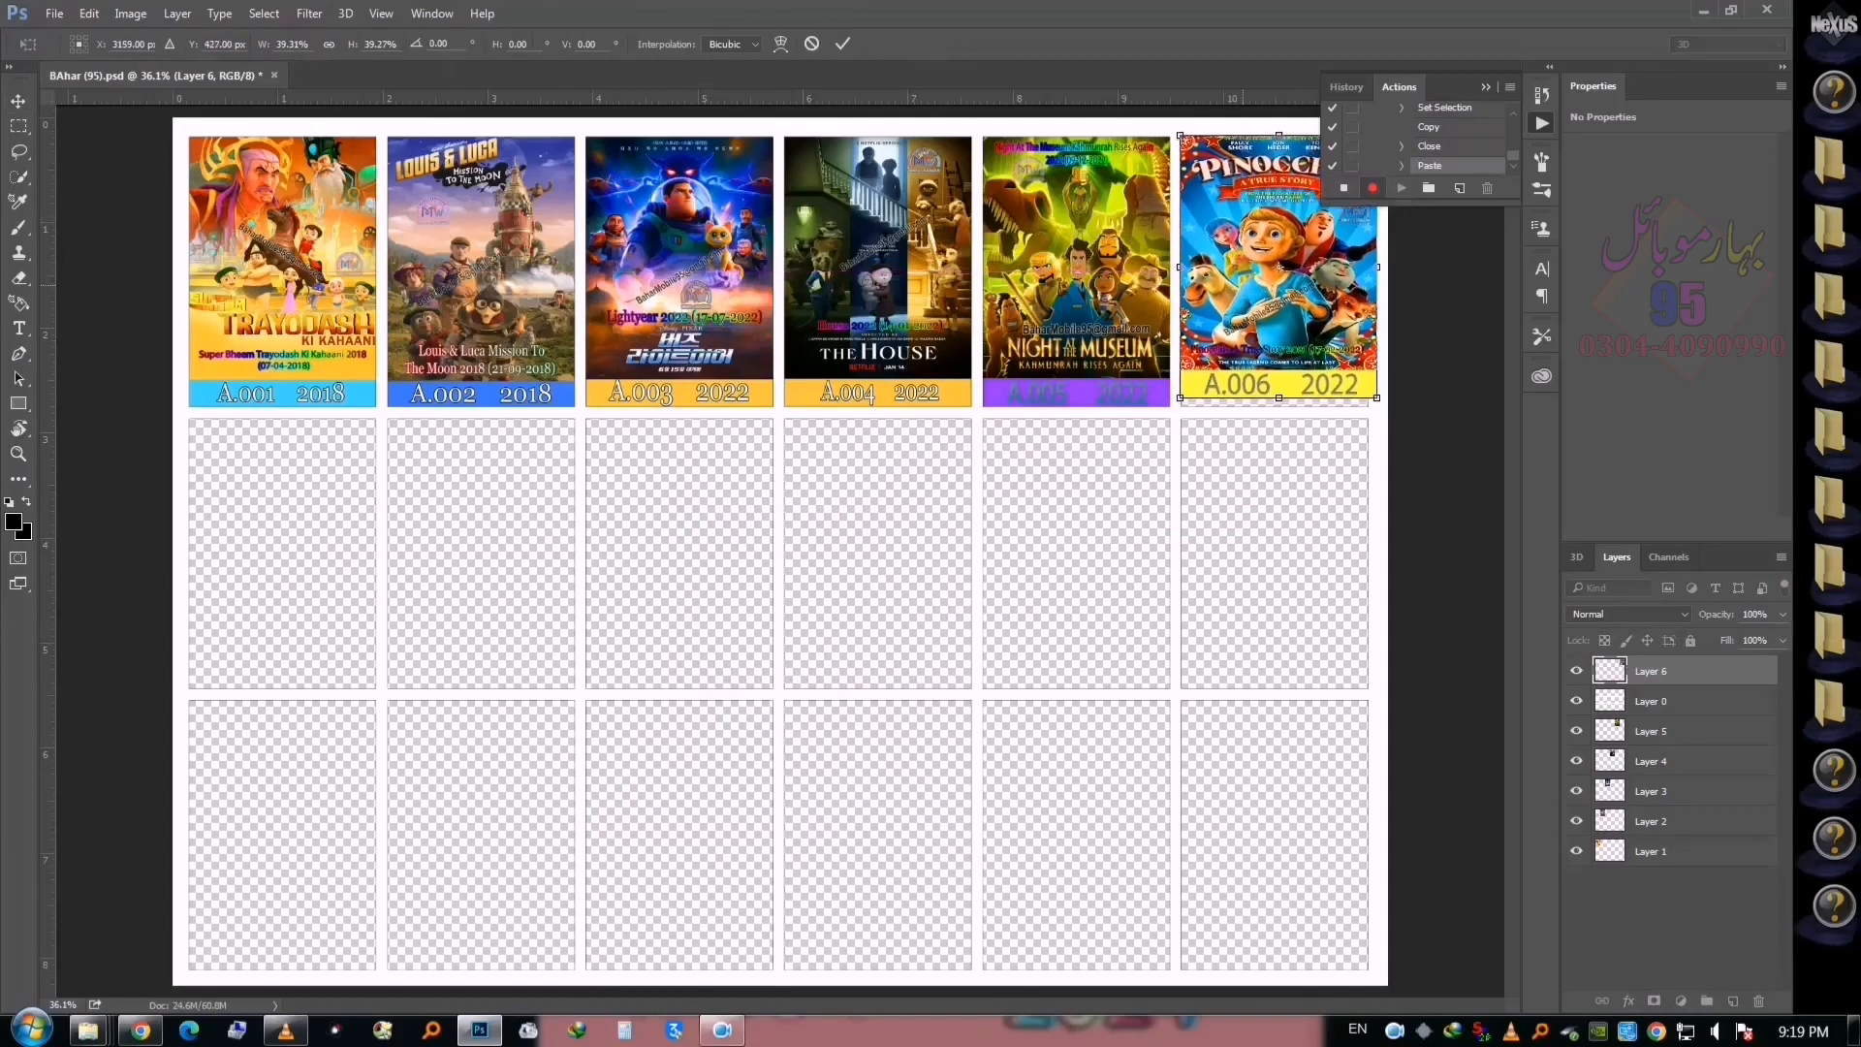
key(Return)
Resize the sixth poster from its lower-right corner to fill its window and move Layer 0 above it
key(ctrl+plus)
key(ctrl+plus)
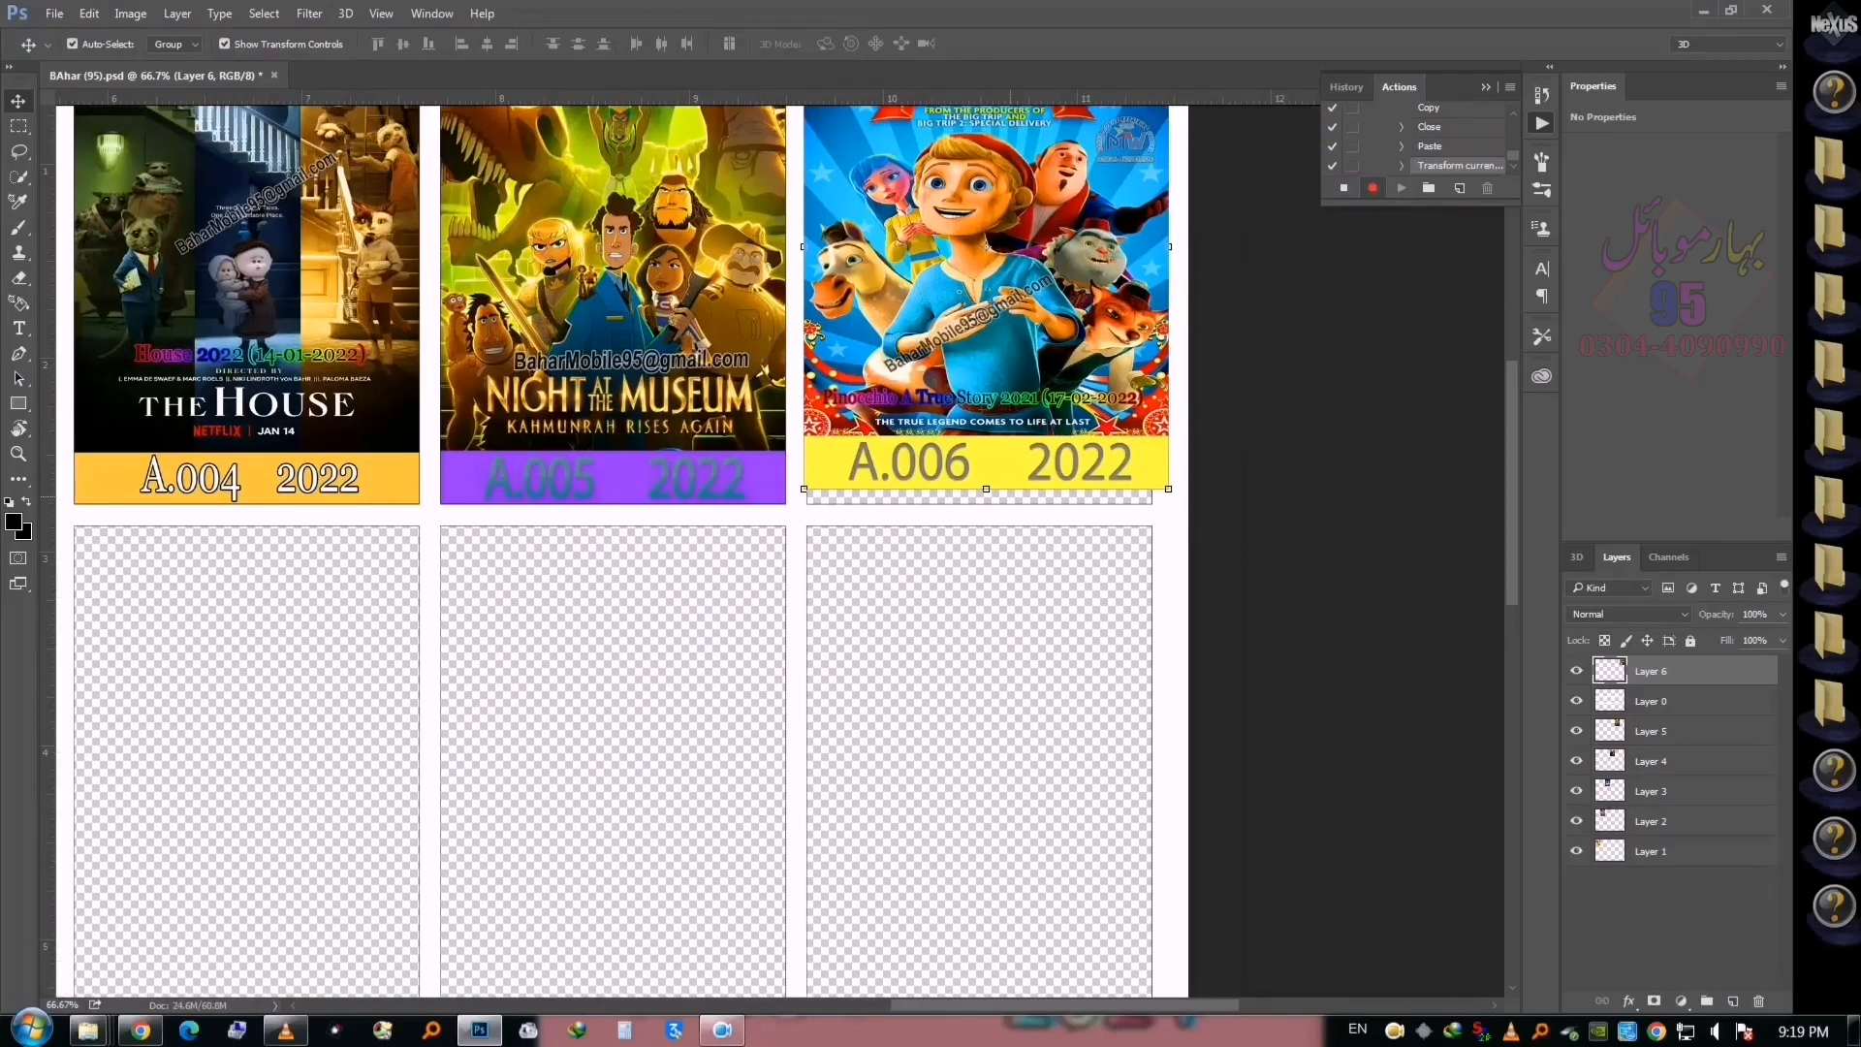
key(ctrl+plus)
key(ctrl+plus)
drag(1167, 502, 1117, 551)
key(Return)
drag(1651, 700, 1646, 661)
right_click(1094, 628)
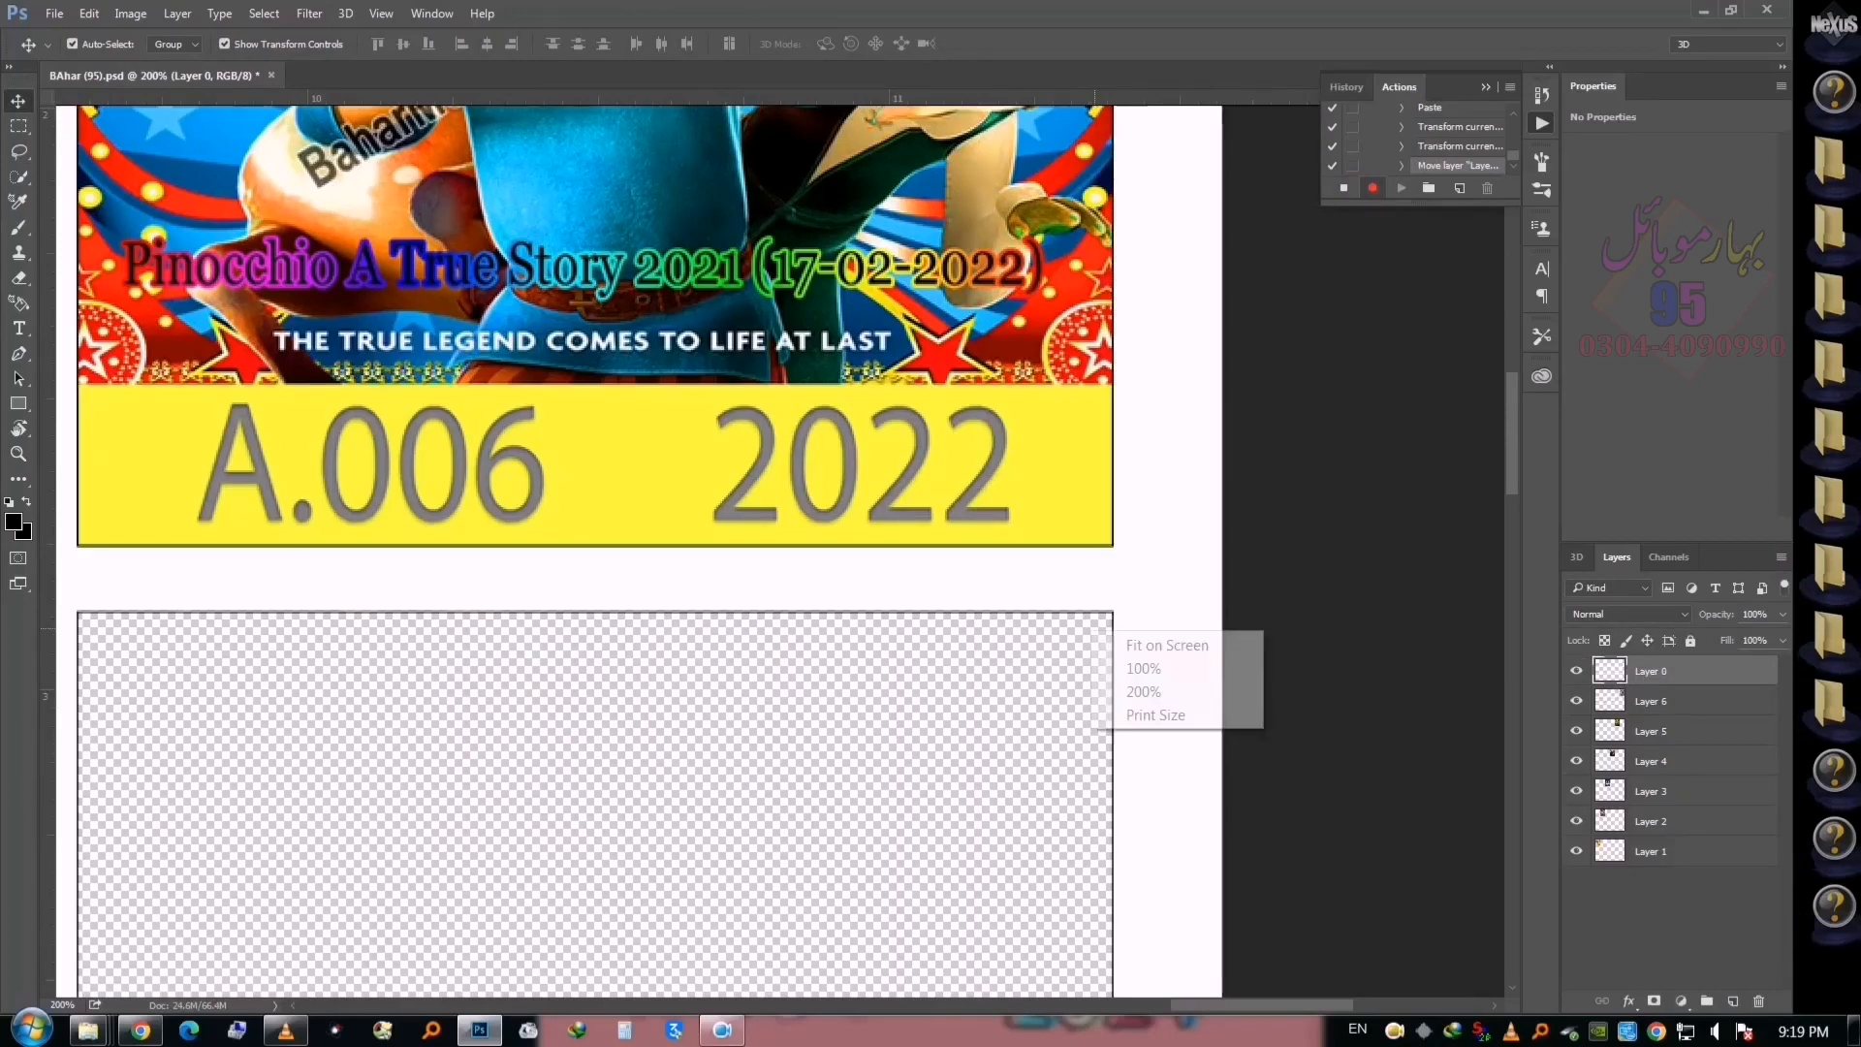
Open 07 from the Bahar (95) folder, copy the whole poster image and close the file
click(1167, 644)
key(ctrl+o)
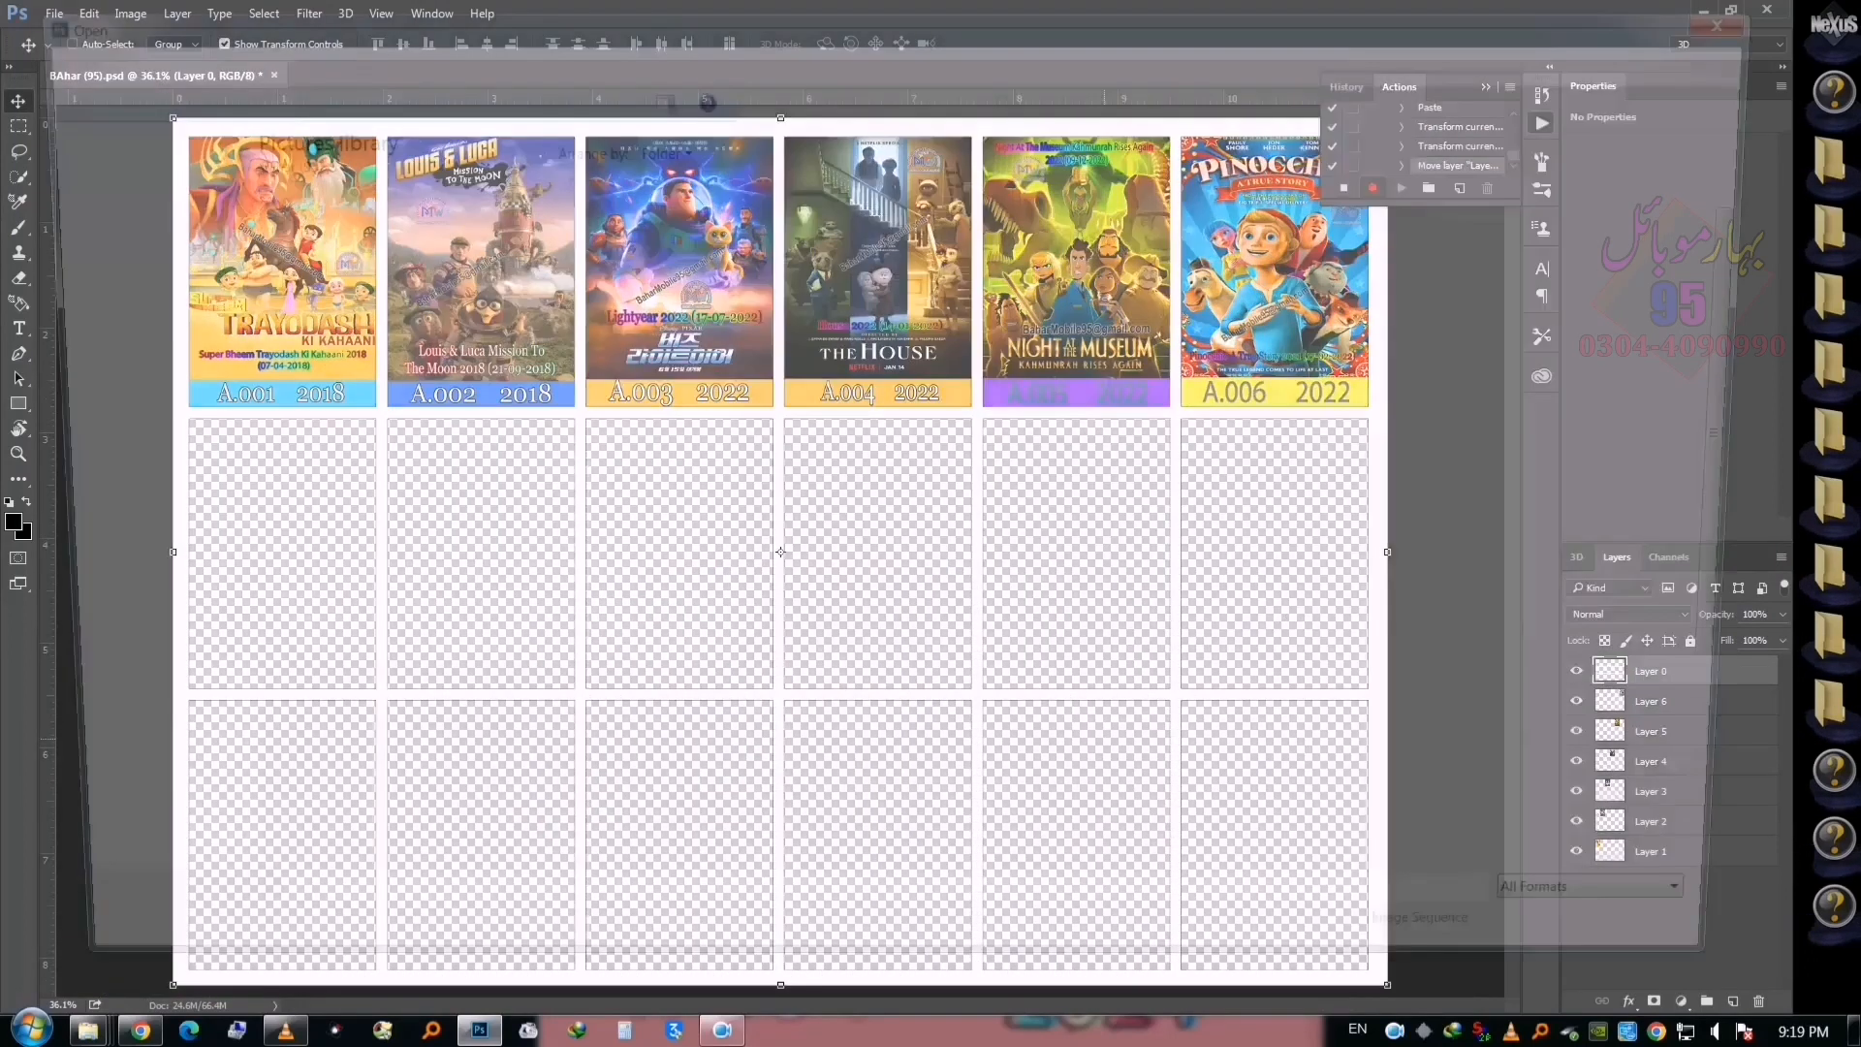
double_click(345, 560)
key(ctrl+a)
key(ctrl+c)
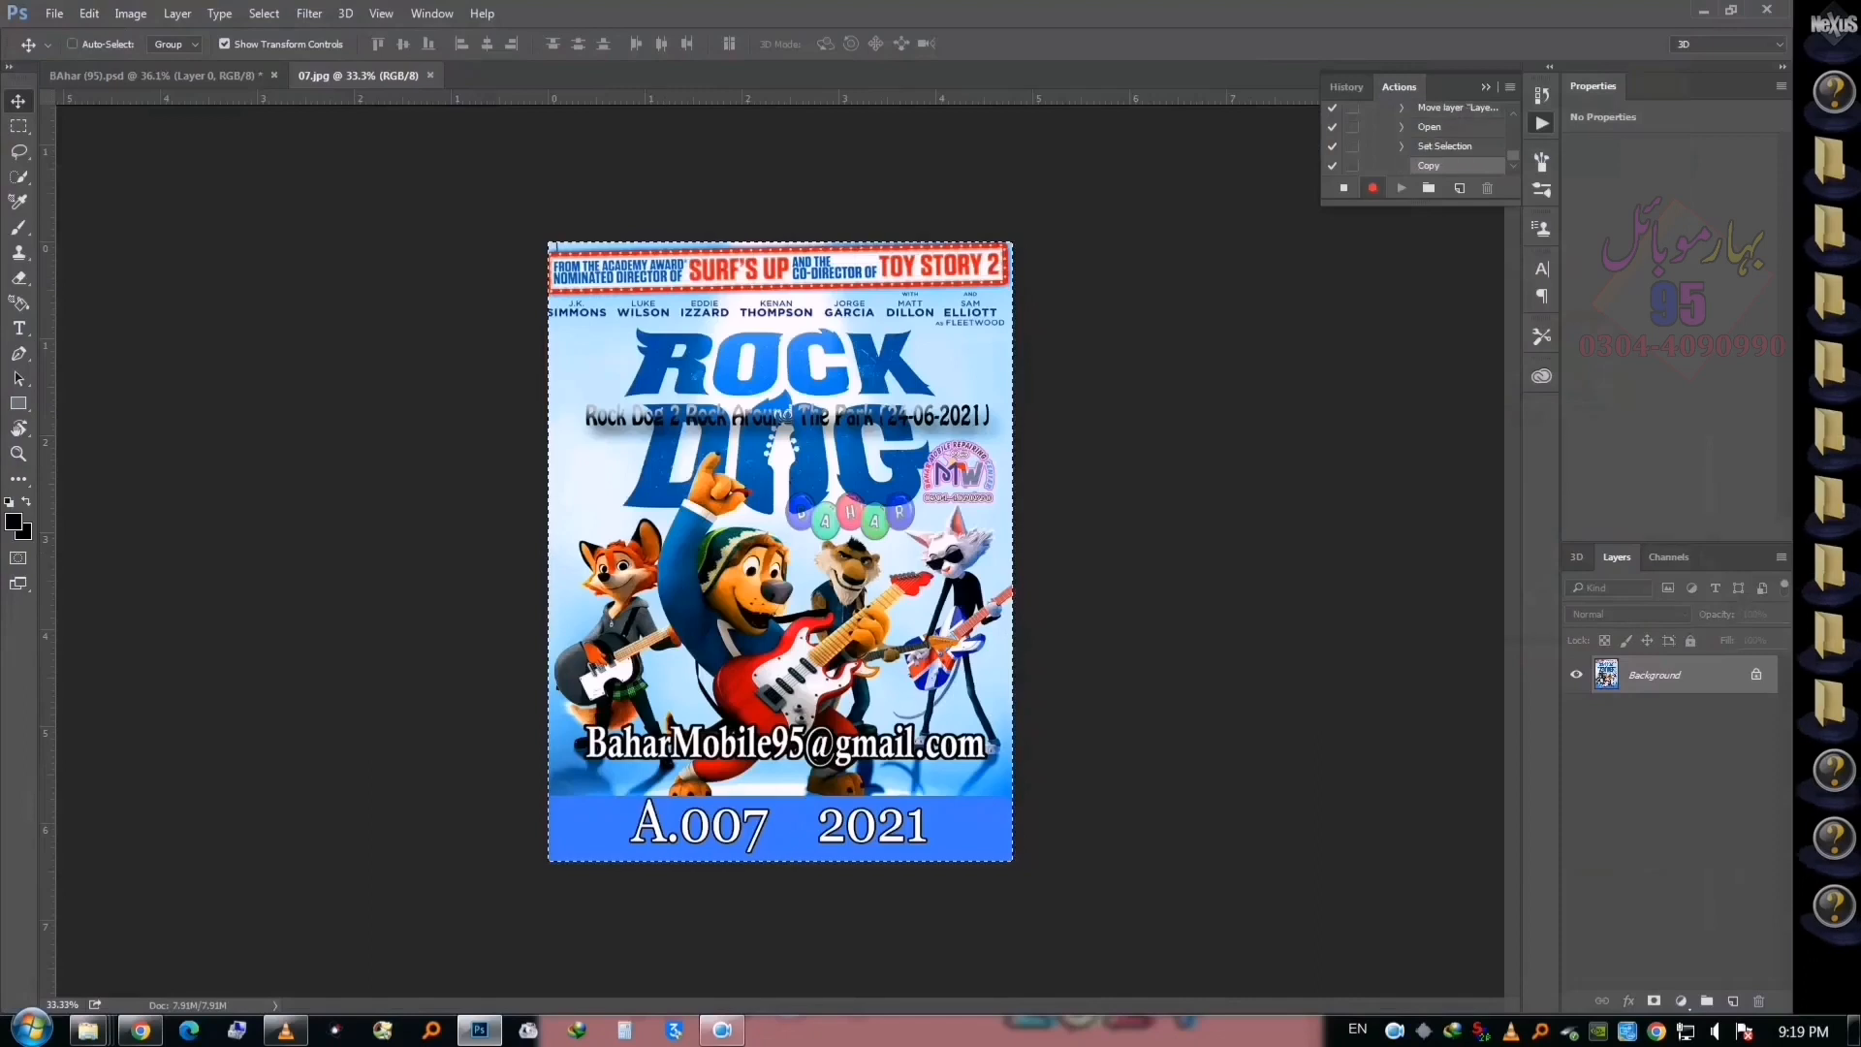
key(ctrl+w)
Paste the seventh poster, scale it to about 42.2% and place it over the middle row's first window
key(ctrl+v)
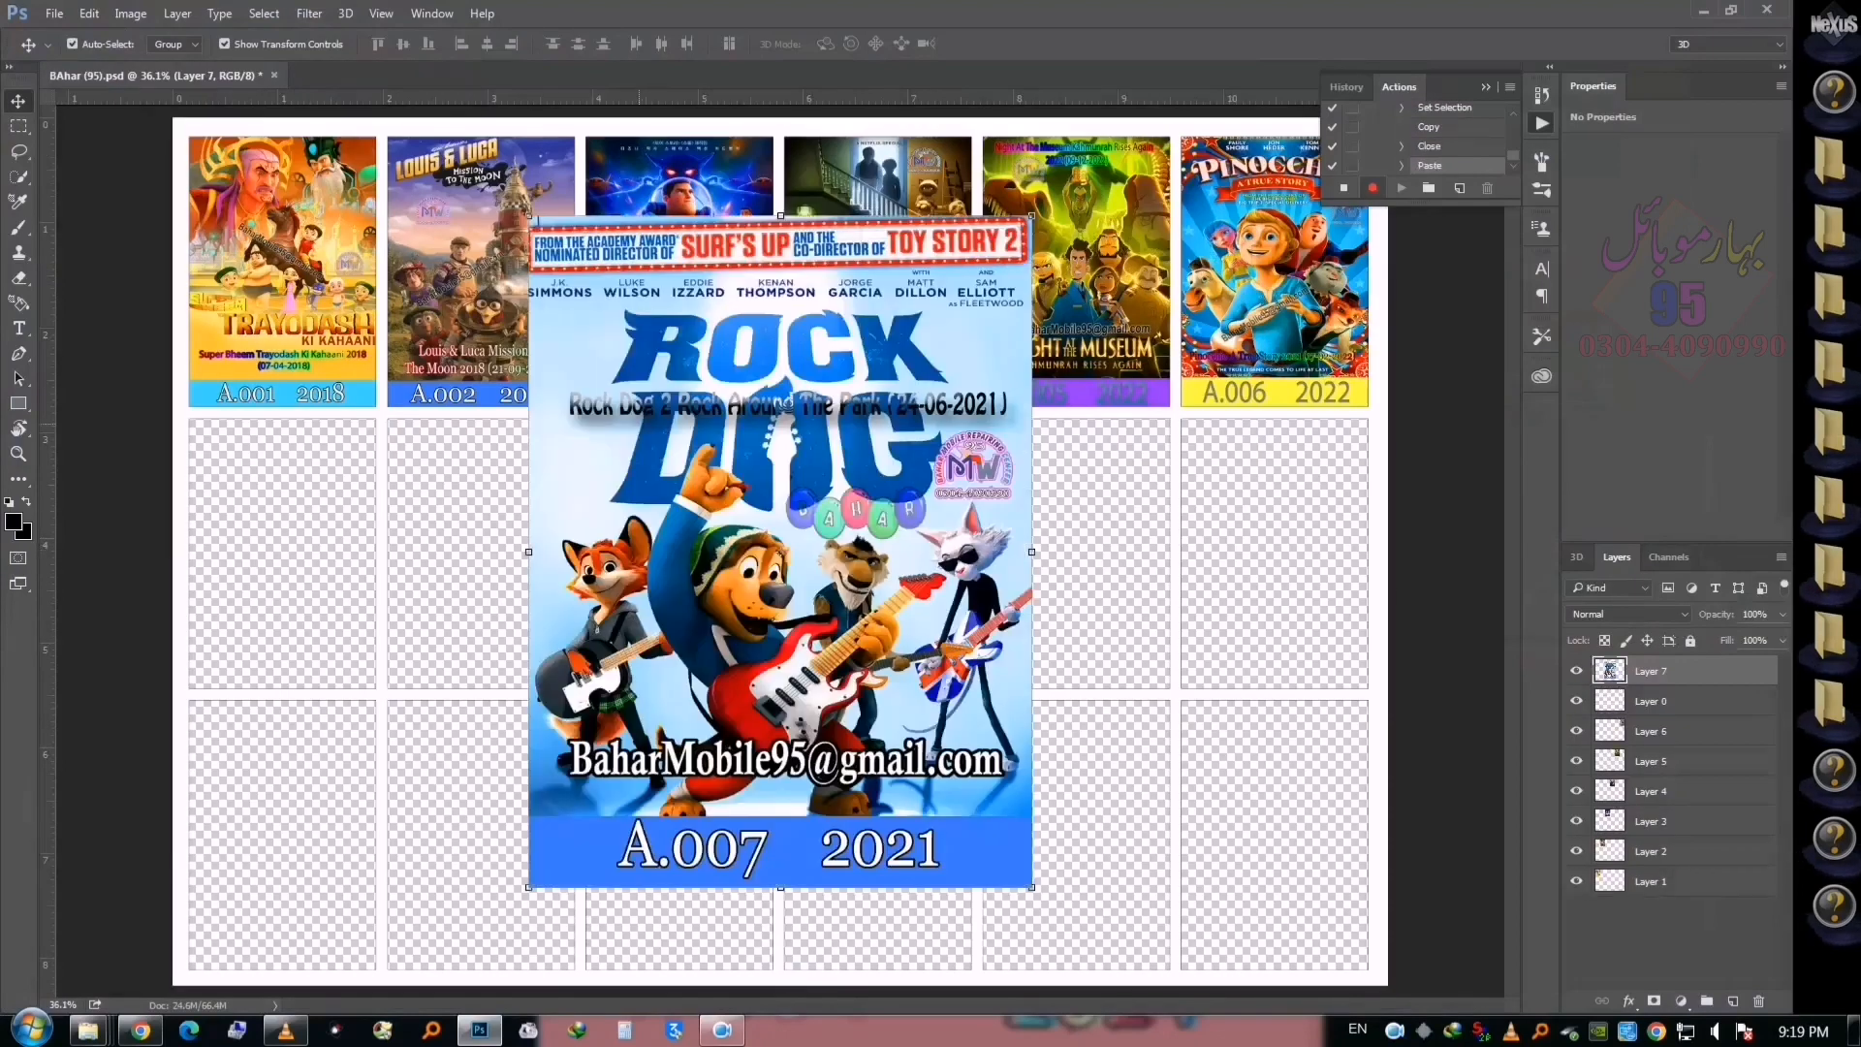
key(ctrl+t)
drag(1031, 215, 902, 387)
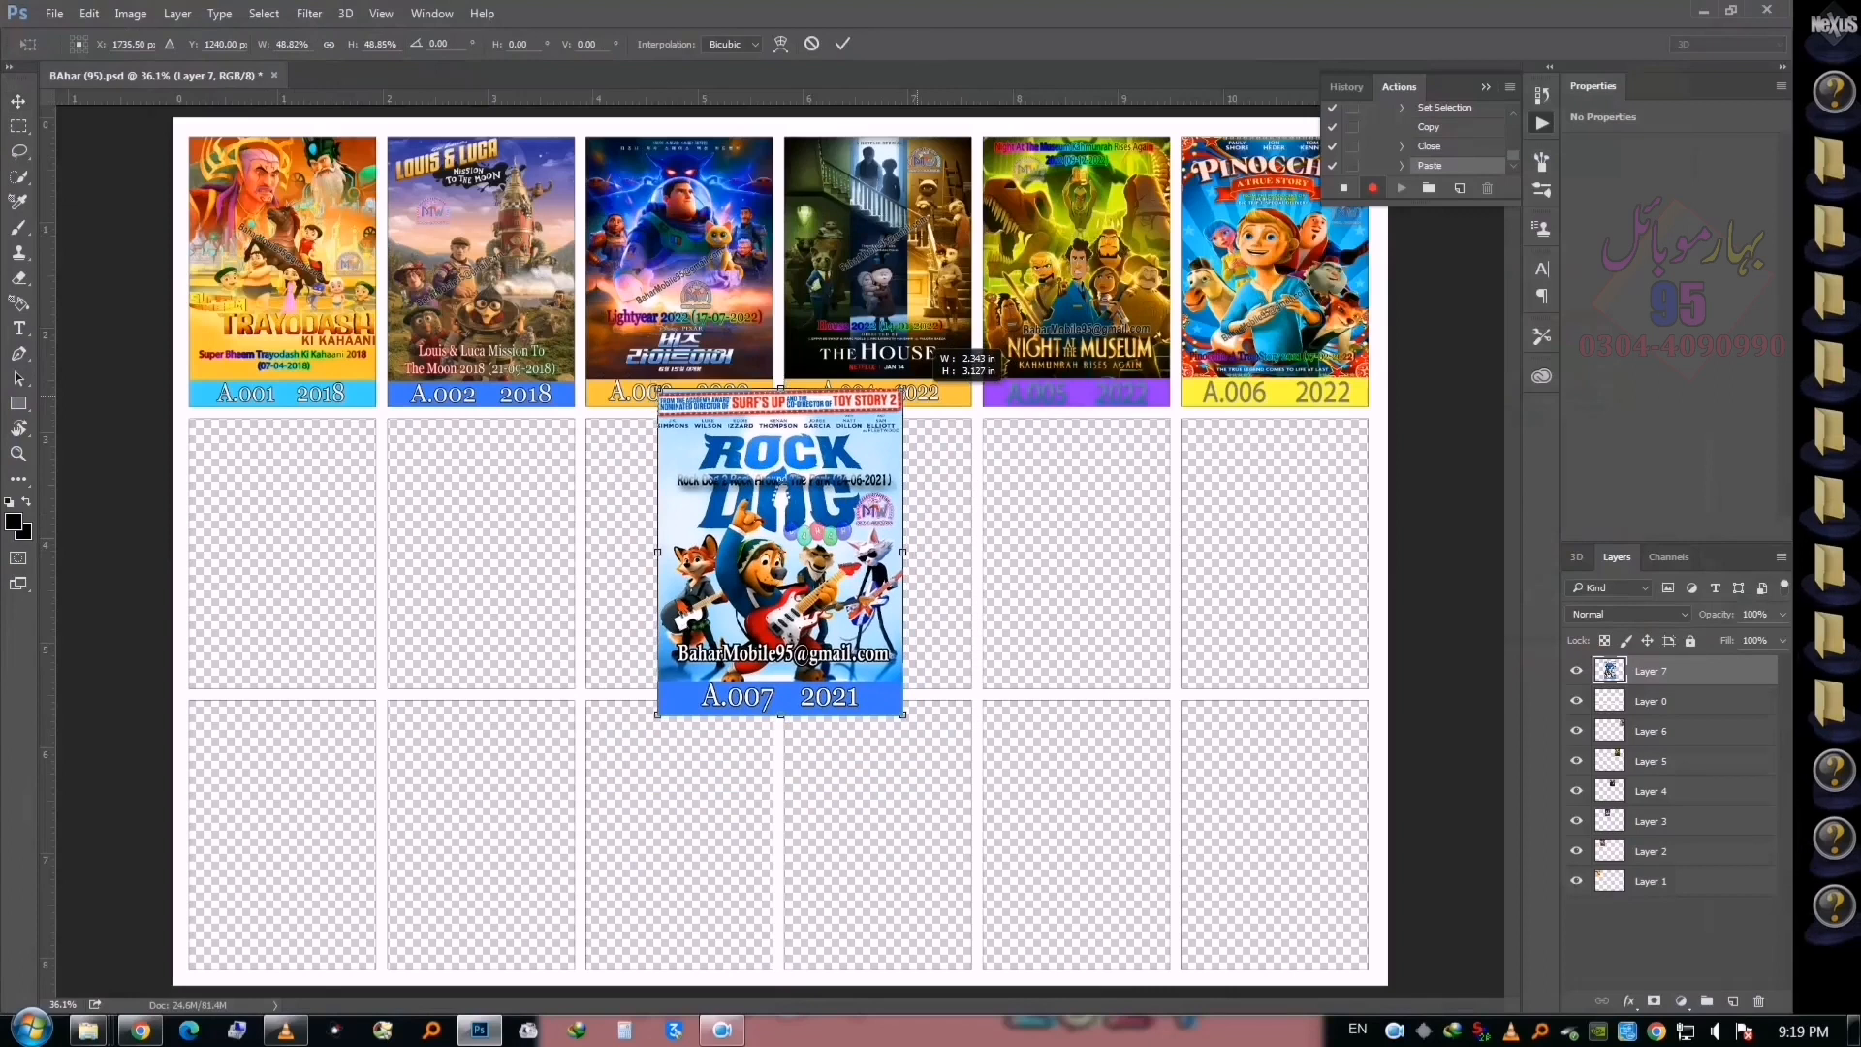
drag(912, 396, 897, 417)
drag(810, 471, 343, 415)
drag(369, 479, 370, 491)
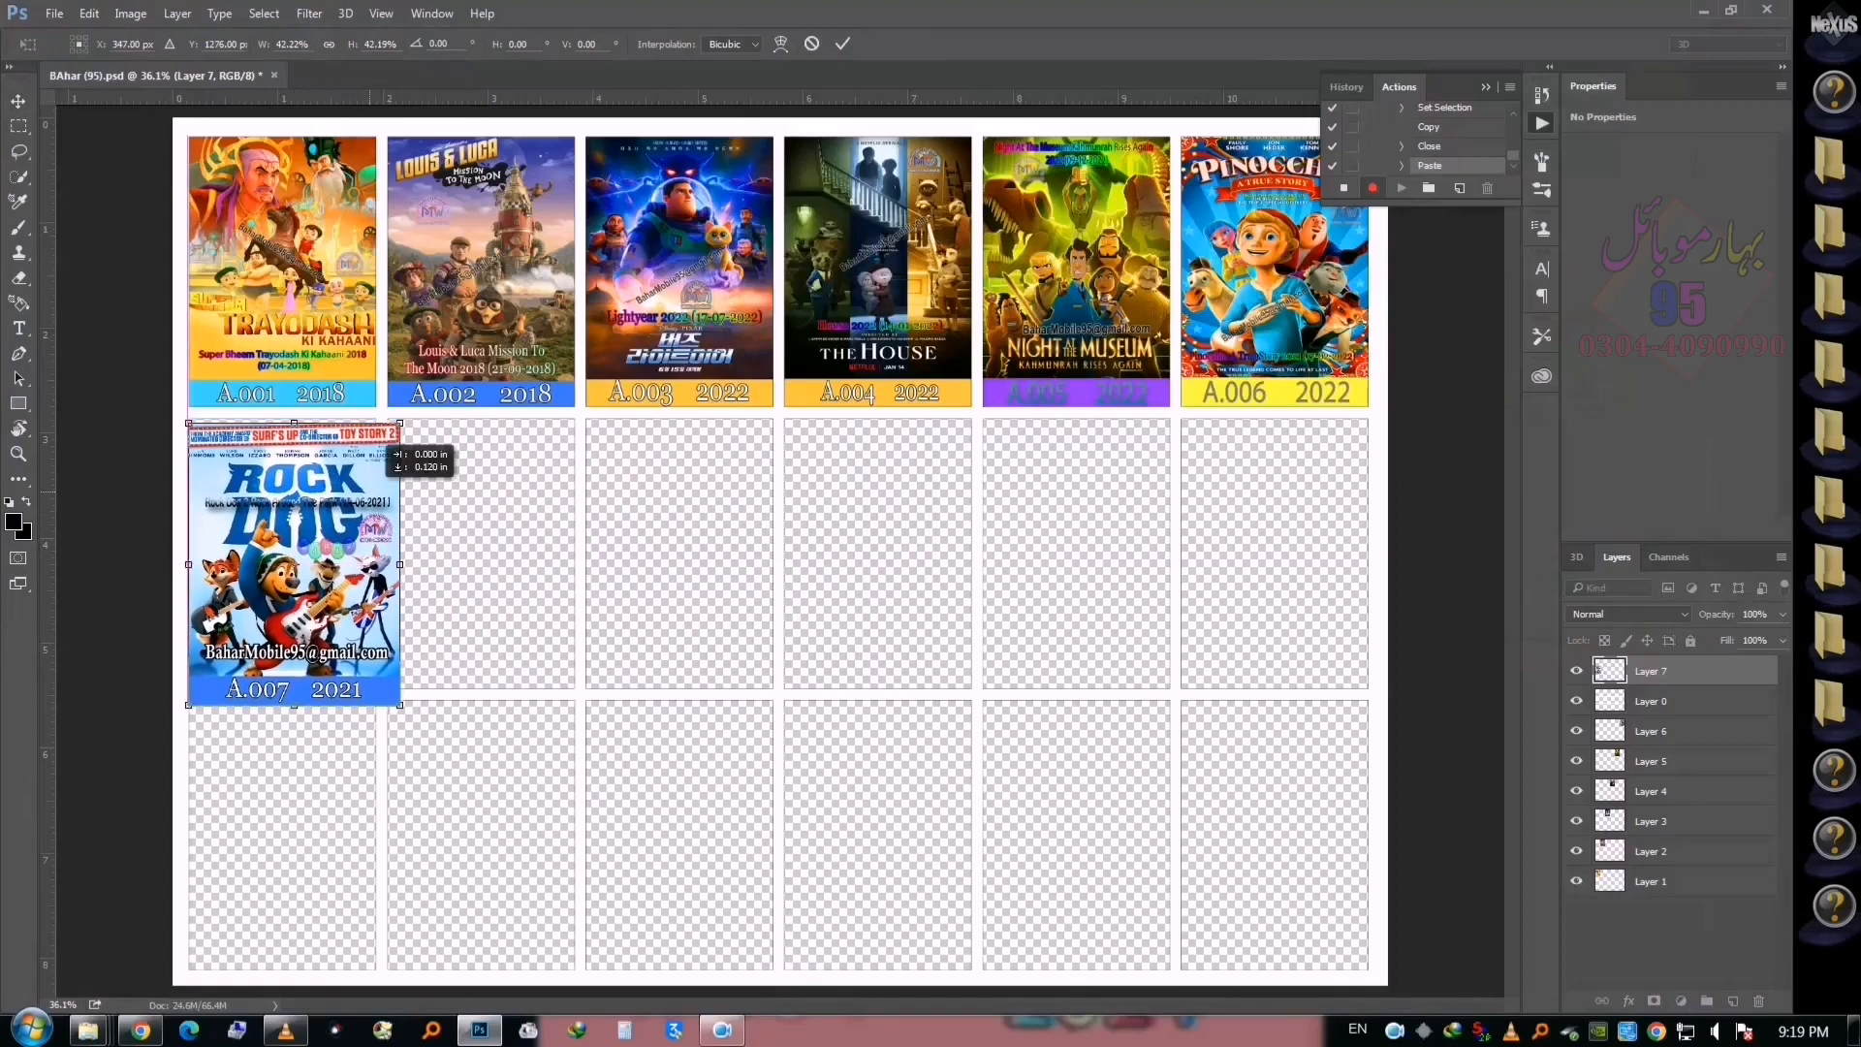
key(Up)
key(Up)
key(Up)
key(Up)
key(Return)
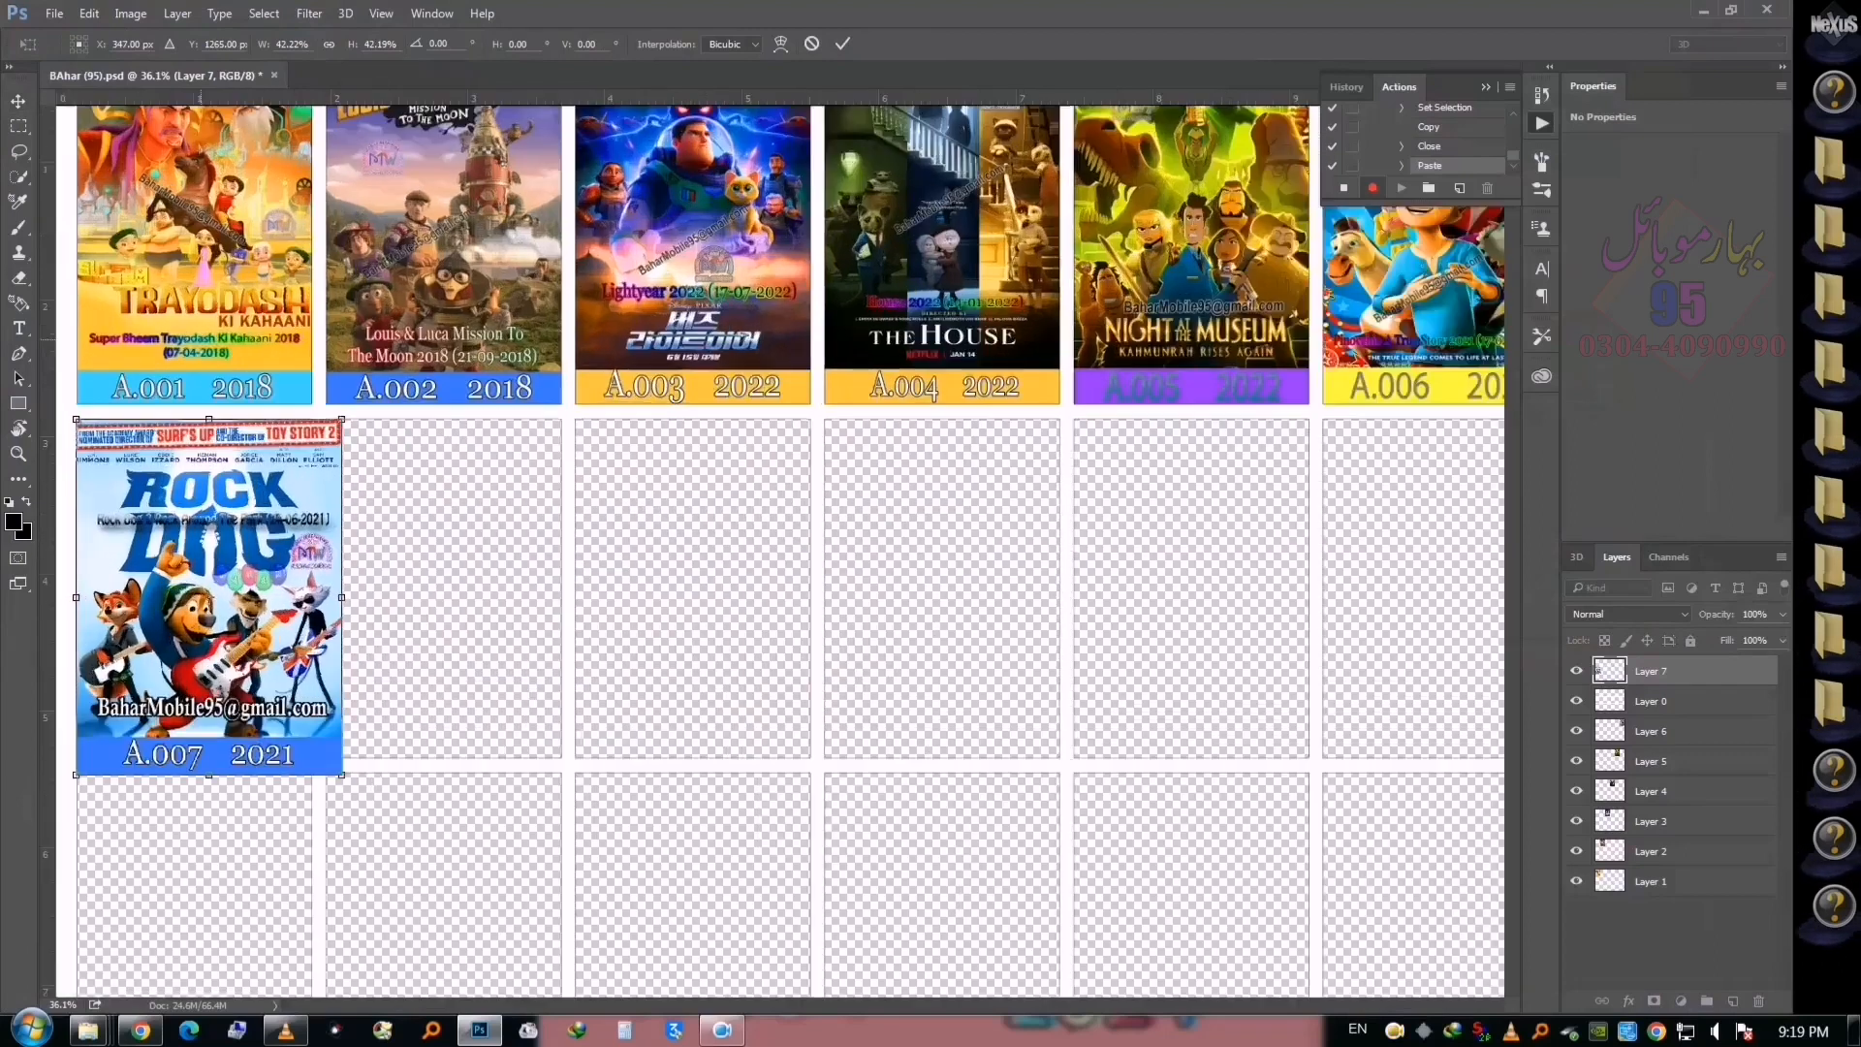
Nudge the seventh poster until its upper-left corner lines up with the corner of its window
key(ctrl+1)
key(Right)
key(Right)
key(Right)
key(Right)
key(Right)
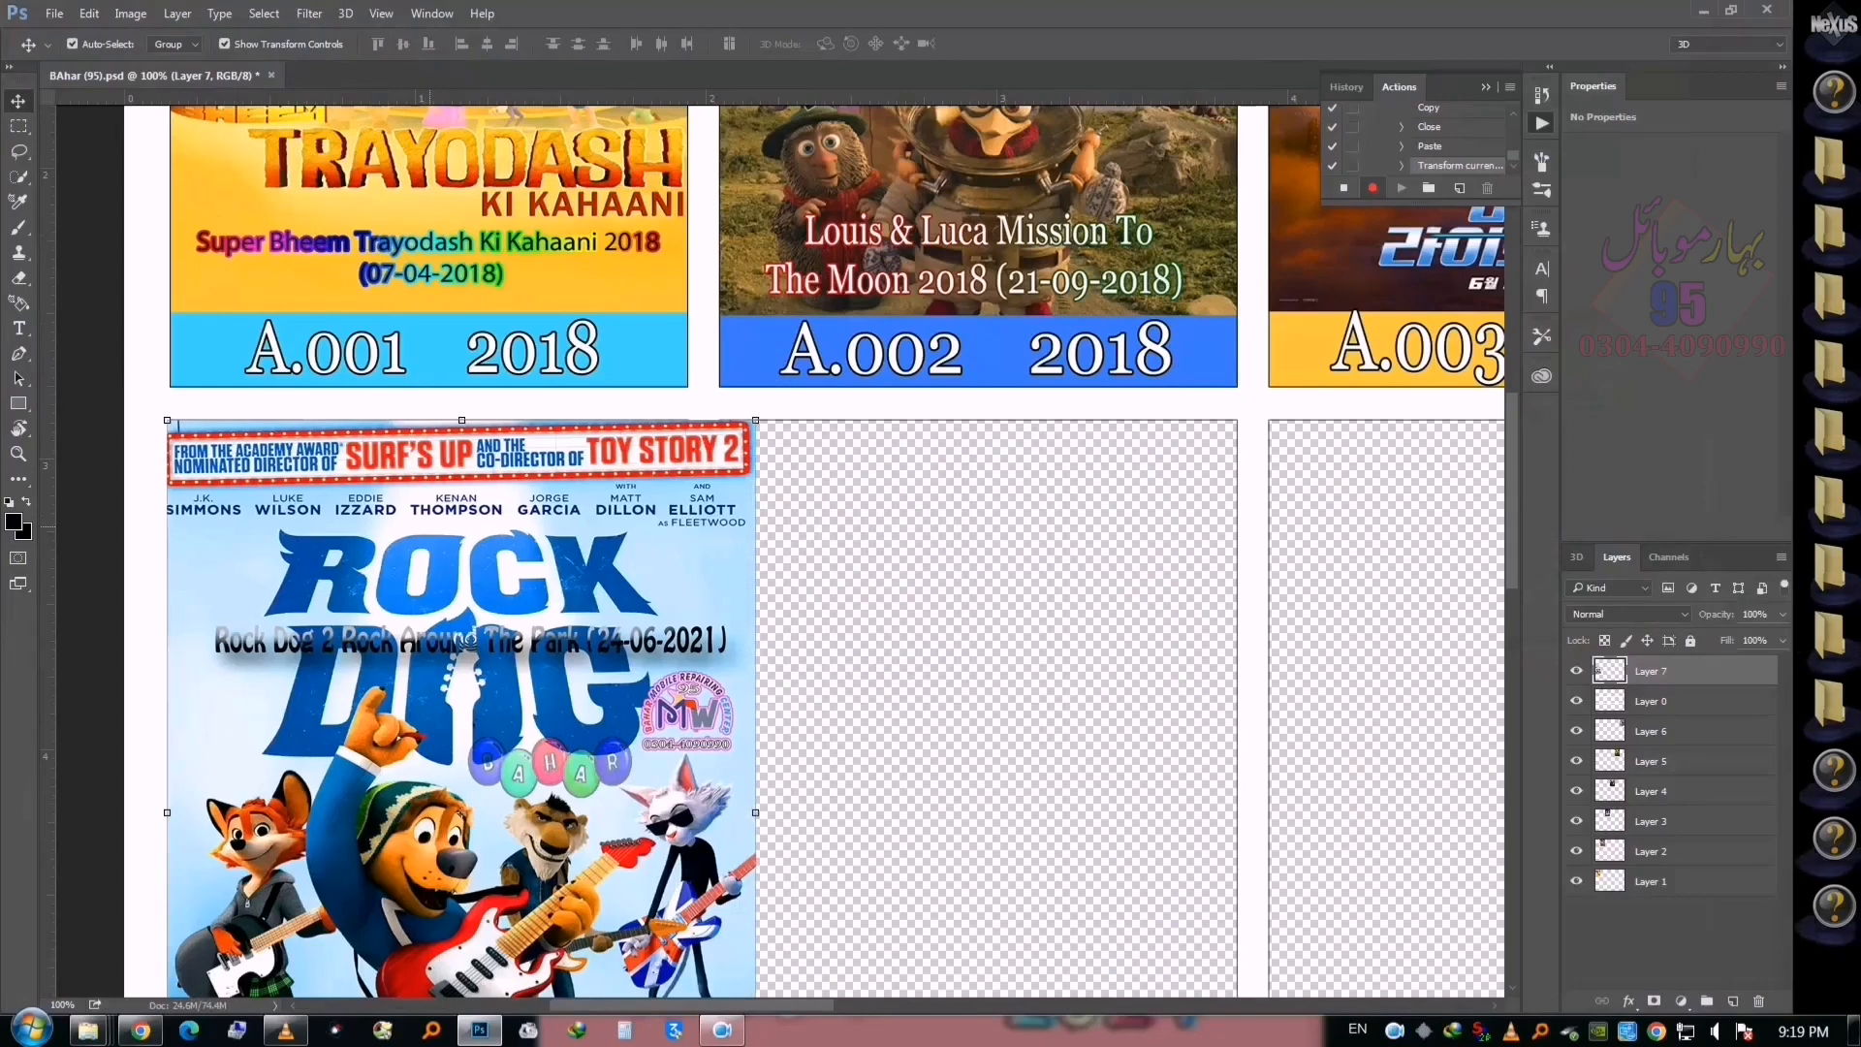
key(Left)
key(Left)
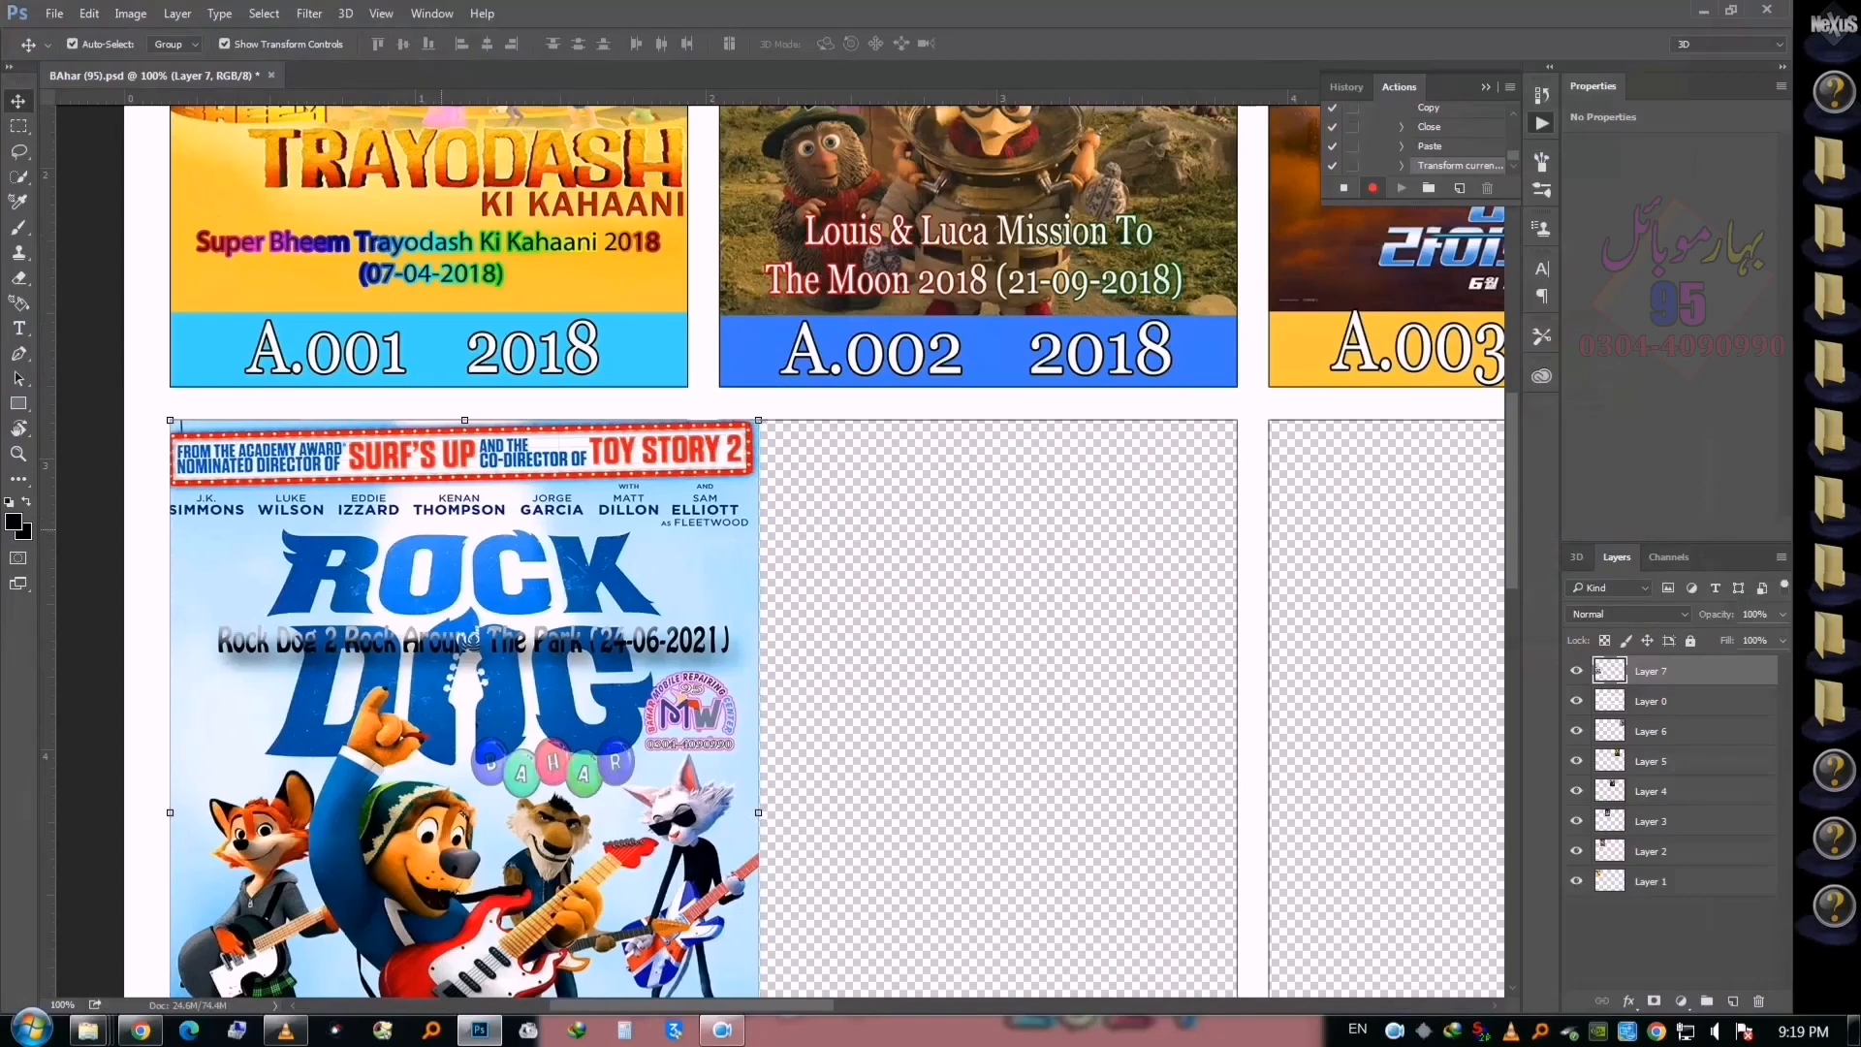
key(Up)
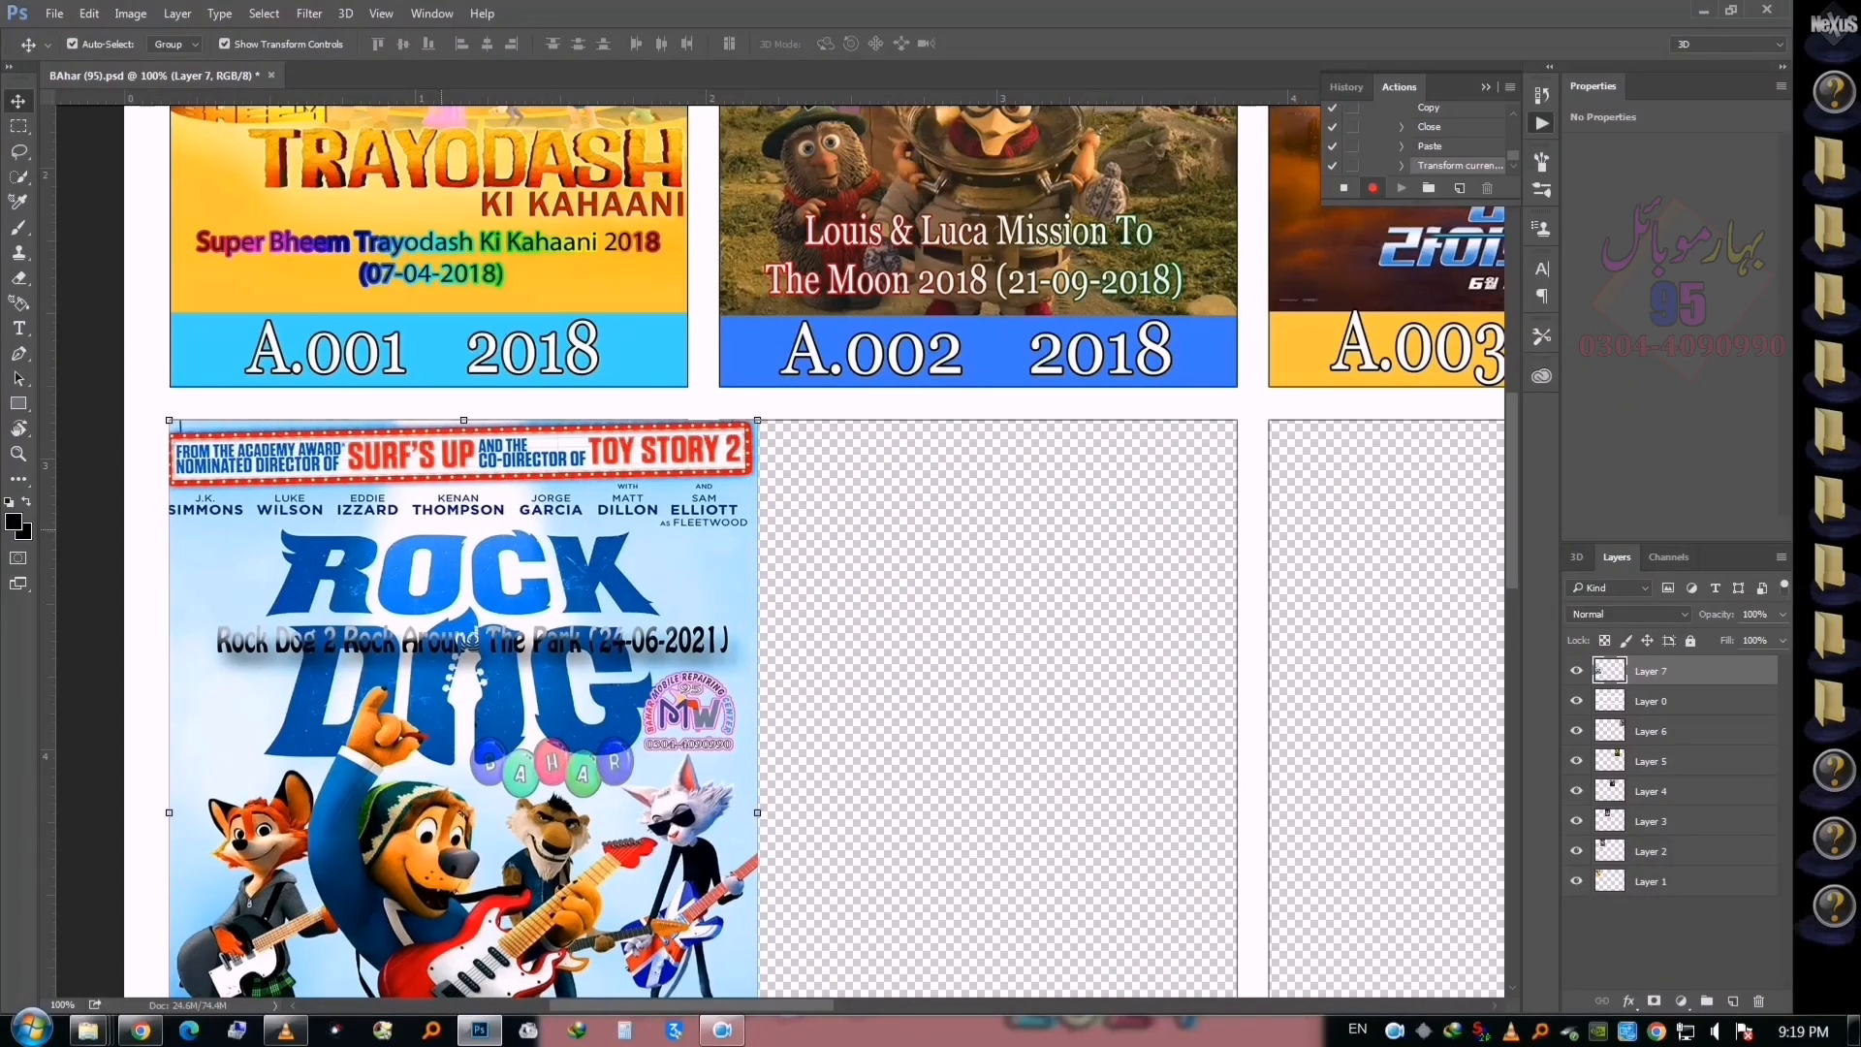
Resize the seventh poster from its lower-right corner to fill its window and move Layer 0 above it
scroll(820, 544, down, 3)
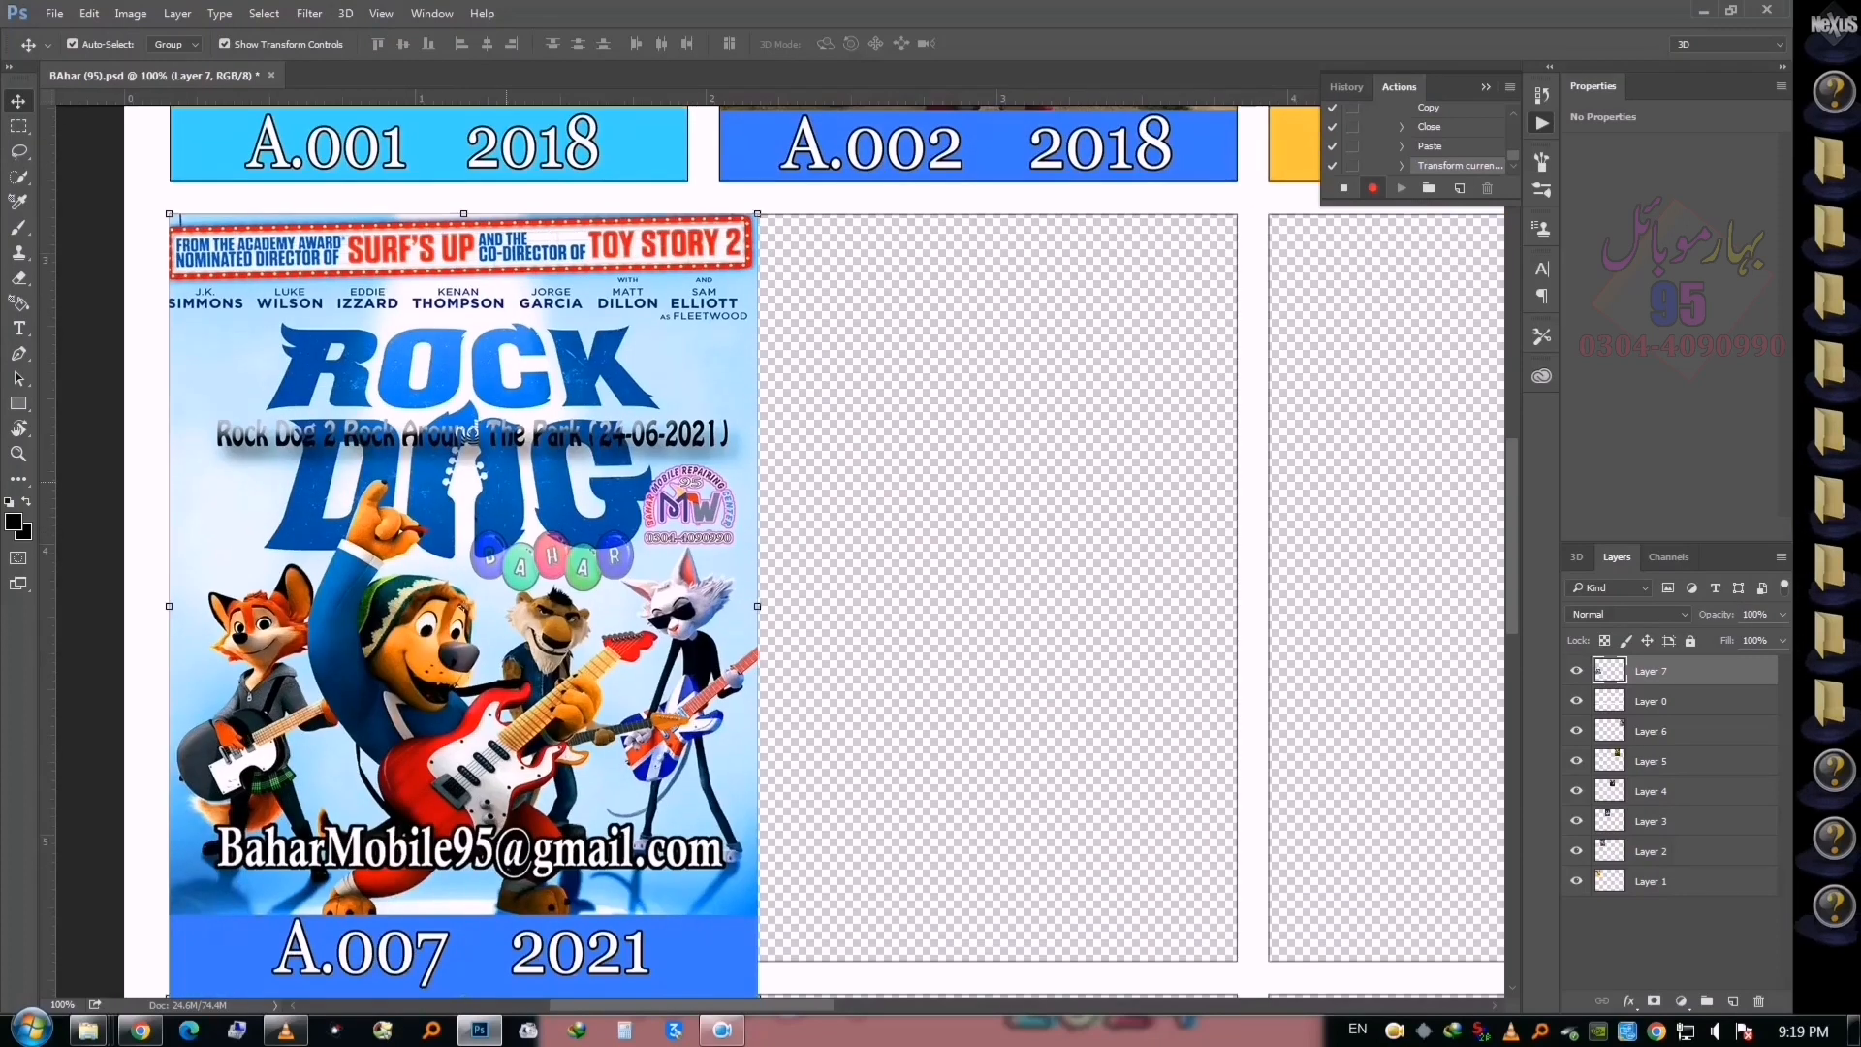
scroll(820, 544, down, 5)
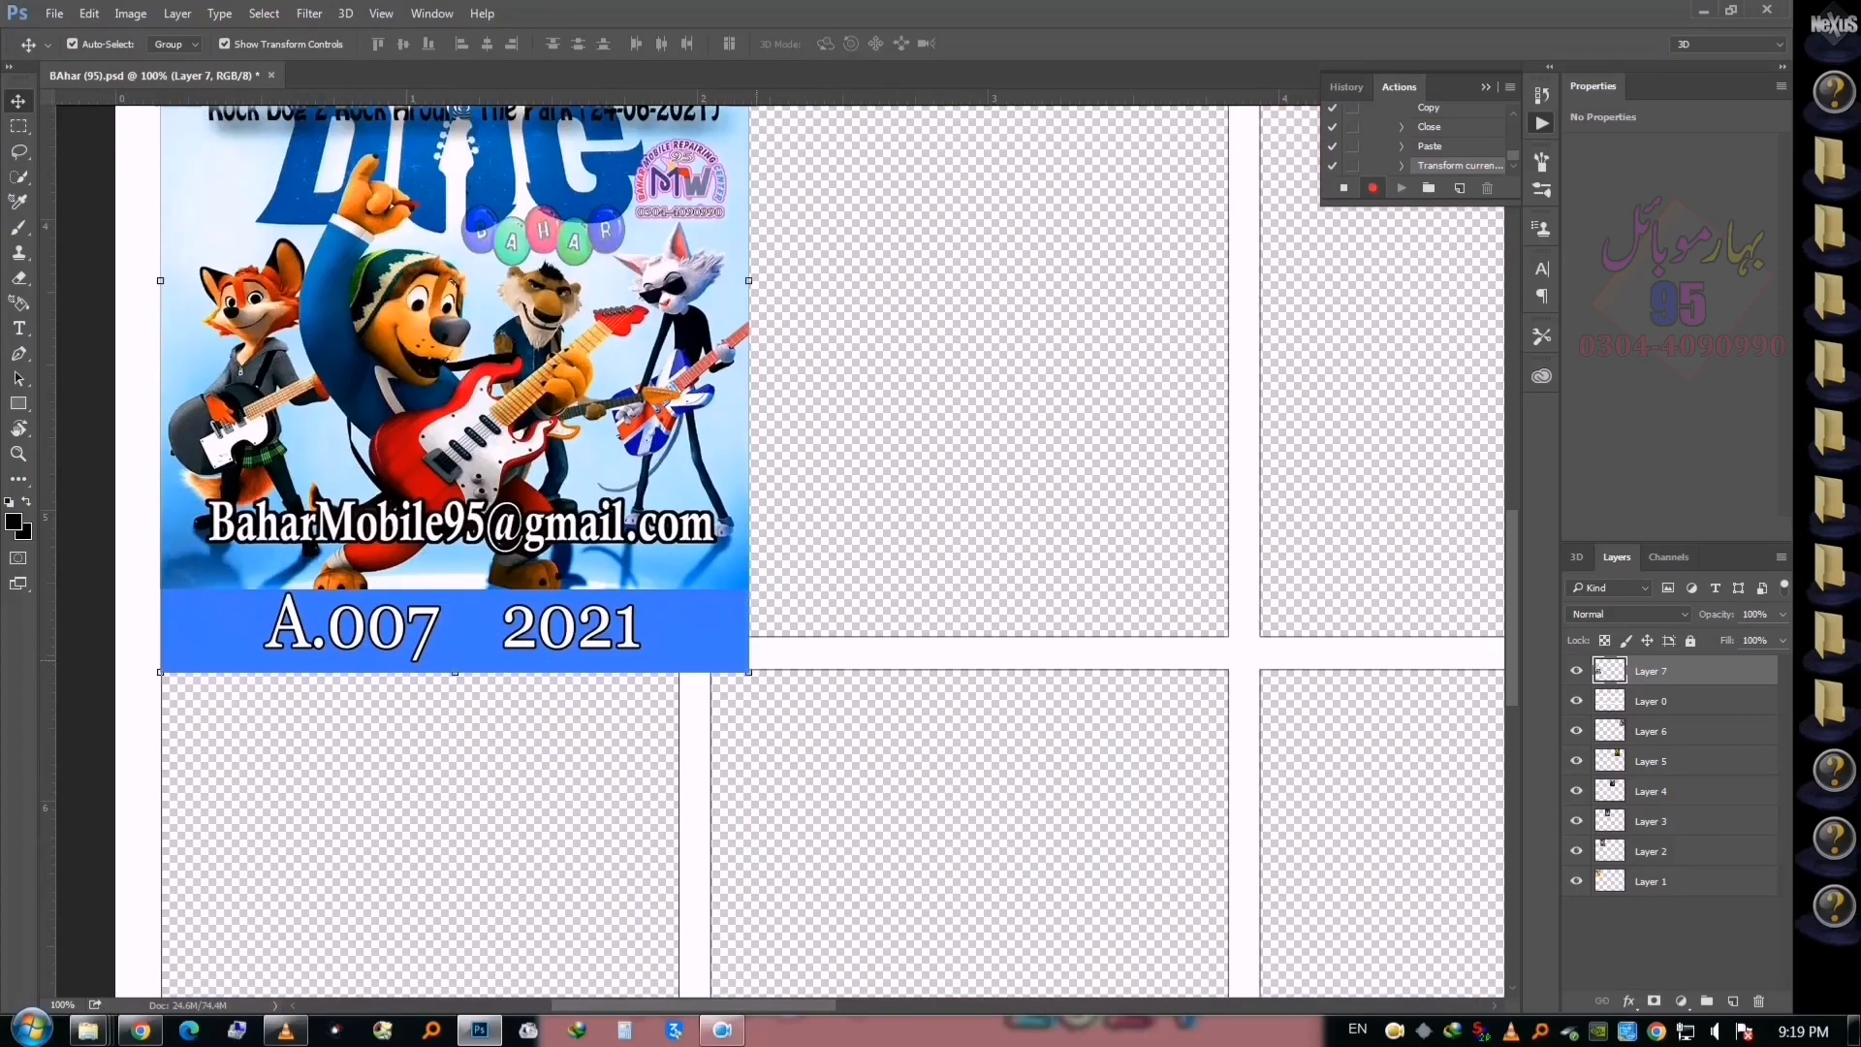
drag(749, 671, 682, 638)
key(Return)
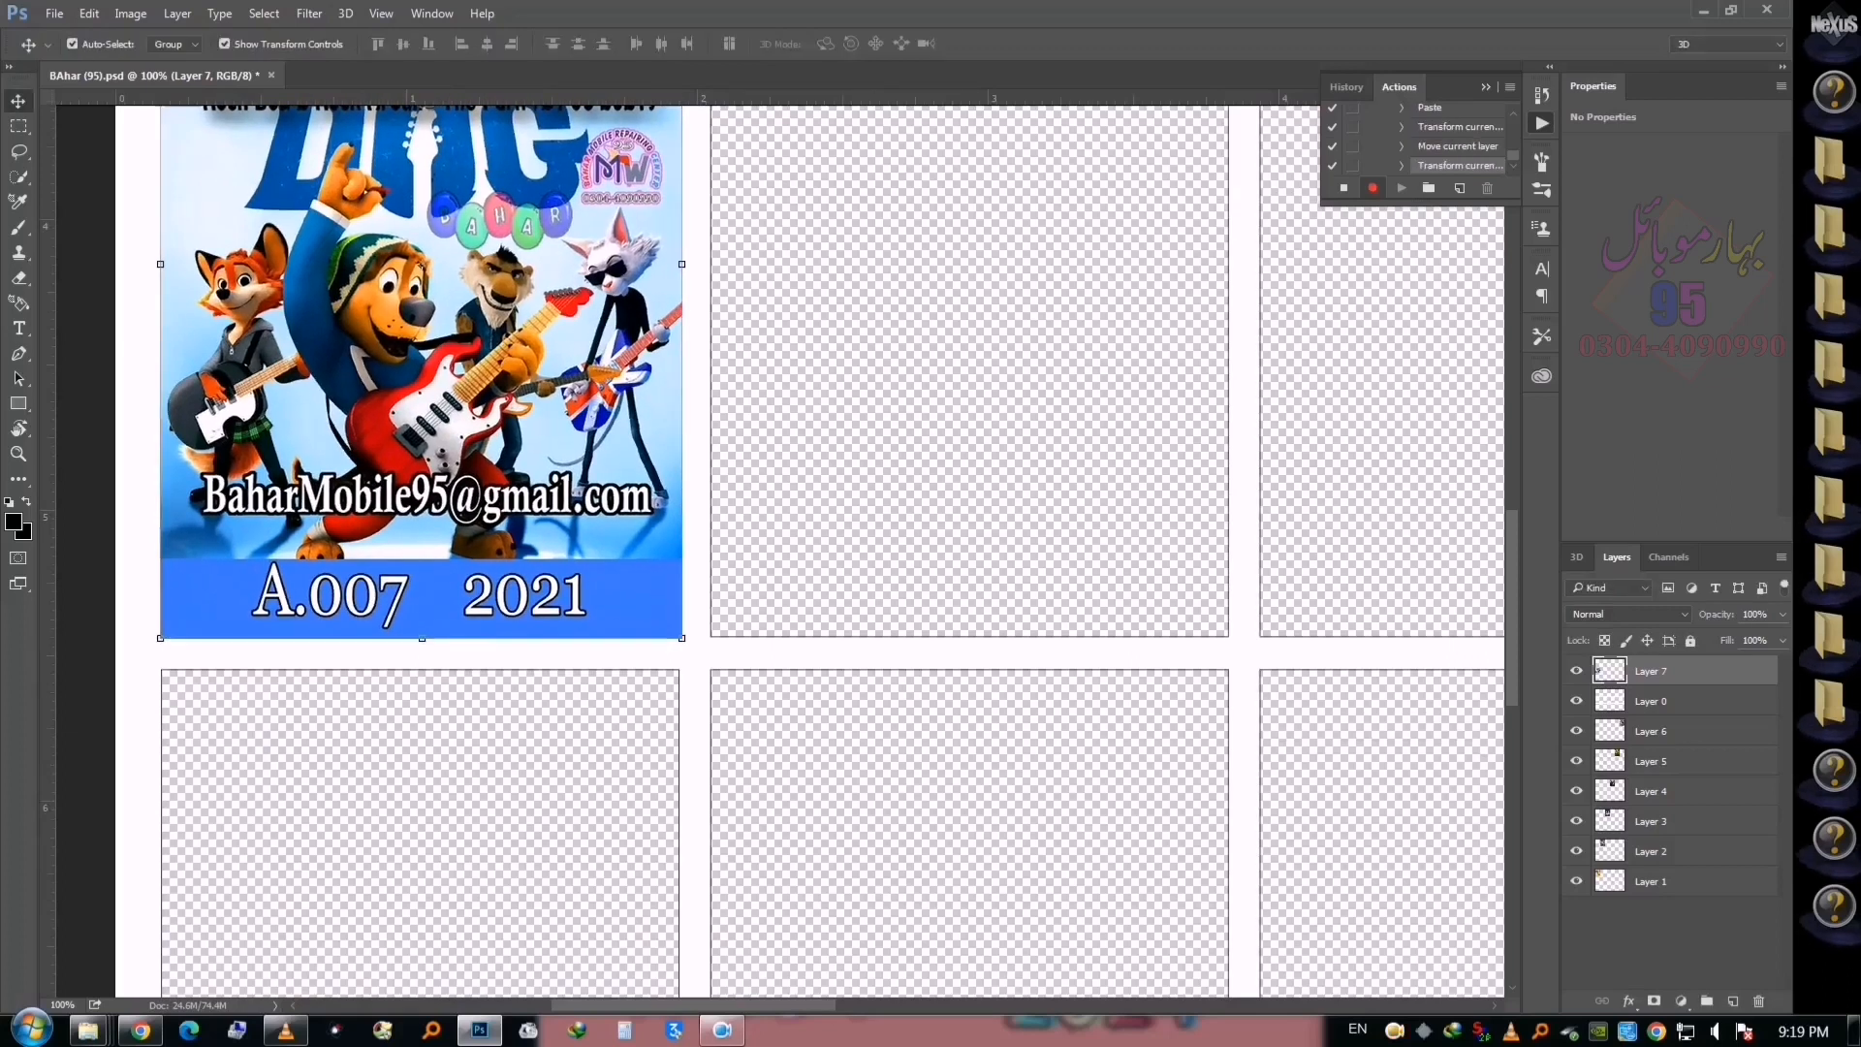
drag(1650, 701, 1651, 661)
Open 08 from the Bahar (95) folder, copy the whole poster image and close the file
right_click(968, 531)
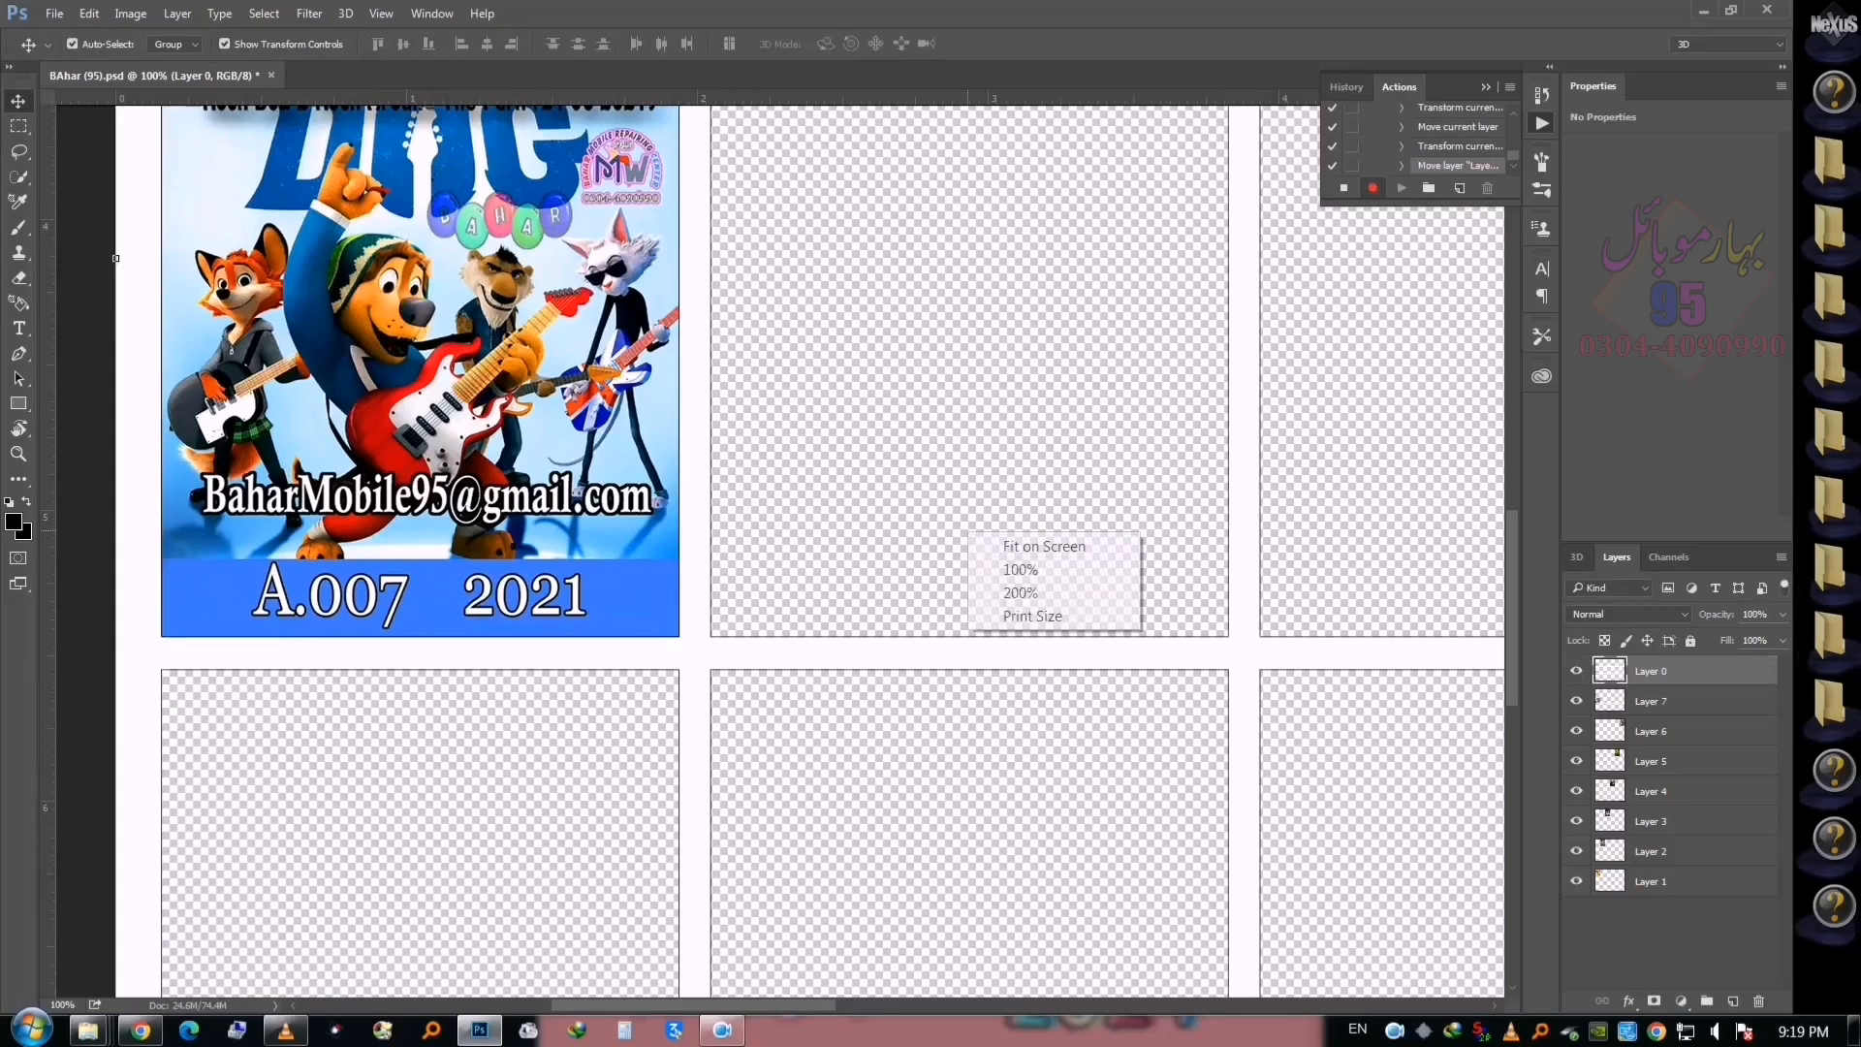
click(1008, 546)
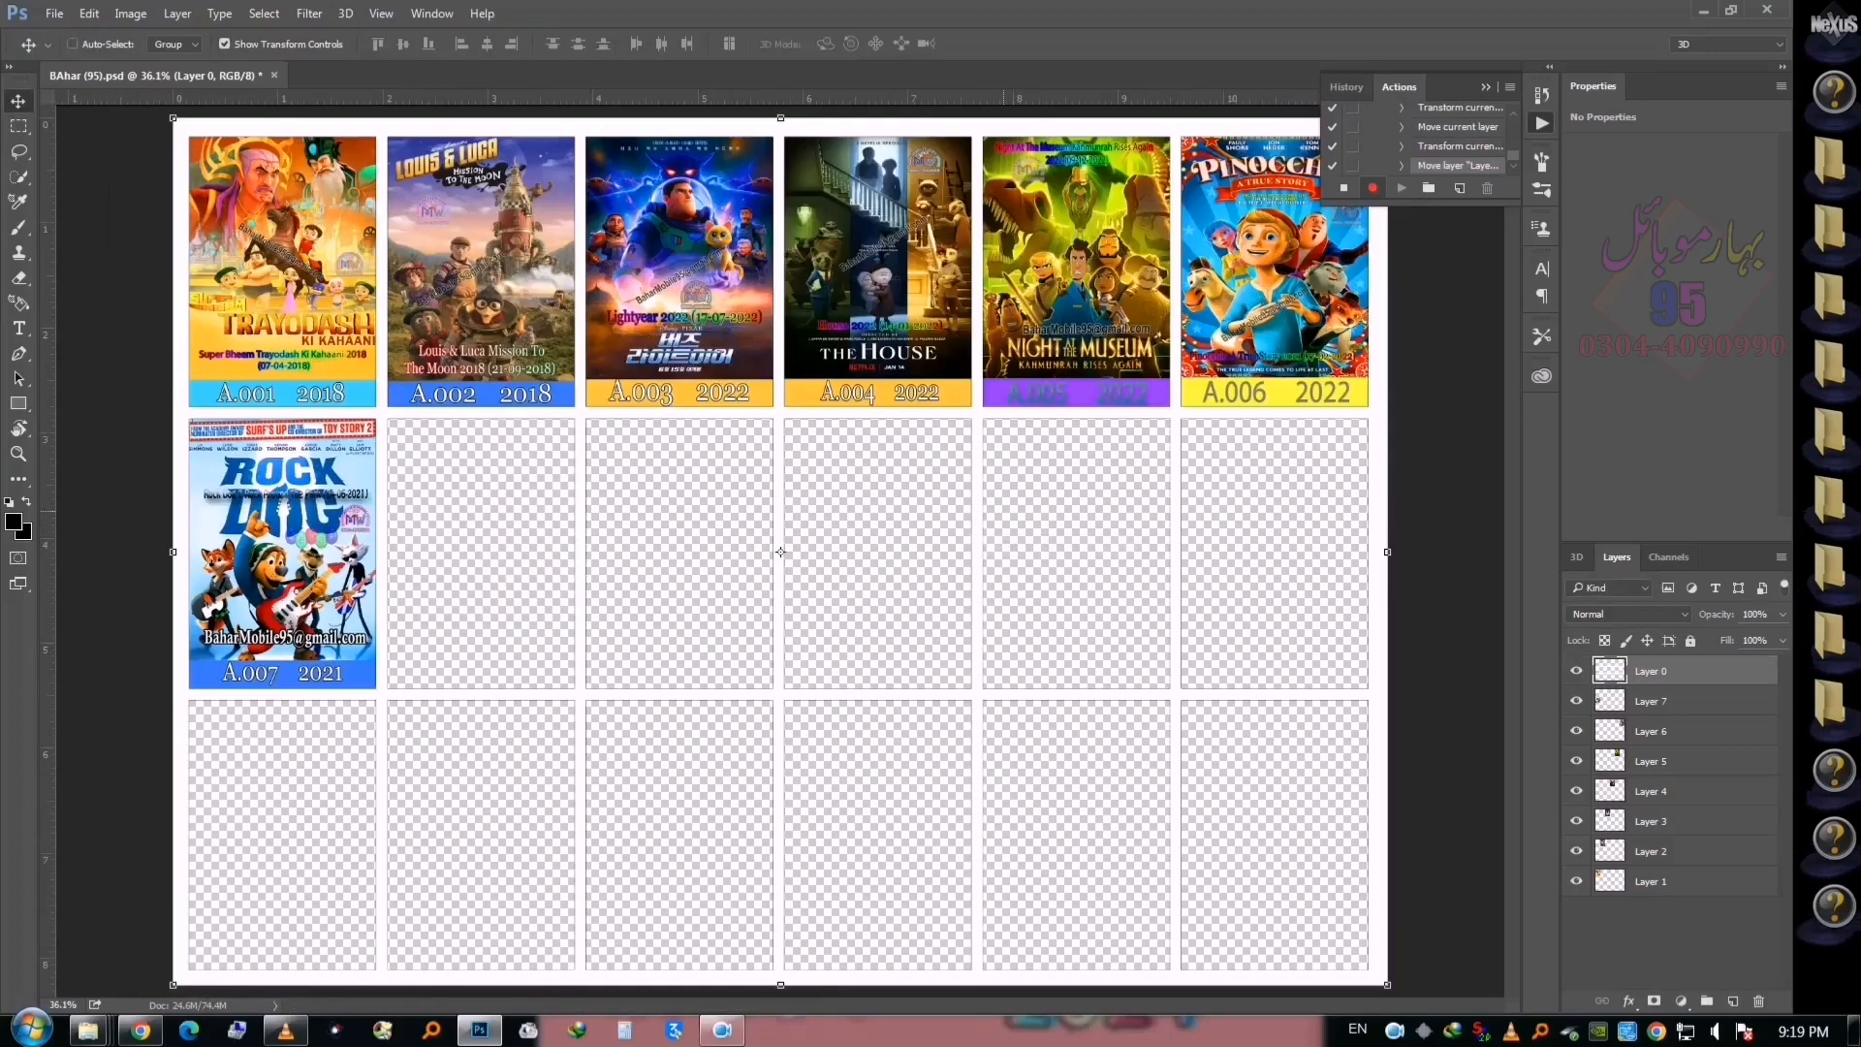
key(ctrl+o)
double_click(623, 581)
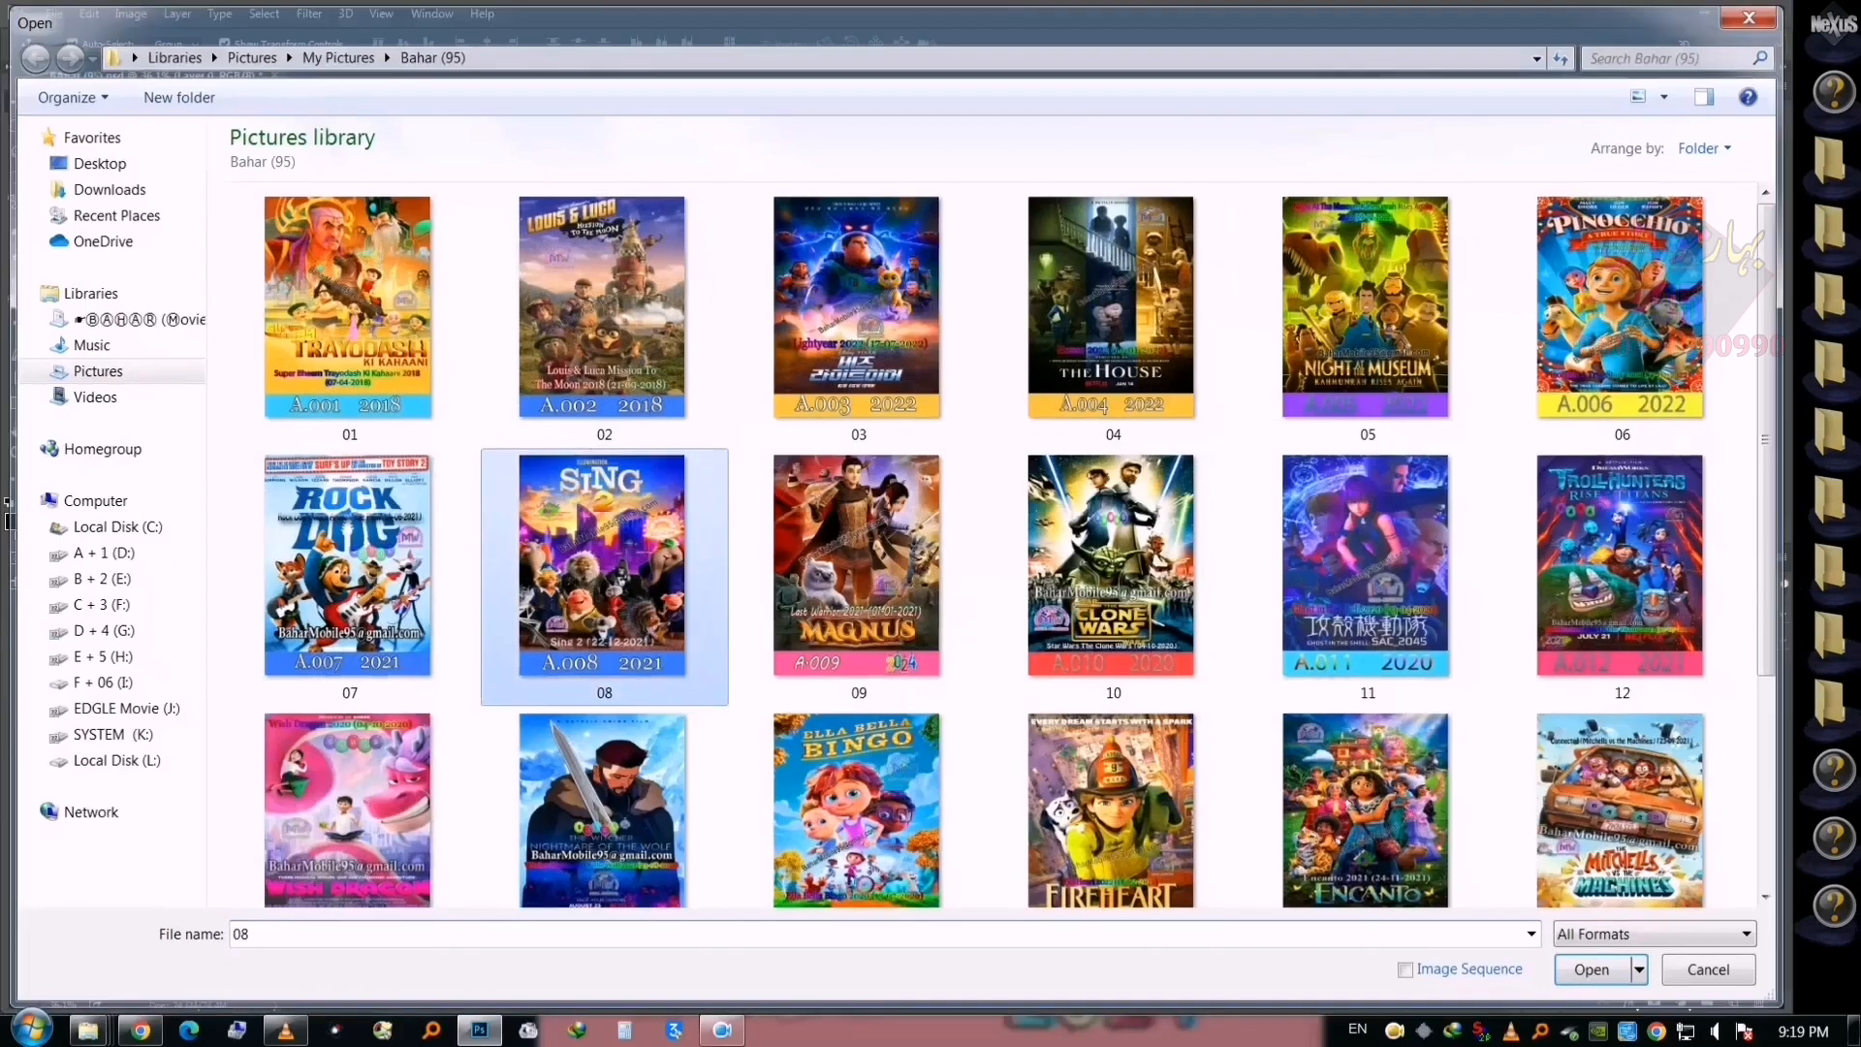
key(ctrl+a)
key(ctrl+c)
key(ctrl+w)
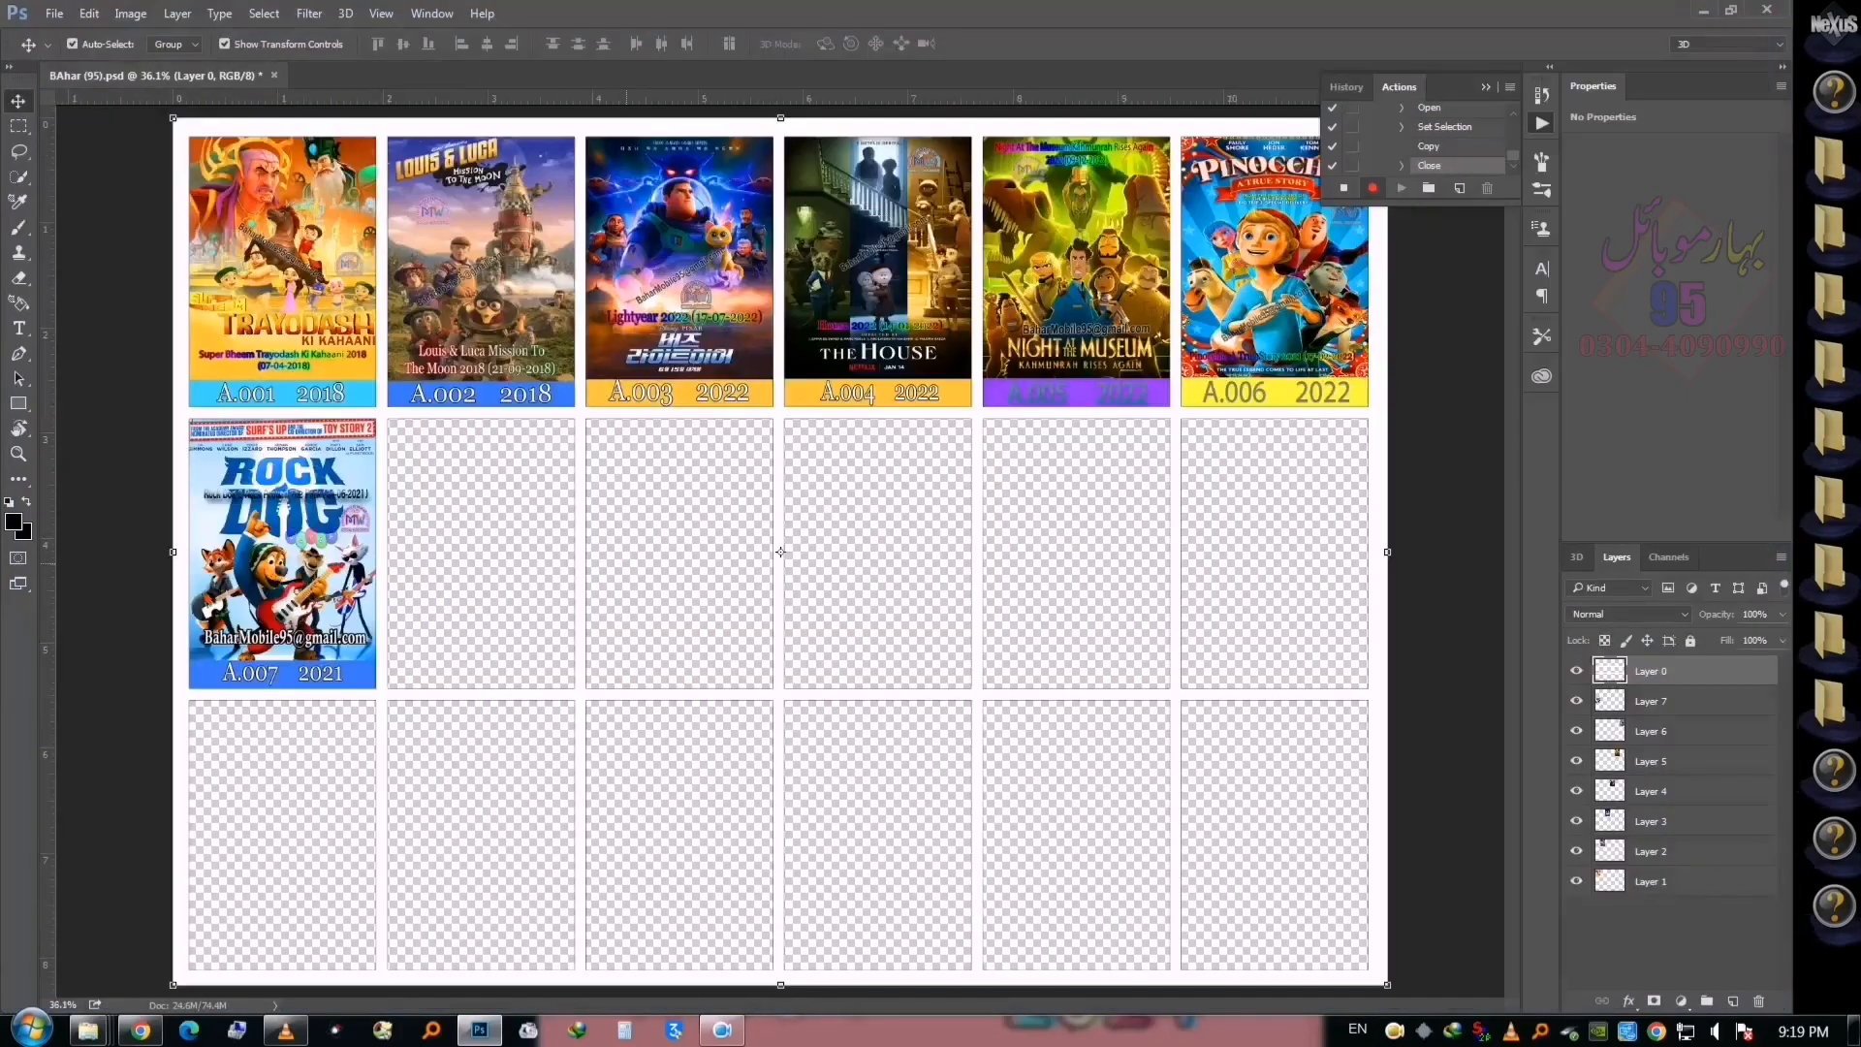
Paste the eighth poster, scale it to about 43.4% and align it with the upper-left corner of the middle row's second window
key(ctrl+v)
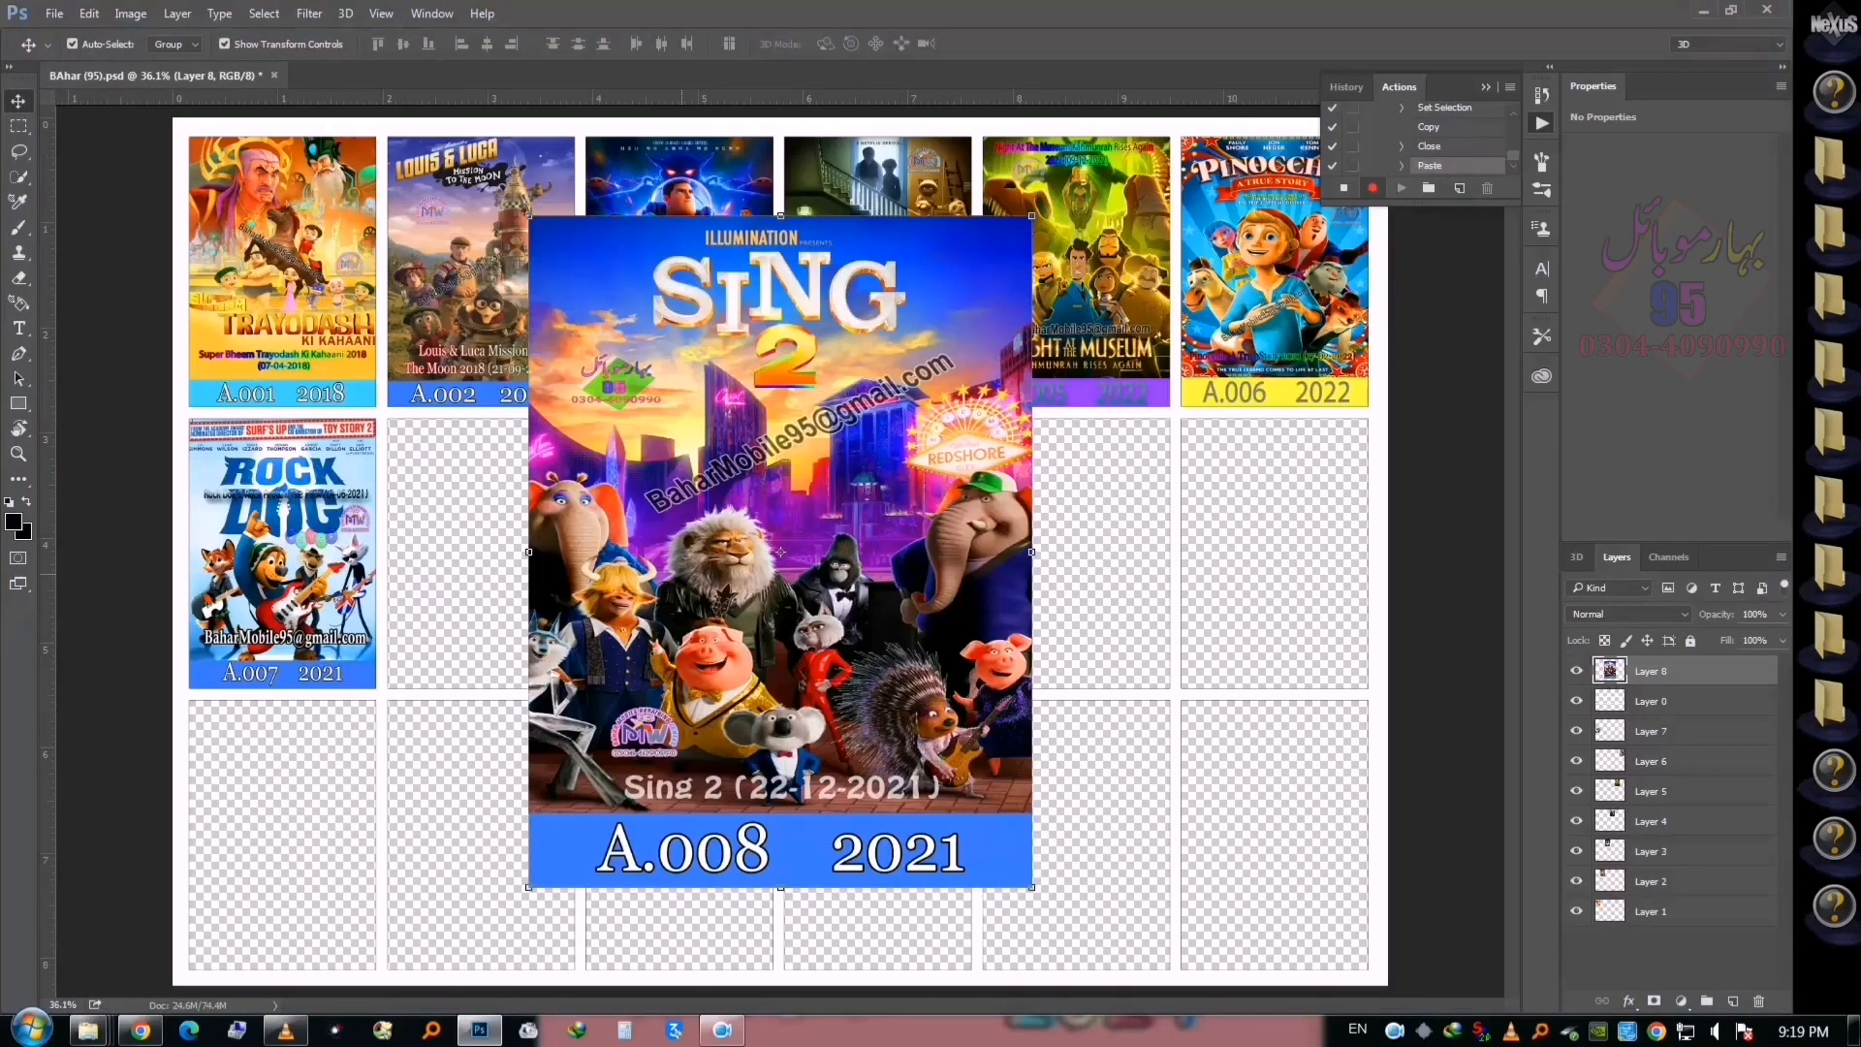
drag(1020, 250, 574, 423)
key(ctrl+t)
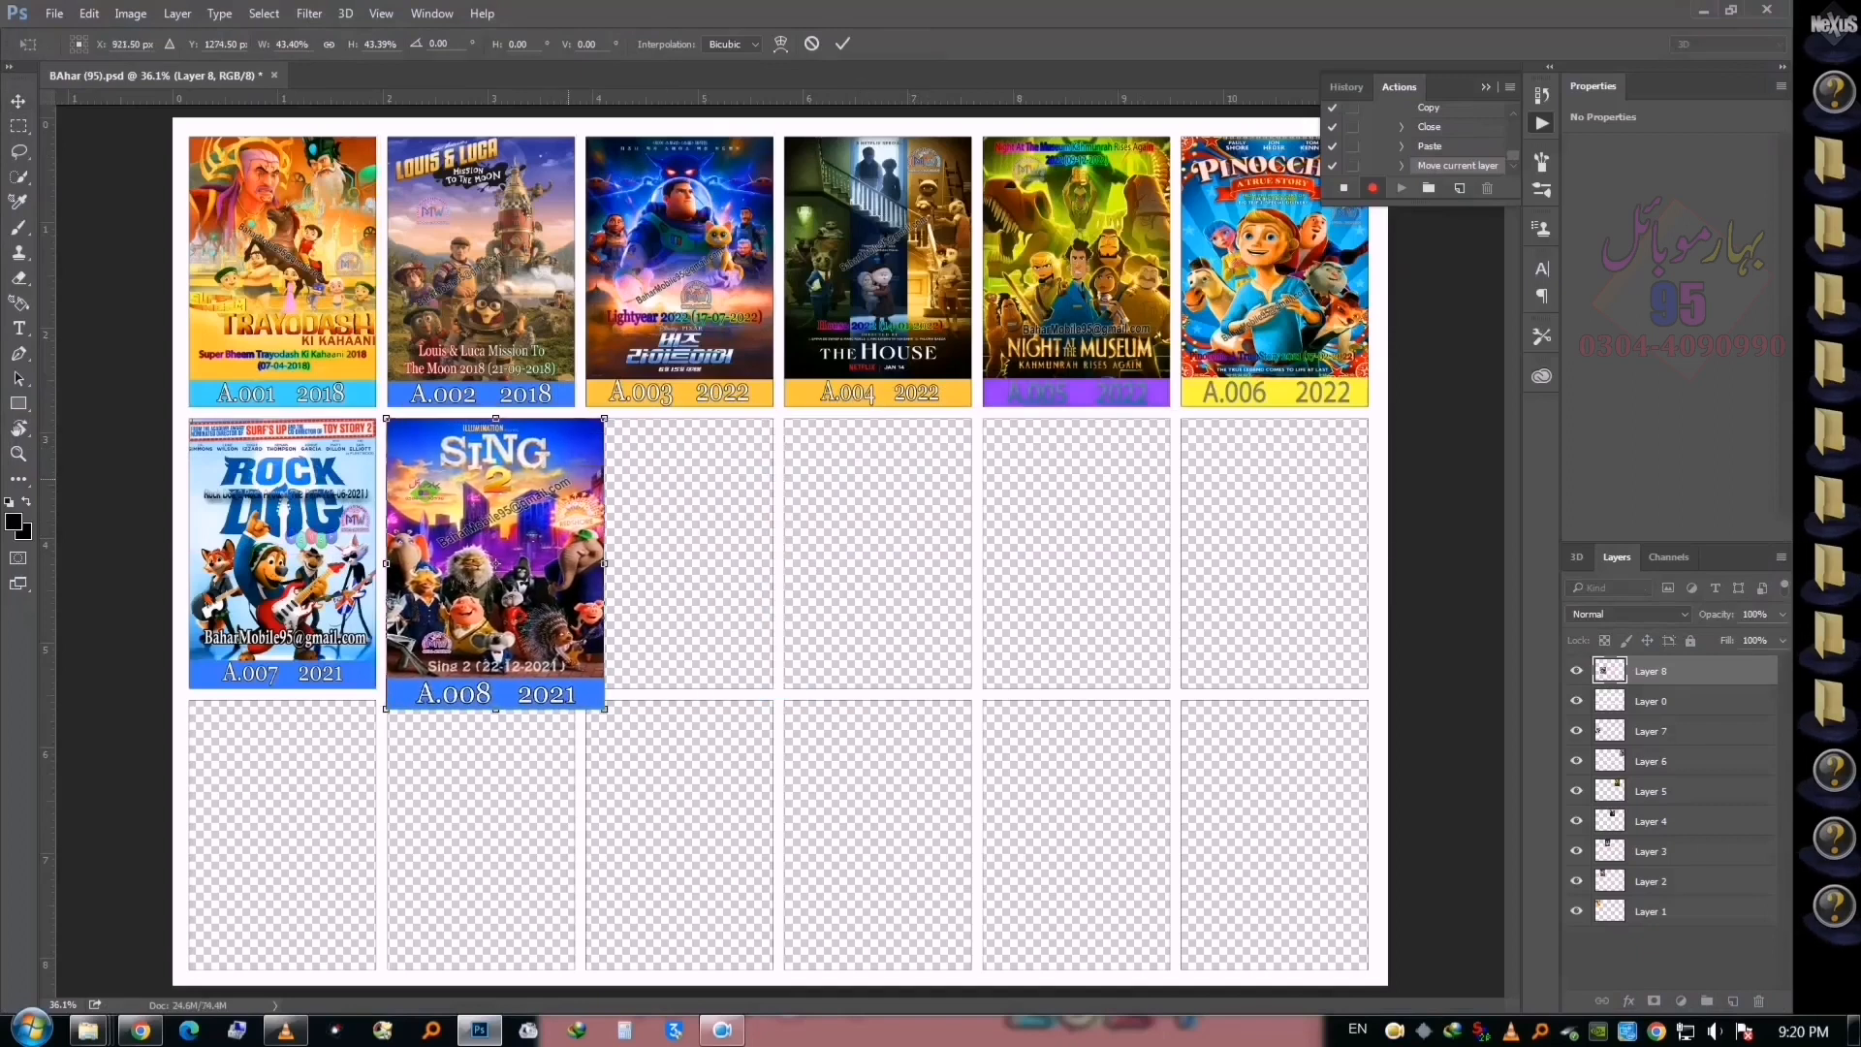
key(Return)
Resize the eighth poster from its lower-right corner to fill its window and move Layer 0 above it
key(ctrl+plus)
key(ctrl+plus)
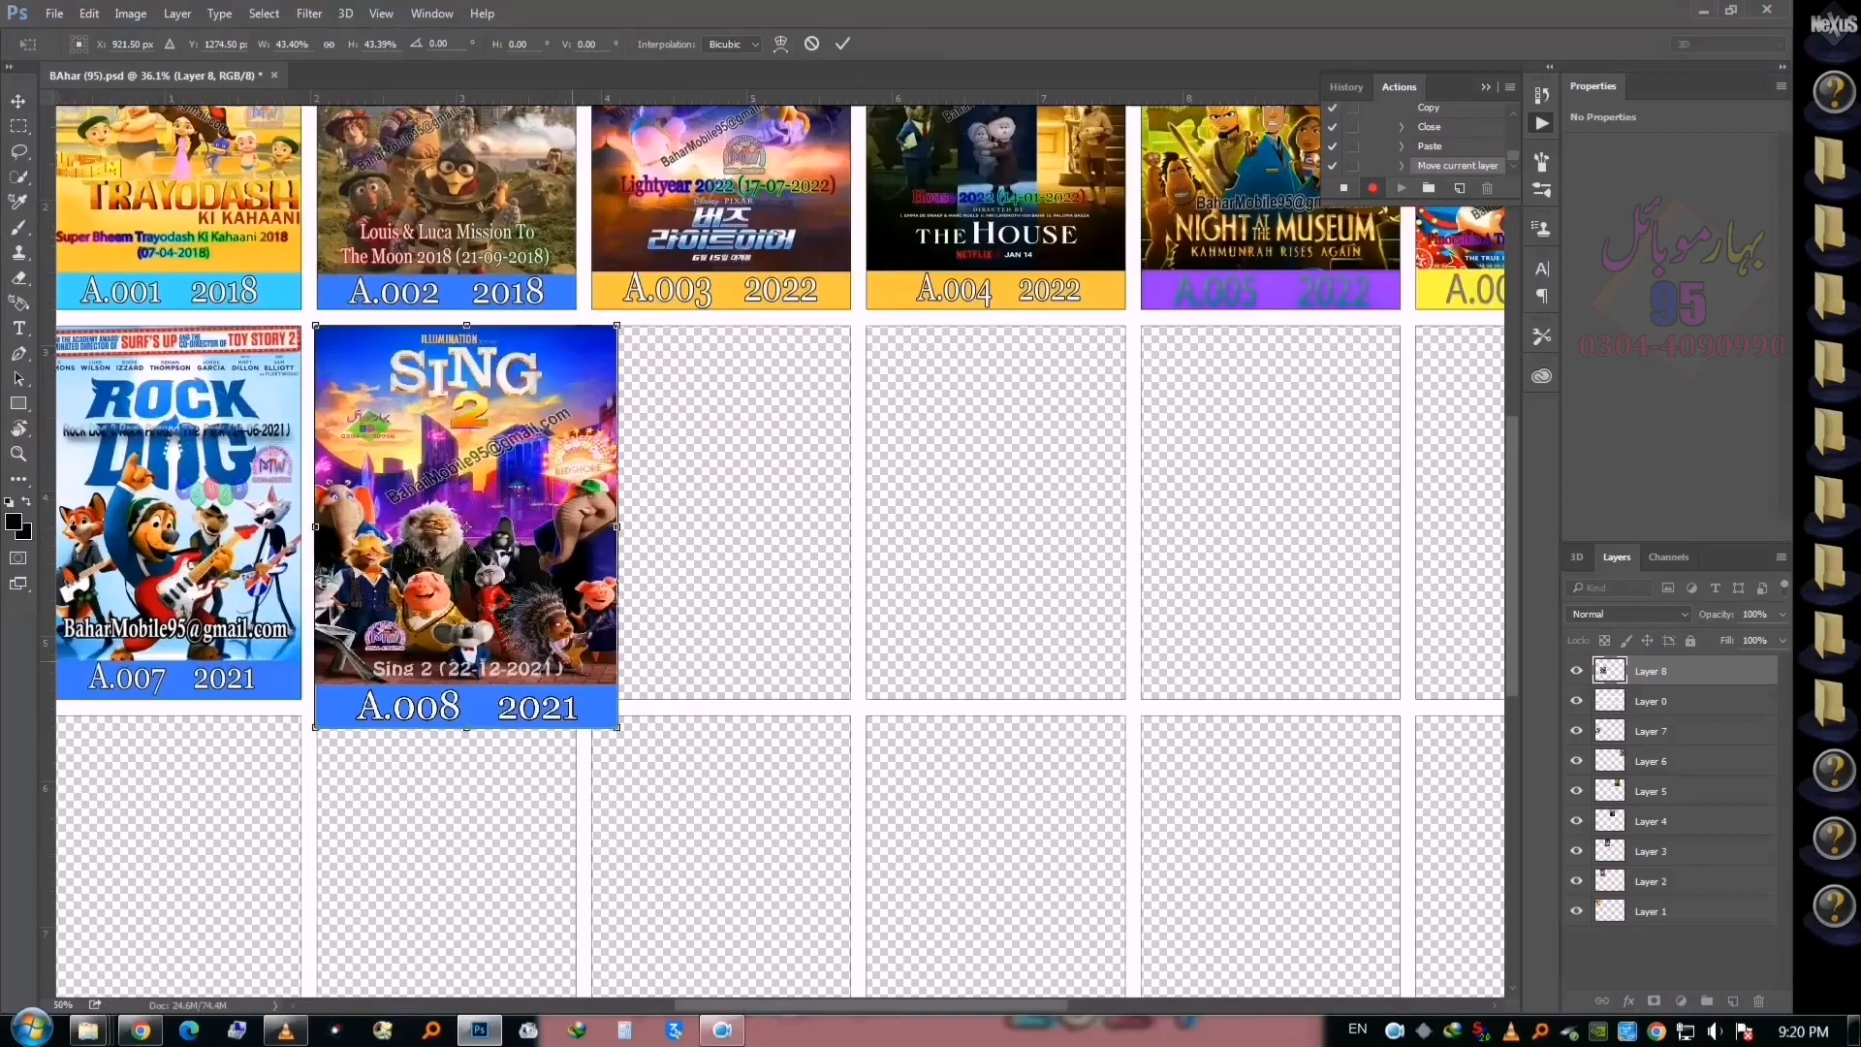
drag(632, 749, 579, 712)
key(Return)
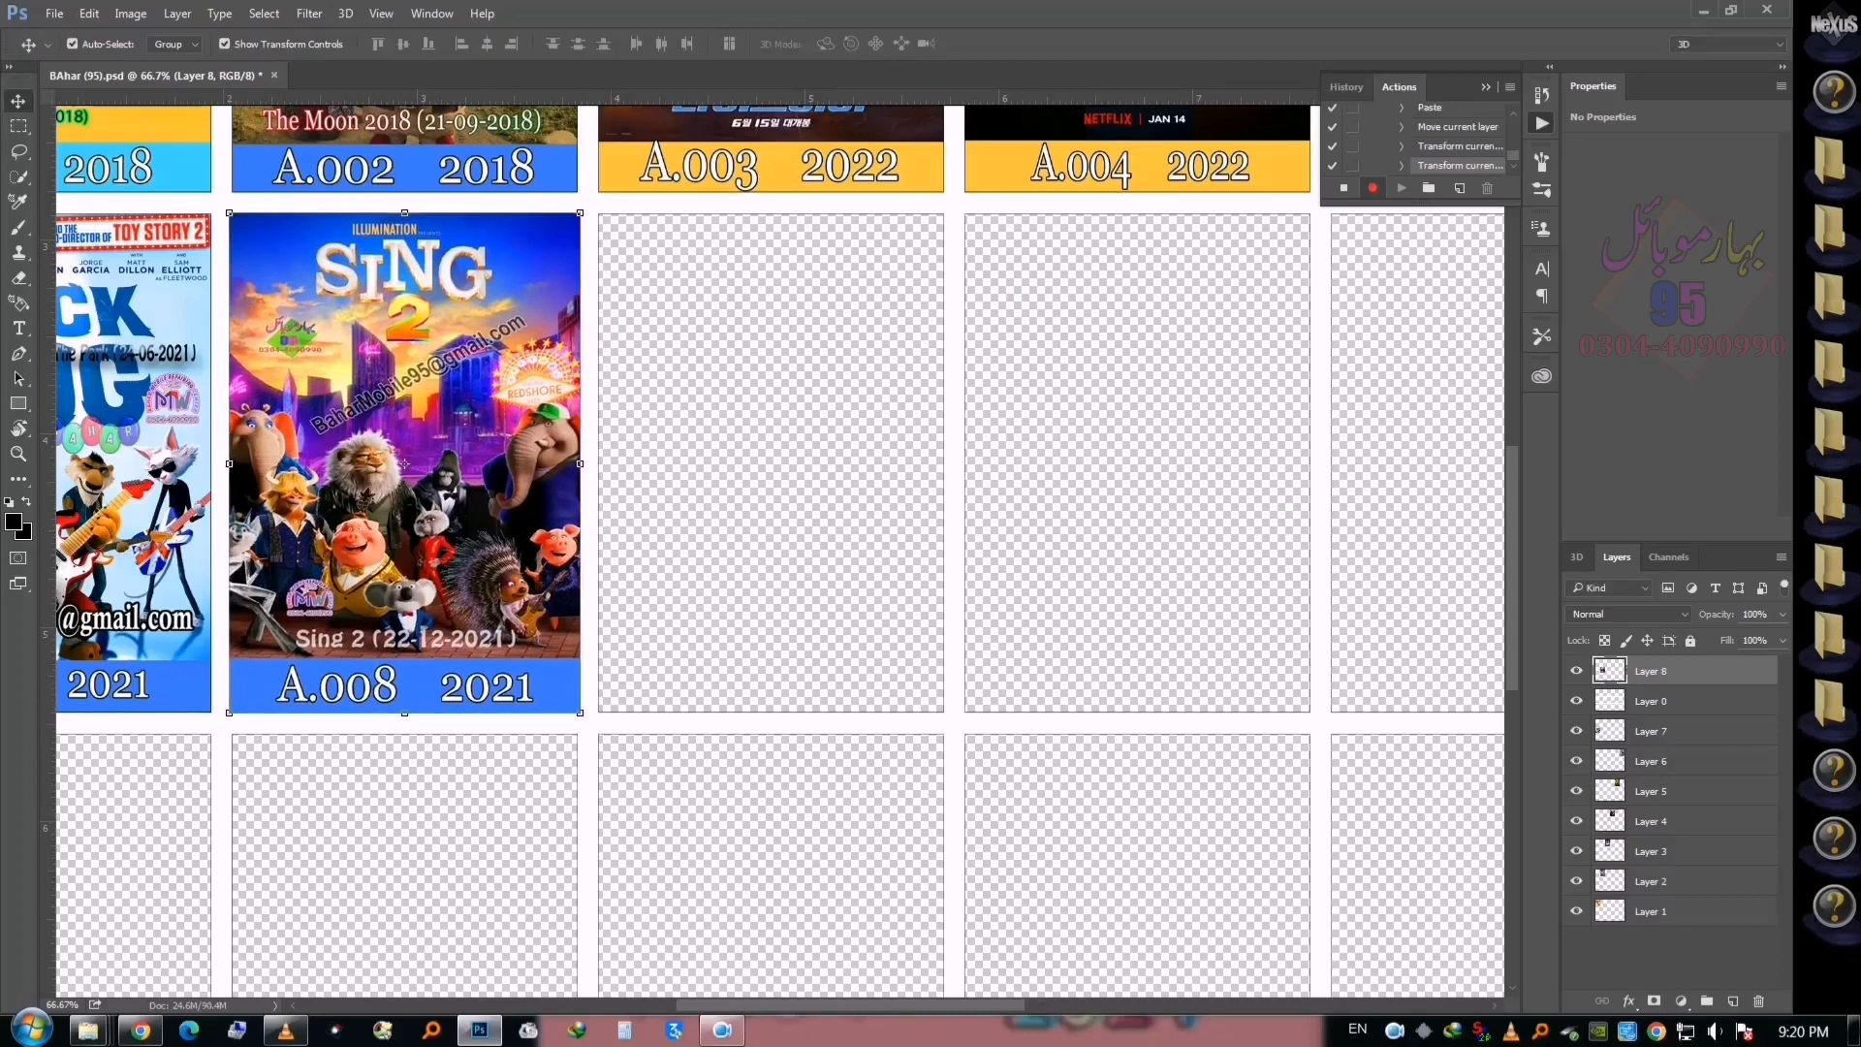
drag(1651, 700, 1650, 661)
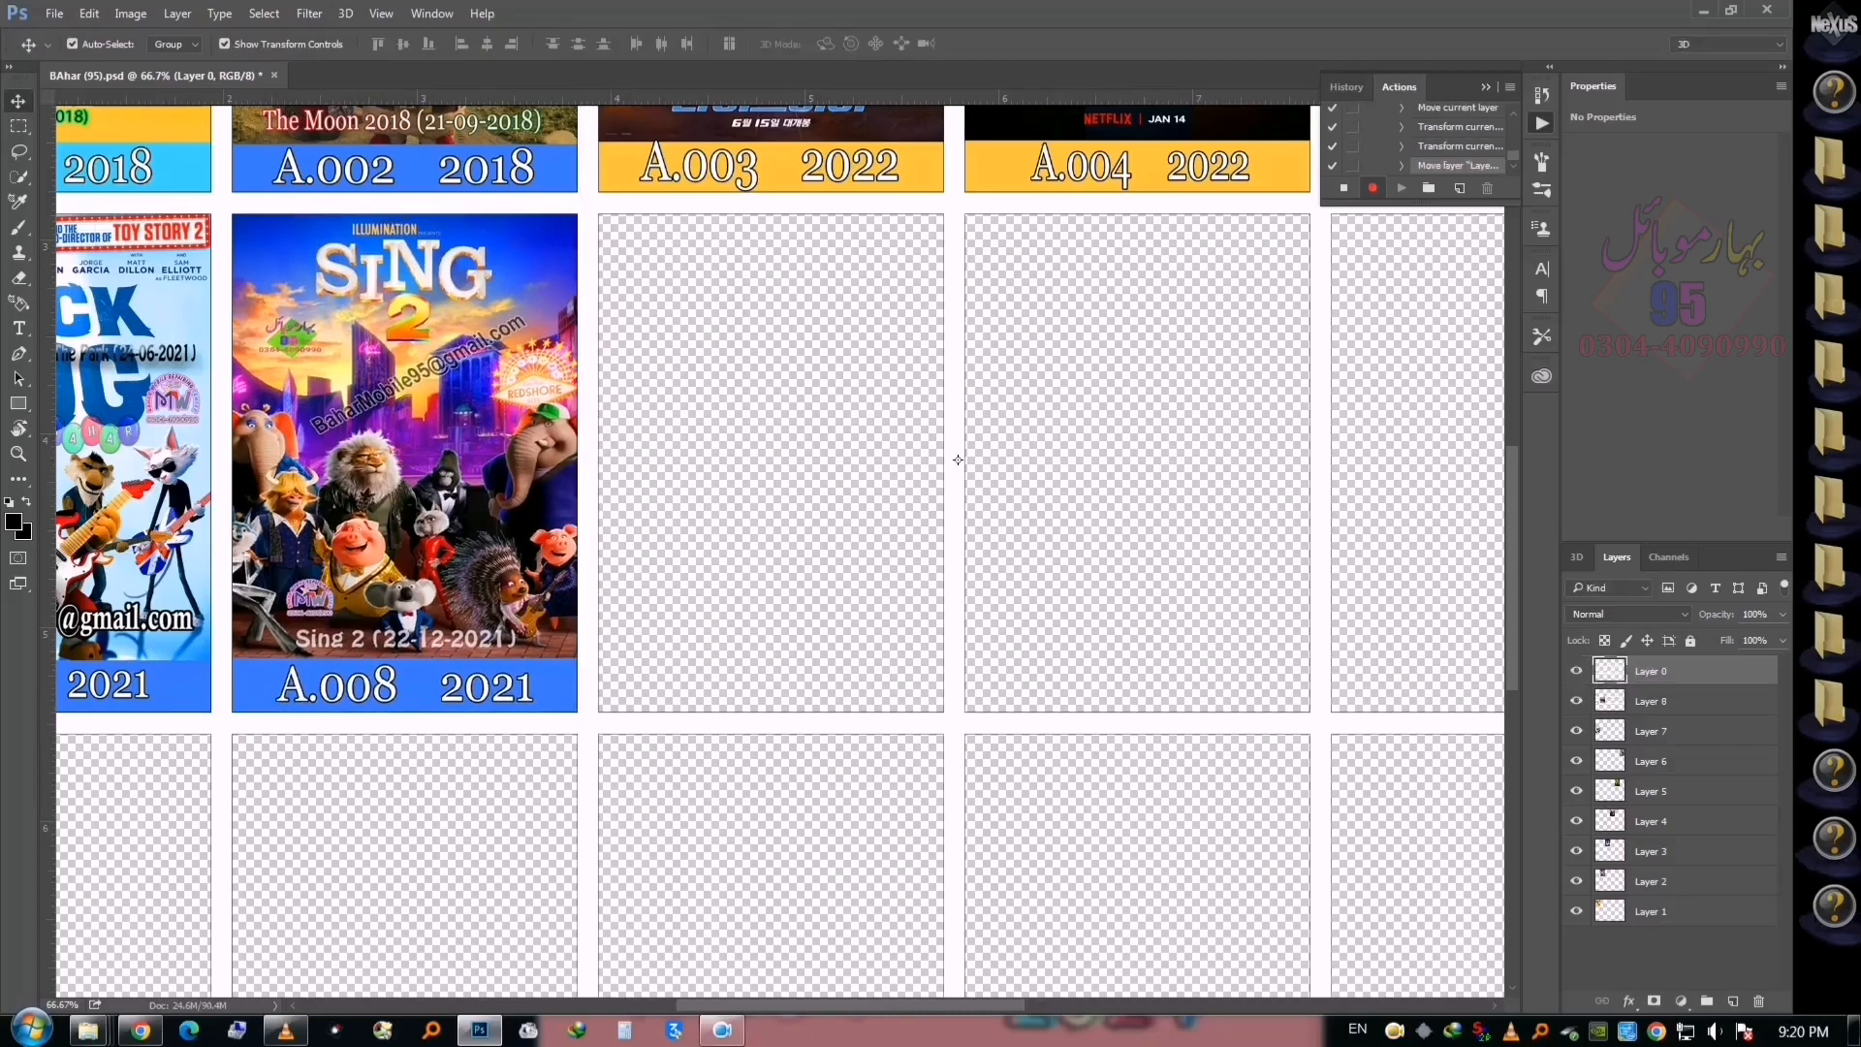
Open 09 from the Bahar (95) folder, copy the whole poster image and close the file
right_click(964, 618)
click(1008, 629)
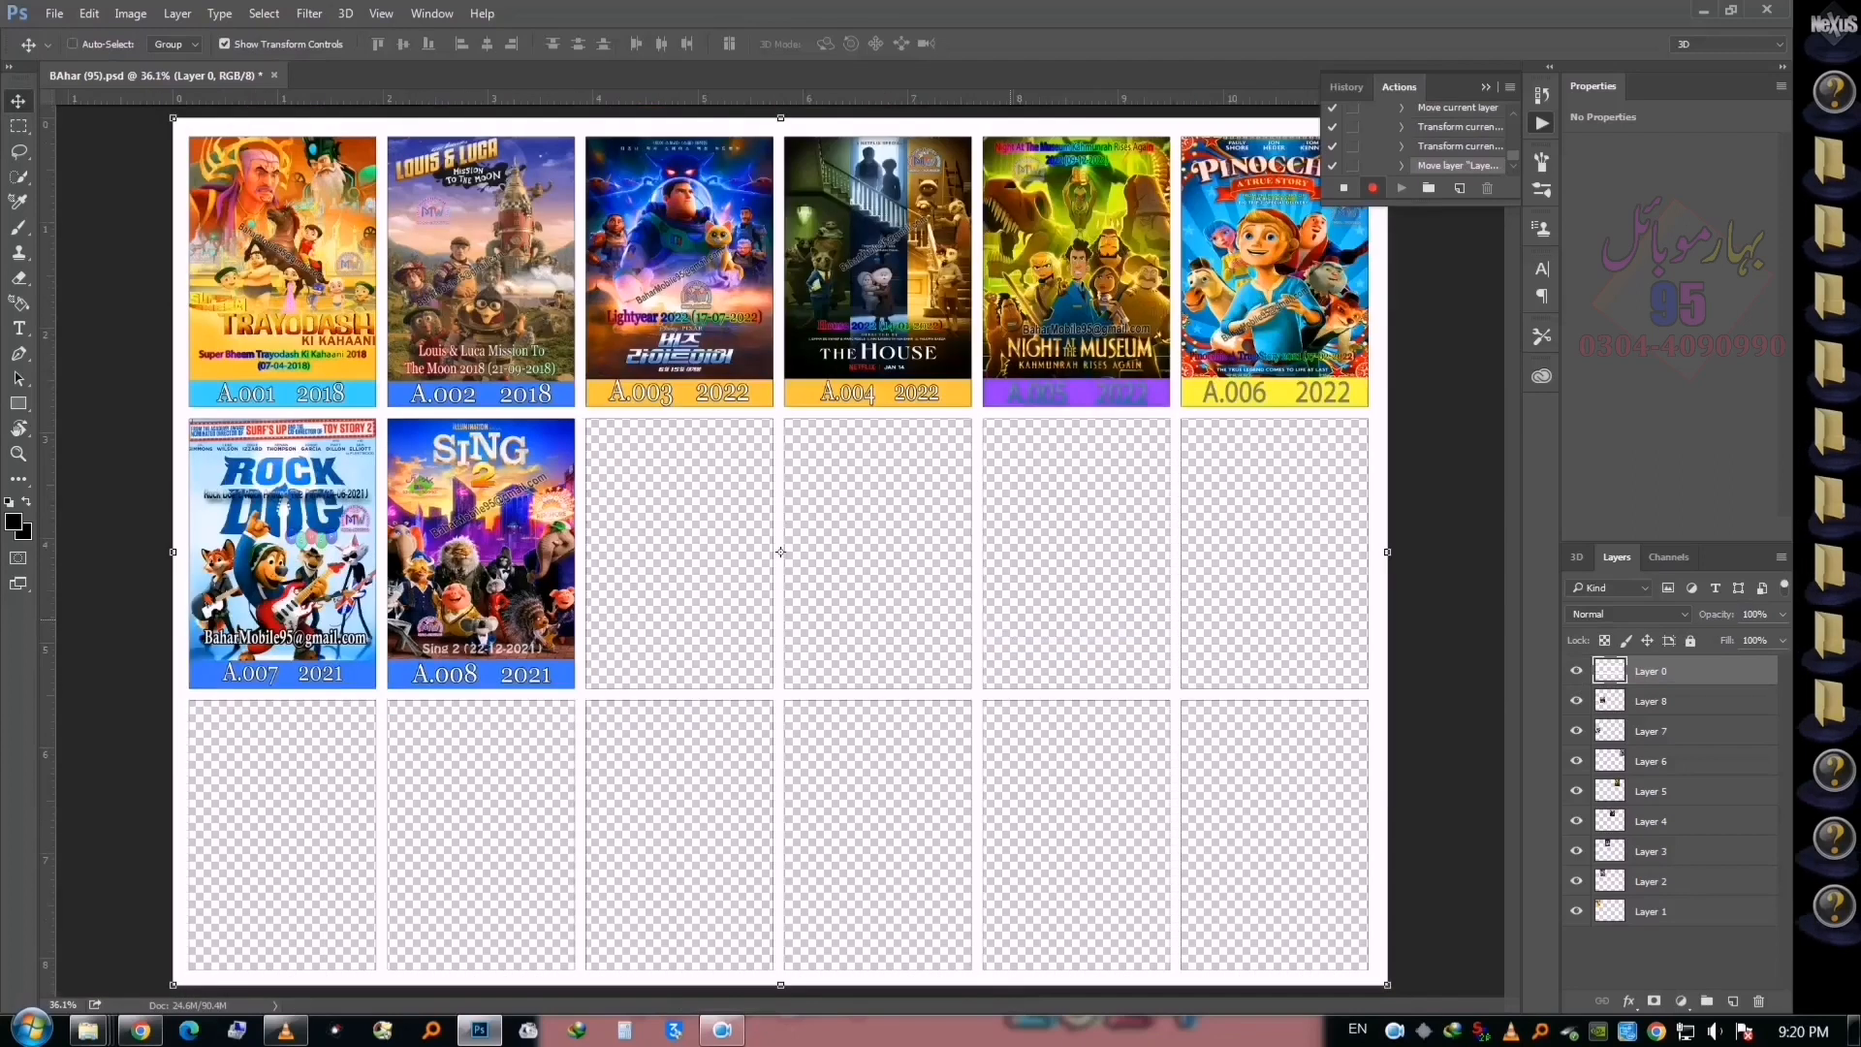
key(ctrl+o)
double_click(830, 578)
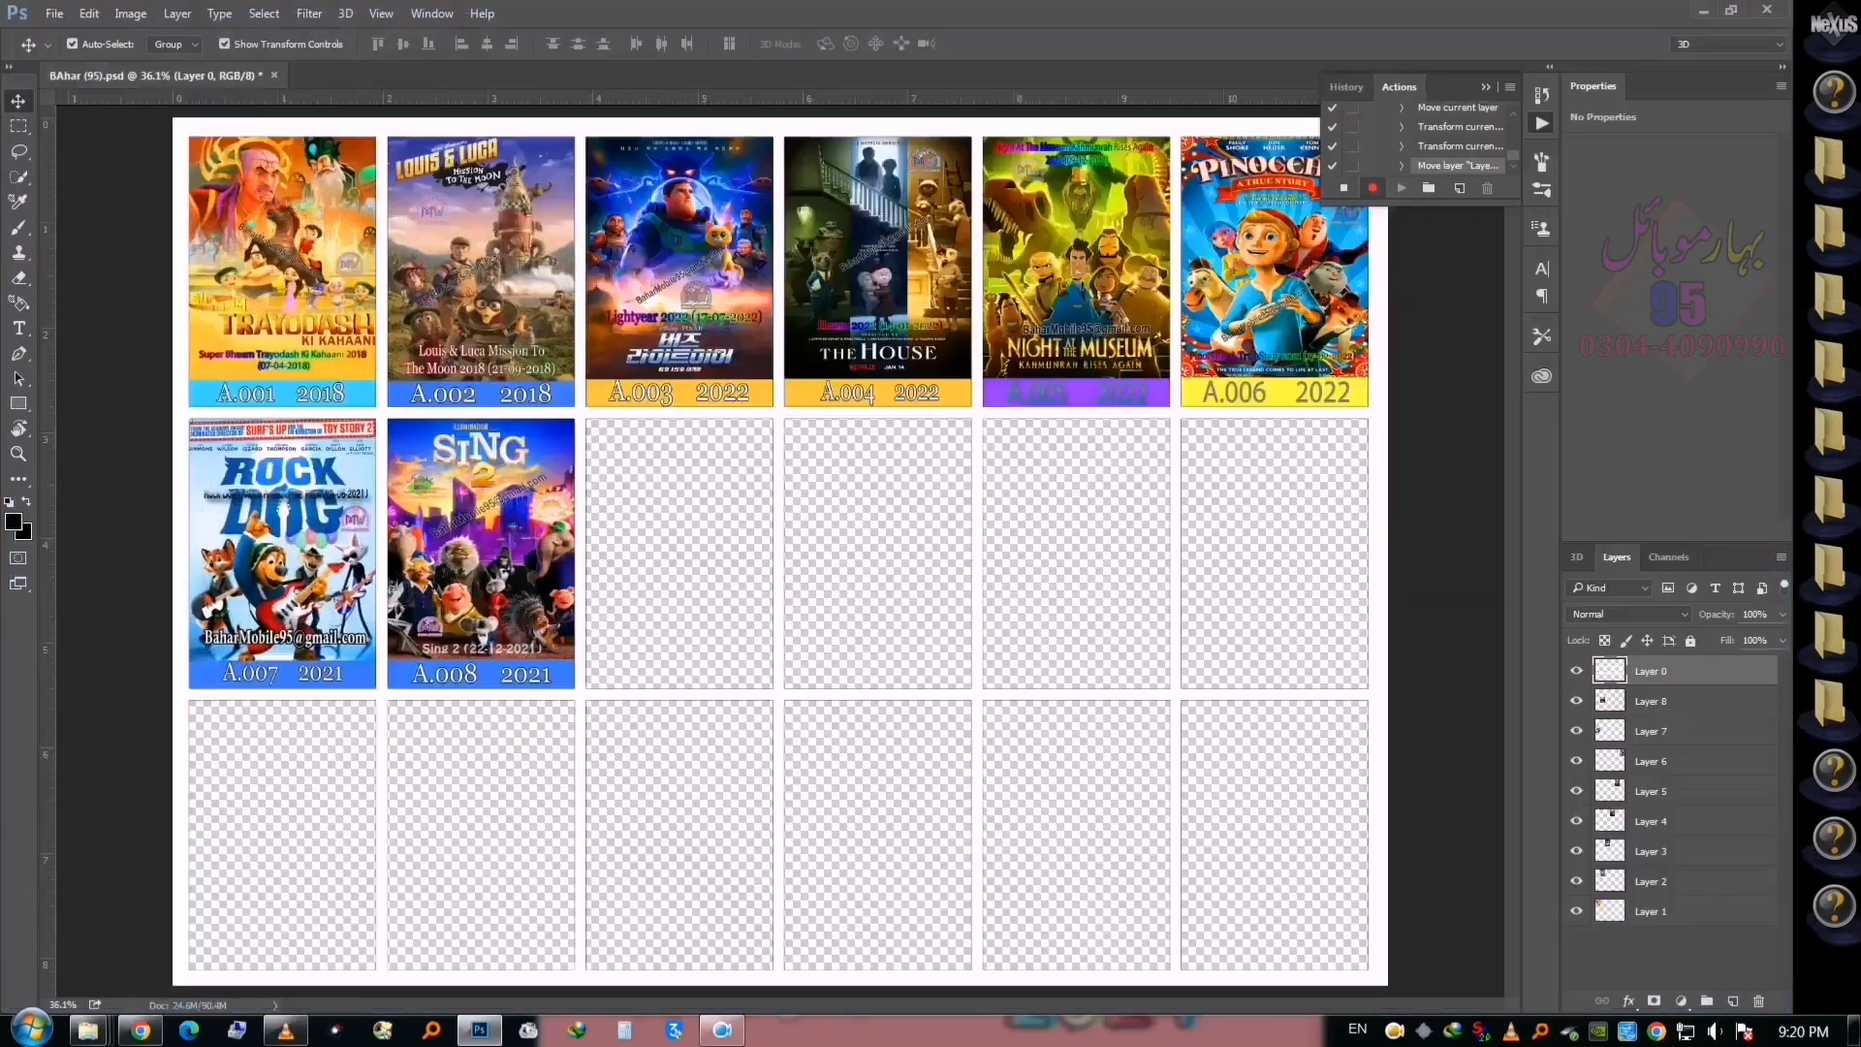
key(ctrl+a)
key(ctrl+c)
key(ctrl+w)
Paste the ninth poster, scale it to about 45.6% and align it with the upper-left corner of the middle row's third window
key(ctrl+v)
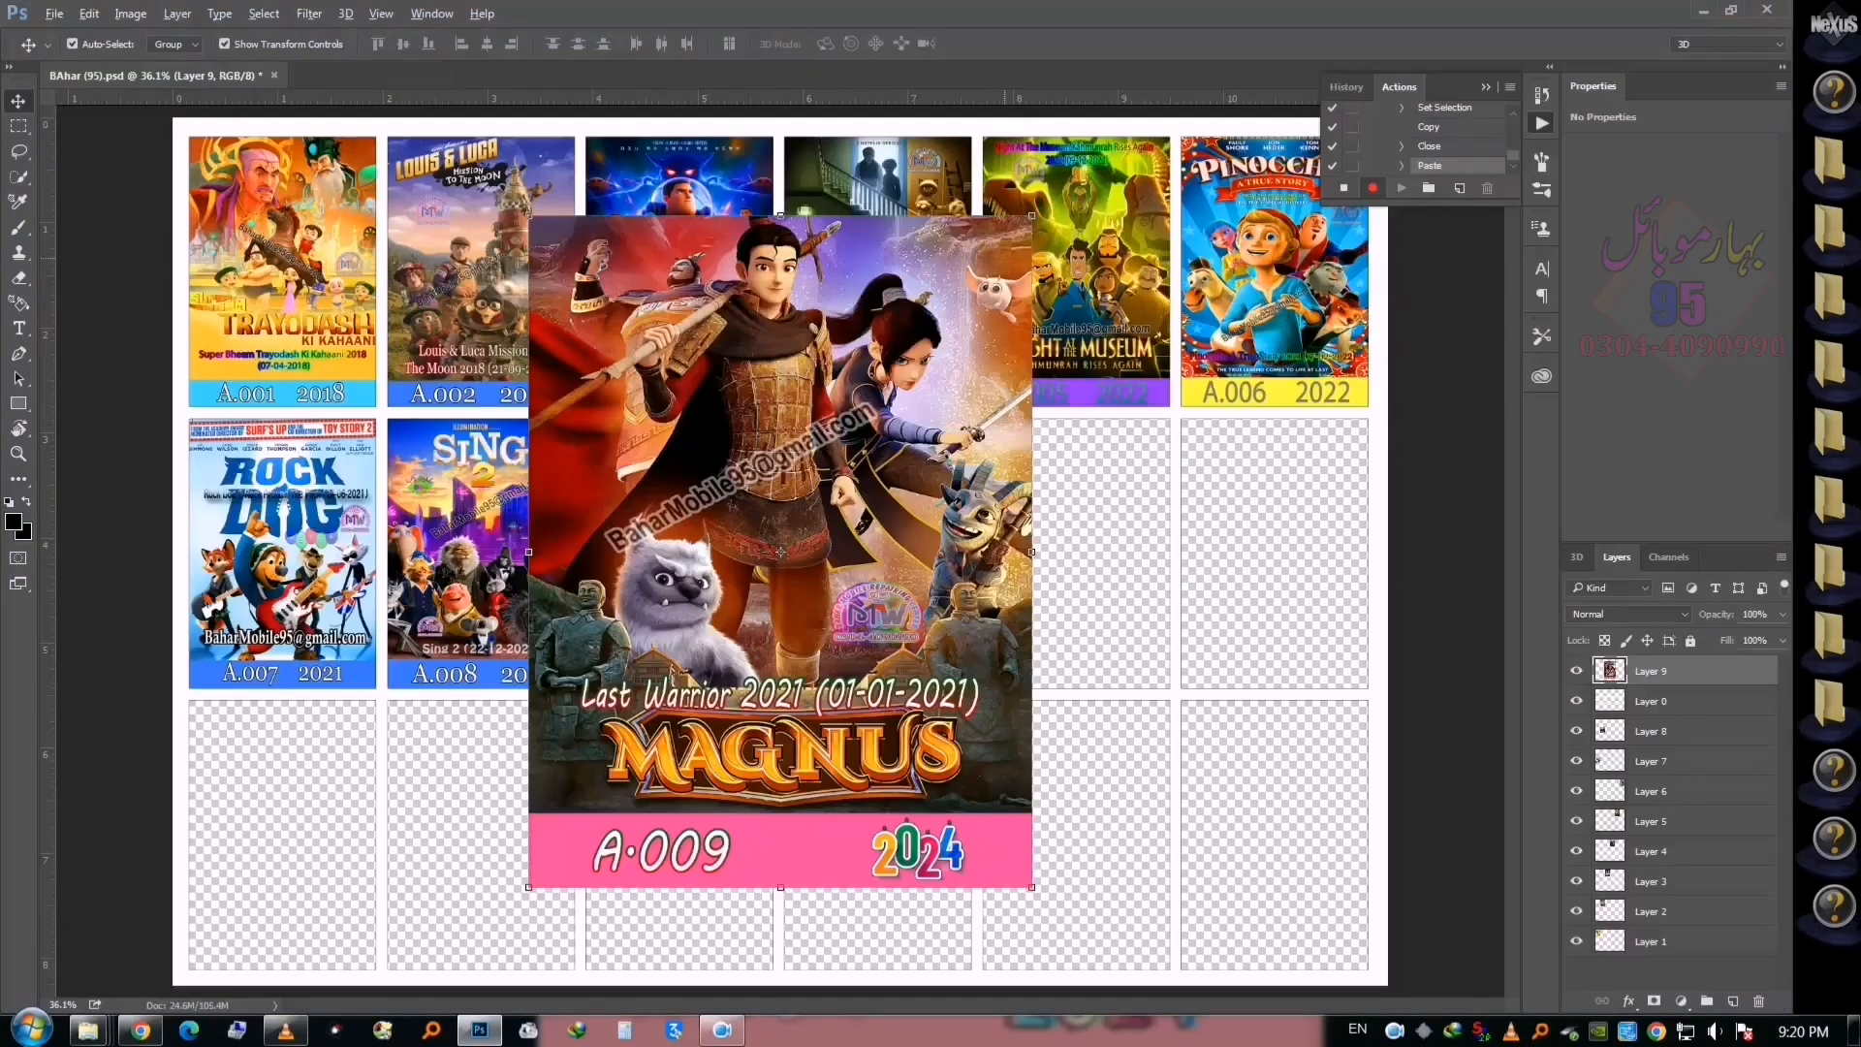
drag(1023, 215, 885, 398)
right_click(945, 415)
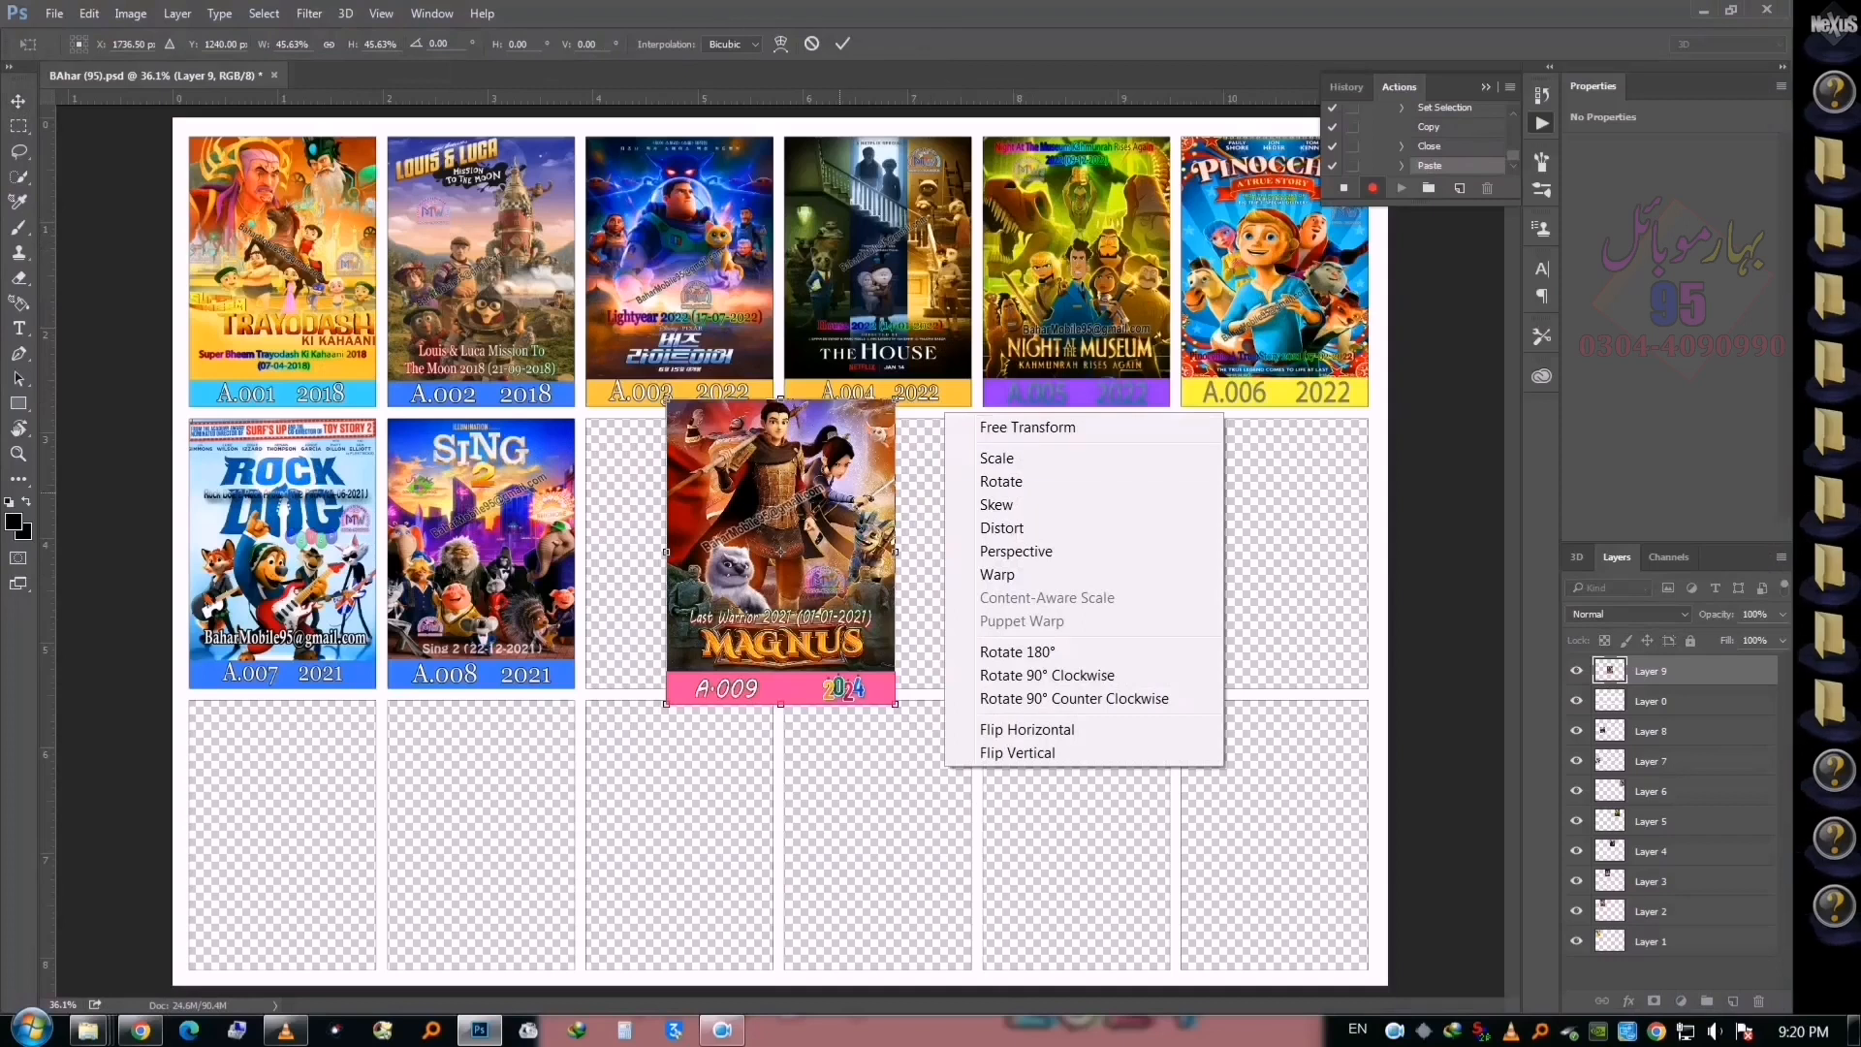
click(836, 536)
drag(837, 536, 756, 516)
key(Right)
key(Up)
key(Return)
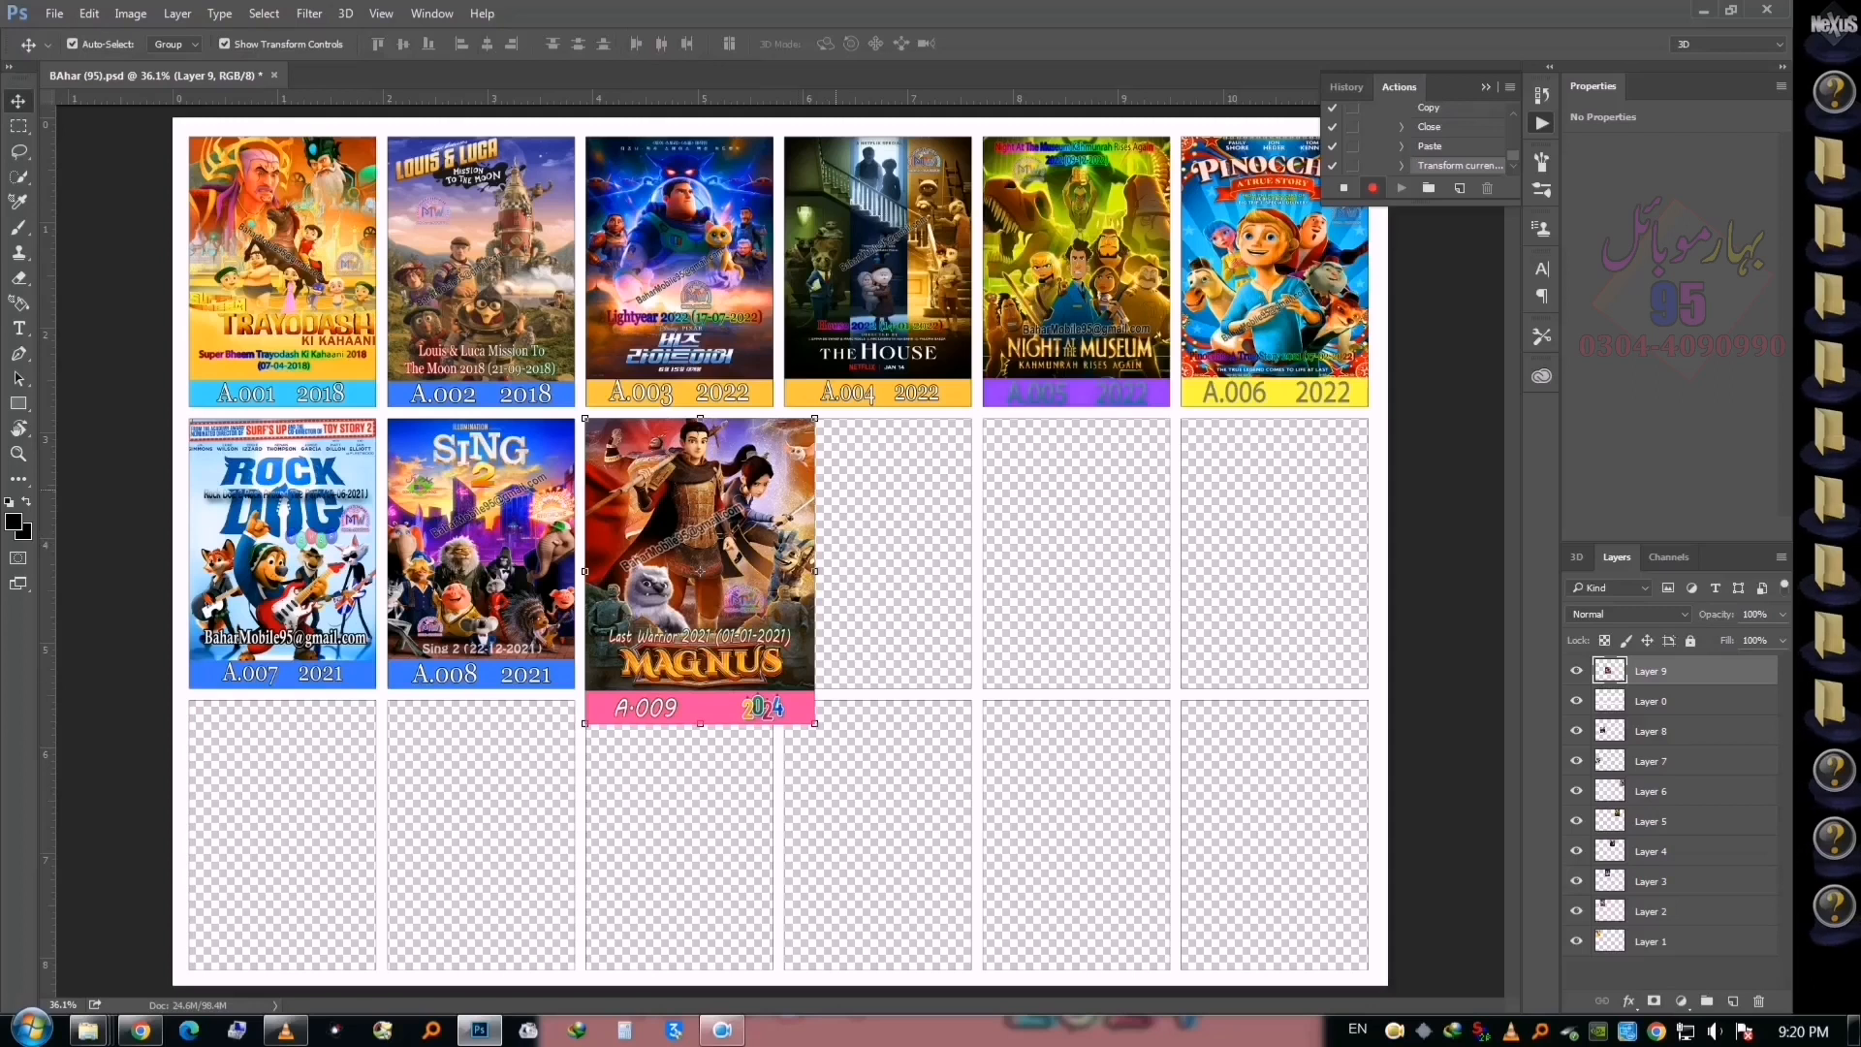
key(Up)
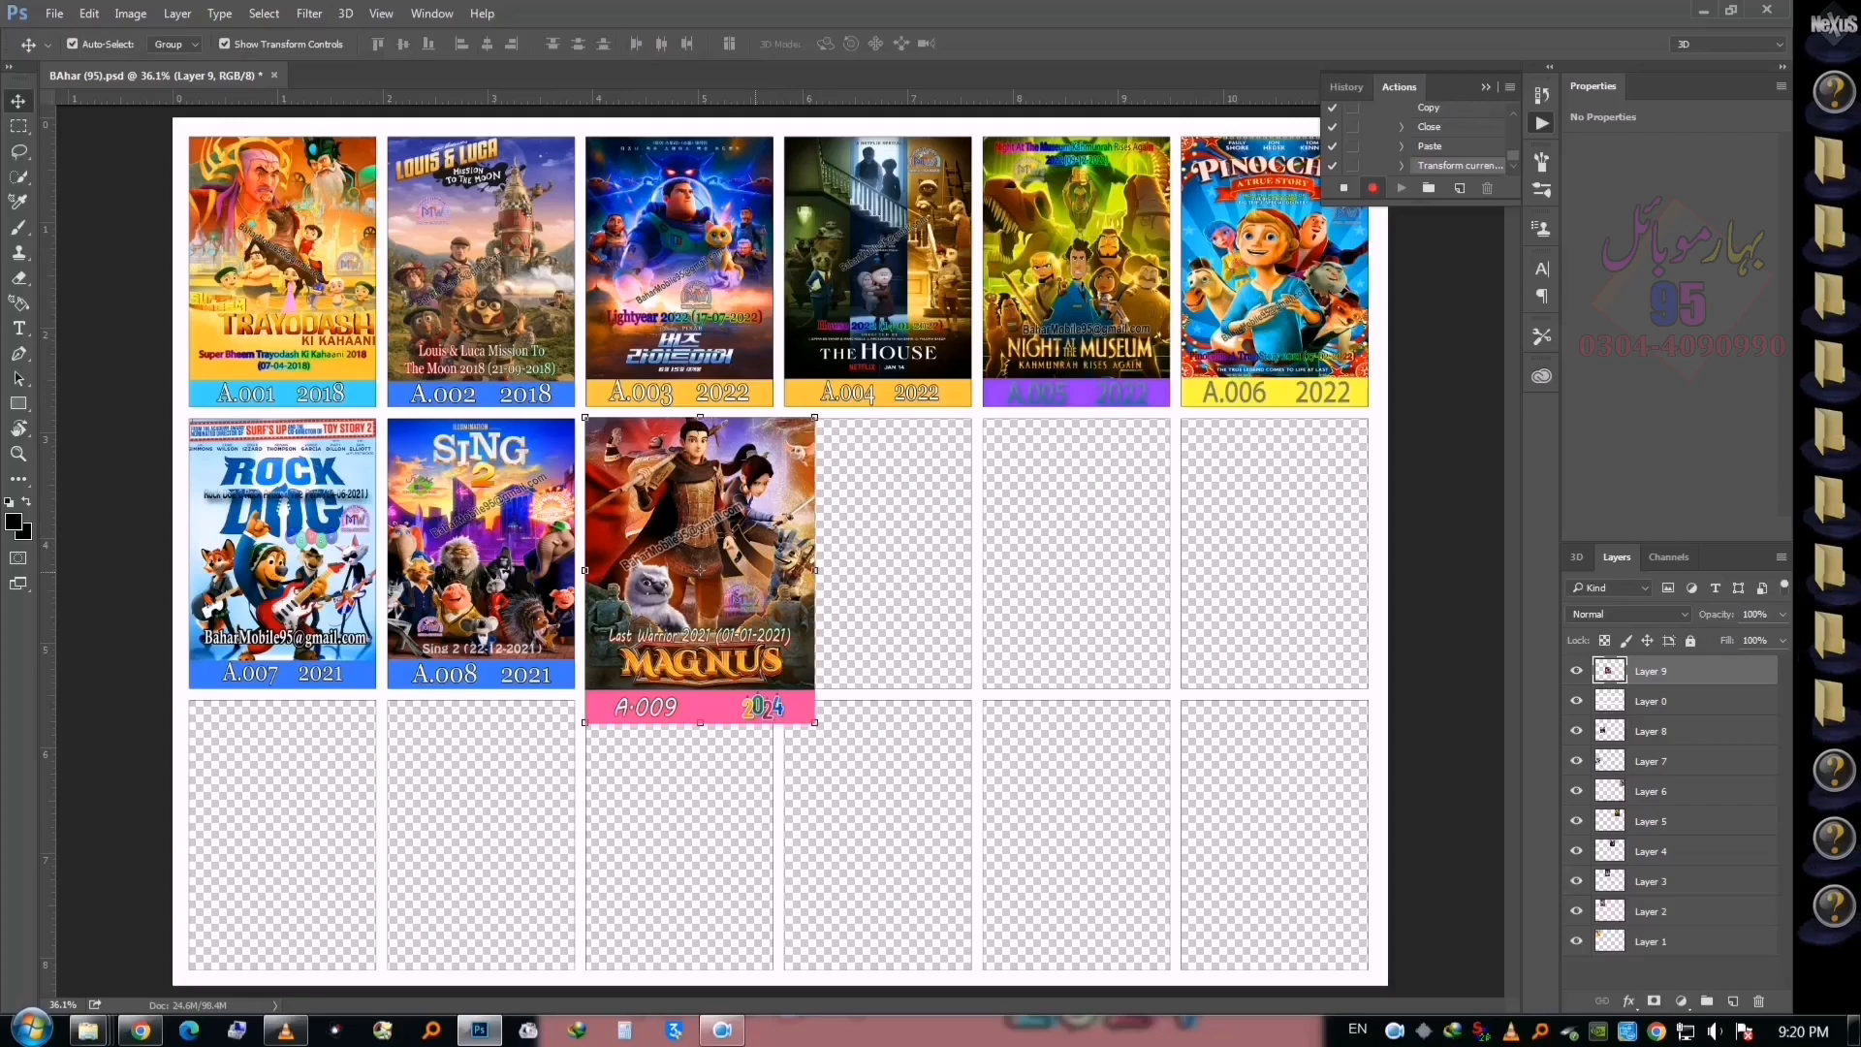
Resize the ninth poster to about 82.5% width and 88.8% height to fill its window, and move Layer 0 above it
scroll(752, 572, up, 2)
drag(869, 850, 793, 790)
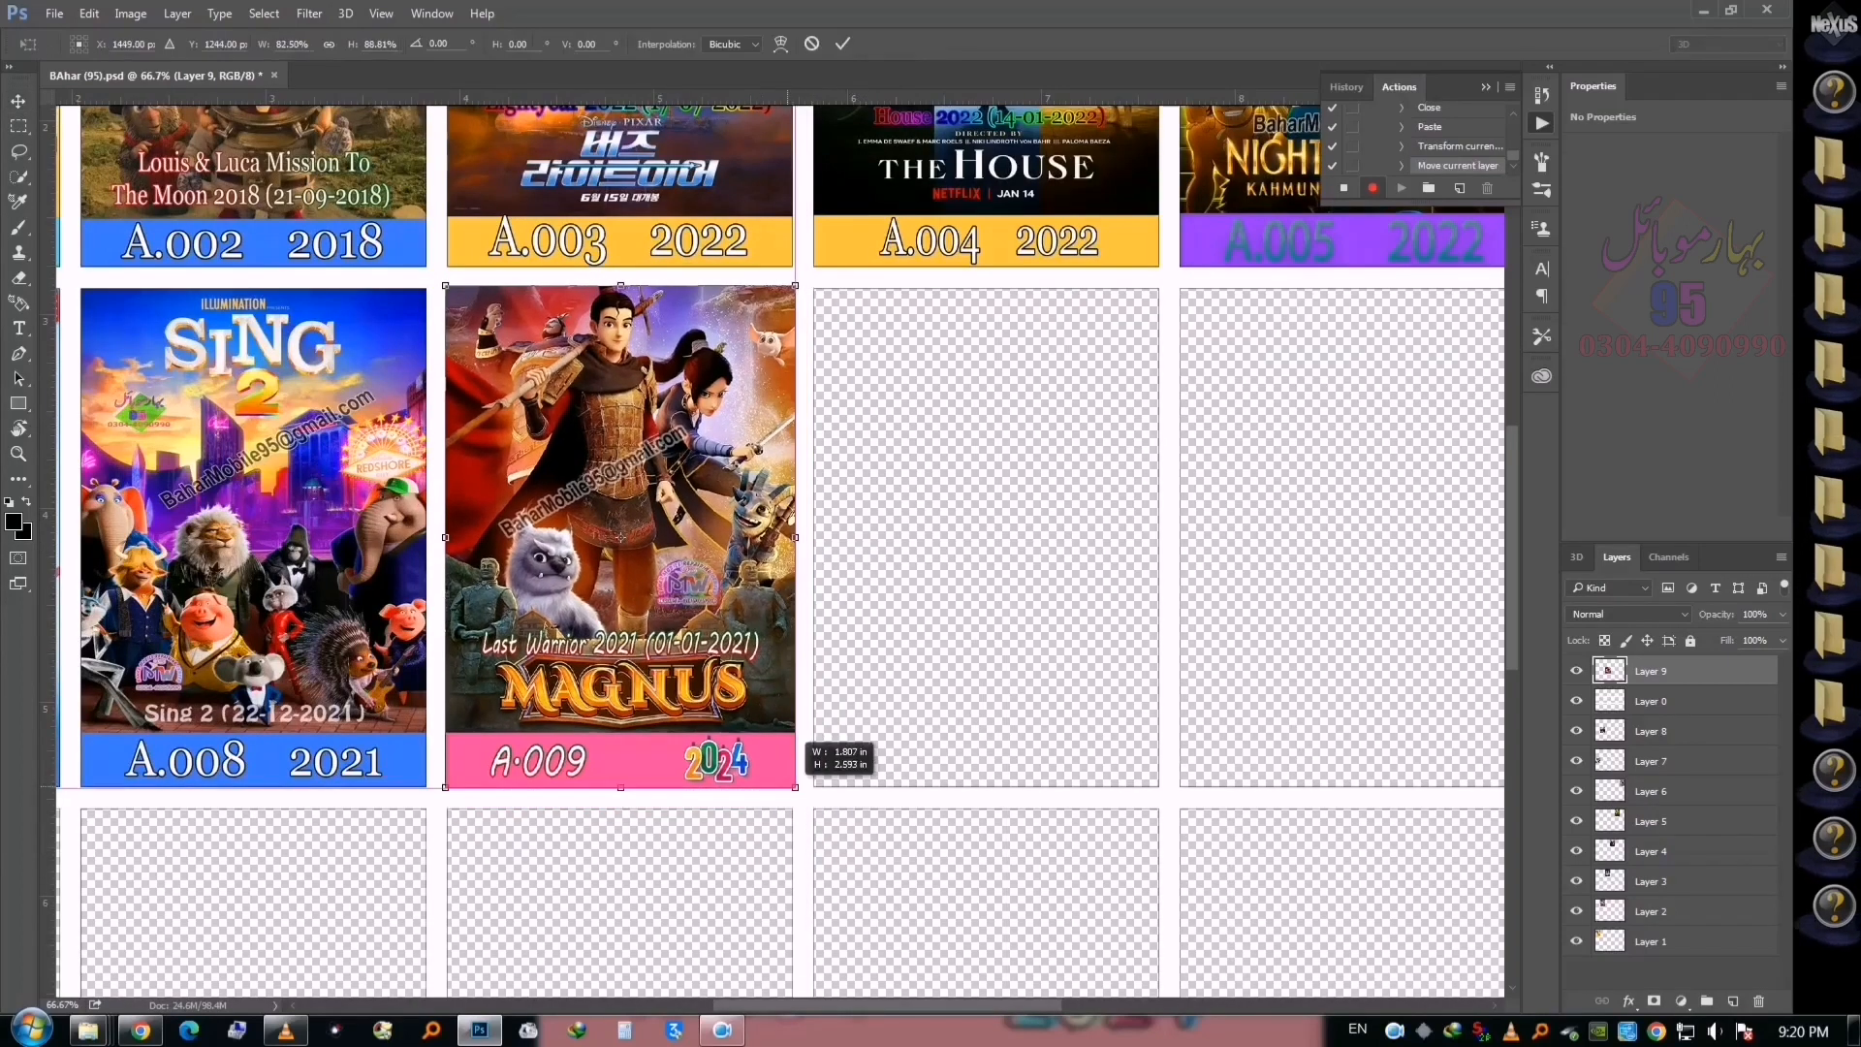
key(Return)
drag(1651, 701, 1650, 662)
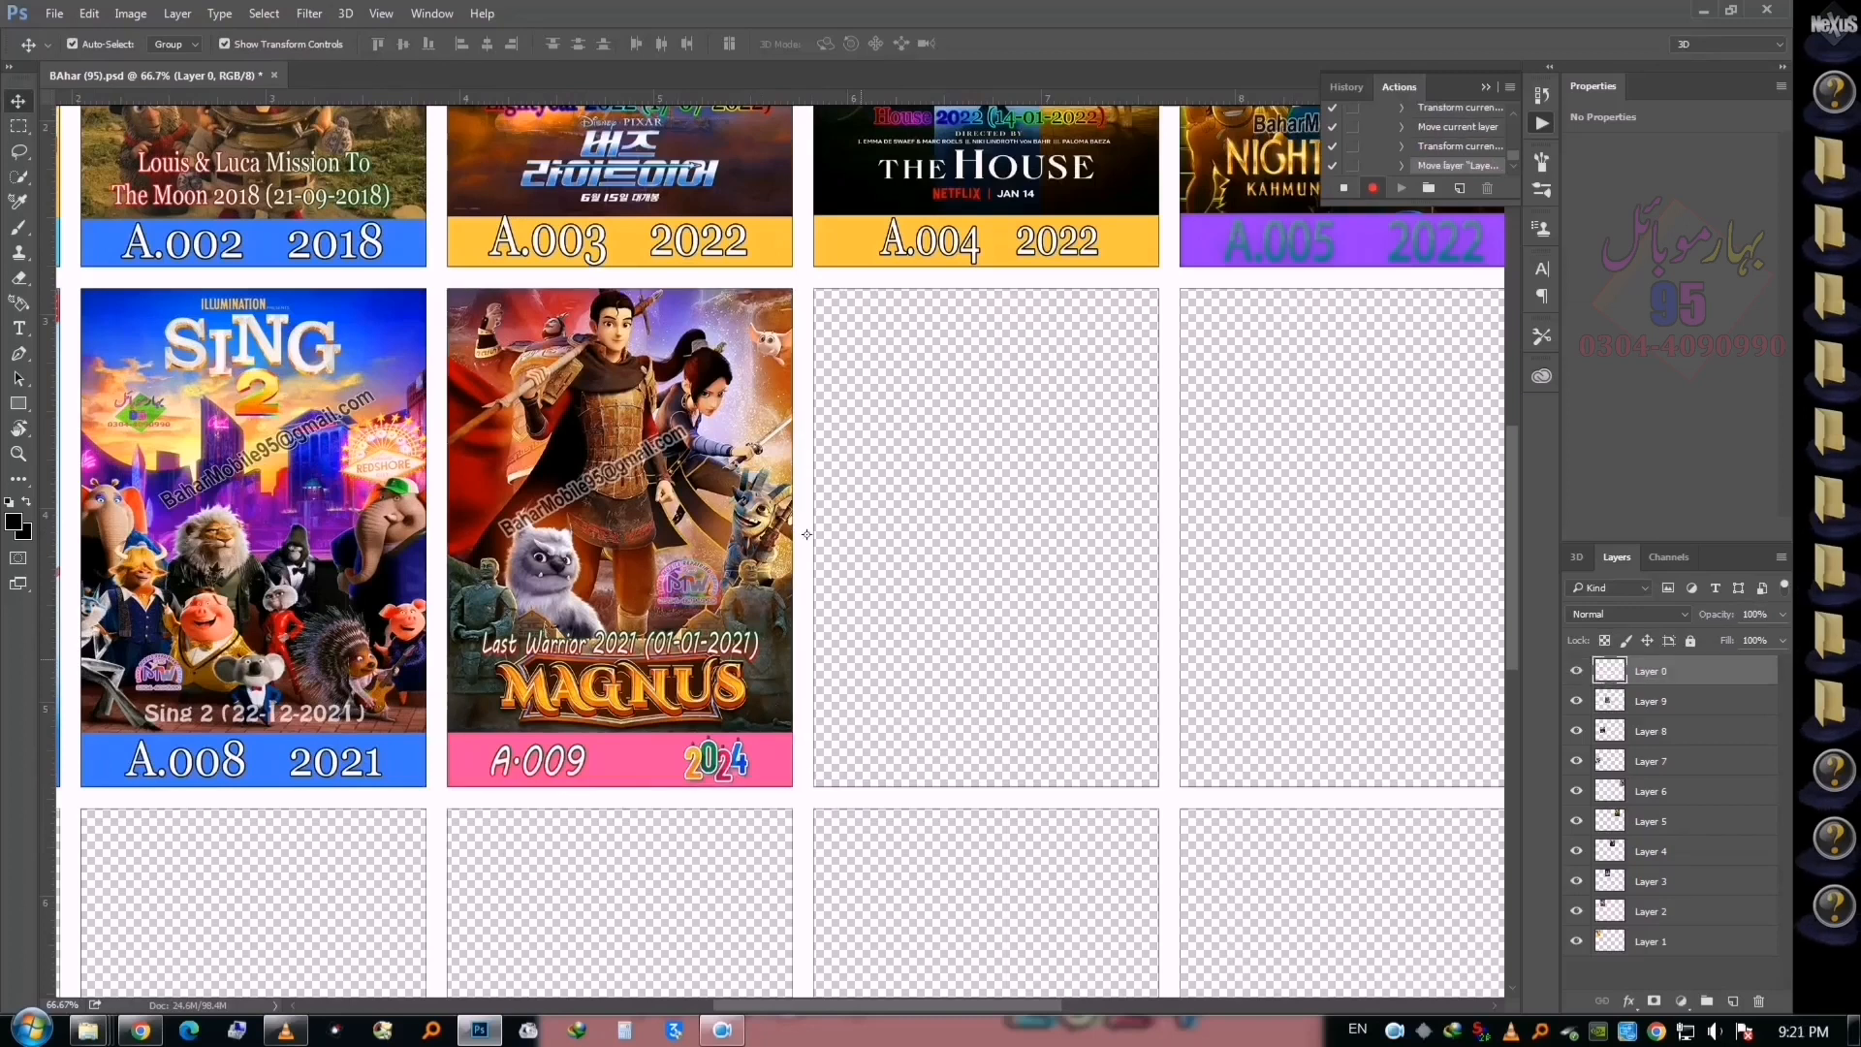
Open 10 from the Bahar (95) folder, copy the whole poster image and close the file
right_click(810, 654)
click(853, 667)
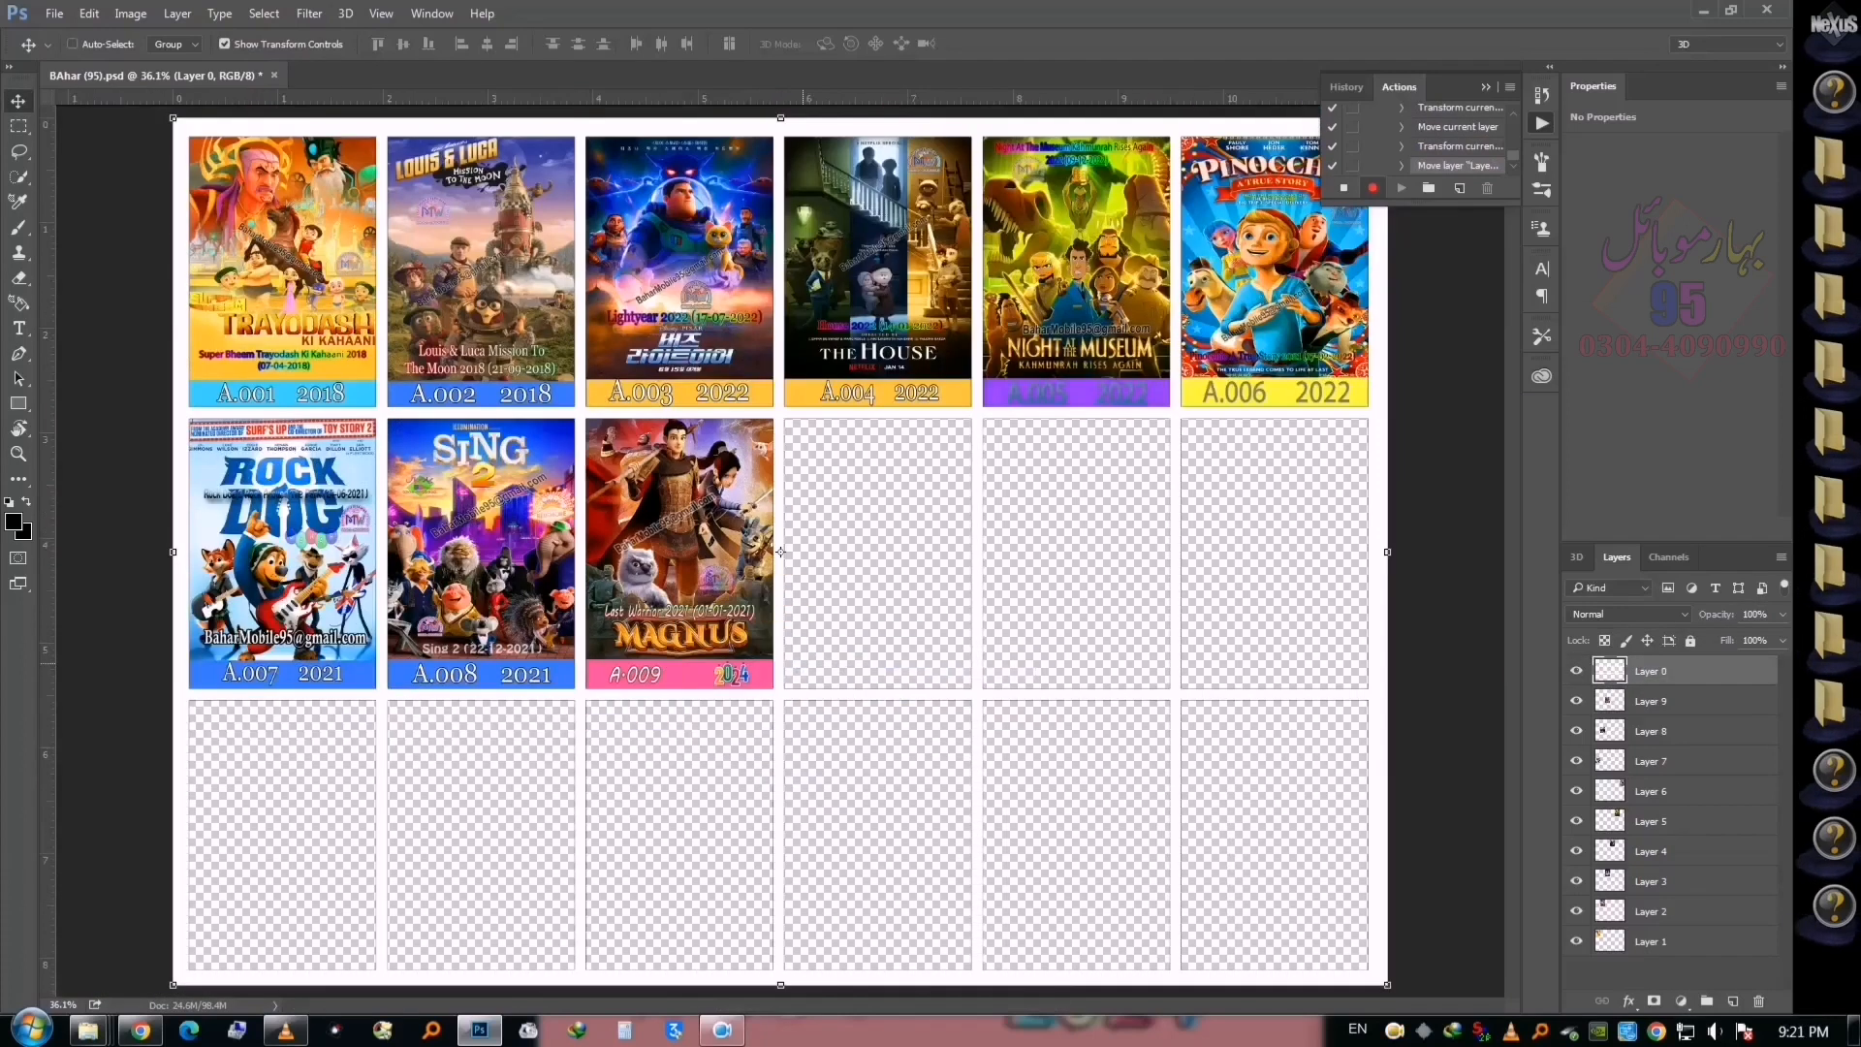
key(ctrl+o)
double_click(1113, 560)
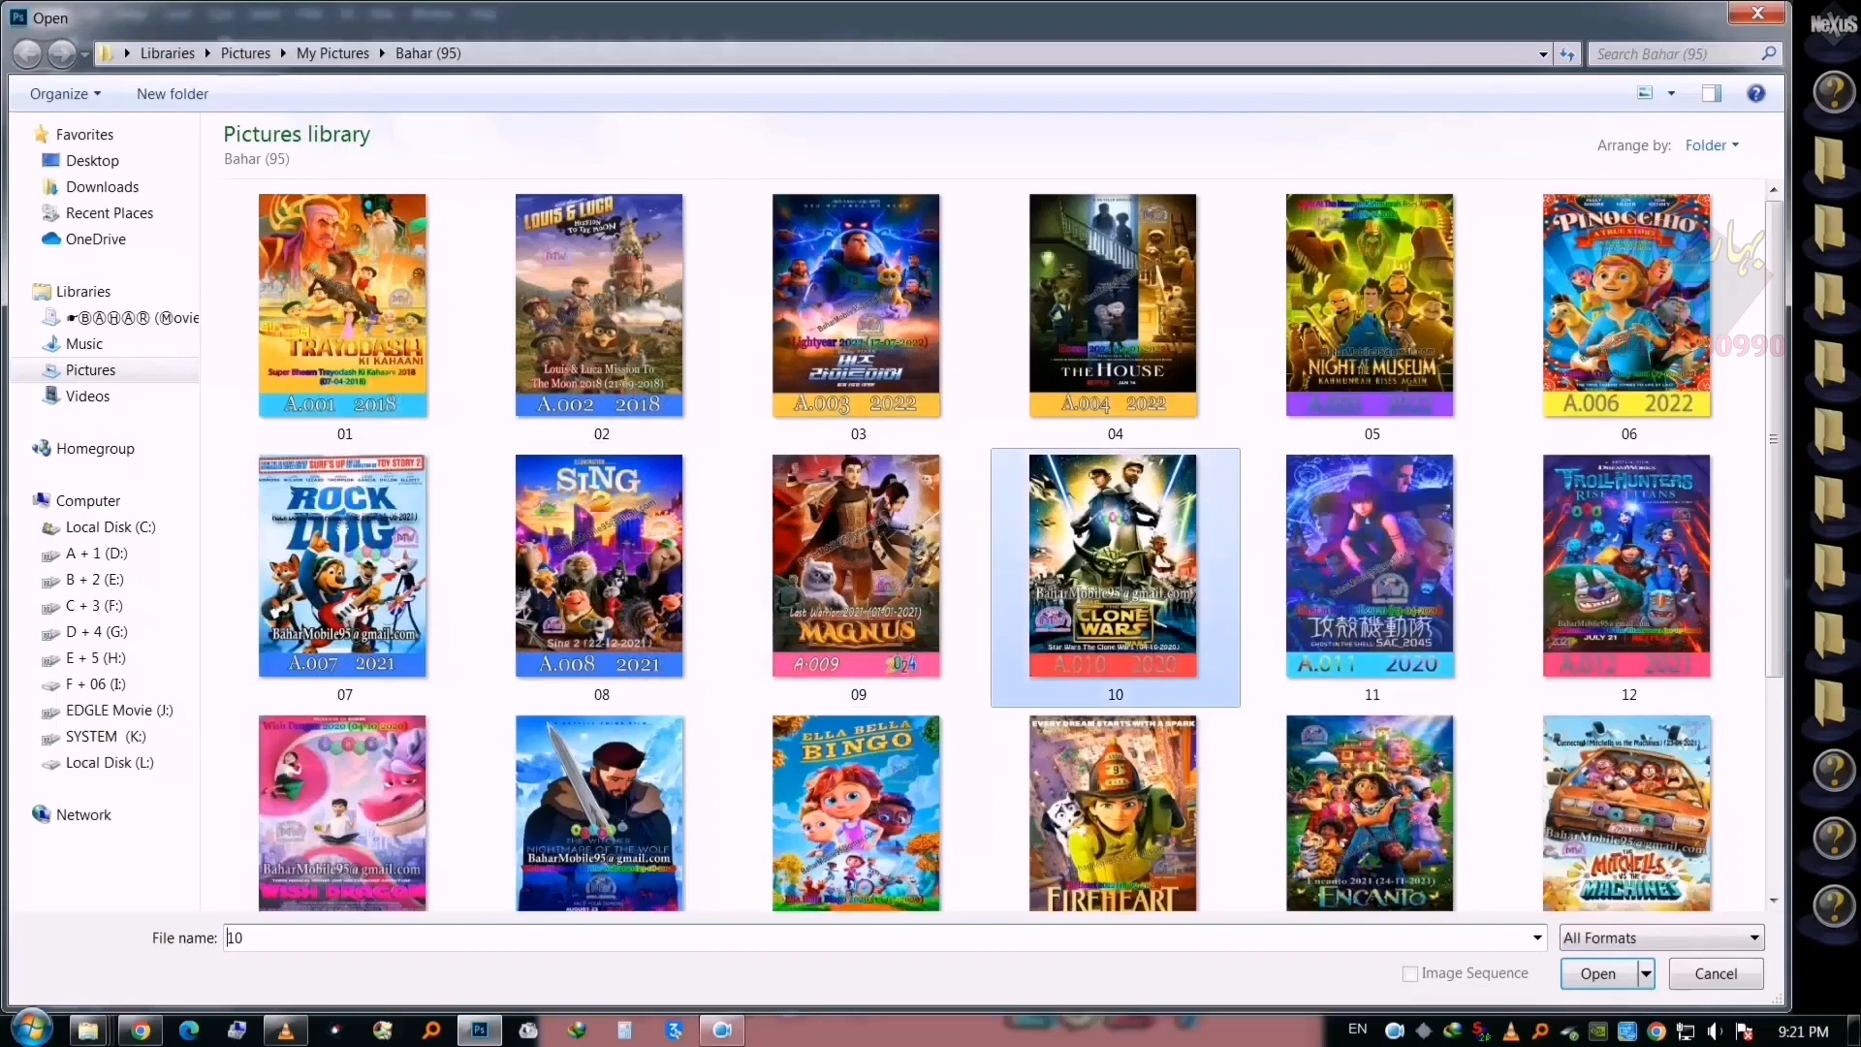
key(ctrl+a)
key(ctrl+c)
key(ctrl+w)
Paste the tenth poster, scale it down and align it with the upper-left corner of the middle row's fourth window
key(ctrl+v)
key(ctrl+t)
drag(1031, 216, 883, 415)
drag(781, 552, 887, 556)
key(Return)
Resize the tenth poster to about 92% width and 98.9% height to fill its window, and move Layer 0 above it
drag(987, 692, 972, 689)
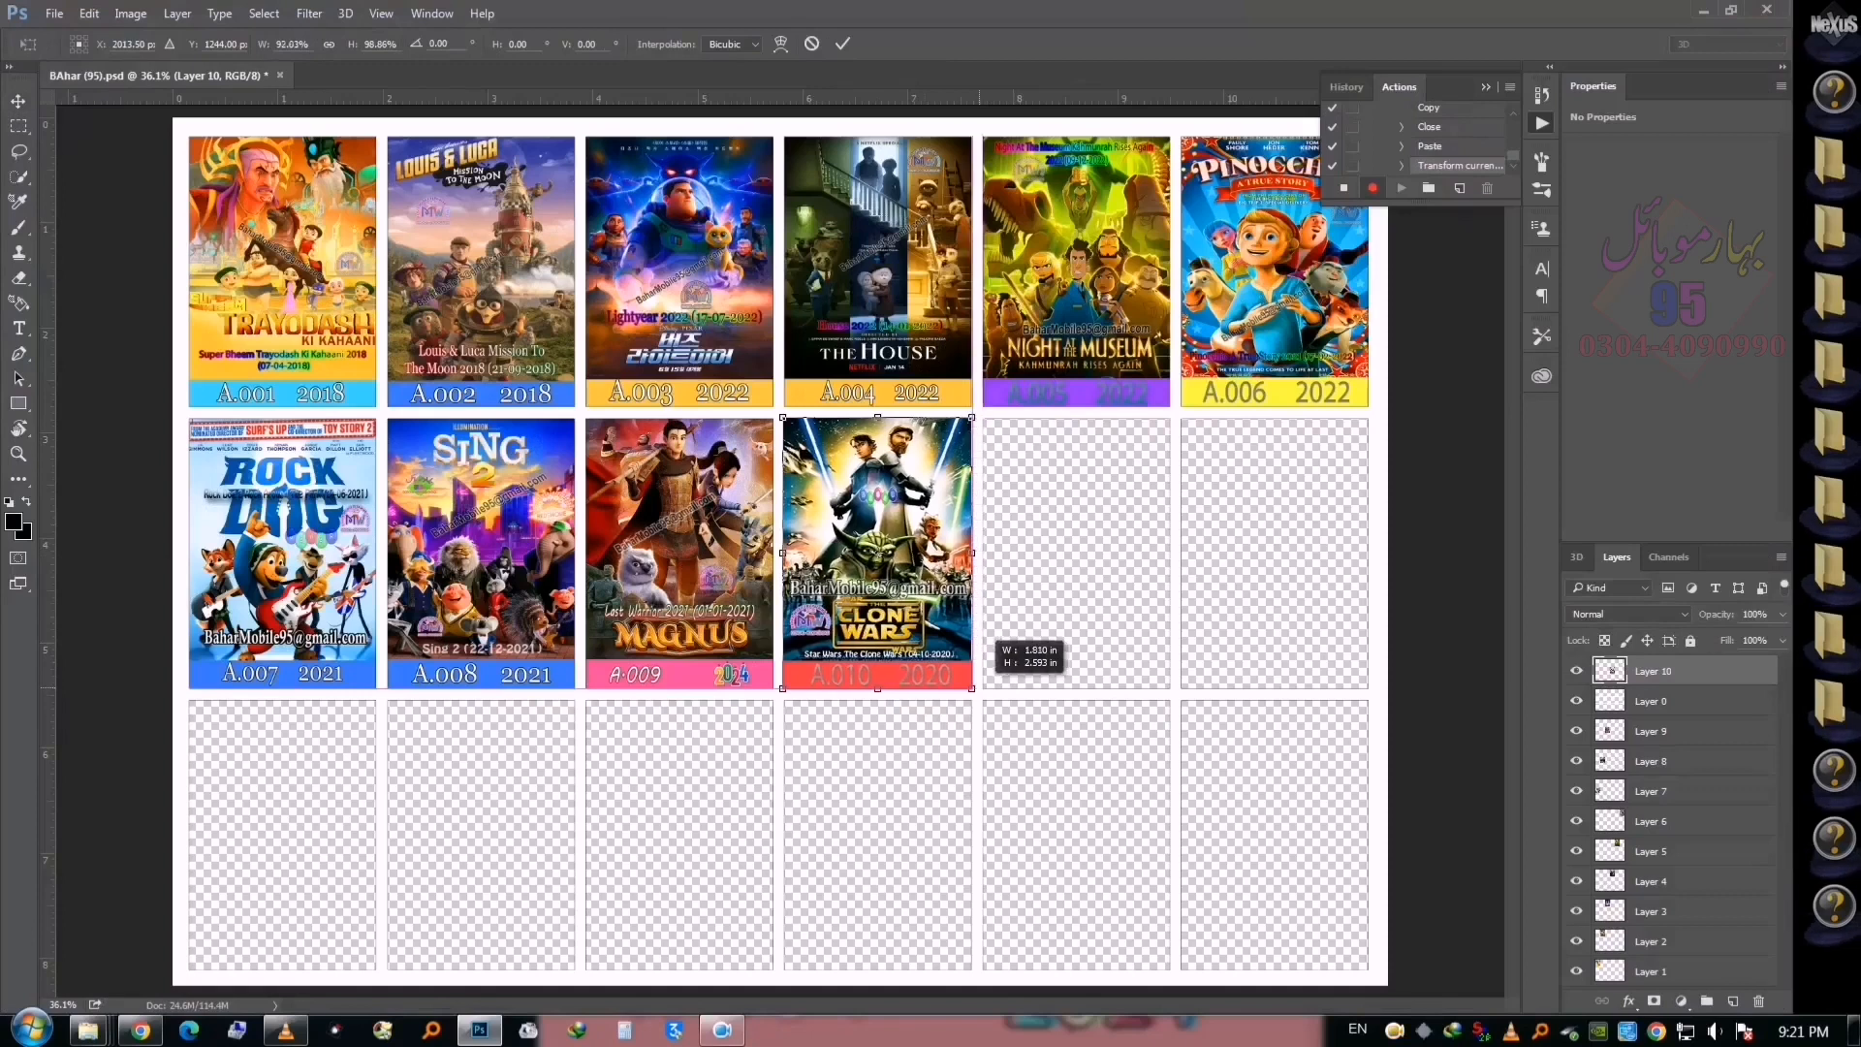
key(Return)
scroll(973, 683, up, 3)
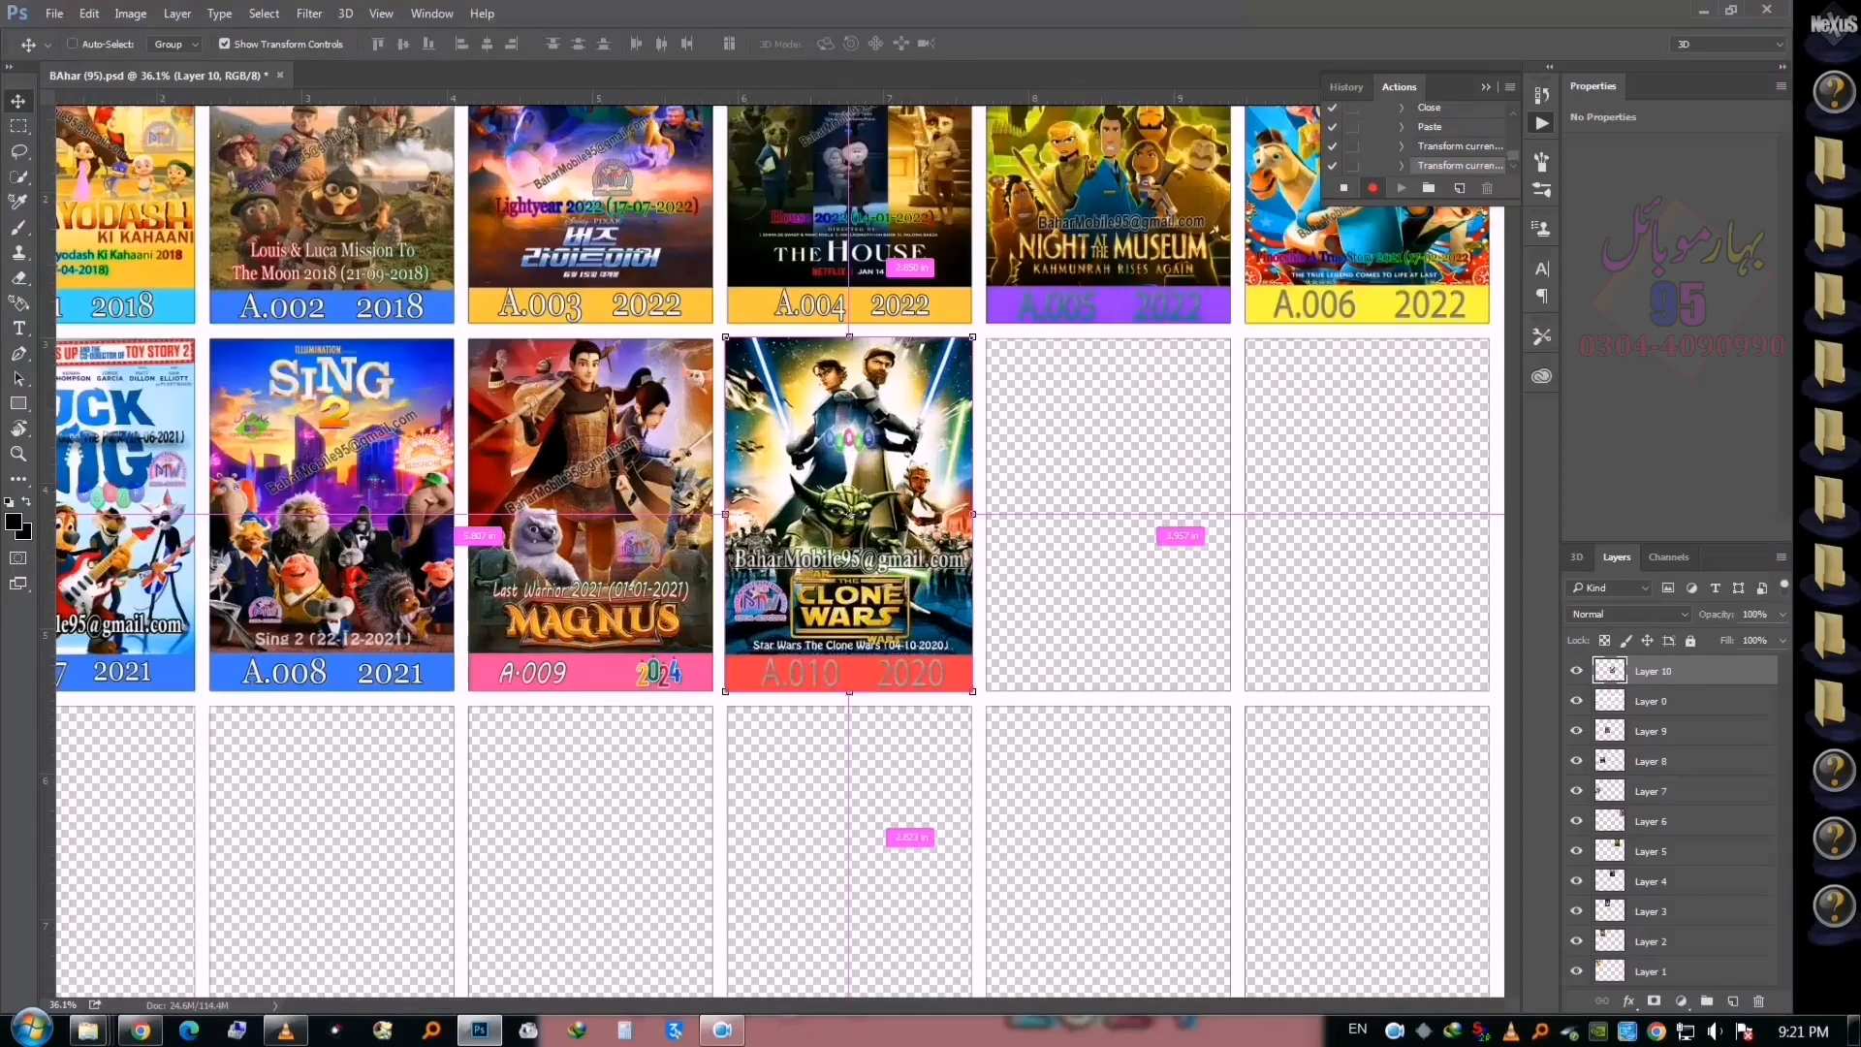
drag(1651, 701, 1651, 664)
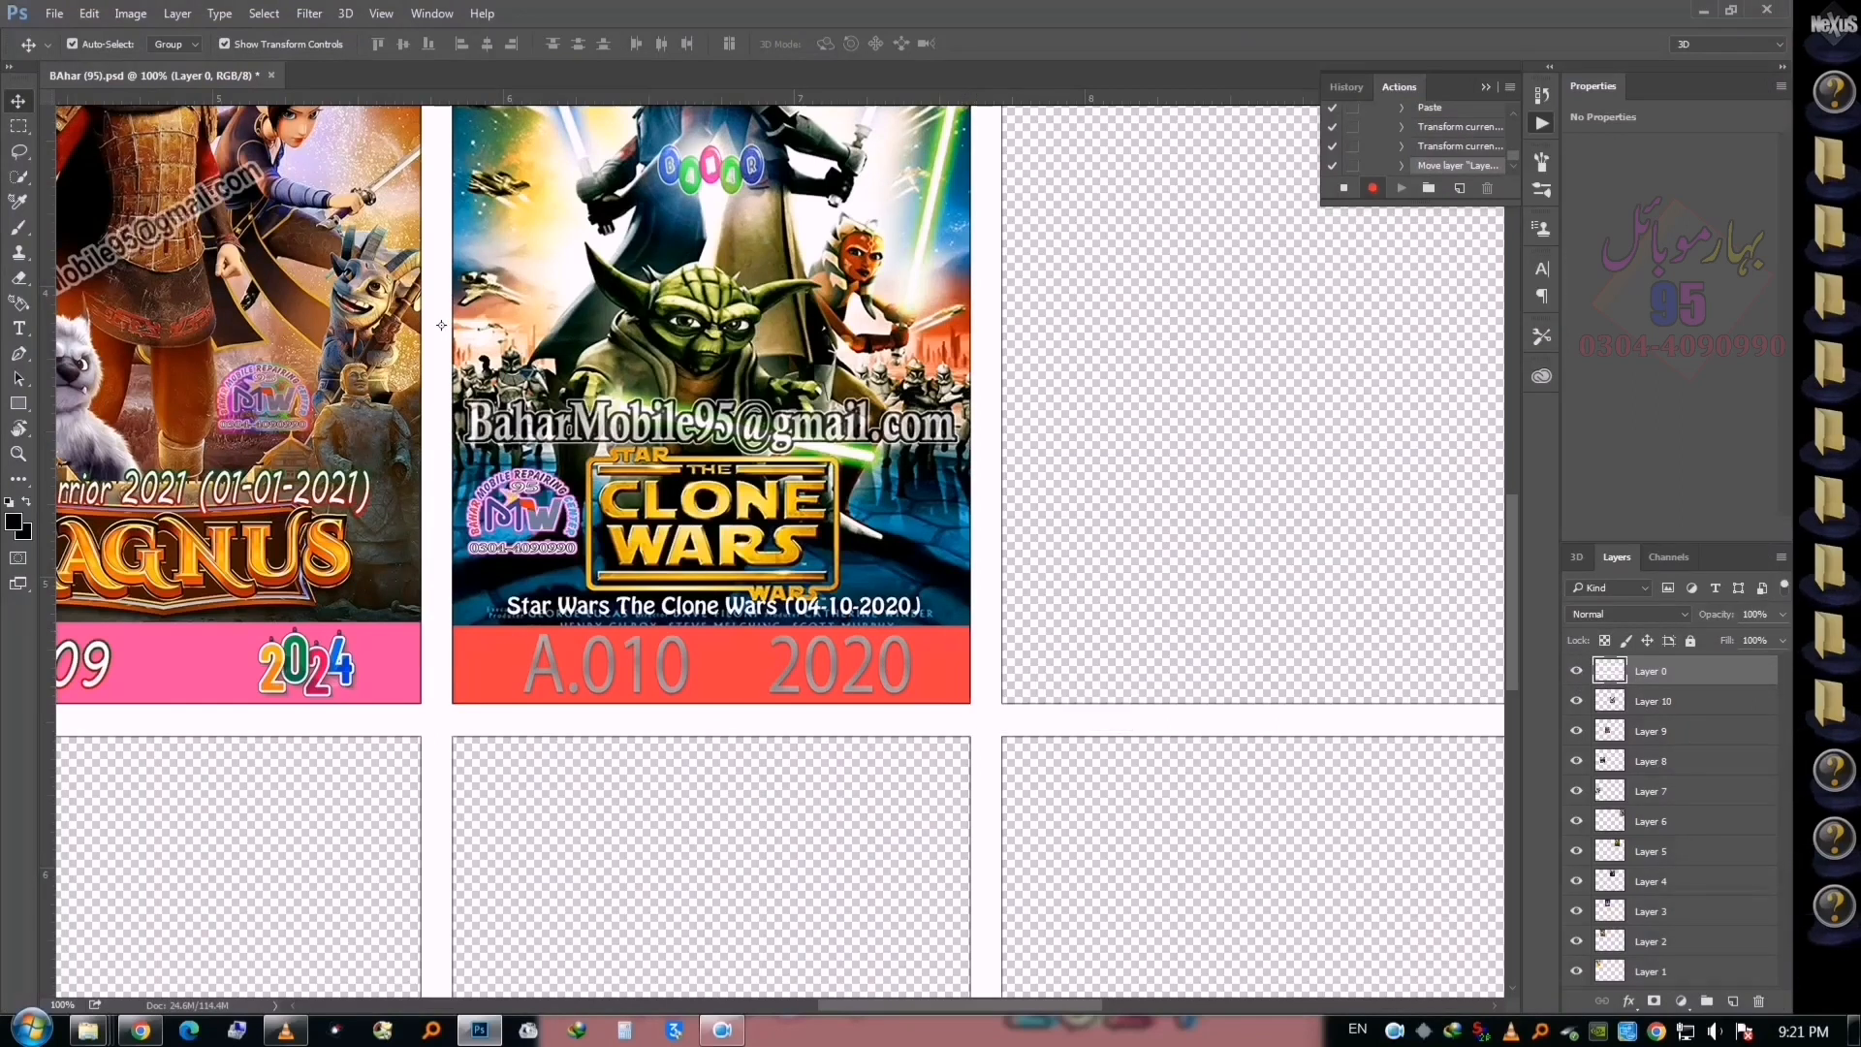
Open 11 from the Bahar (95) folder, copy the whole poster image and close the file
key(ctrl+0)
key(ctrl+o)
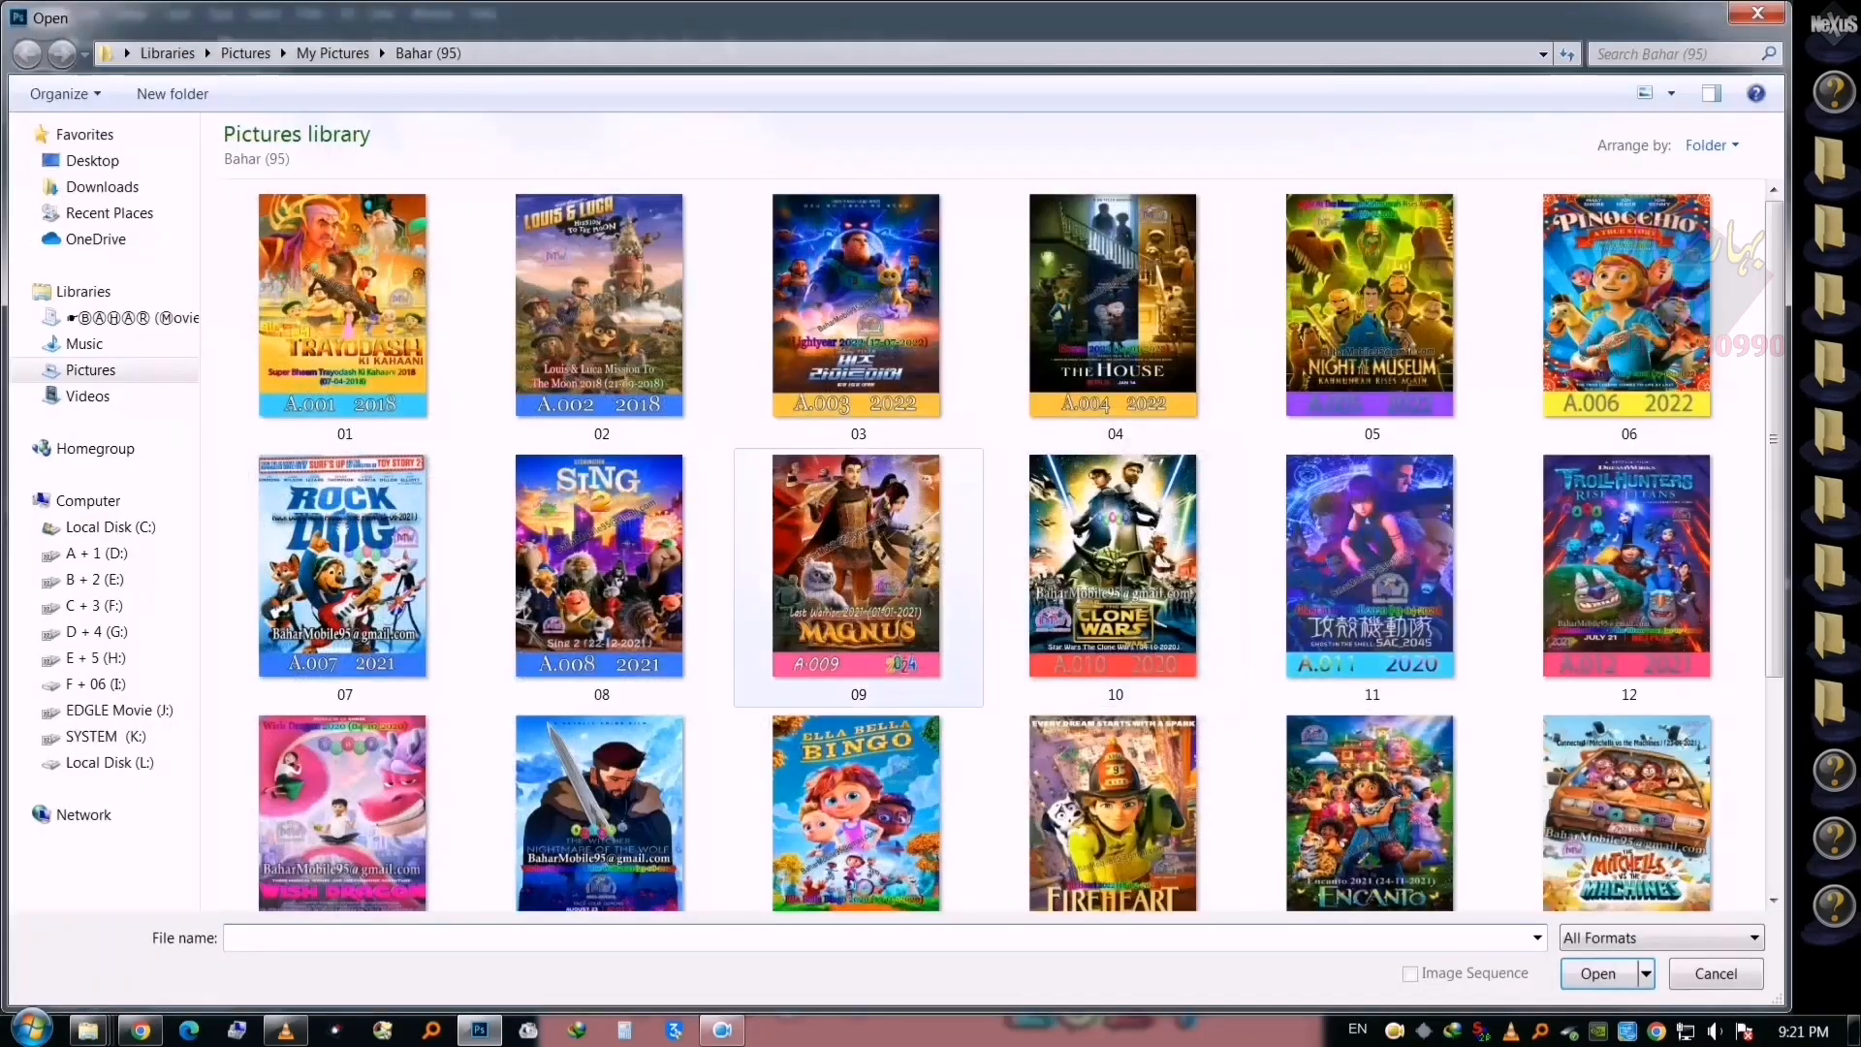
double_click(1367, 589)
key(ctrl+a)
key(ctrl+c)
key(ctrl+w)
Paste the eleventh poster, scale it down and align it with the upper-left corner of the middle row's fifth window
key(ctrl+v)
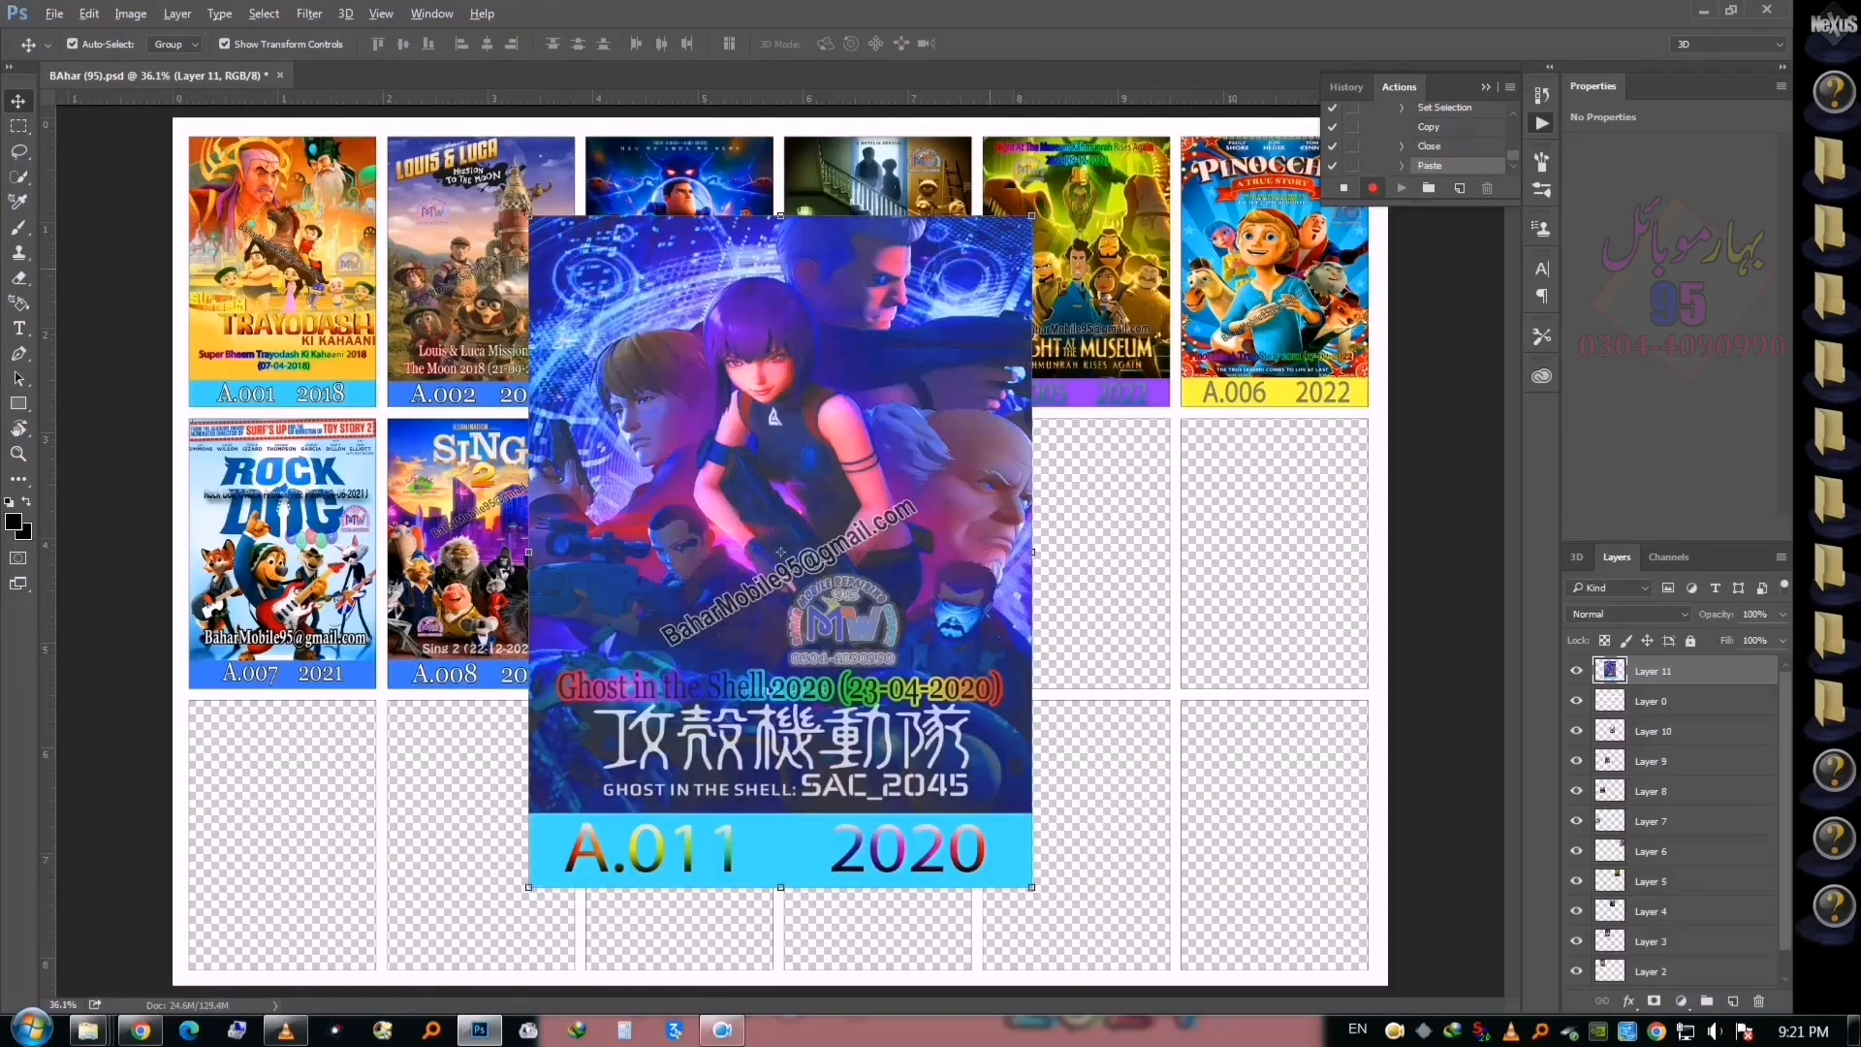
key(ctrl+t)
drag(1032, 215, 1117, 469)
key(Up)
key(Up)
key(Up)
key(Up)
key(Up)
key(Left)
key(Left)
key(Return)
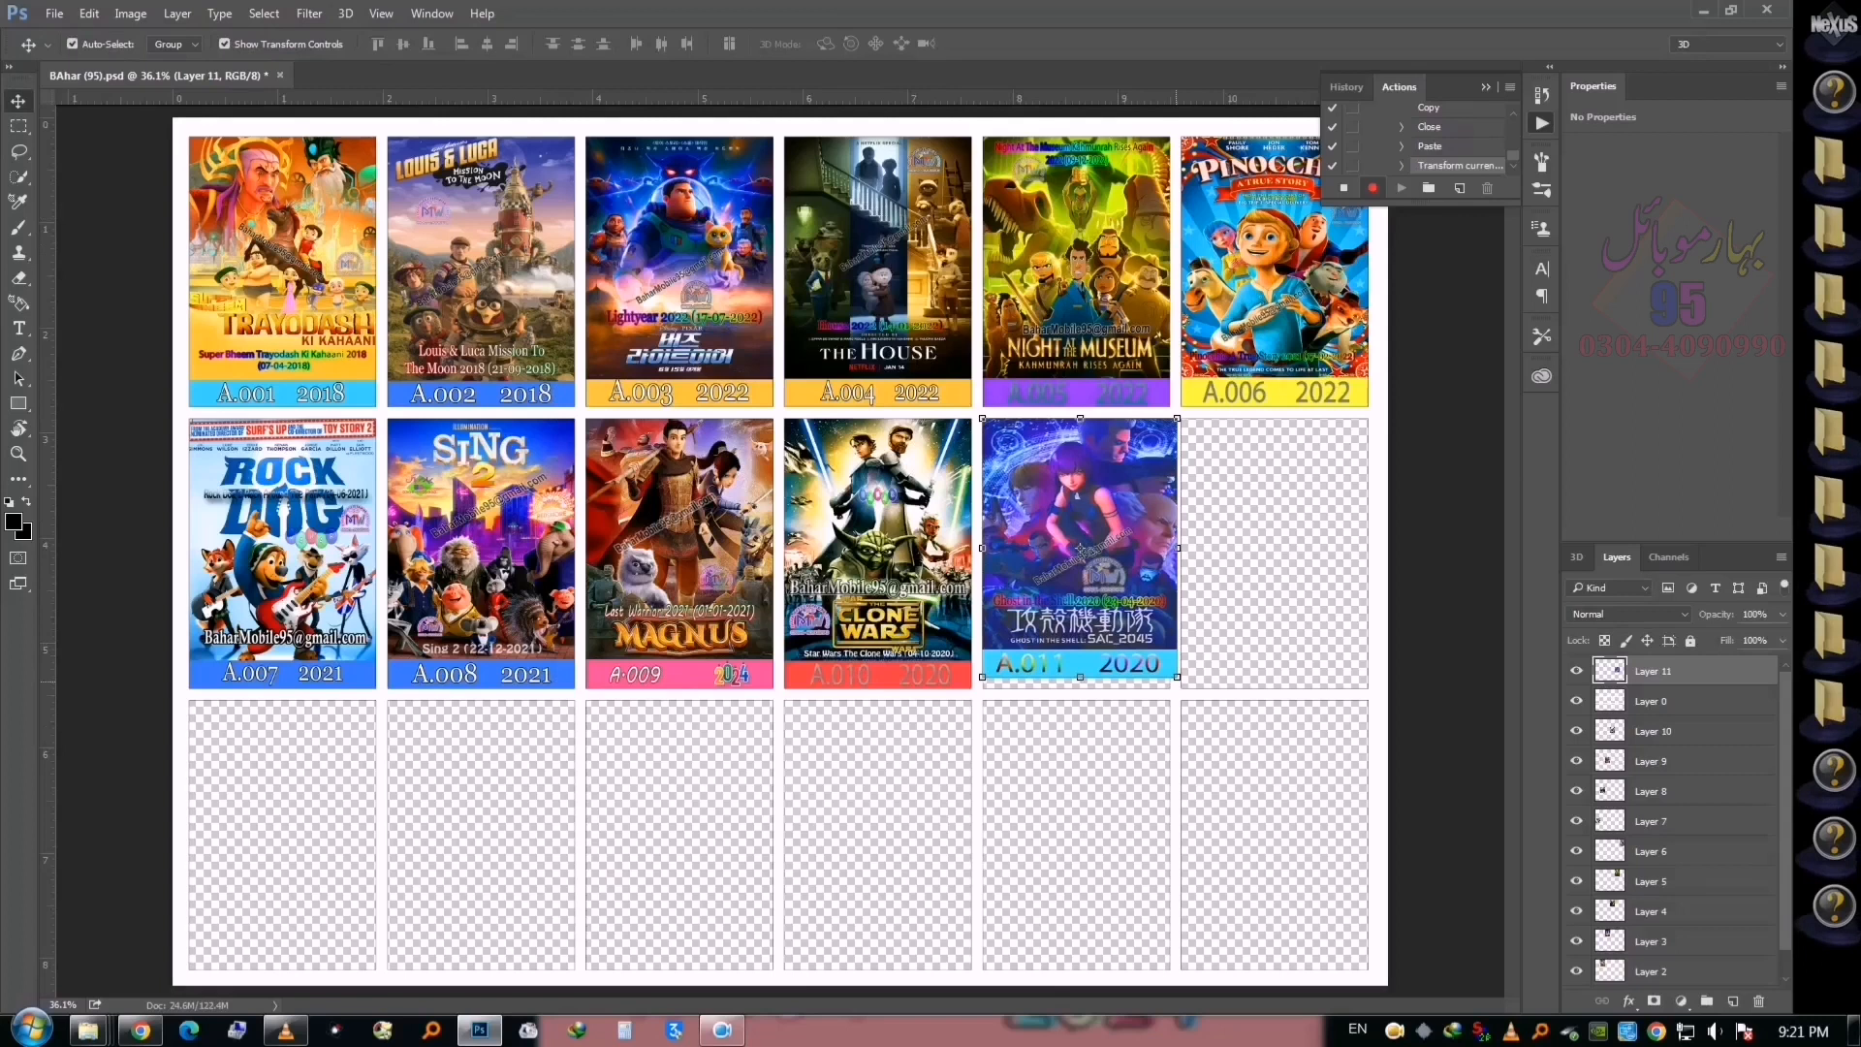
Resize the eleventh poster to about 96.8% width and 104.3% height to fill its window, and move Layer 0 above it
drag(1177, 677, 1169, 688)
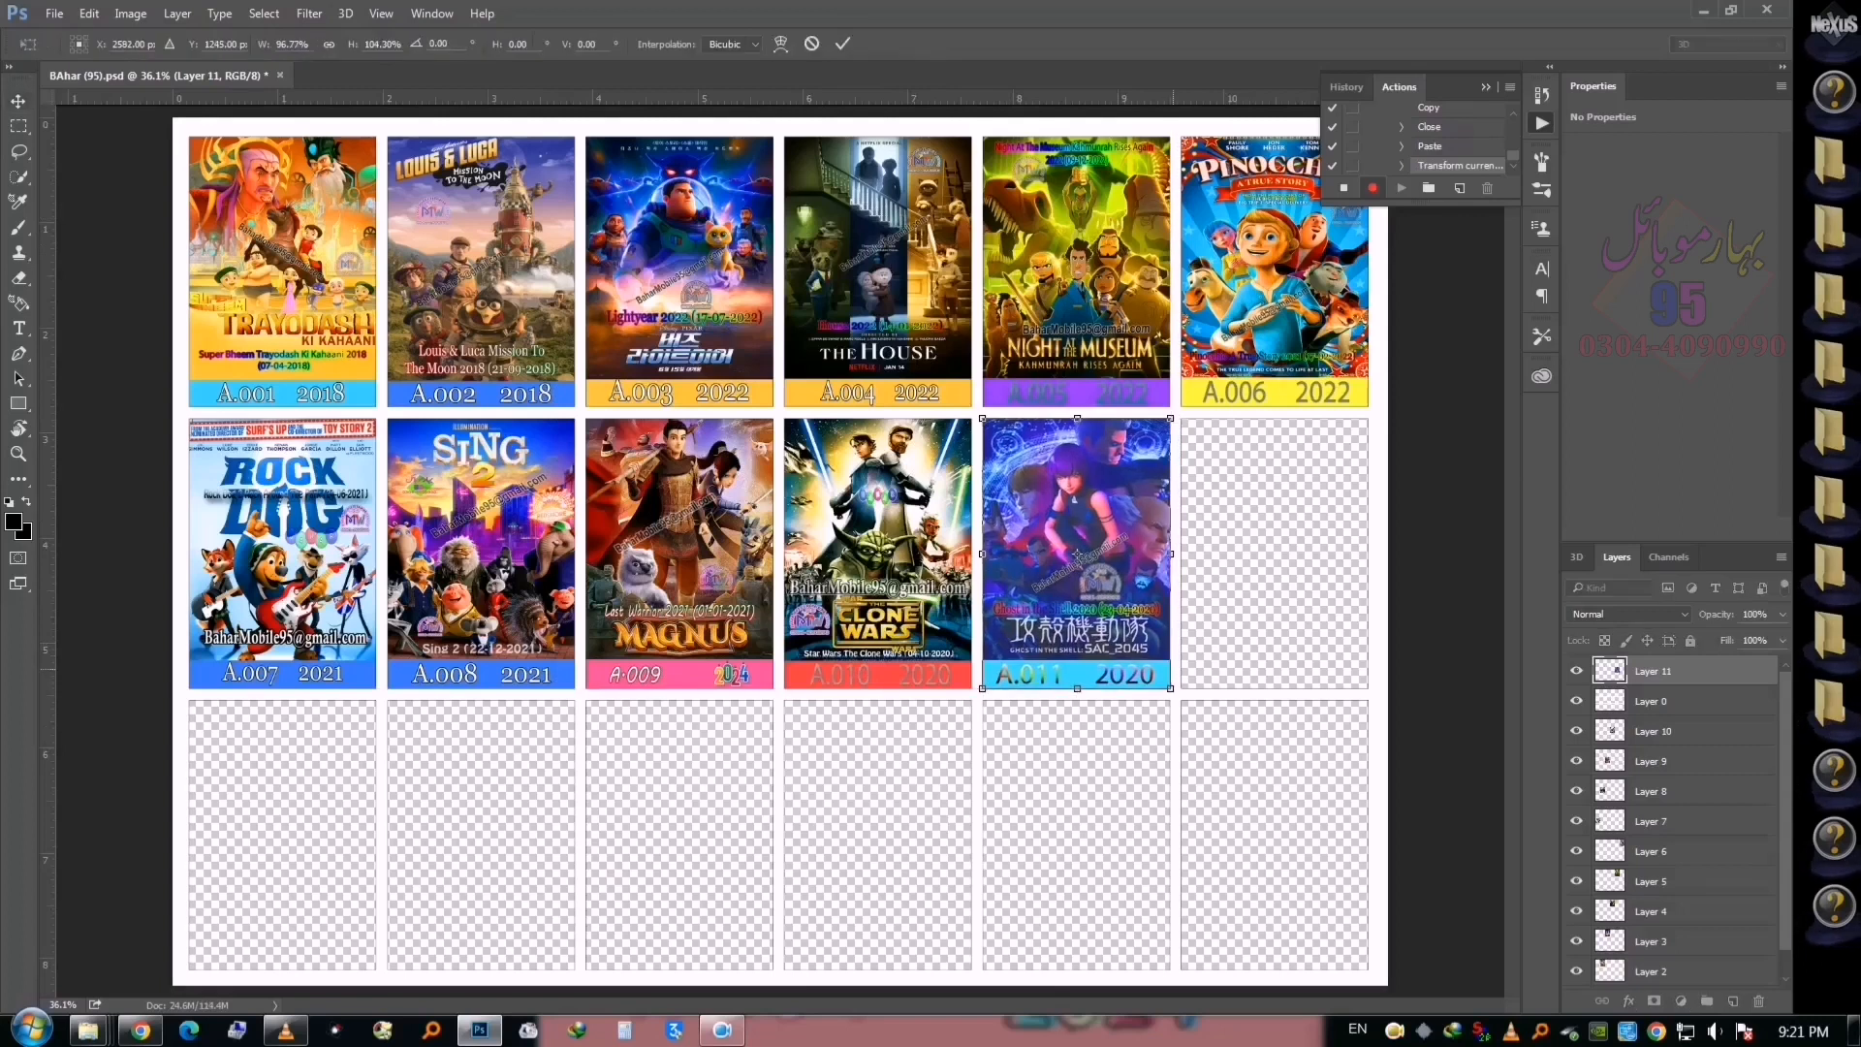
scroll(1172, 668, up, 3)
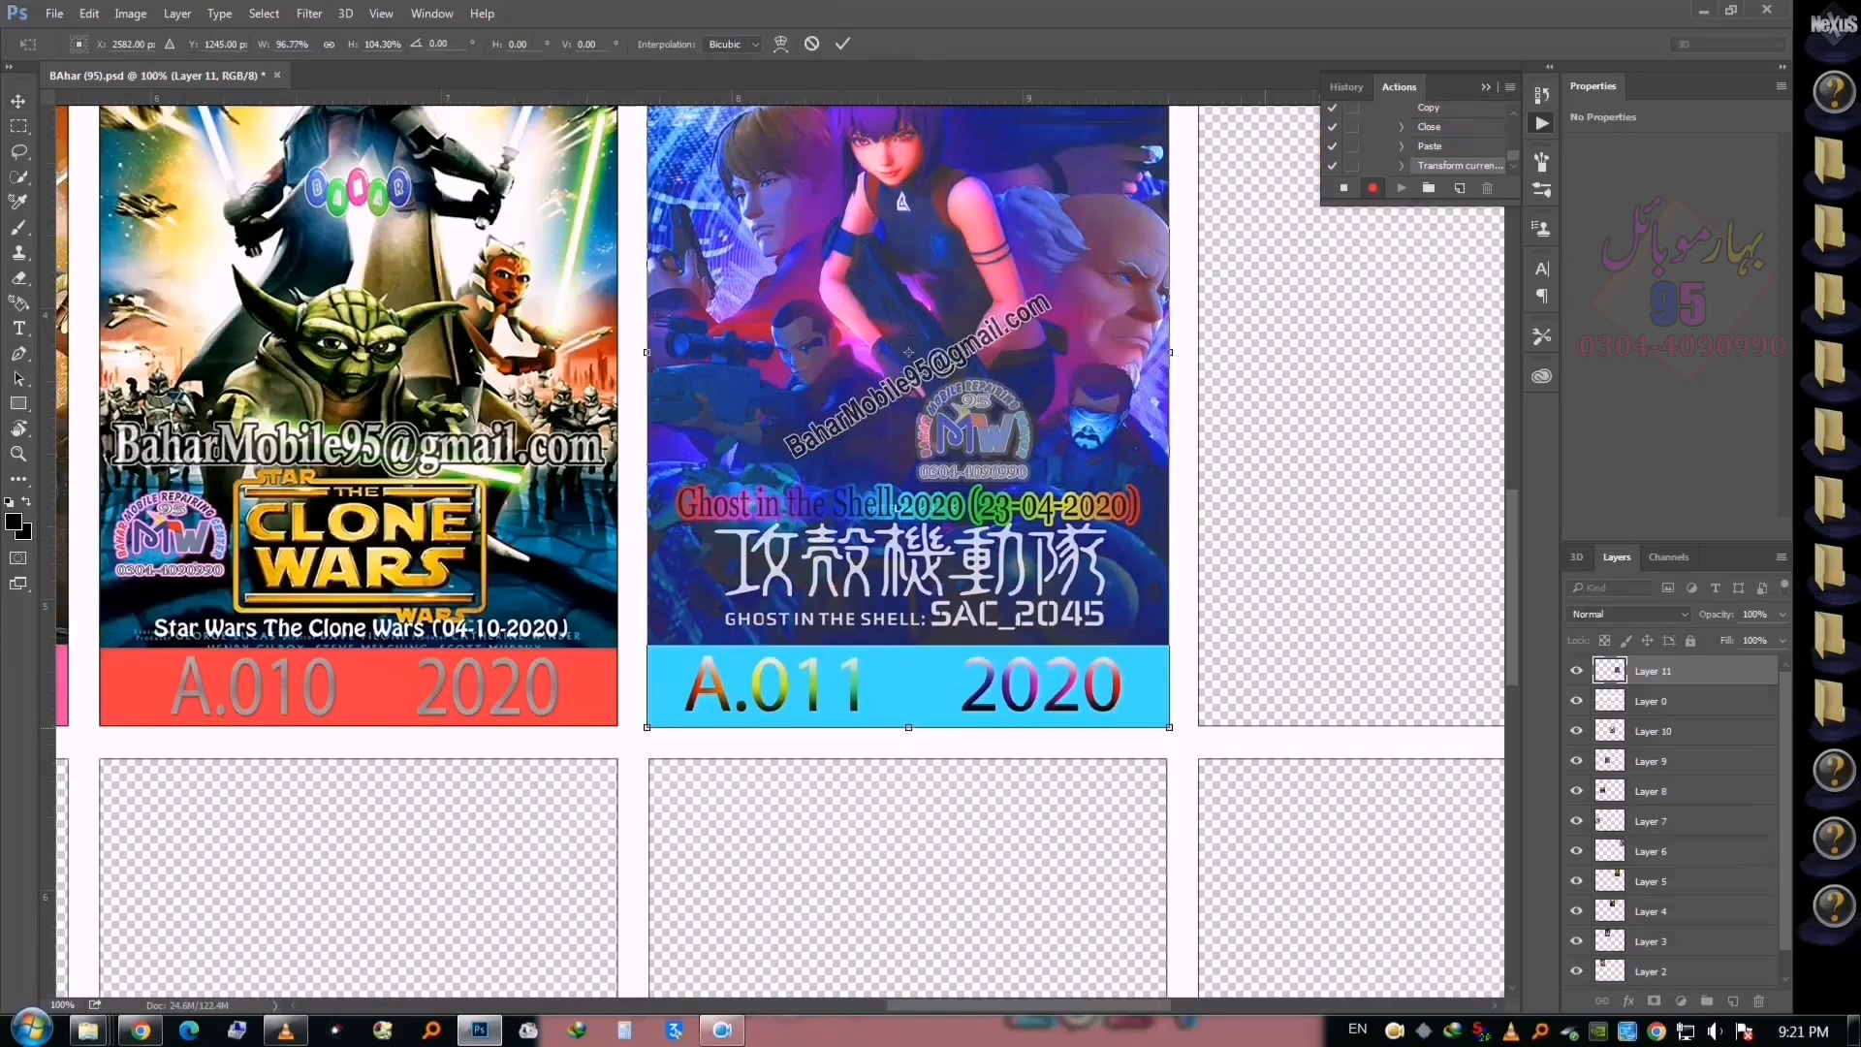
scroll(538, 284, up, 1)
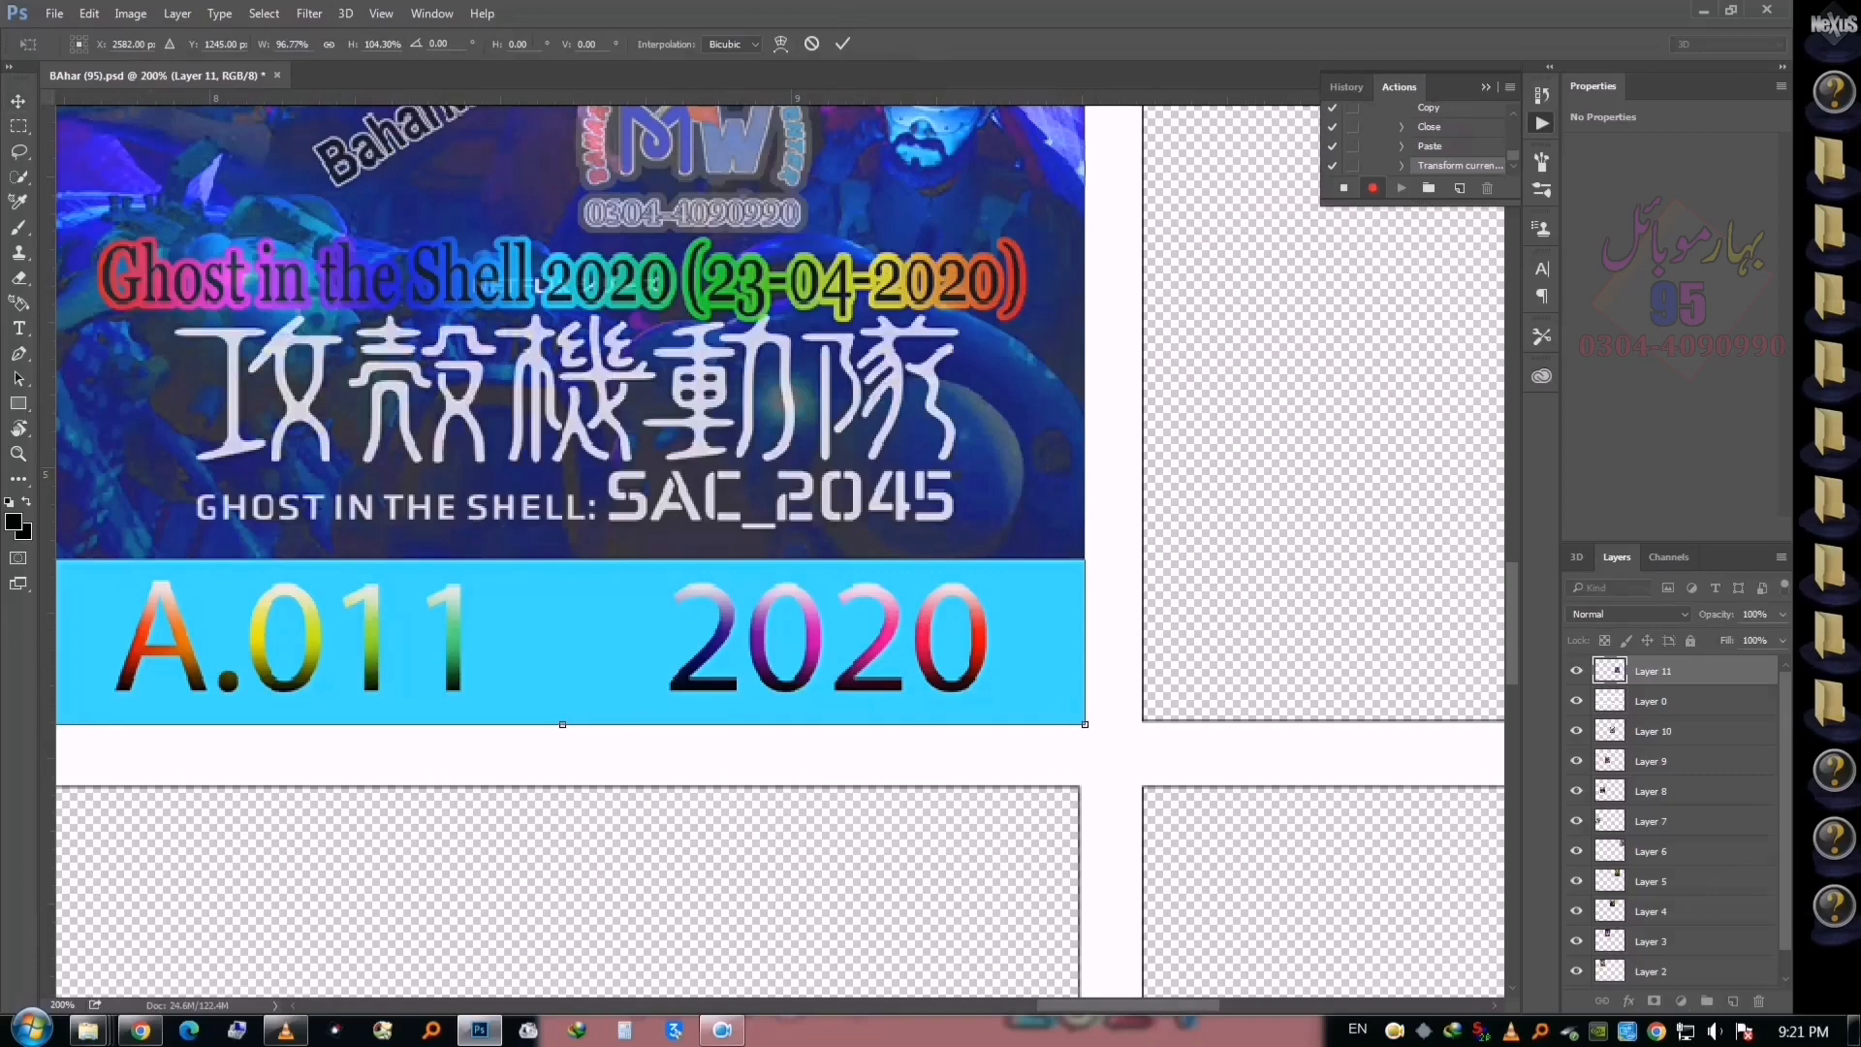
key(Return)
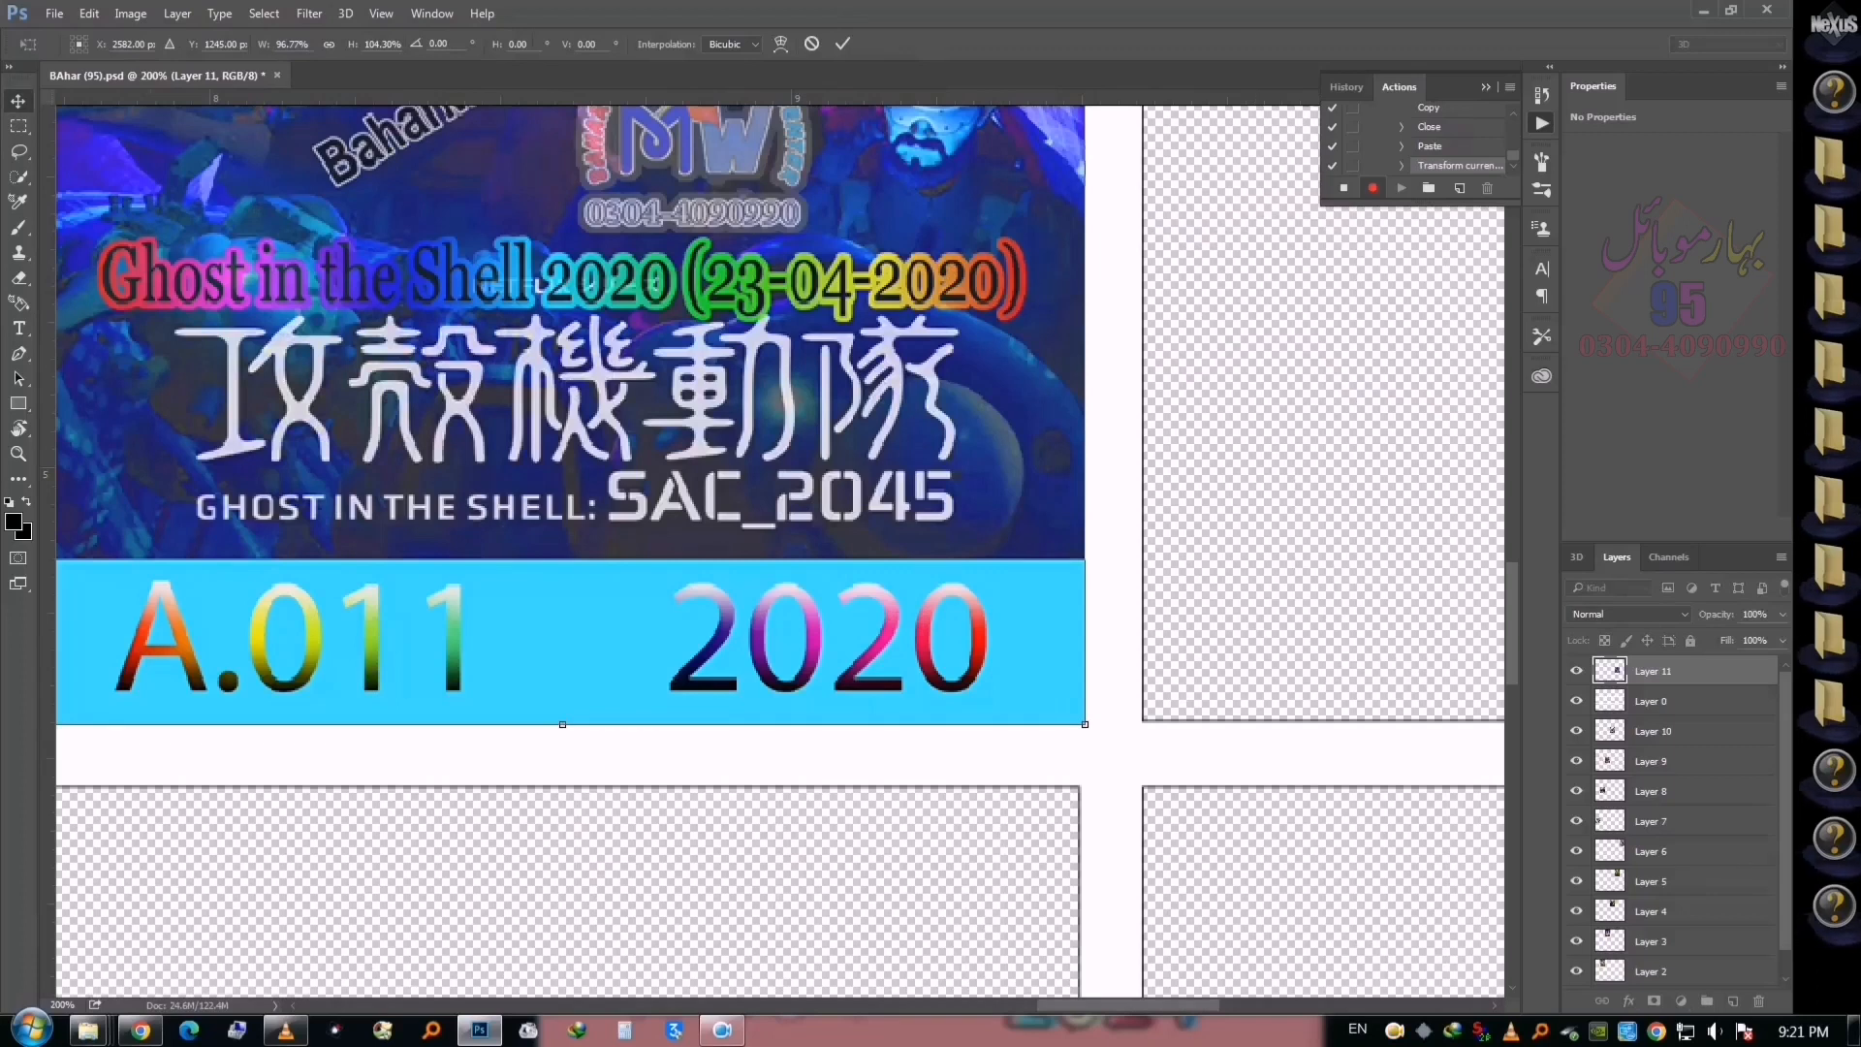
drag(1652, 677, 1652, 661)
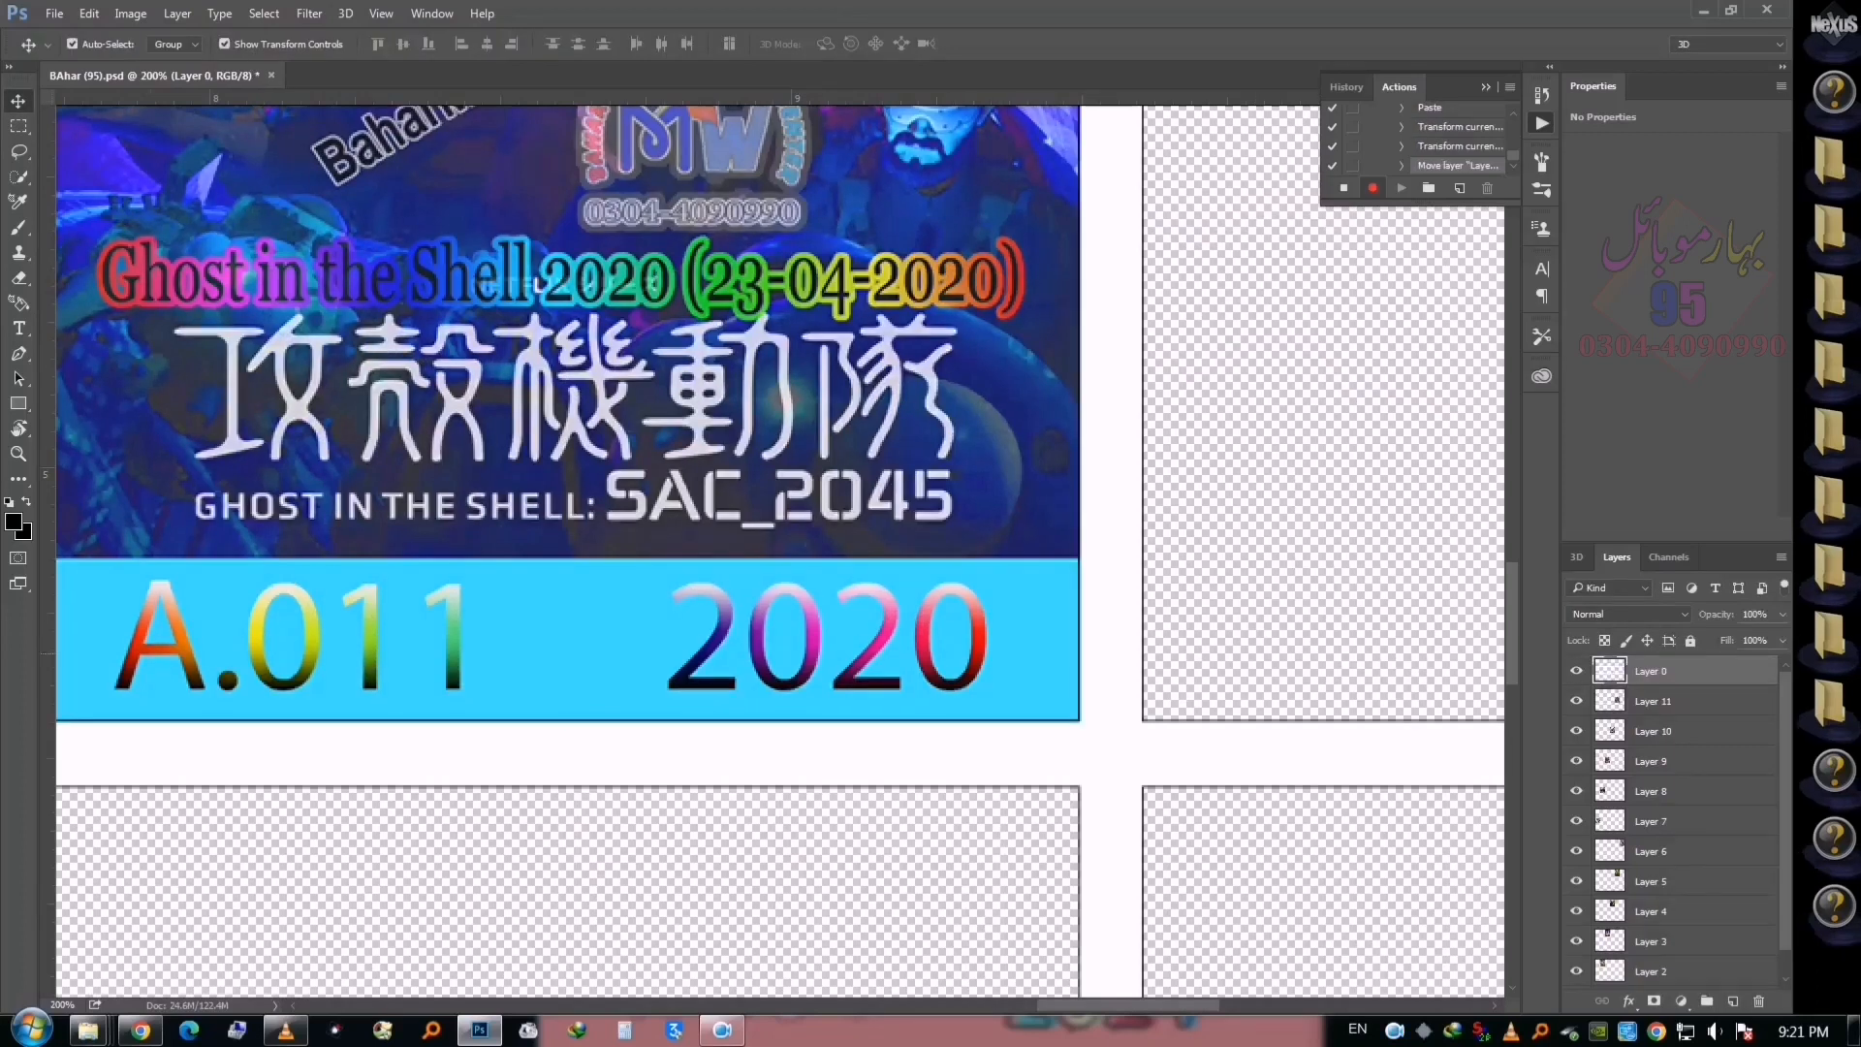
right_click(1001, 617)
click(1037, 629)
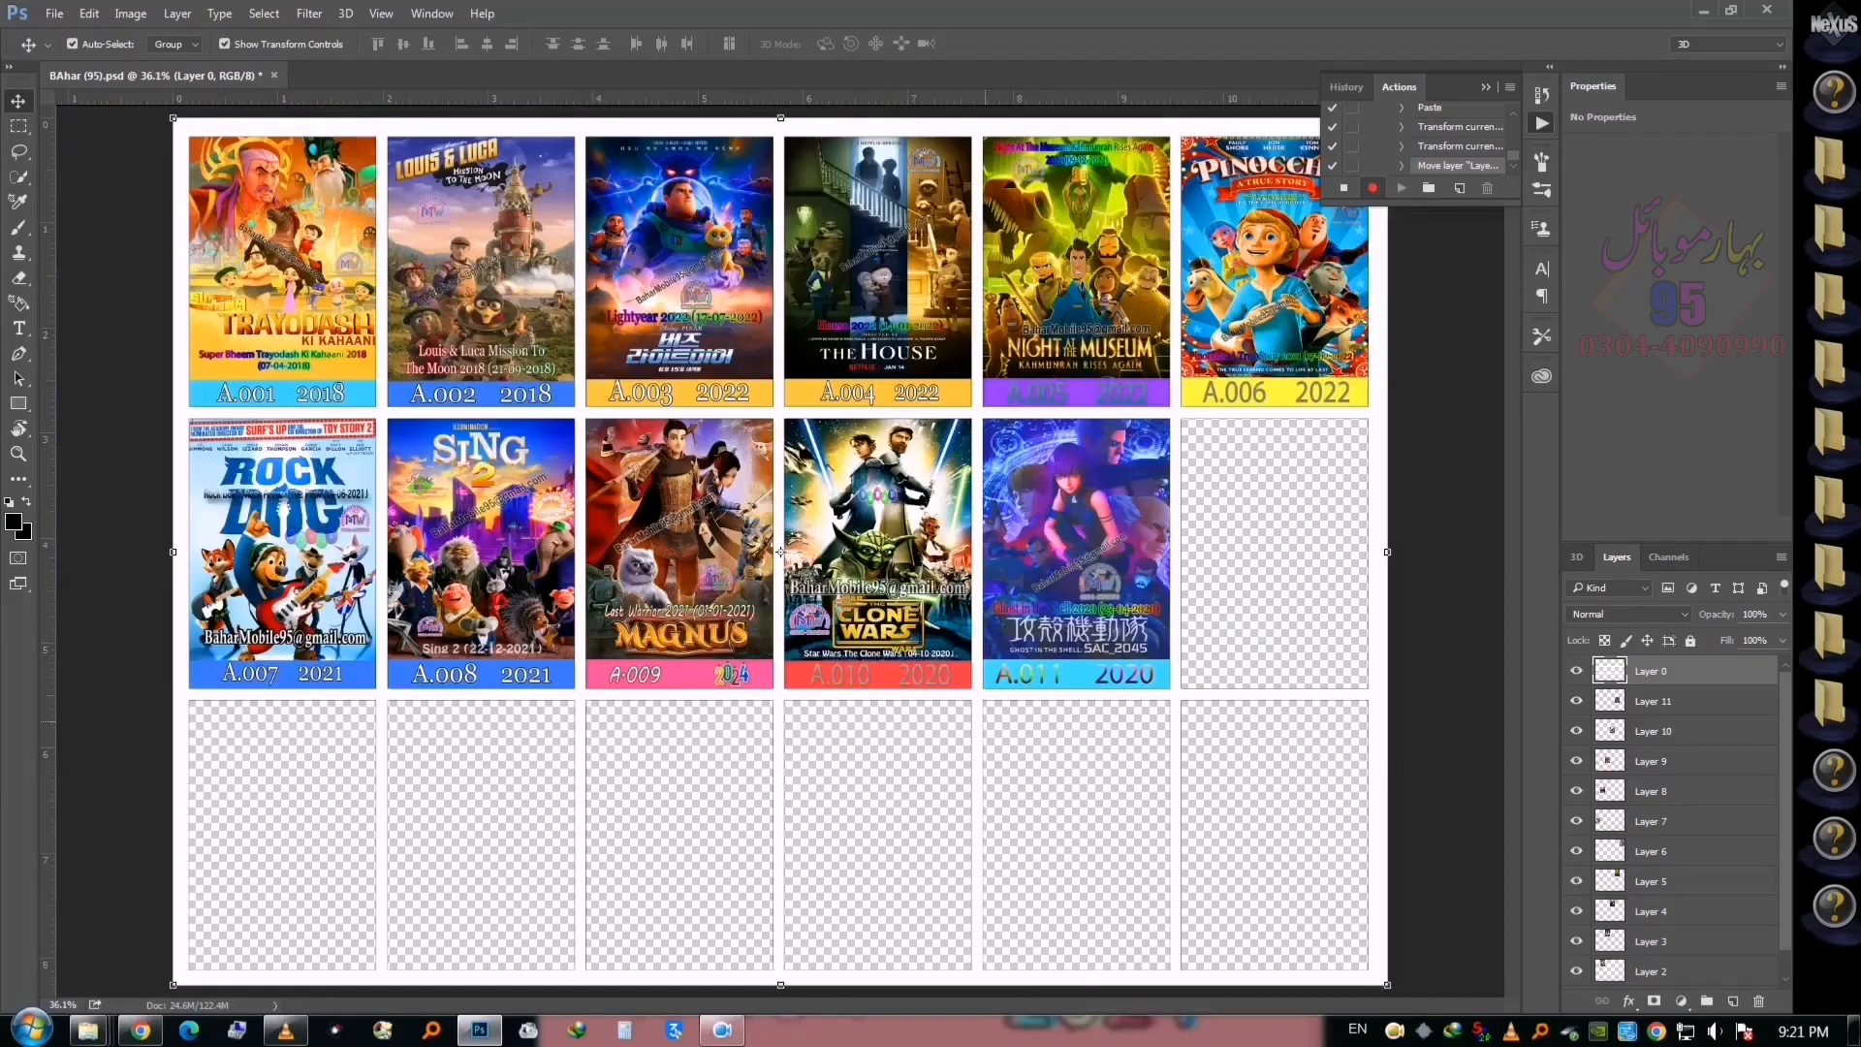
Open 12 from the Bahar (95) folder, copy and close it, and make Layer 0 the active layer again
key(ctrl)
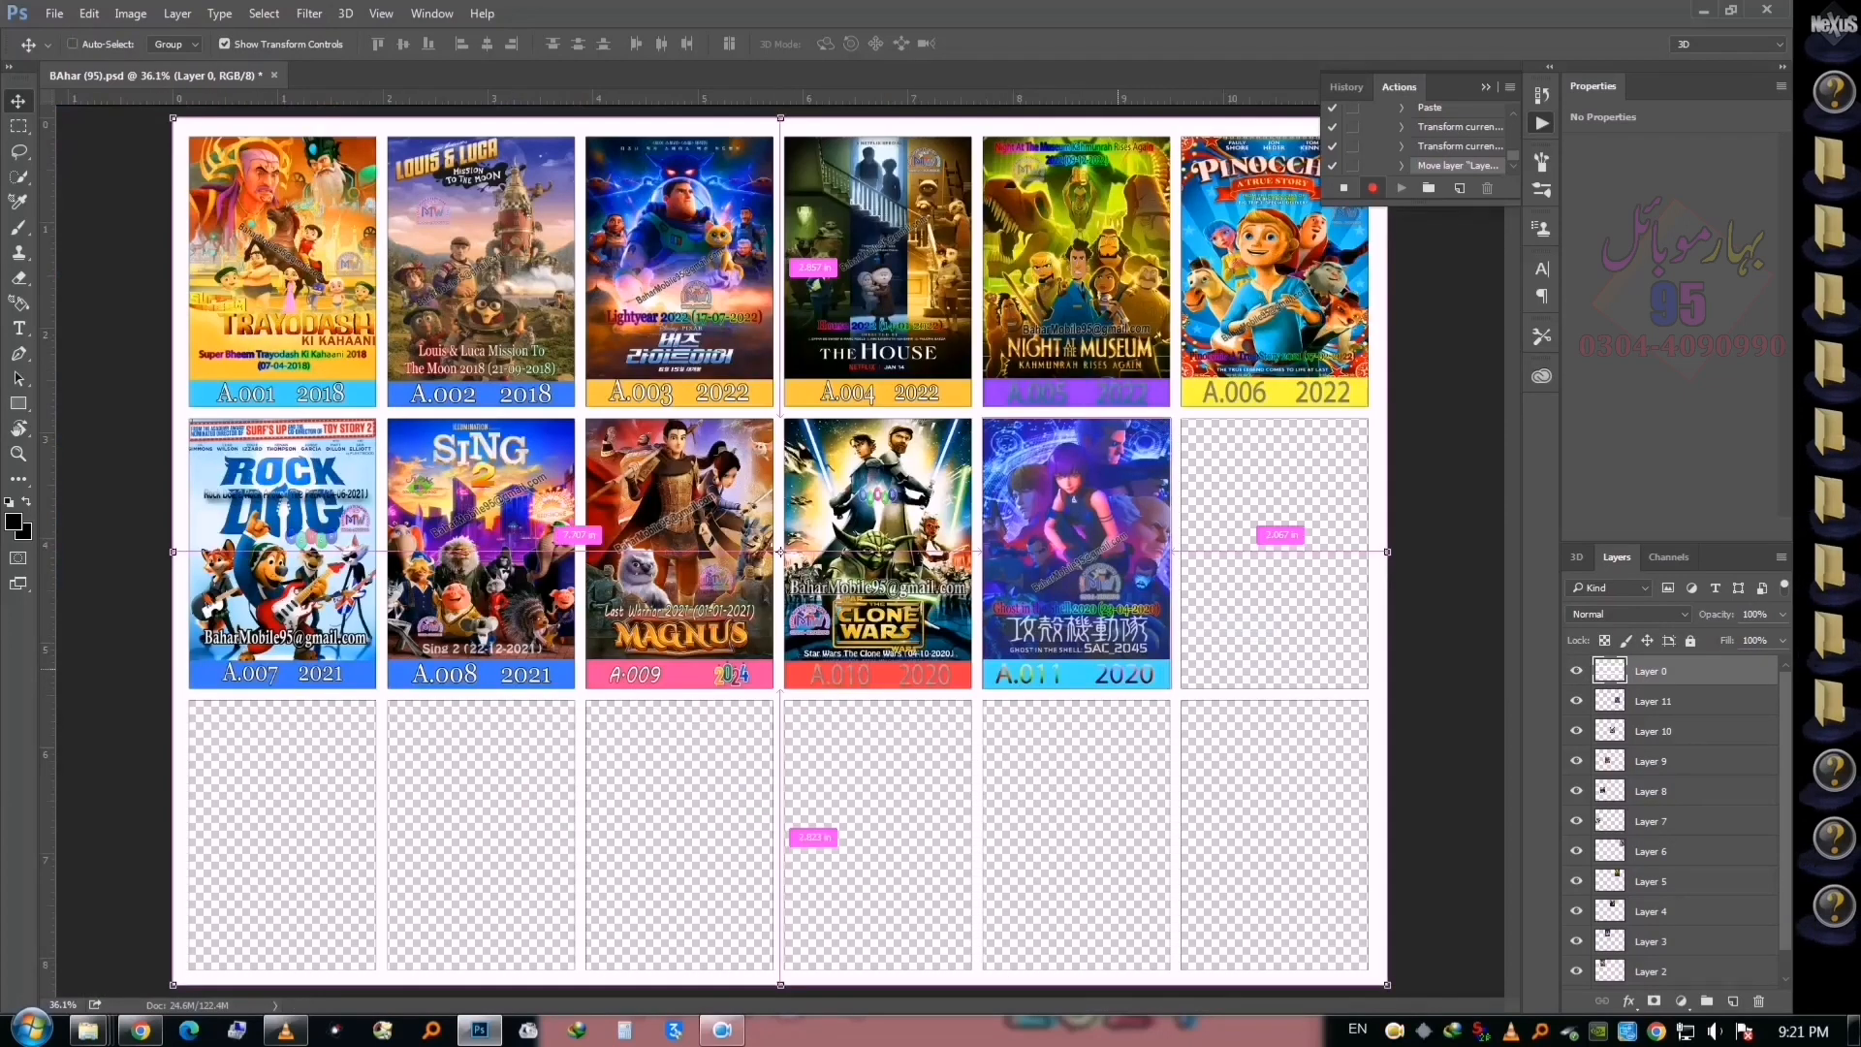
key(ctrl+o)
double_click(1621, 572)
key(ctrl+a)
key(ctrl+c)
key(ctrl+w)
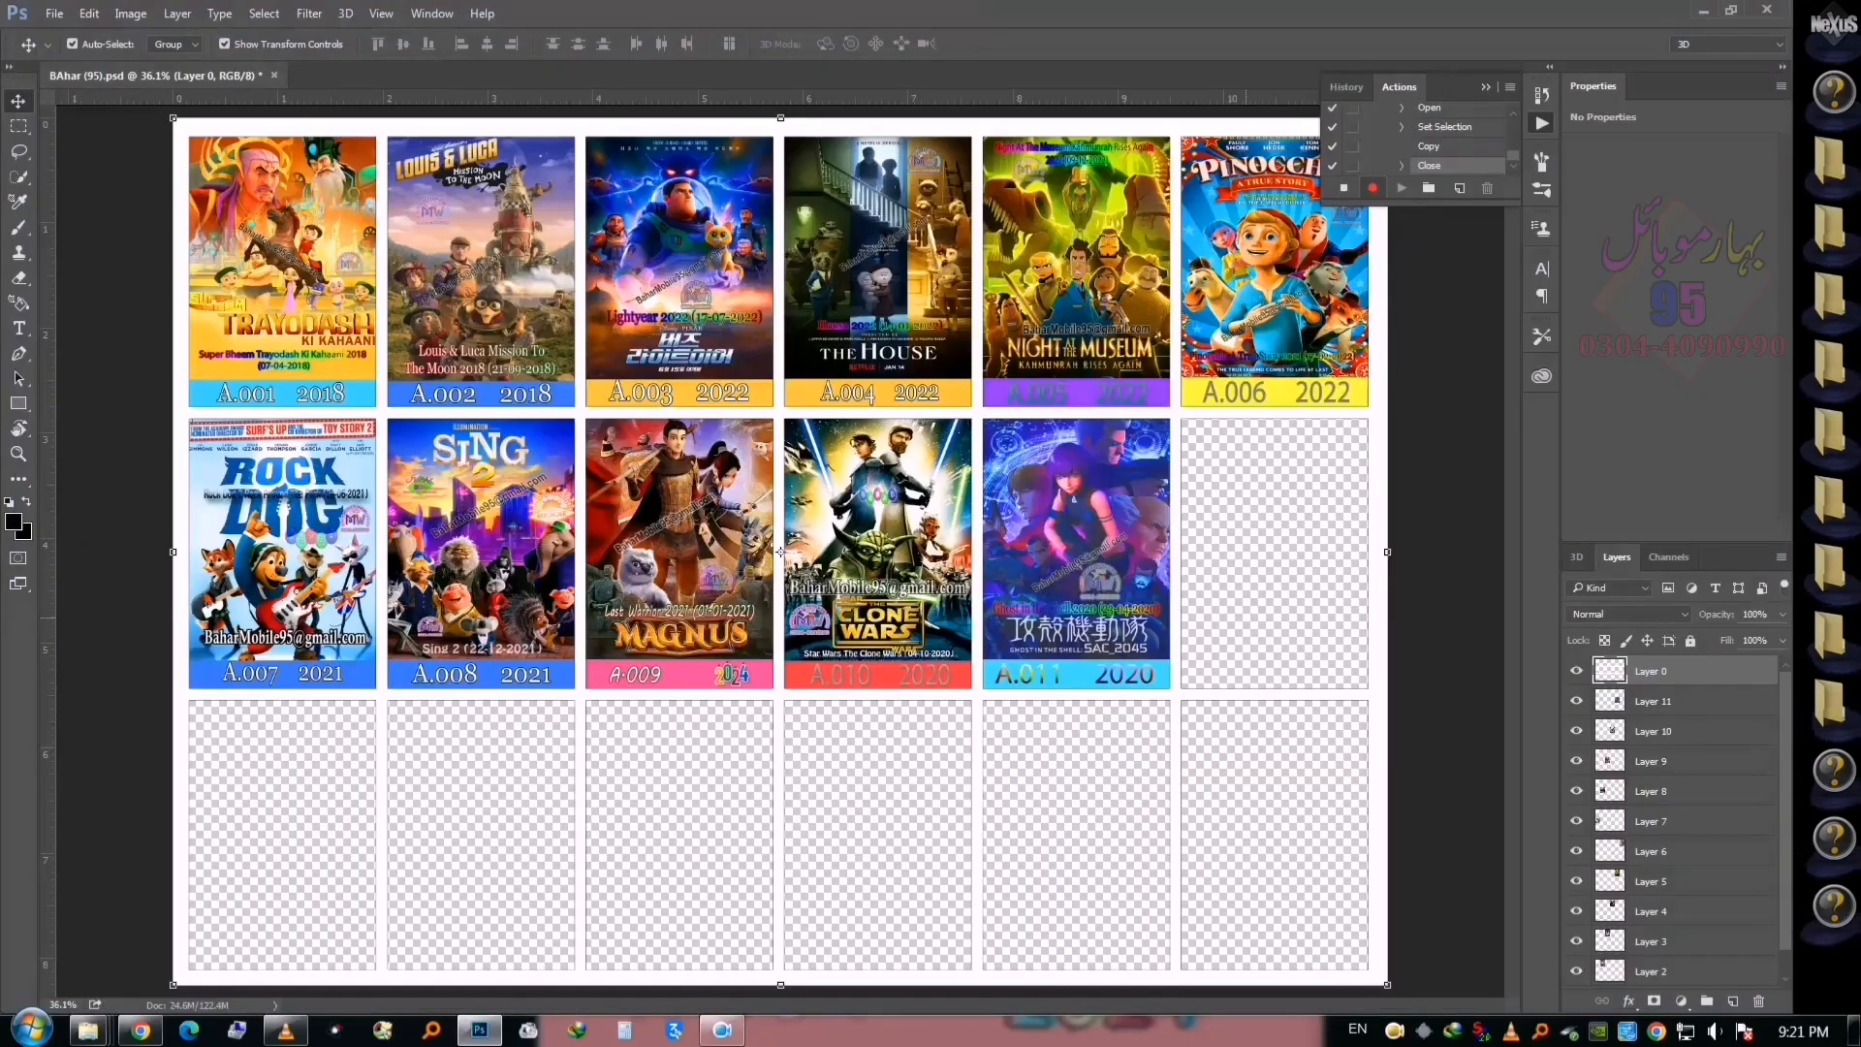
key(ctrl)
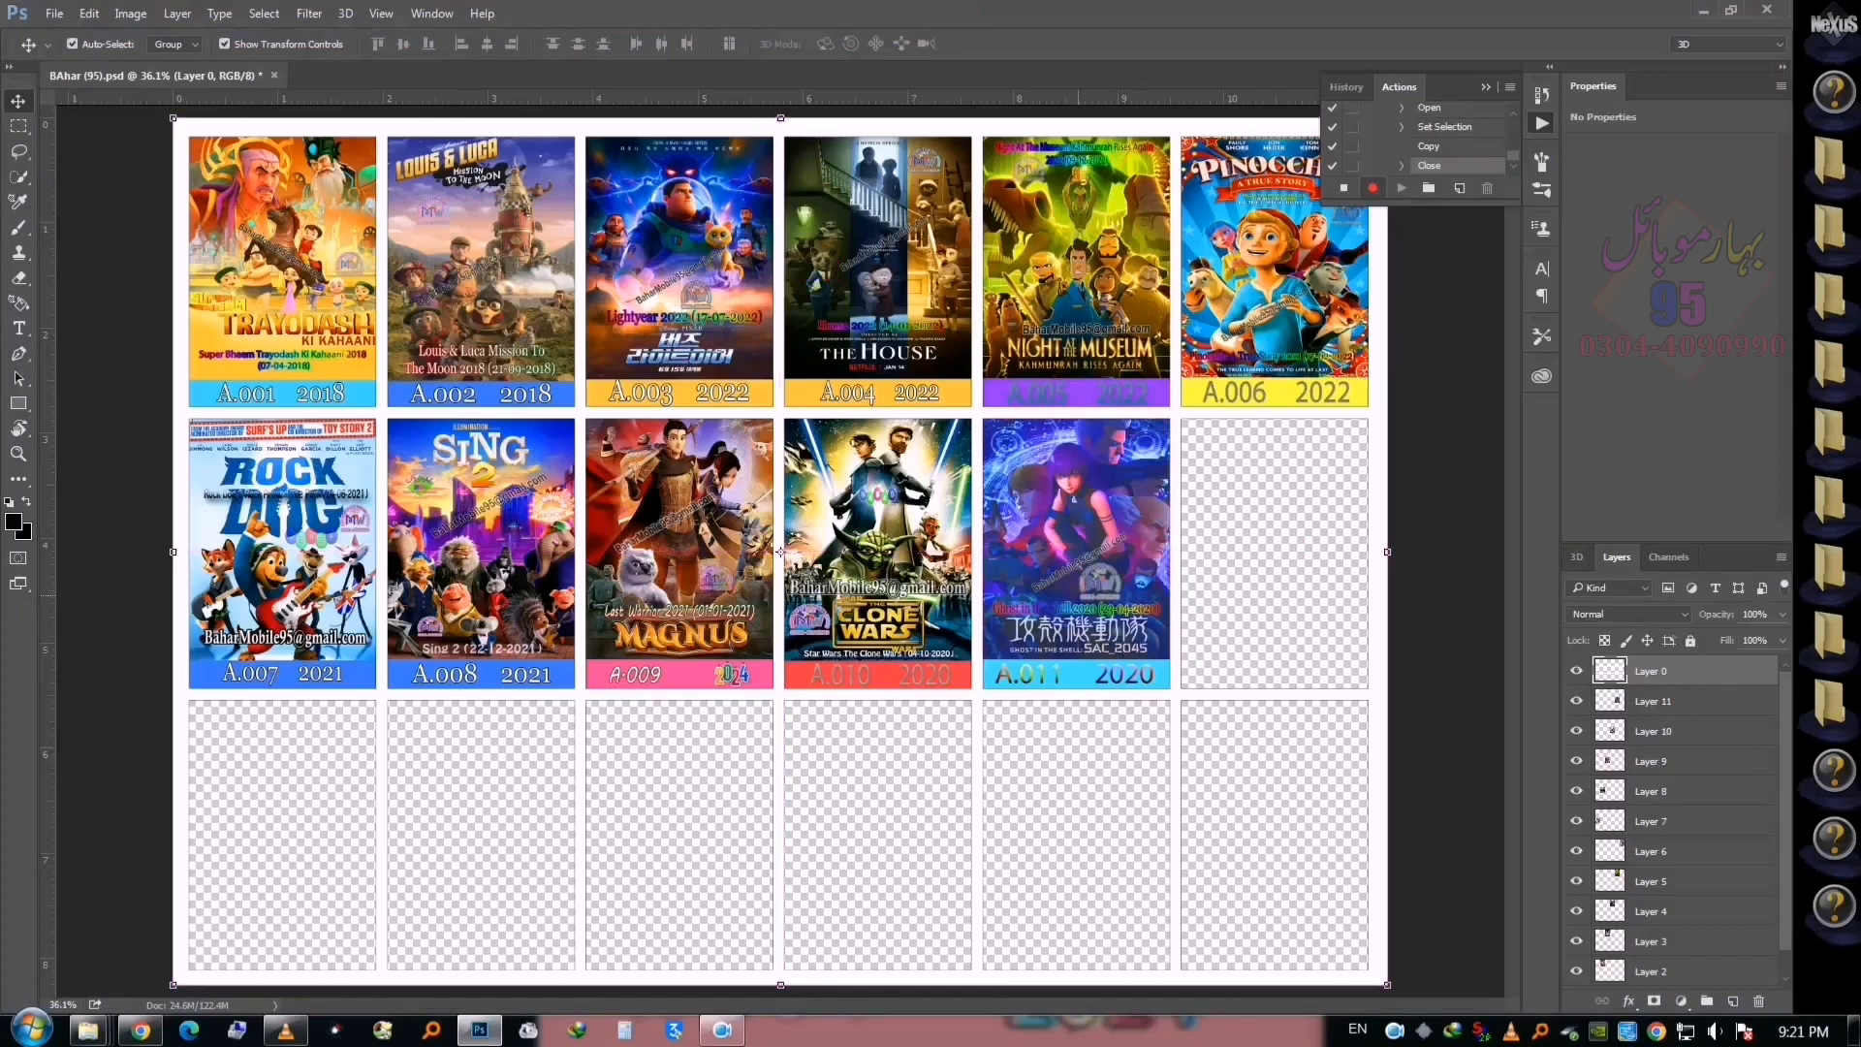
click(1076, 554)
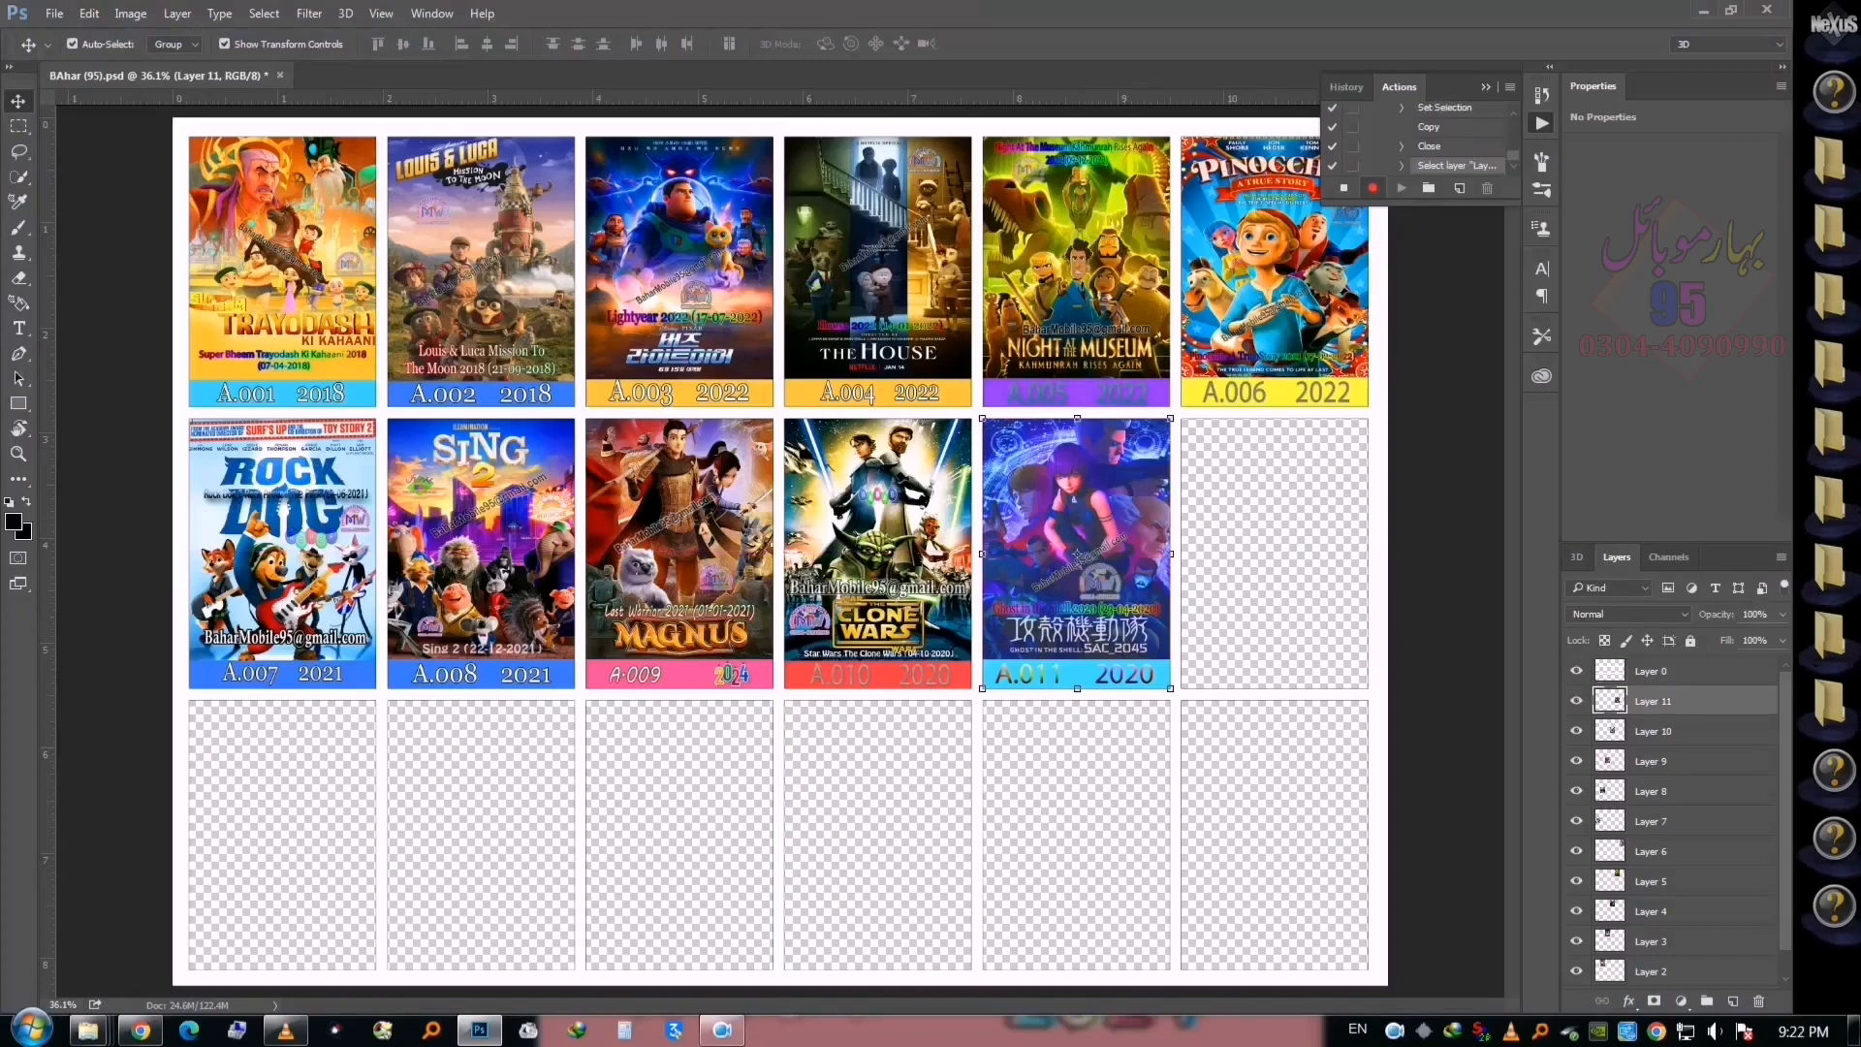
click(780, 550)
key(ctrl)
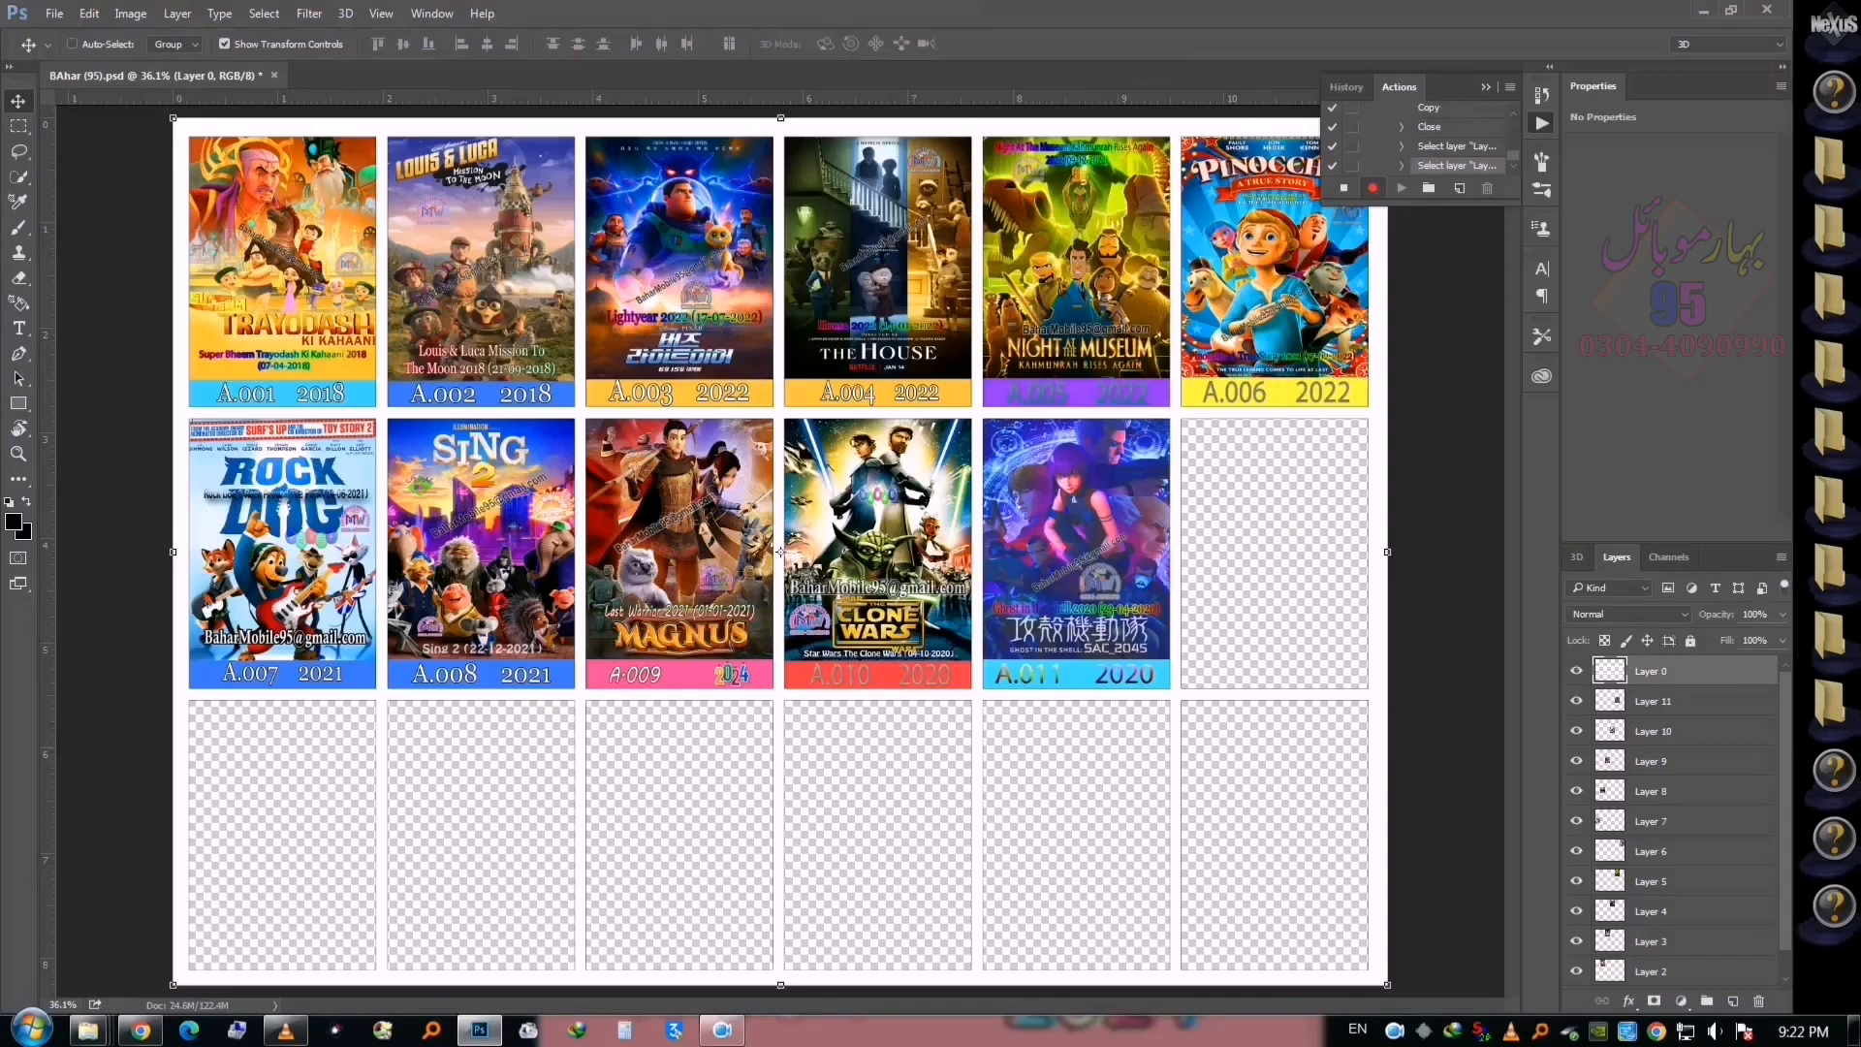
Reopen 12 from the Bahar (95) folder, copy the whole poster image again and close the file
key(ctrl+o)
double_click(1609, 572)
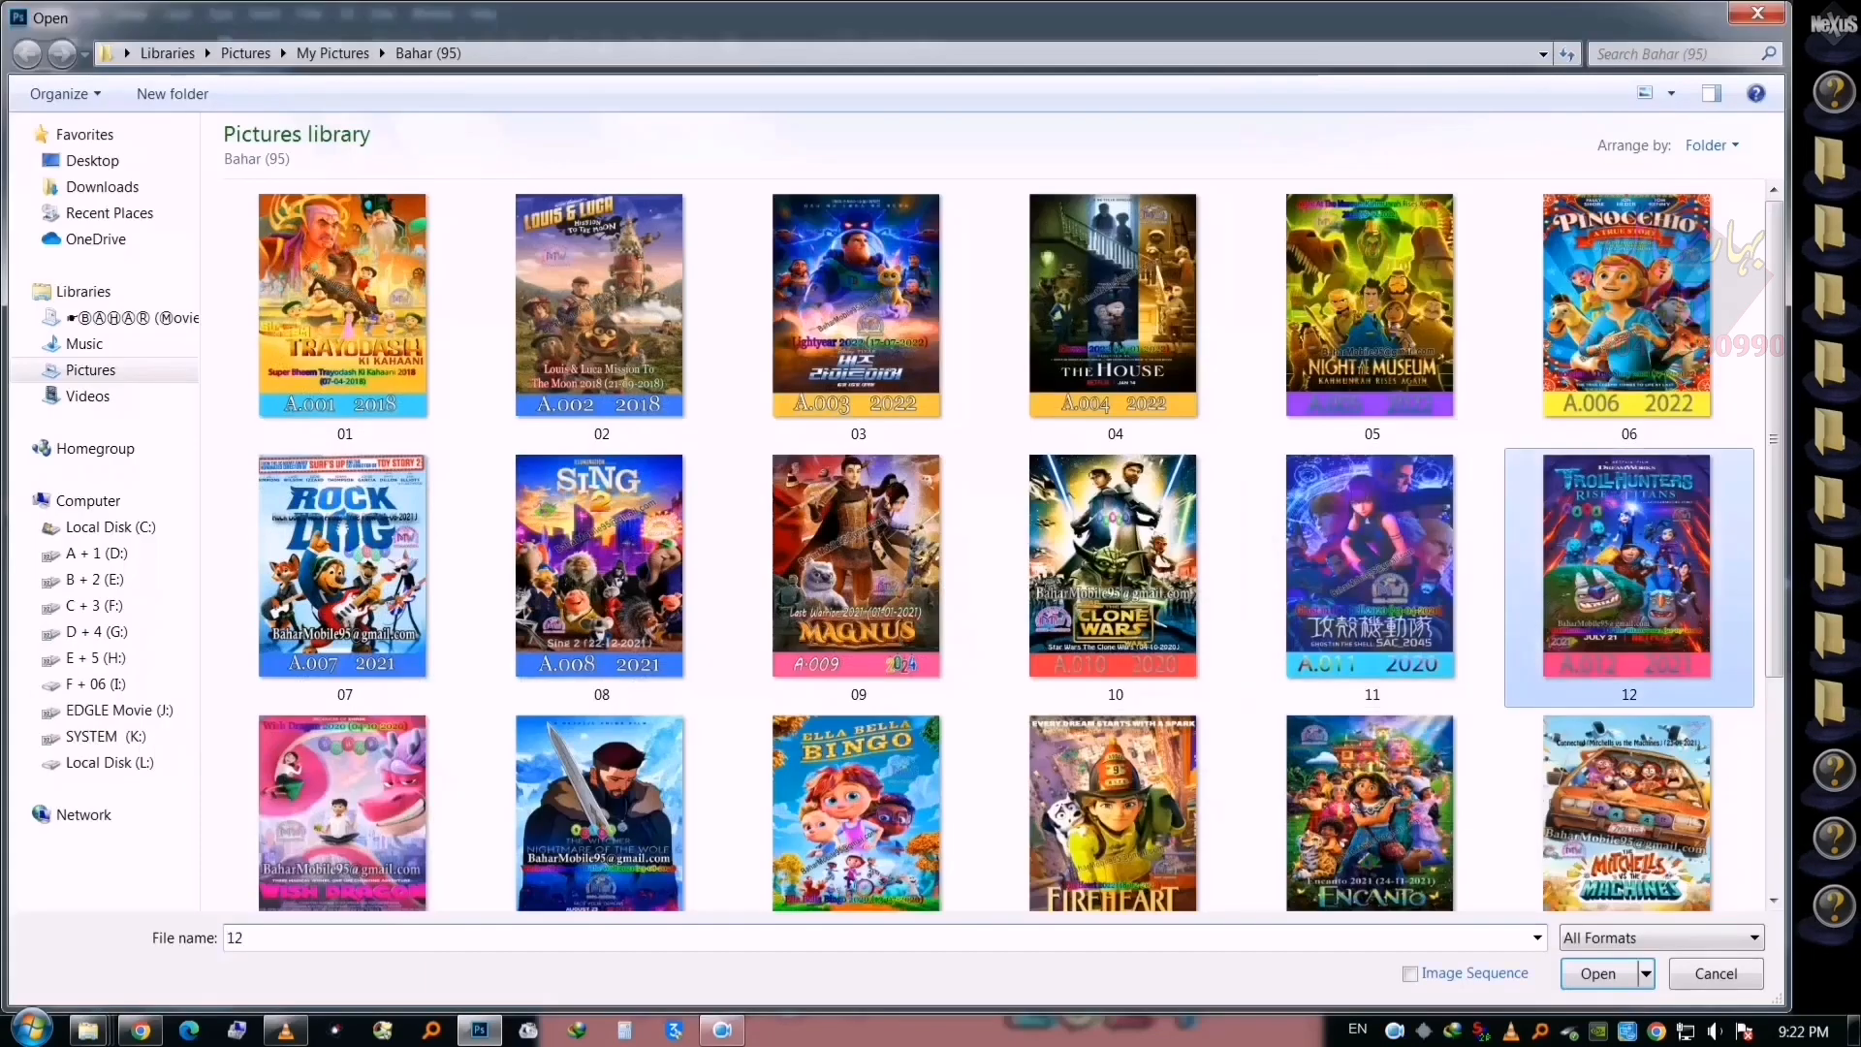
key(ctrl+a)
key(ctrl+c)
key(ctrl+w)
Paste the twelfth poster, scale it down and align it with the upper-left corner of the middle row's sixth window
key(ctrl+v)
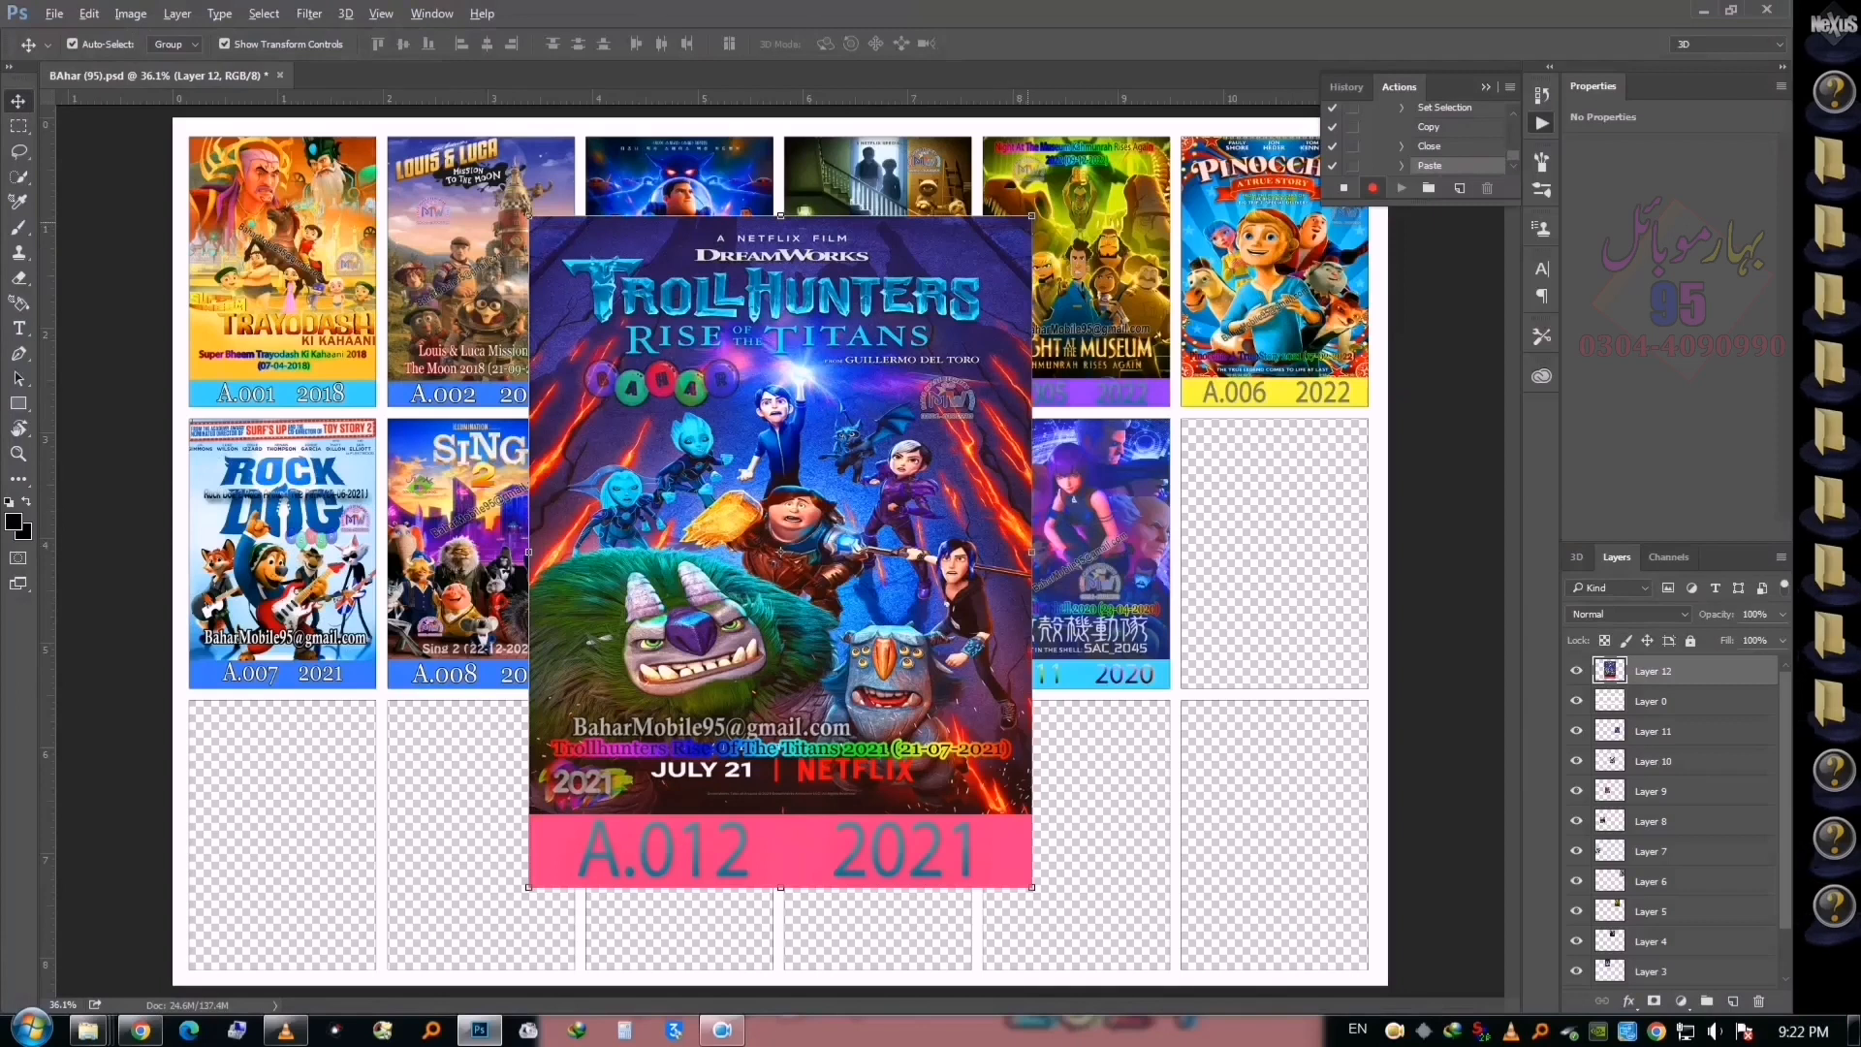
drag(1030, 218, 1084, 78)
key(Return)
Resize the twelfth poster from its lower-right corner to fill its window, and move Layer 0 above it
scroll(1293, 421, up, 3)
drag(1302, 780, 1296, 824)
key(Return)
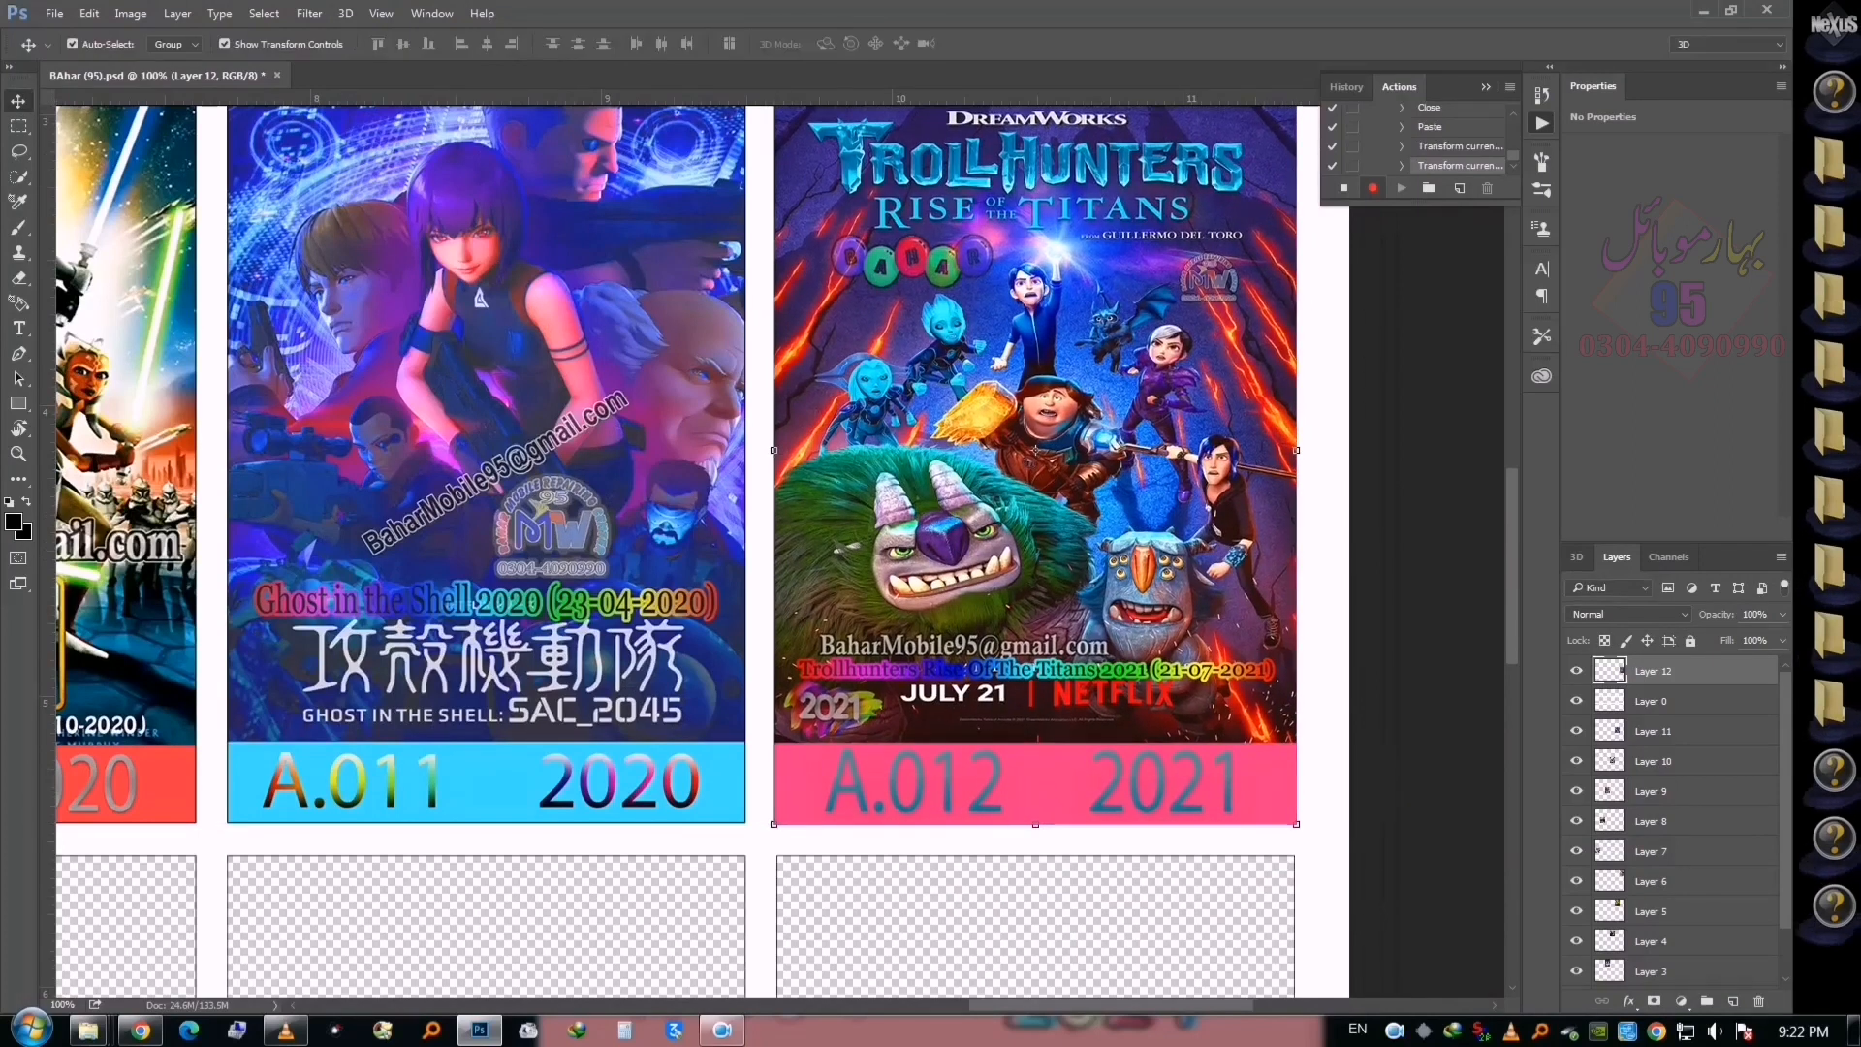
drag(1651, 701, 1647, 661)
Open 13 from the Bahar (95) folder, copy the whole poster image and close the file
right_click(1166, 660)
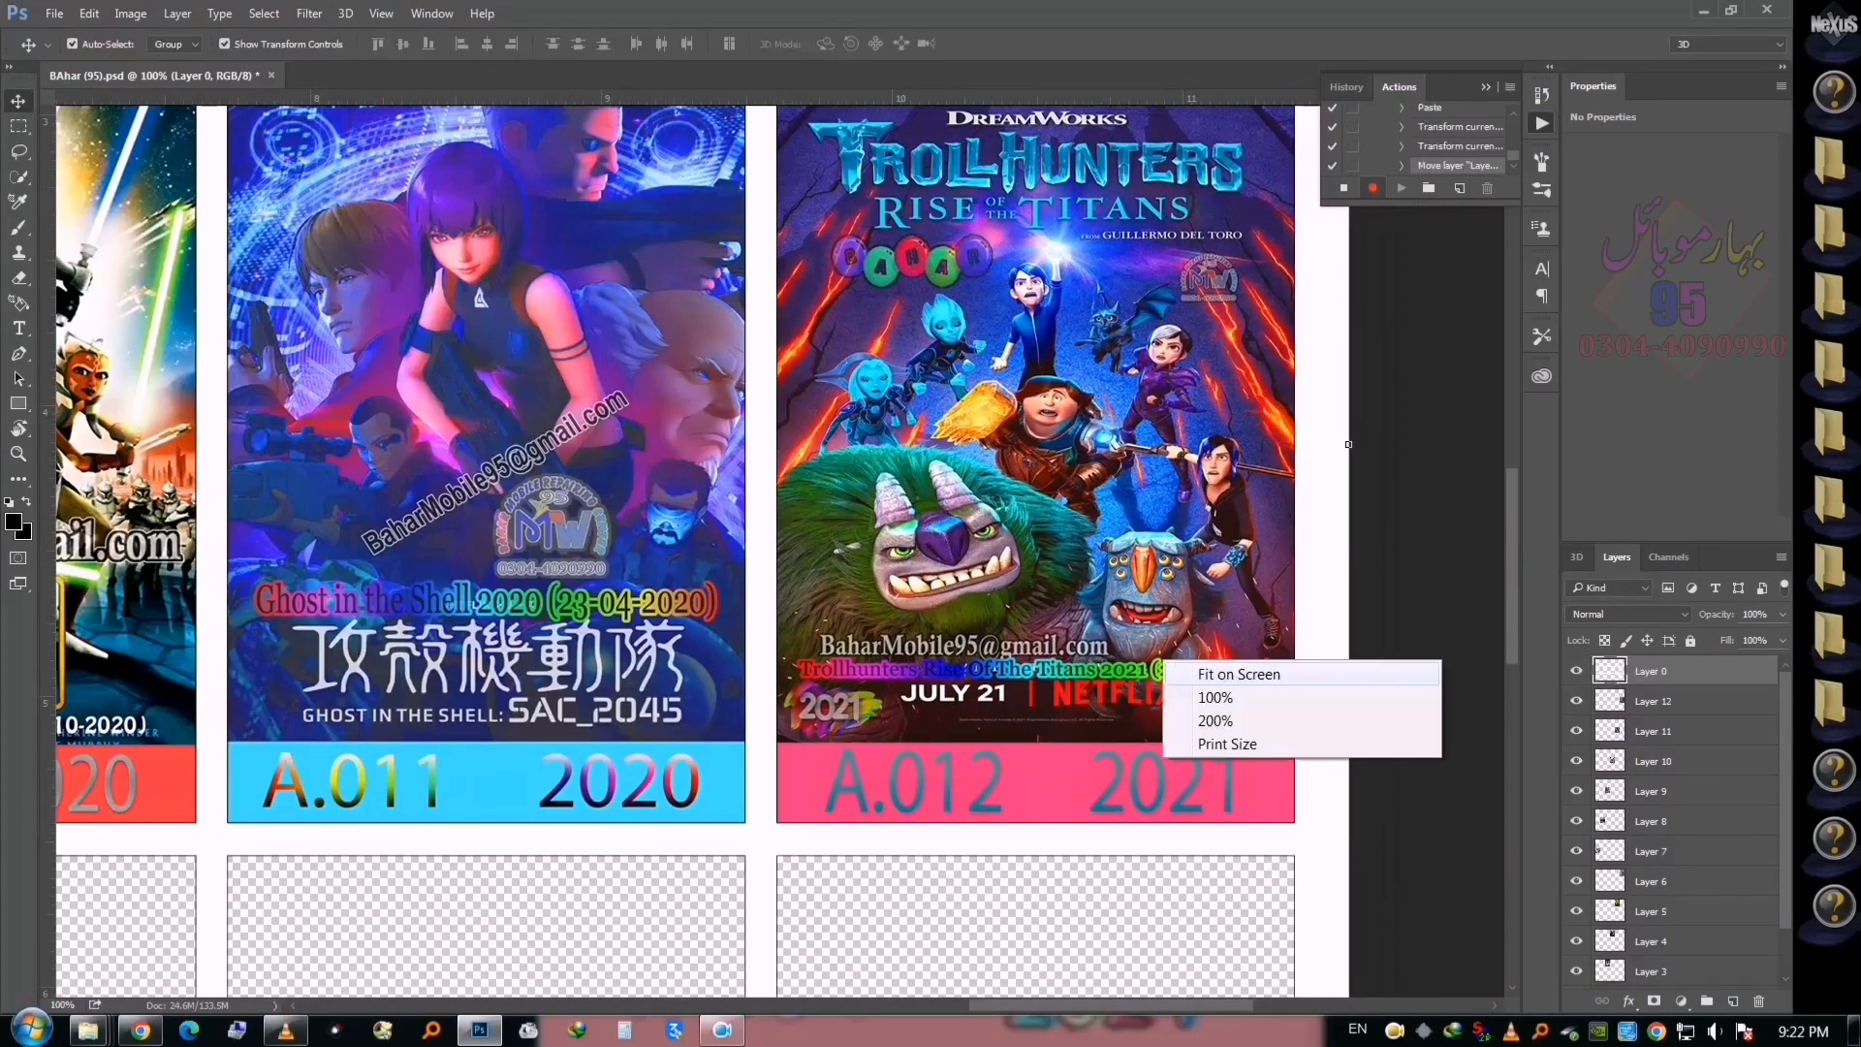
click(1191, 669)
key(ctrl)
key(ctrl+o)
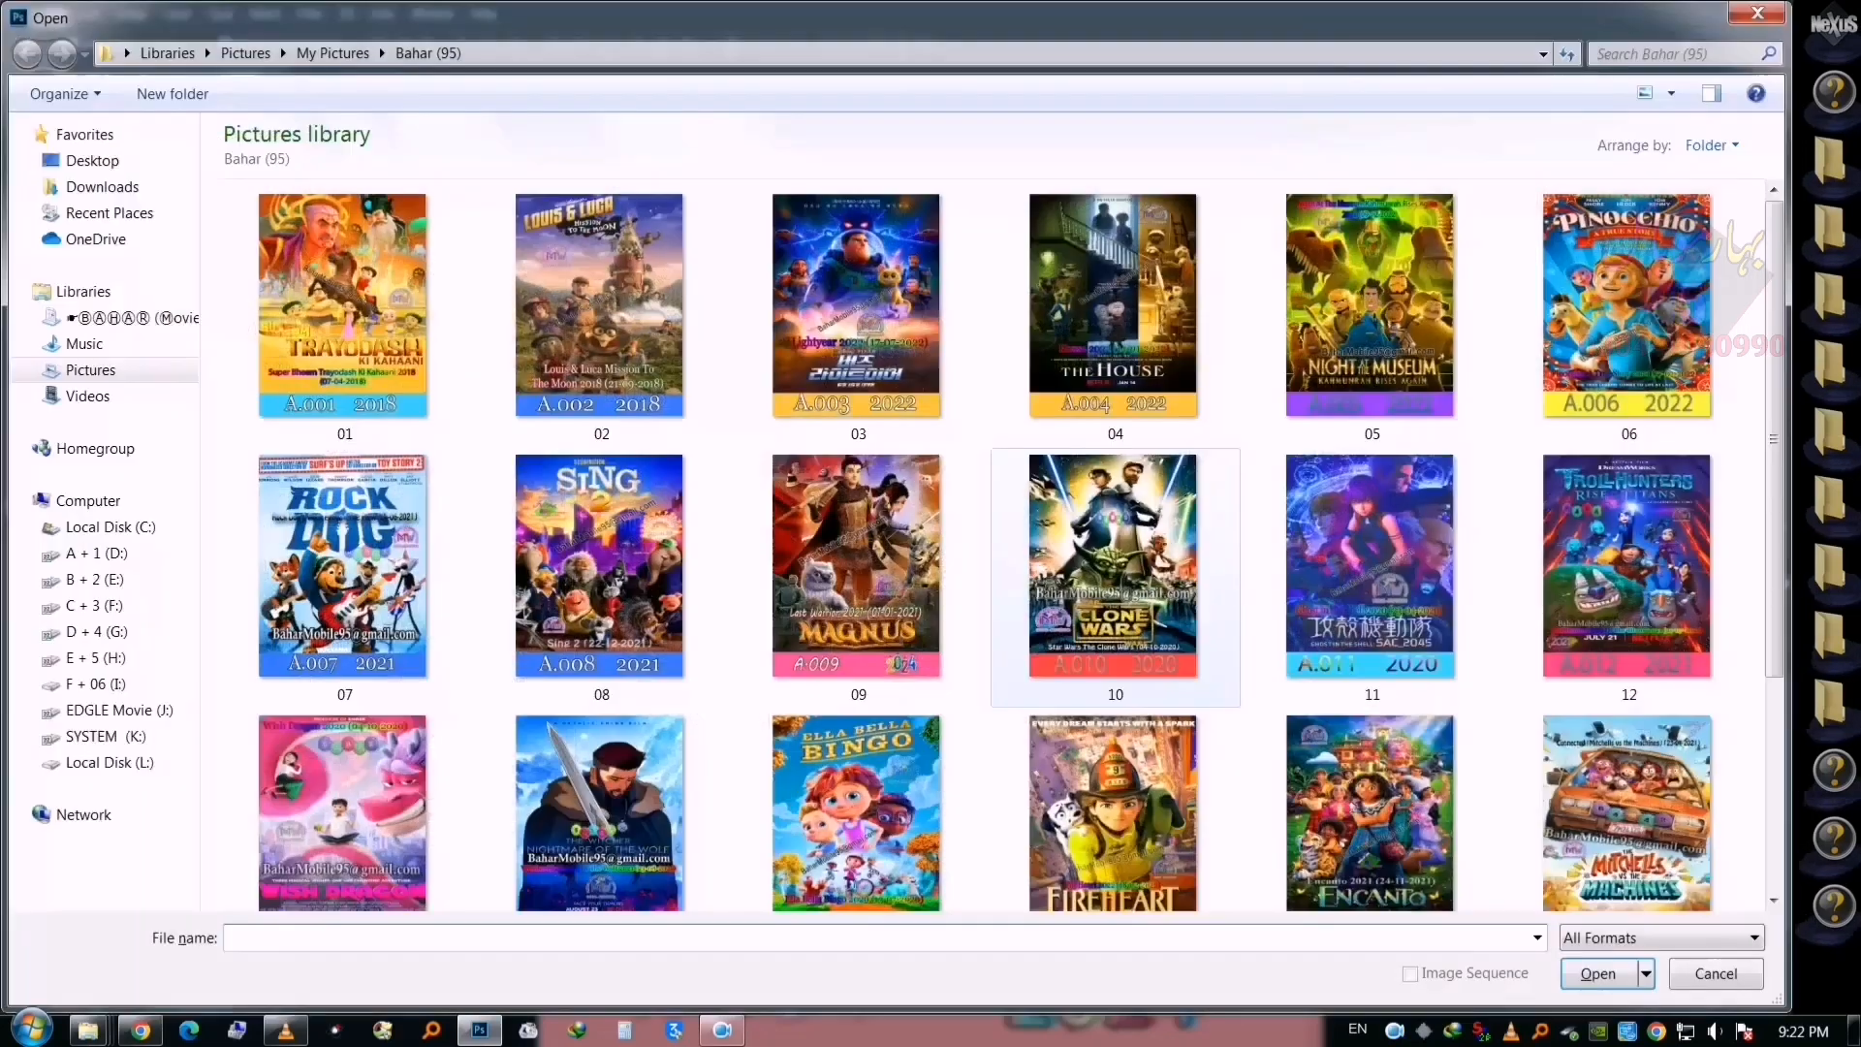
double_click(345, 809)
key(ctrl+a)
key(ctrl+c)
key(ctrl+w)
Paste the thirteenth poster, scale it down and align it with the upper-left corner of the bottom row's first window
key(ctrl+v)
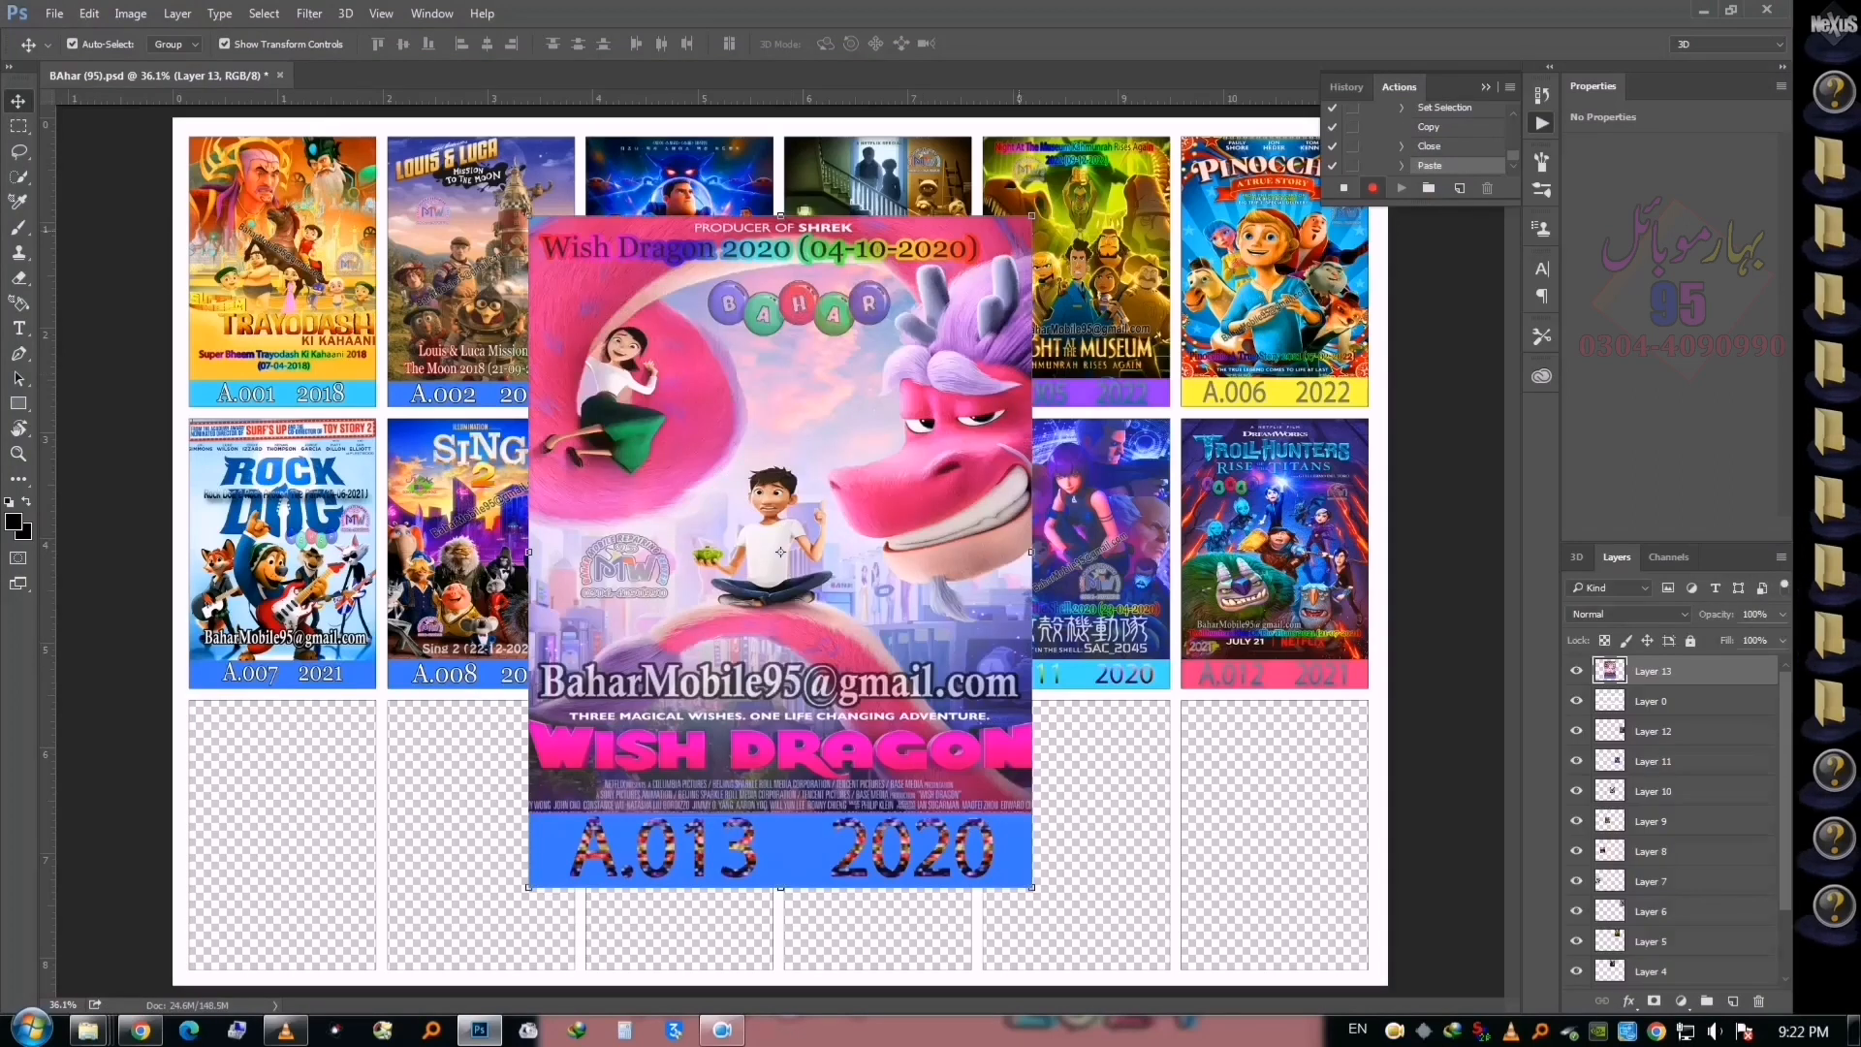
key(ctrl+t)
drag(1031, 215, 899, 438)
drag(780, 552, 390, 331)
key(Return)
Resize the thirteenth poster from its lower-right corner to fill its window, and move Layer 0 above it
scroll(286, 799, up, 2)
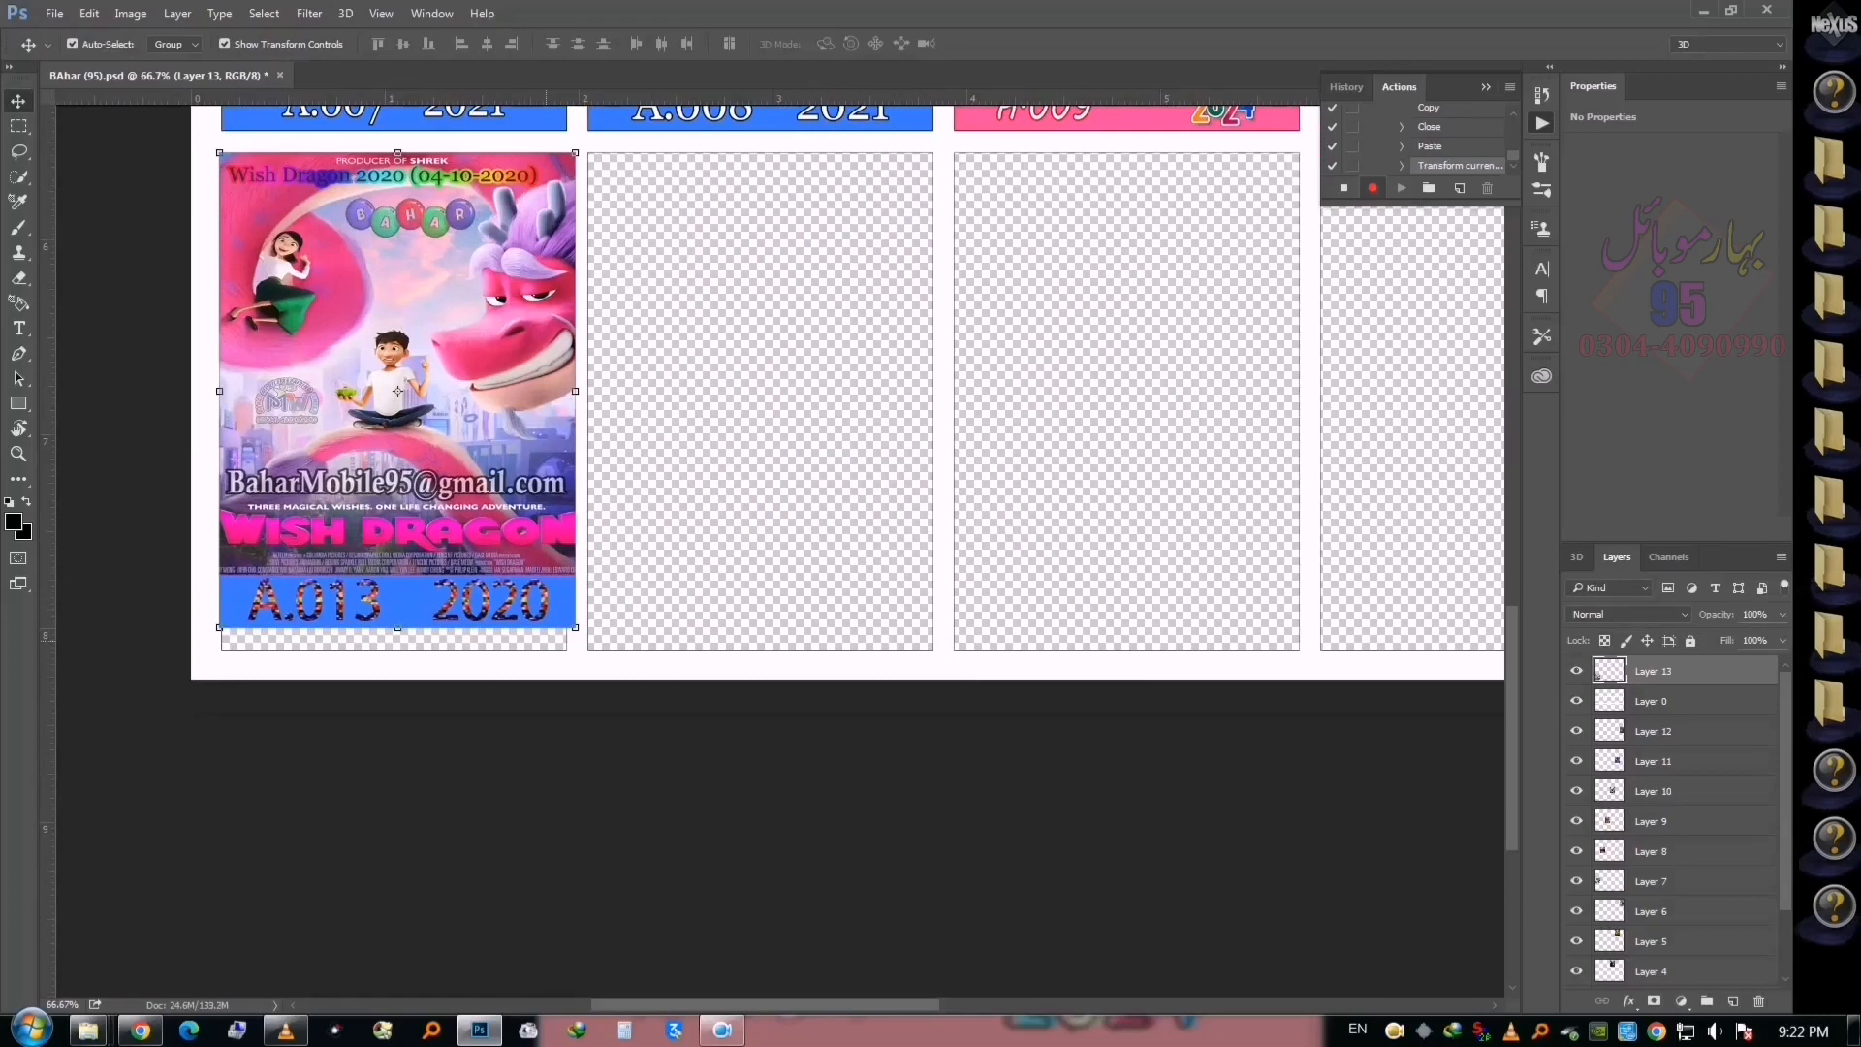
scroll(539, 638, up, 2)
key(ctrl+t)
drag(652, 607, 632, 676)
key(Return)
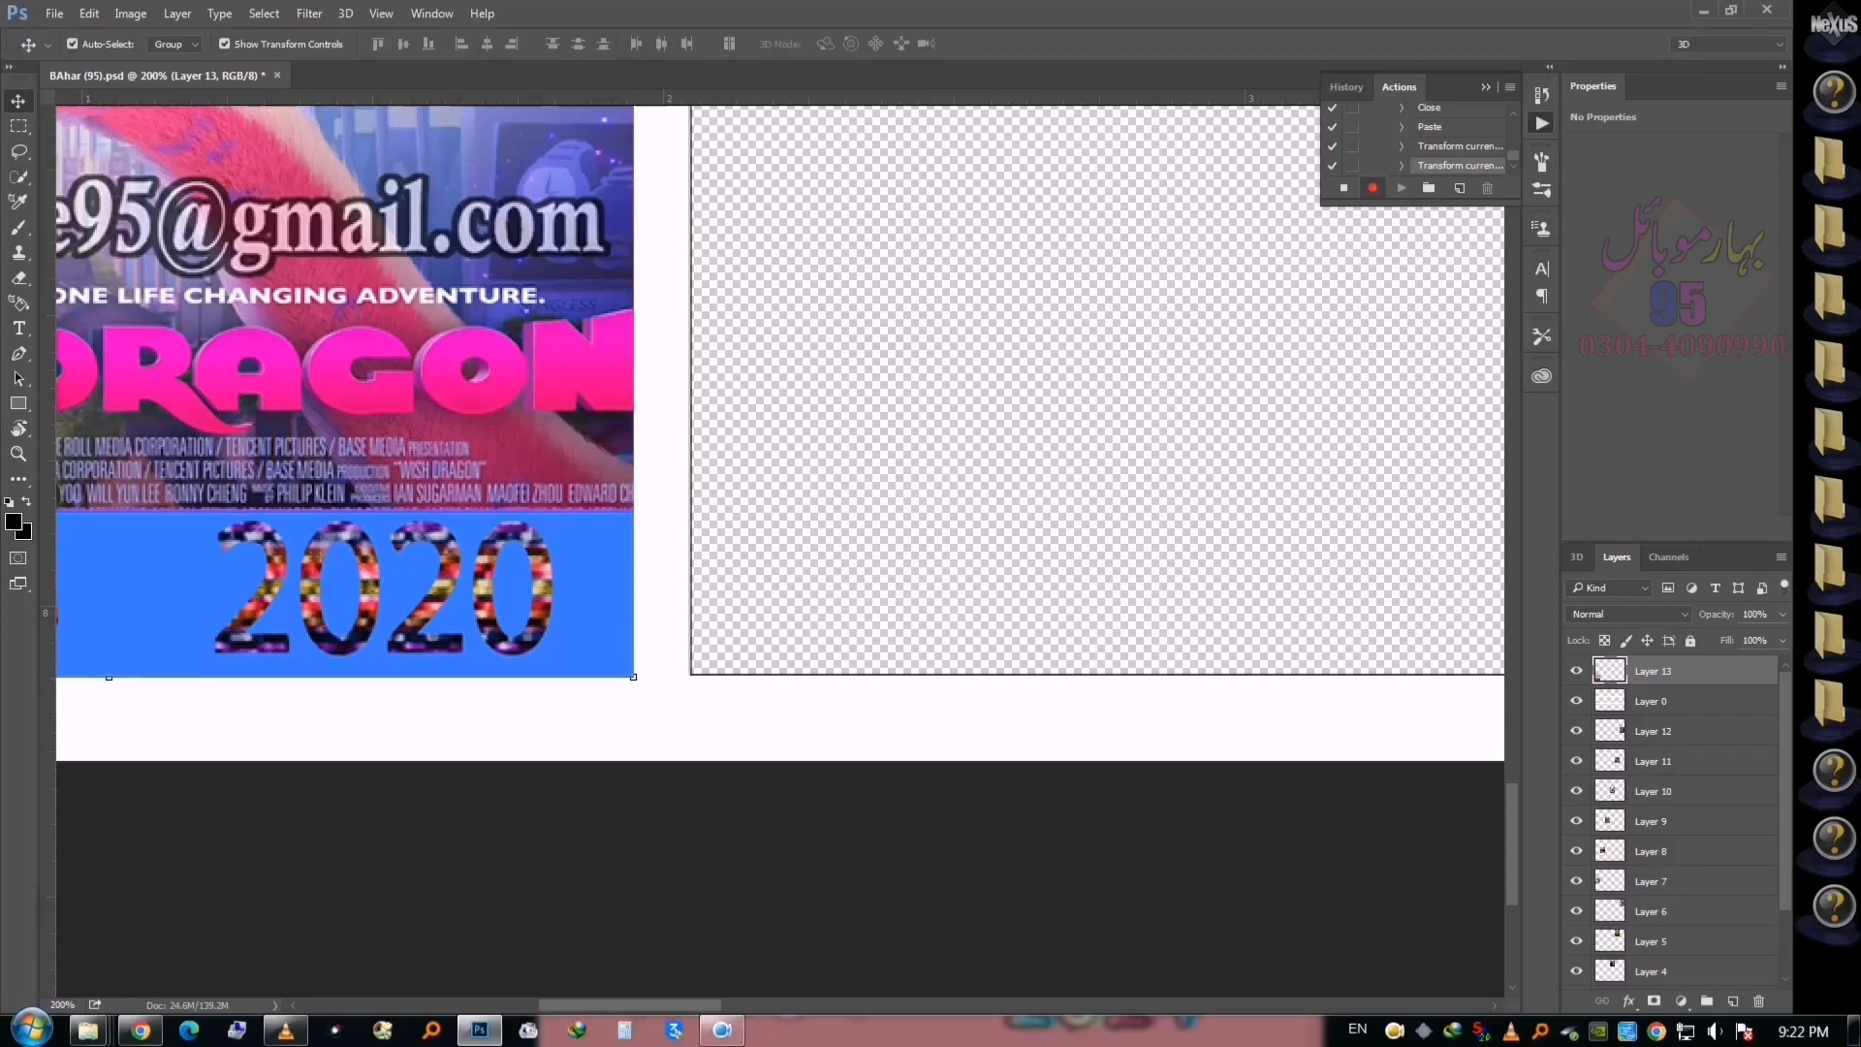
drag(1651, 701, 1651, 659)
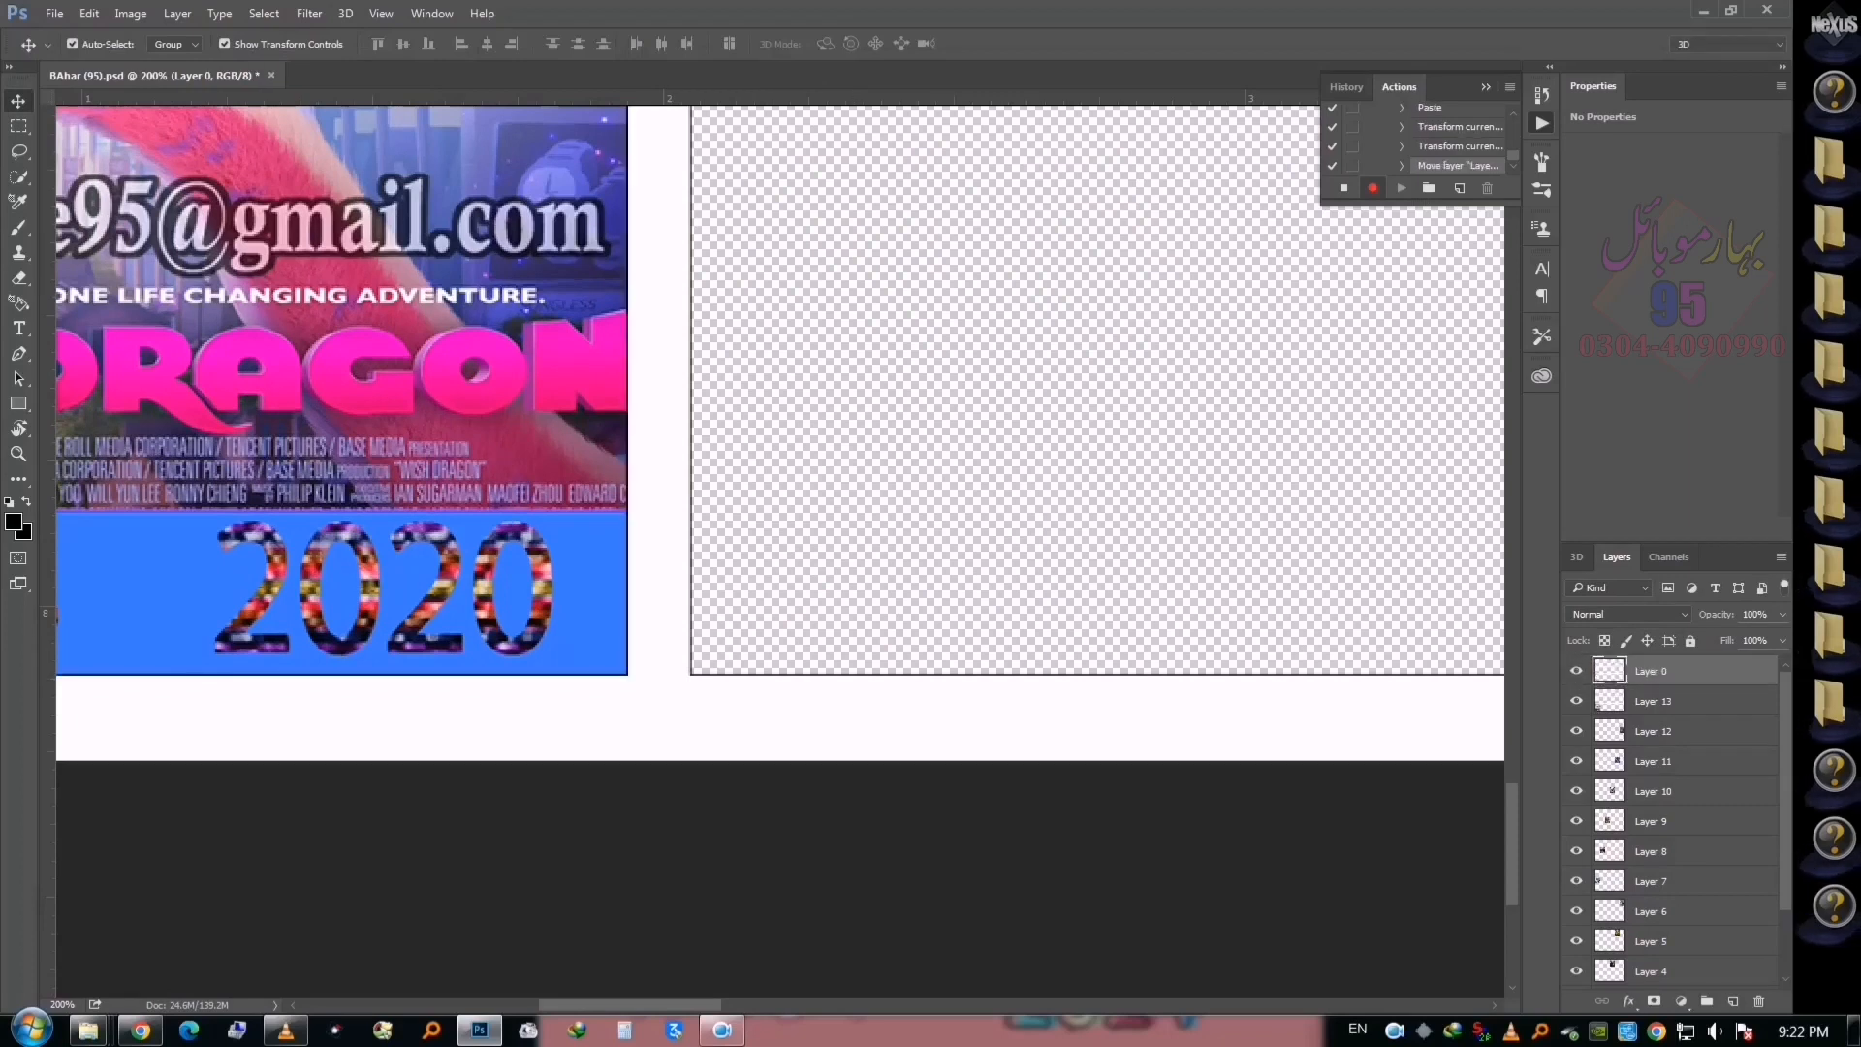
Open 14 from the Bahar (95) folder, copy the whole poster image and close the file
right_click(1207, 552)
click(1240, 567)
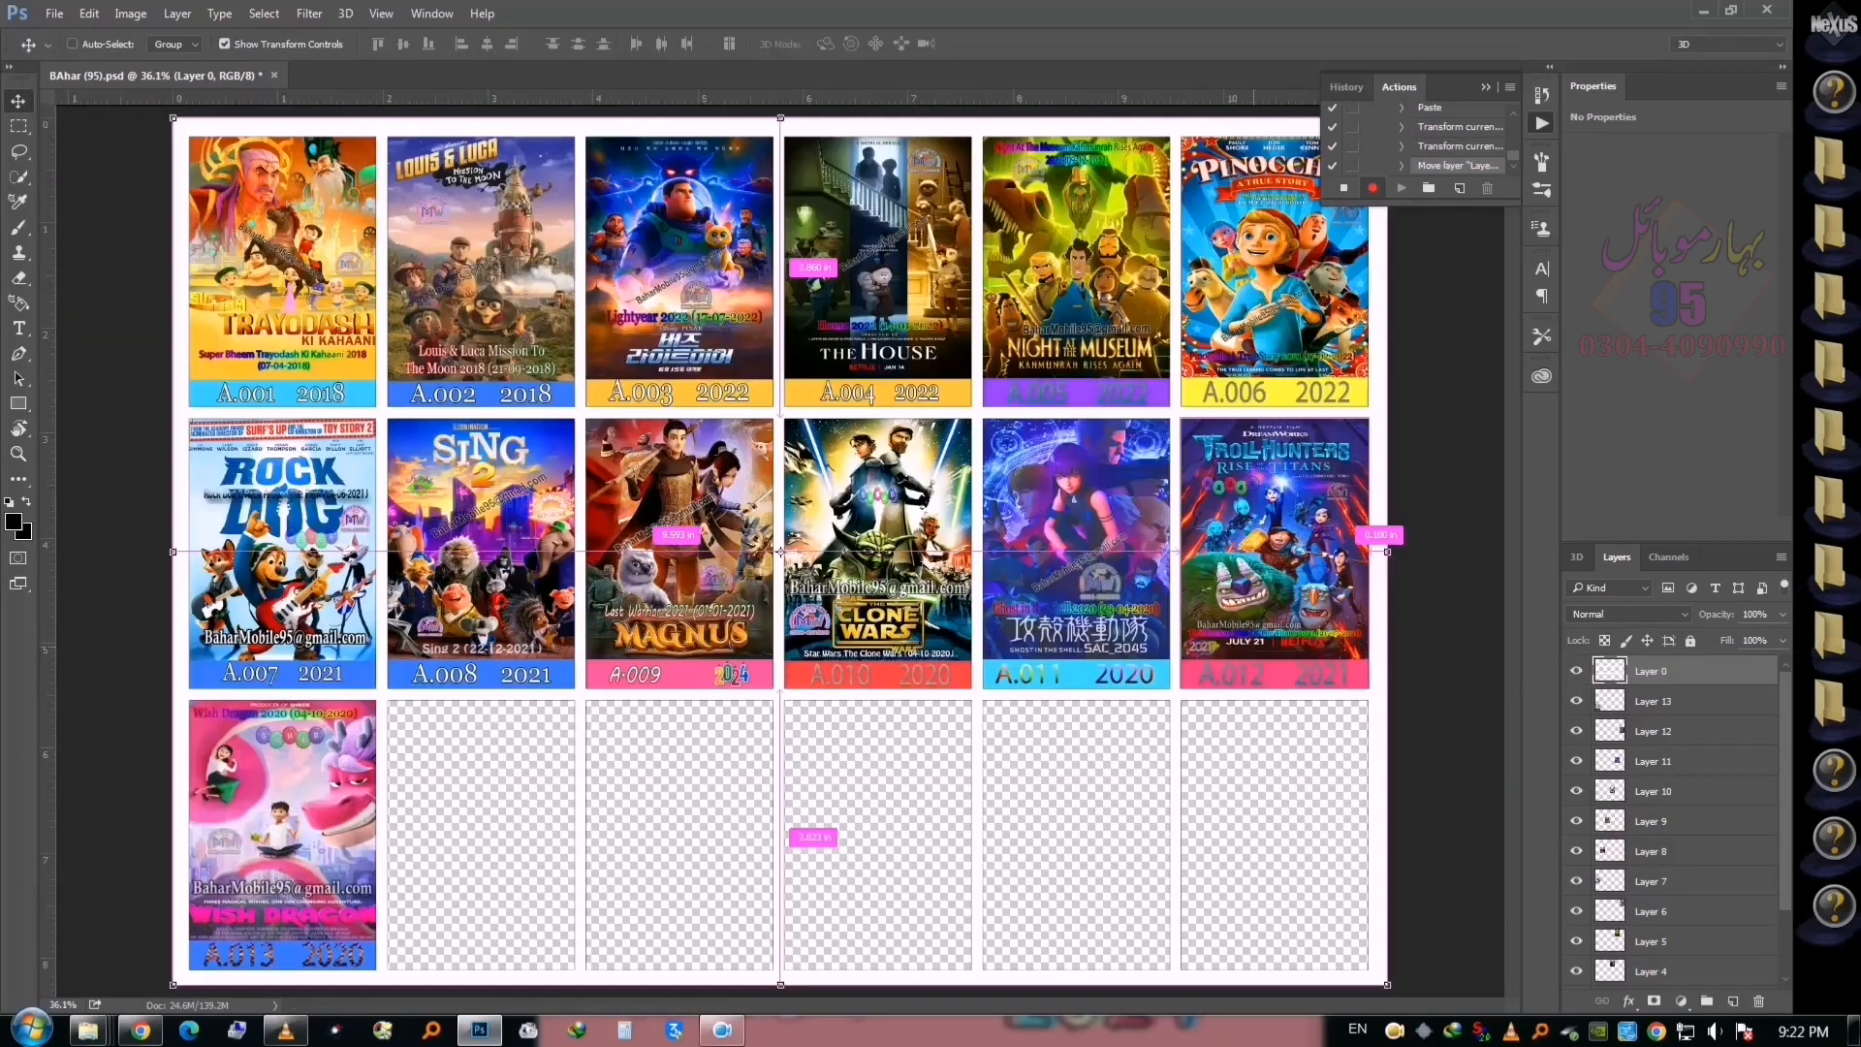
key(ctrl+o)
double_click(602, 795)
key(ctrl+a)
key(ctrl+c)
key(ctrl+w)
Paste the fourteenth poster, scale it down and align it with the upper-left corner of the bottom row's second window
key(ctrl+v)
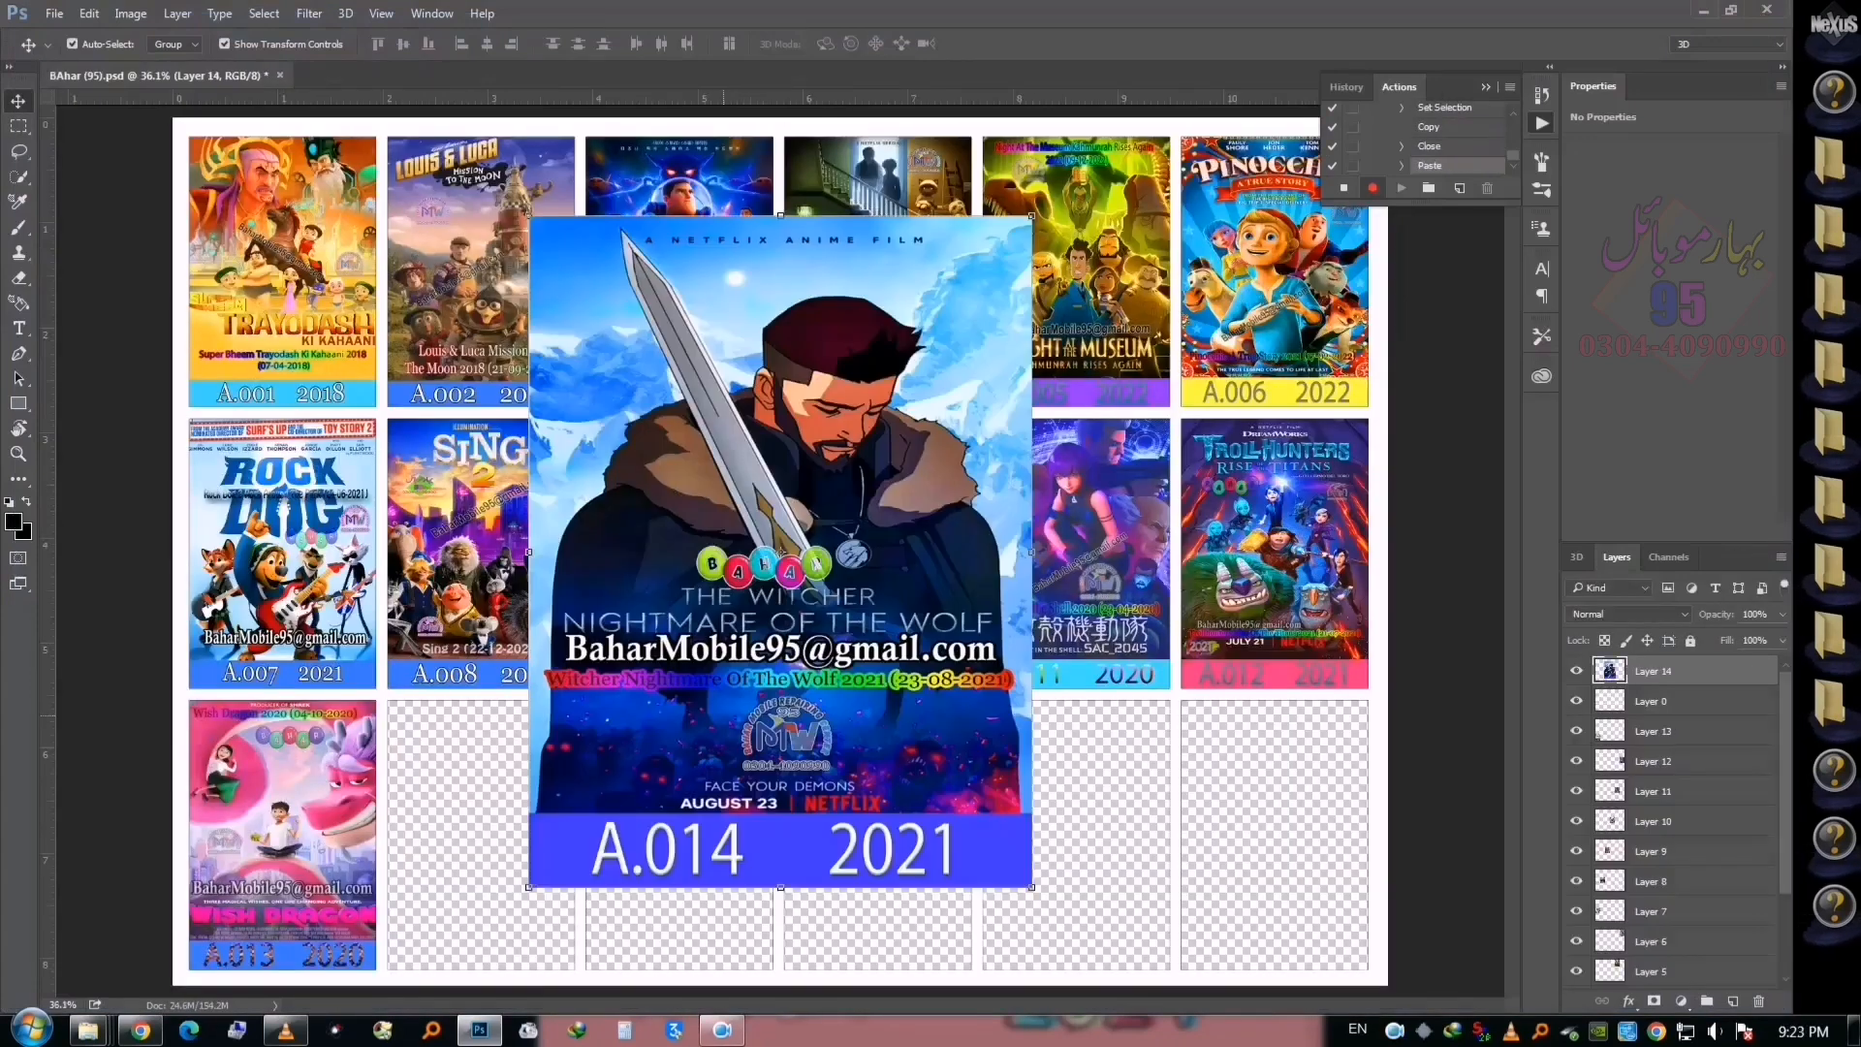
drag(1029, 218, 878, 420)
drag(822, 514, 574, 765)
key(Up)
key(Return)
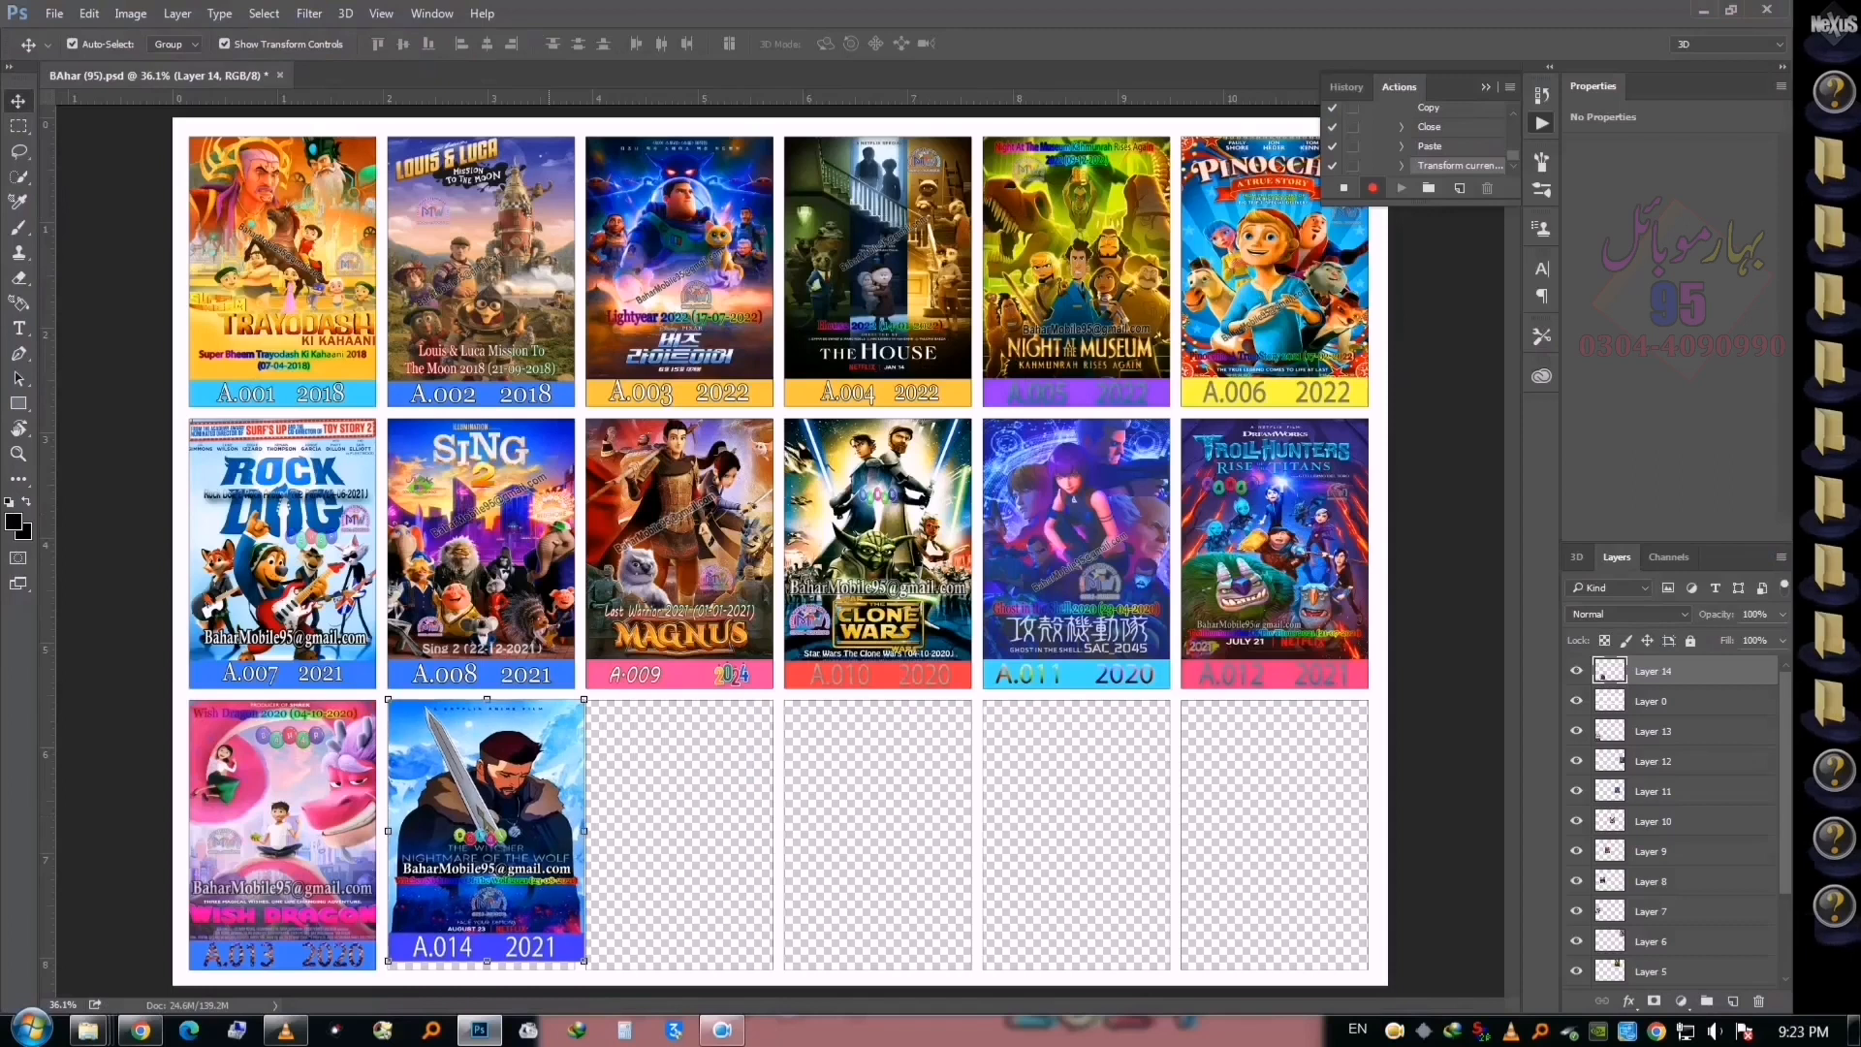
Resize the fourteenth poster from its lower-right corner to fill its window, and move Layer 0 above it
scroll(567, 923, up, 2)
drag(576, 932, 617, 591)
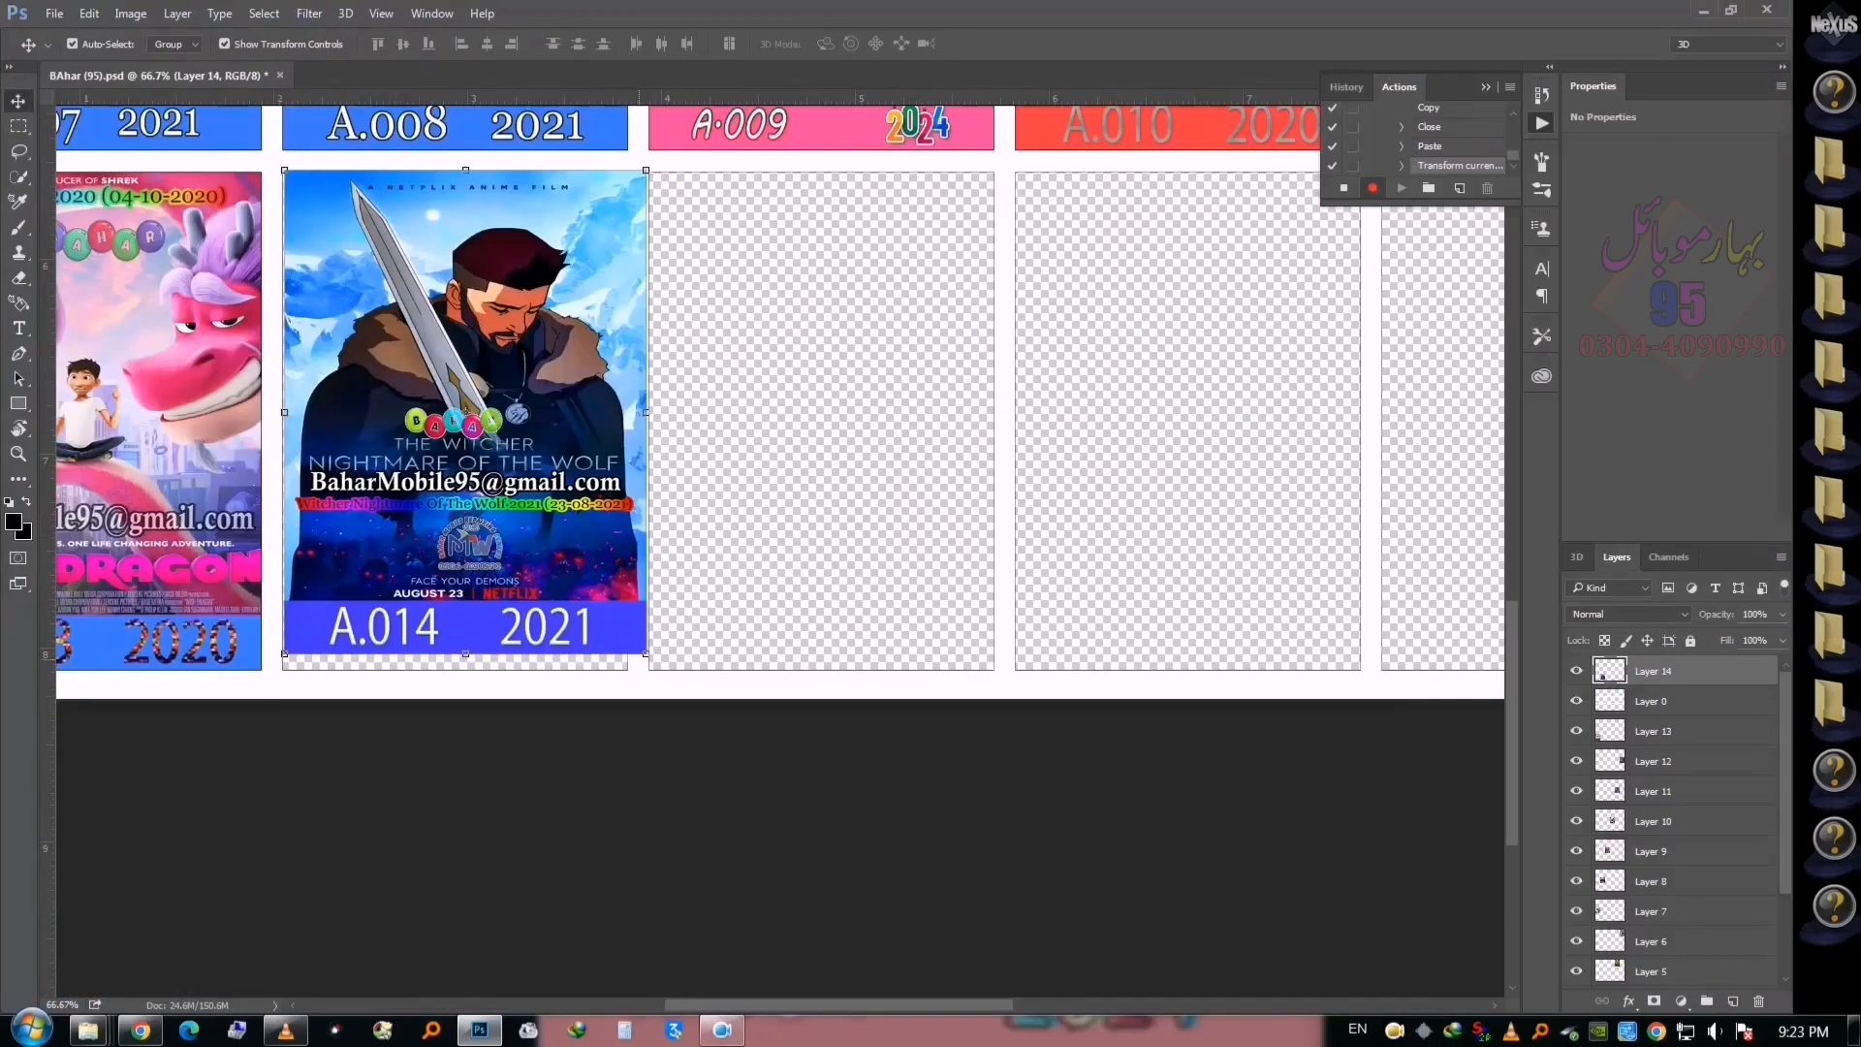
drag(645, 653, 631, 670)
key(Return)
drag(1677, 701, 1677, 661)
Open 15 from the Bahar (95) folder, copy the whole poster image and close the file
right_click(872, 529)
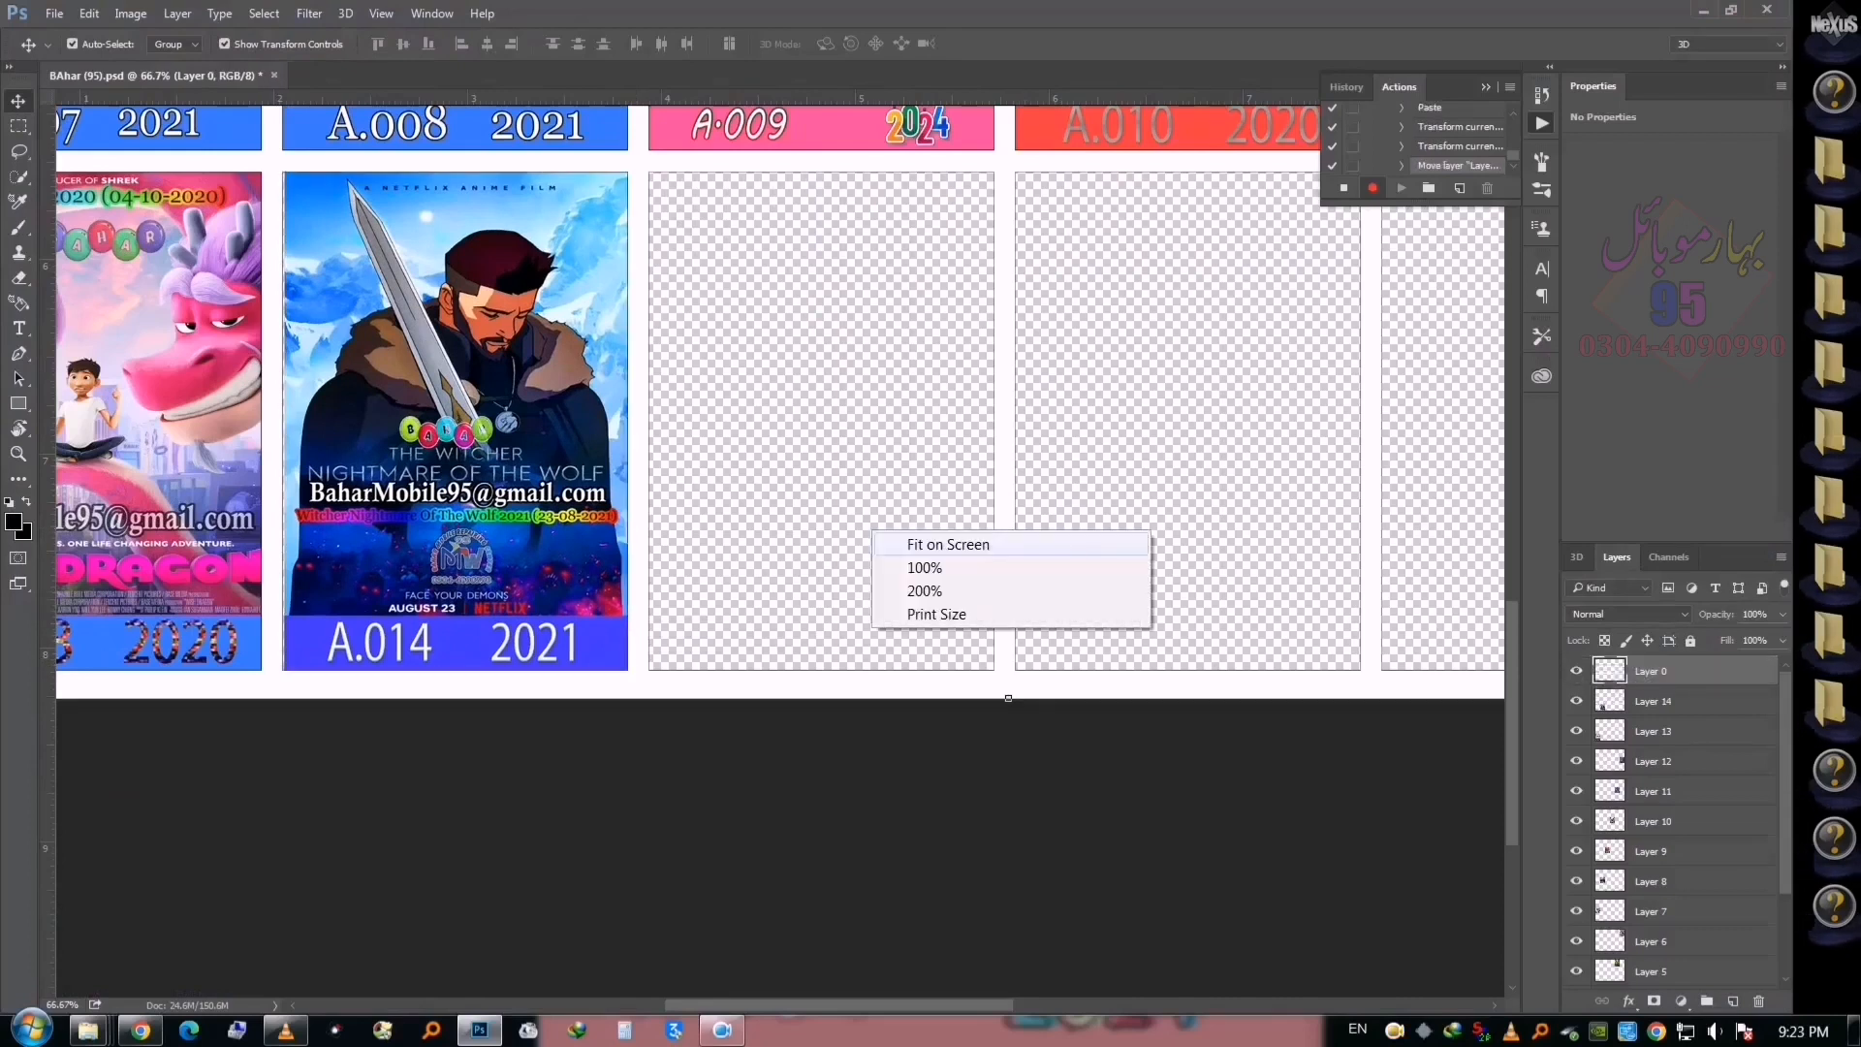
click(911, 543)
key(ctrl+o)
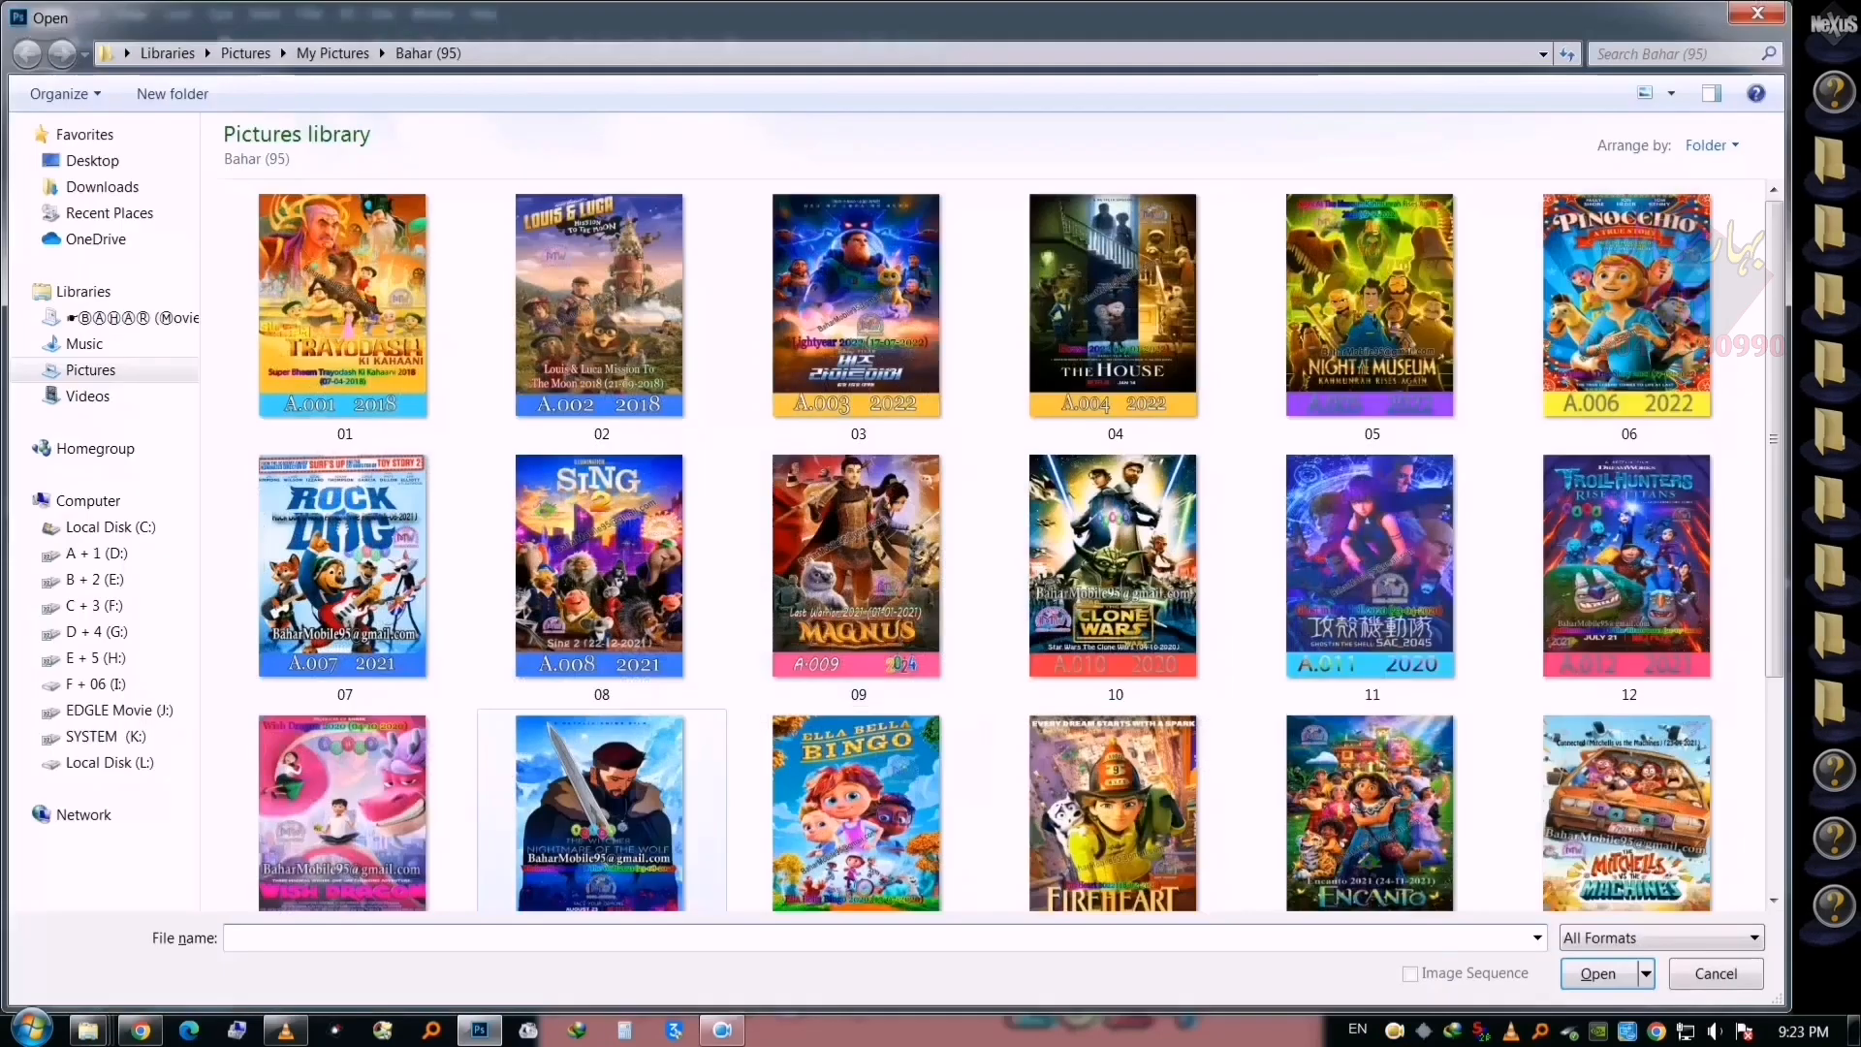
double_click(805, 791)
key(ctrl+a)
key(ctrl+c)
key(ctrl+w)
Paste the fifteenth poster, scale it down and align it with the upper-left corner of the bottom row's third window
key(ctrl+v)
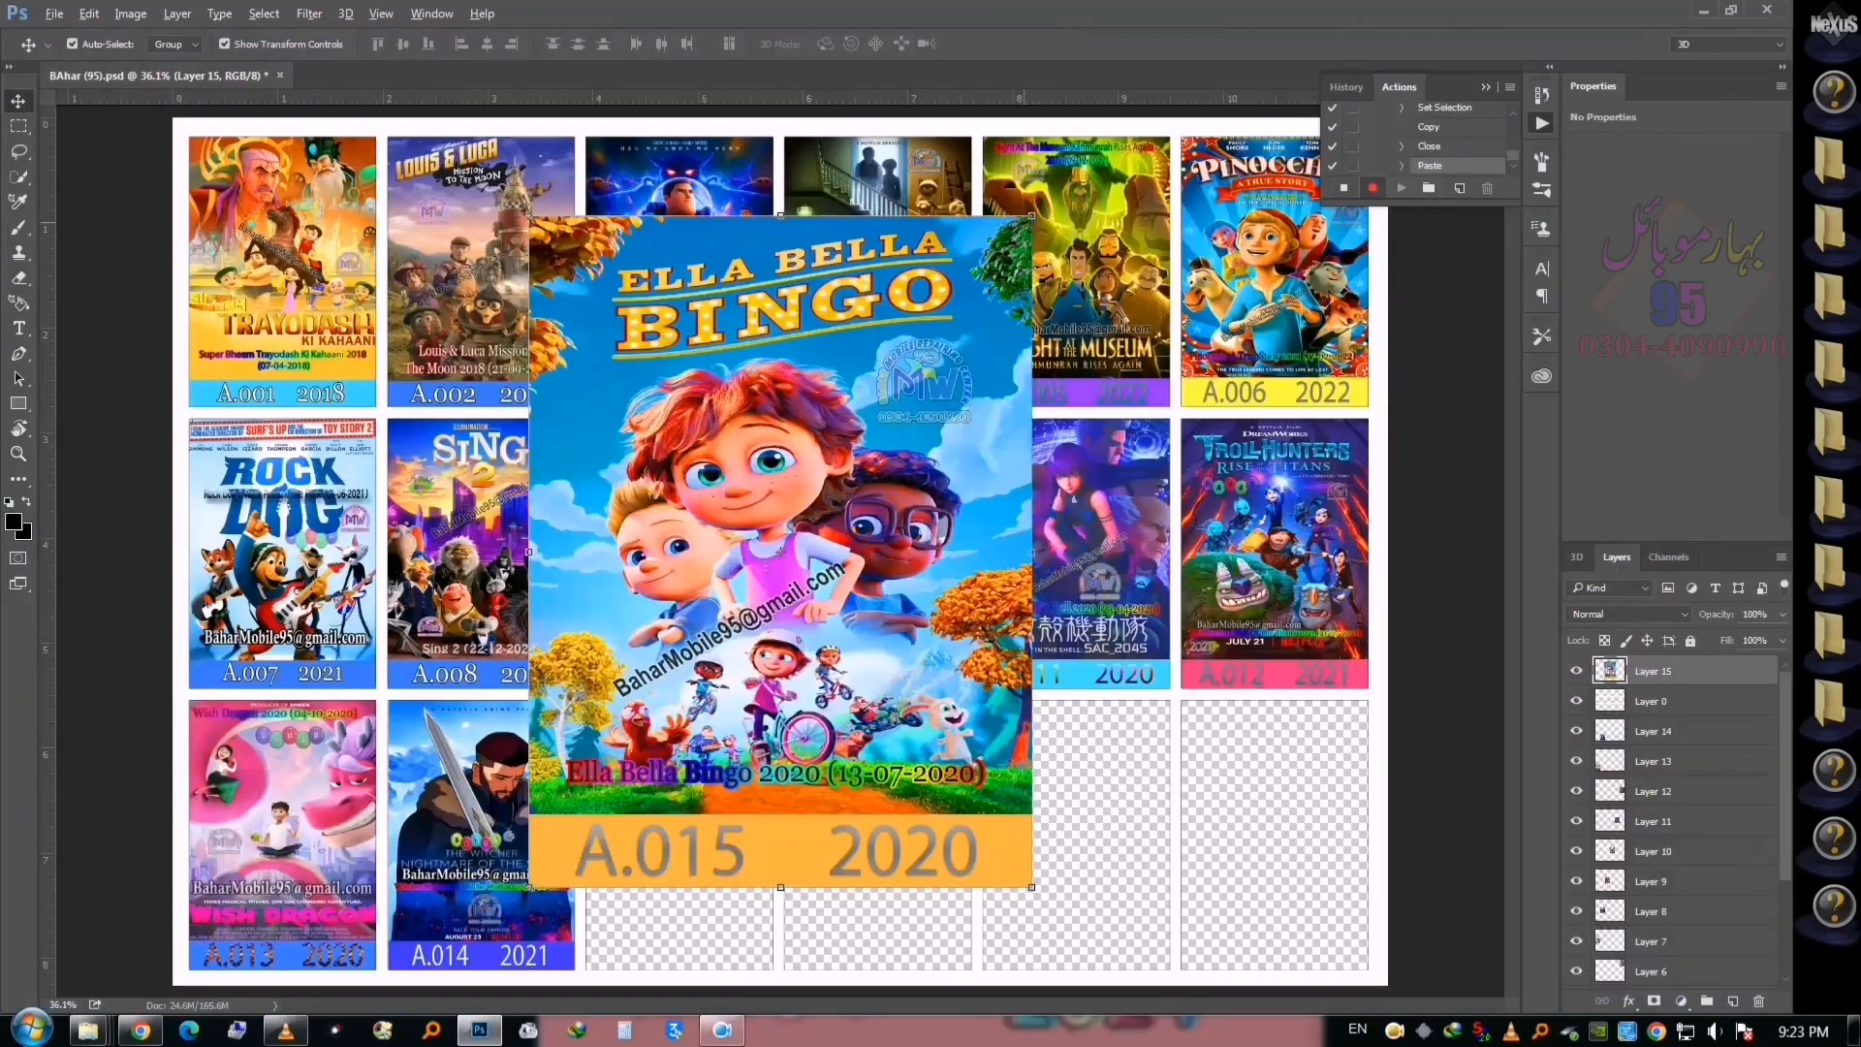
drag(1030, 215, 876, 428)
drag(823, 508, 723, 776)
key(Return)
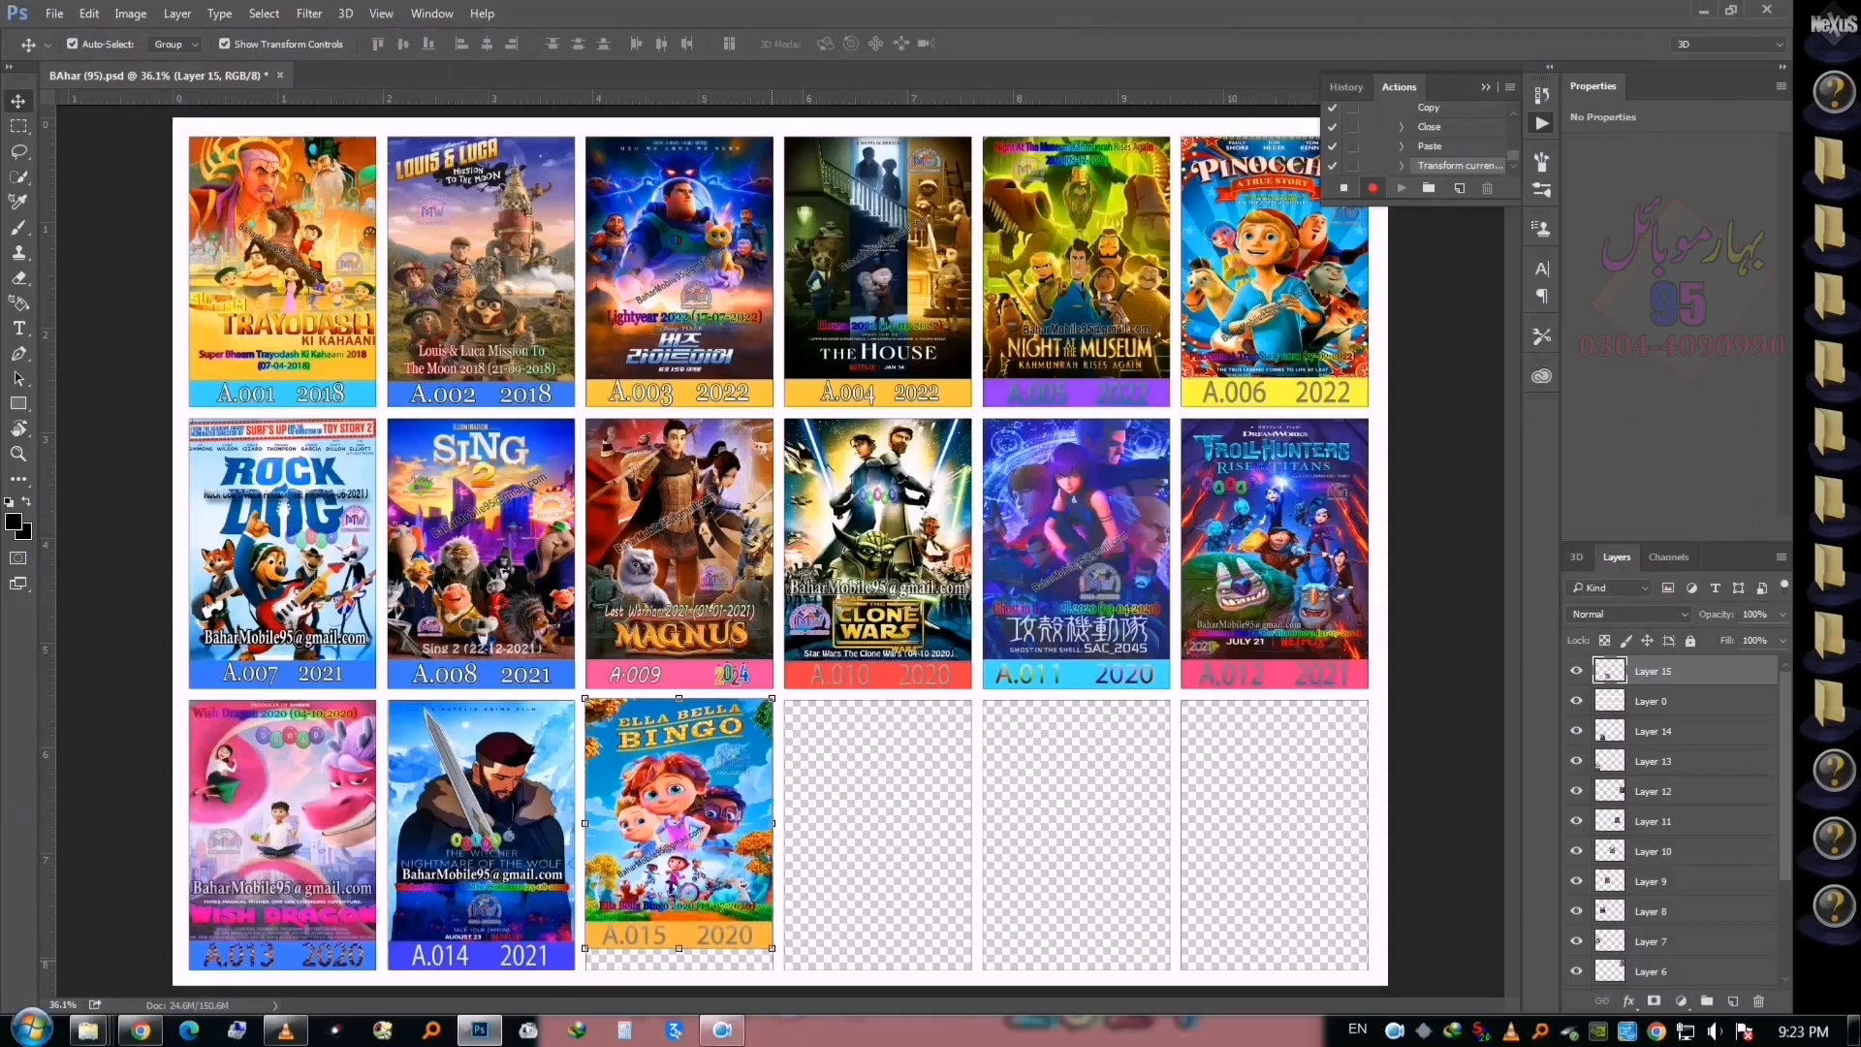
Resize the fifteenth poster from its lower-right corner to fill its window, and try to move Layer 0 above it
key(ctrl+1)
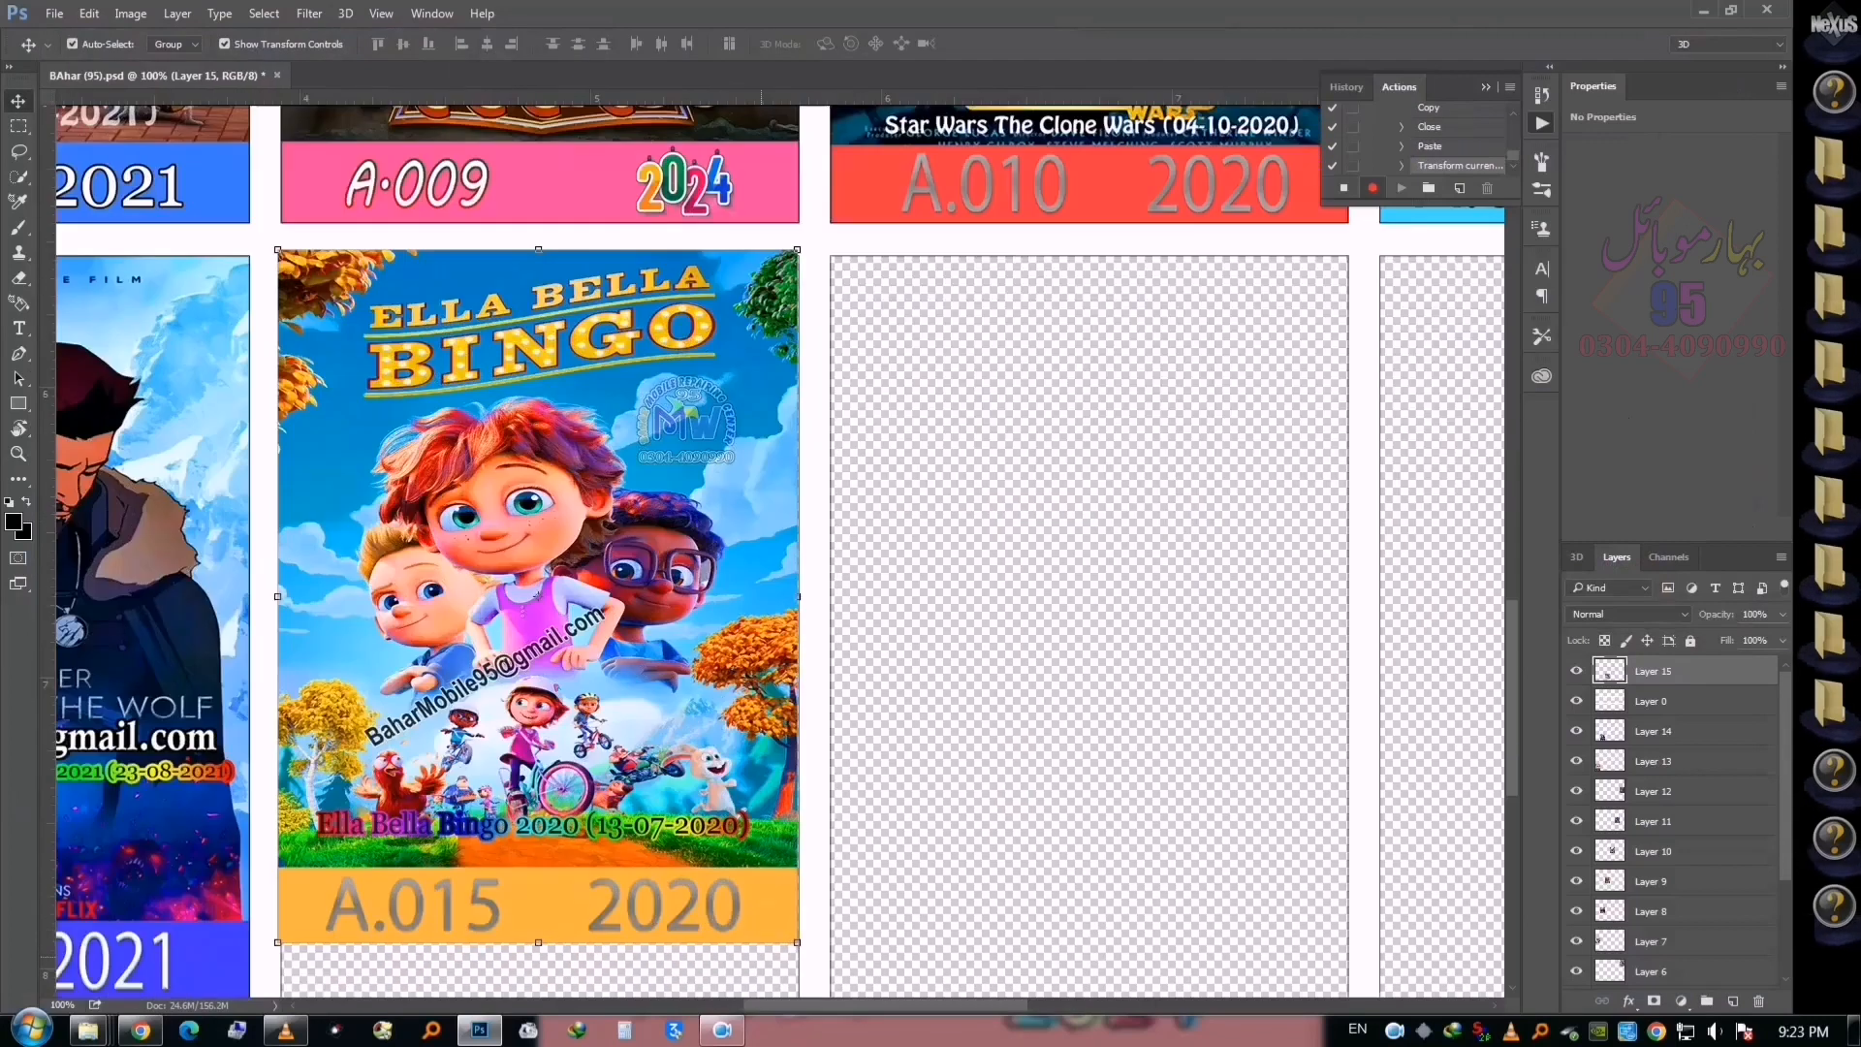
scroll(760, 645, down, 3)
drag(796, 701, 802, 762)
key(Return)
drag(1653, 701, 1652, 668)
Copy the whole poster image from 16 in the Bahar (95) folder and paste it into the sheet template
right_click(1055, 617)
click(1078, 628)
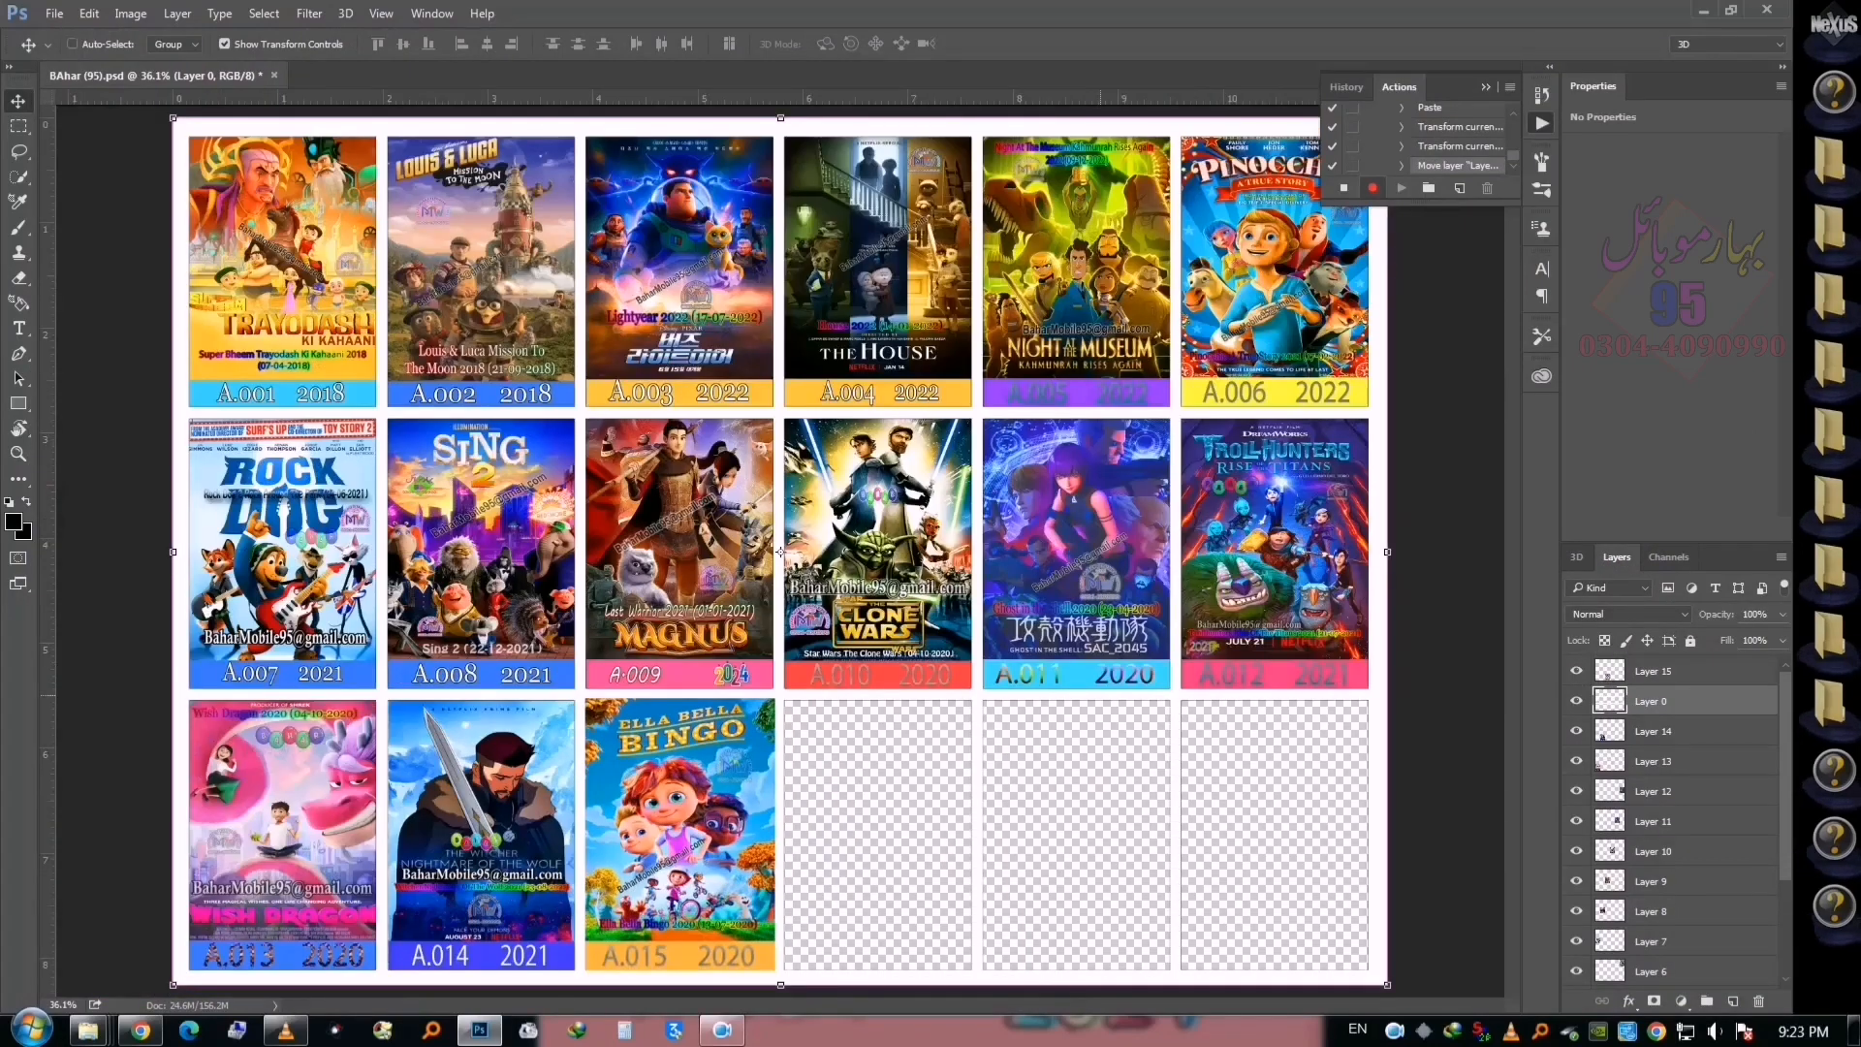
key(ctrl+o)
text(16)
key(Return)
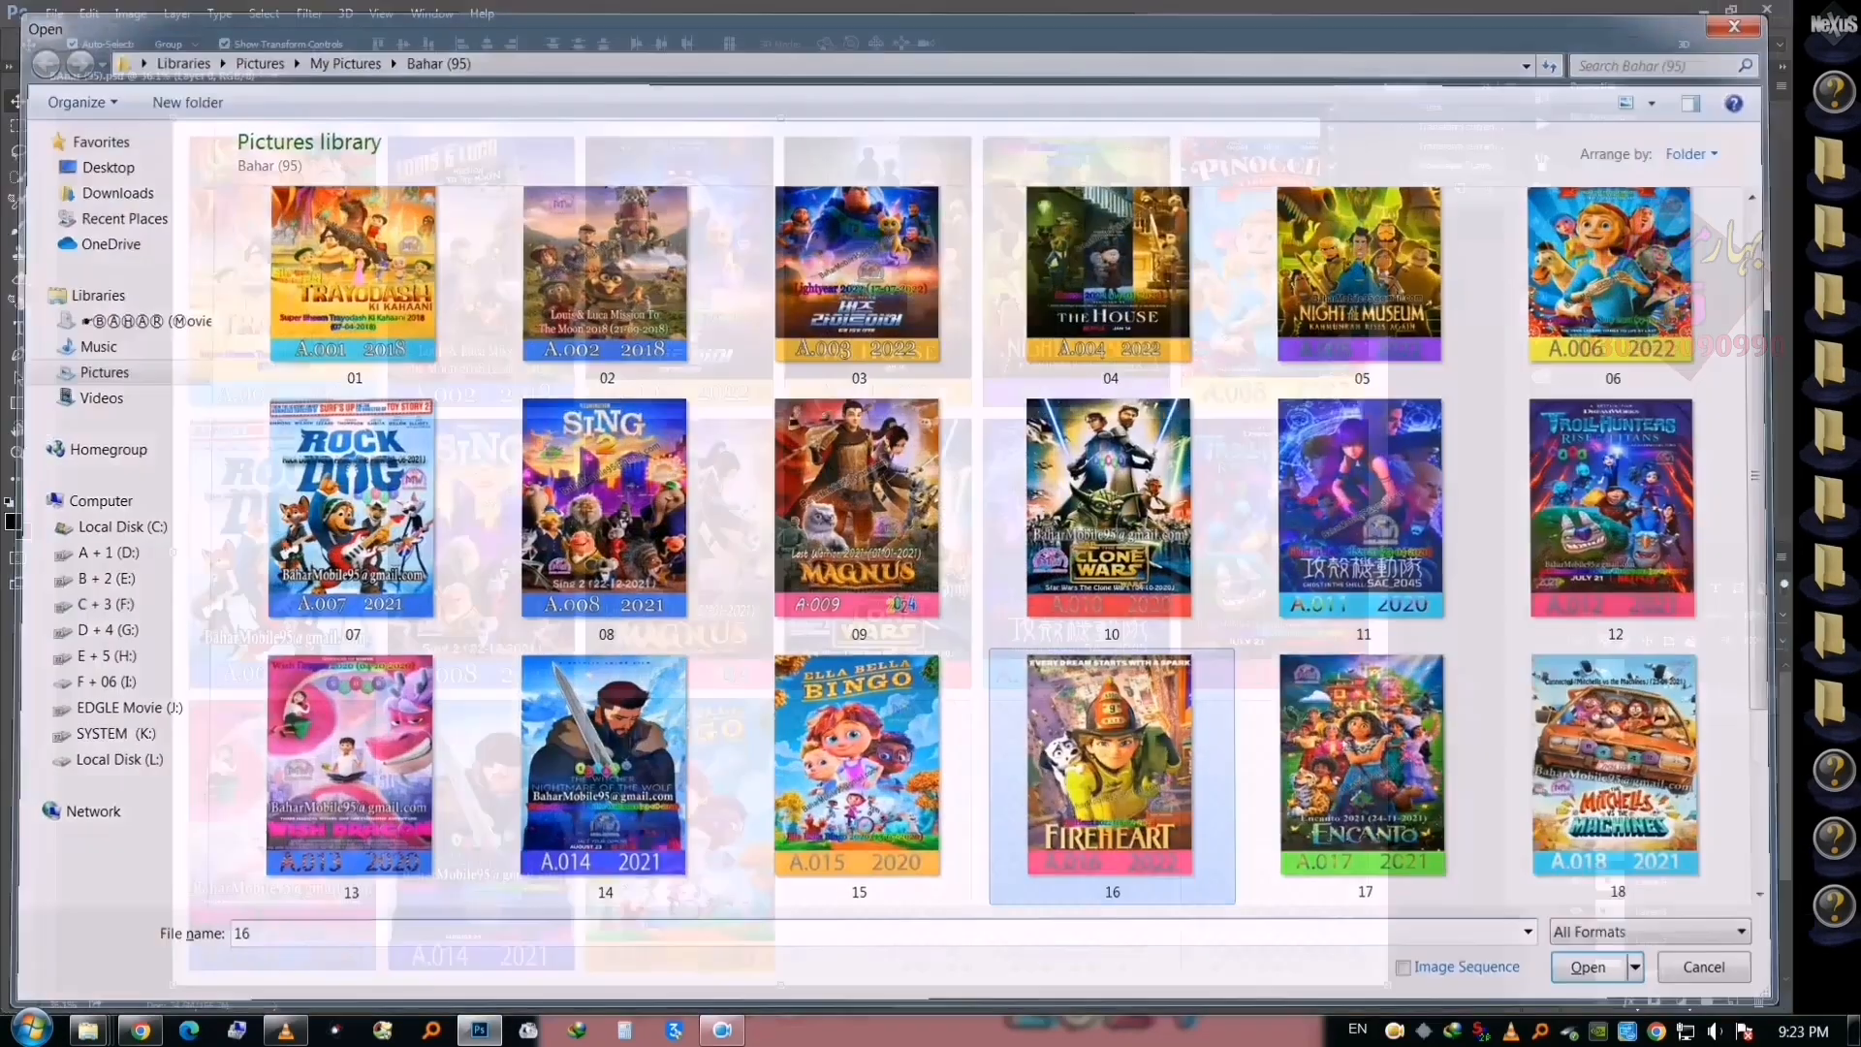
key(ctrl+a)
key(ctrl+c)
key(ctrl+w)
key(ctrl+v)
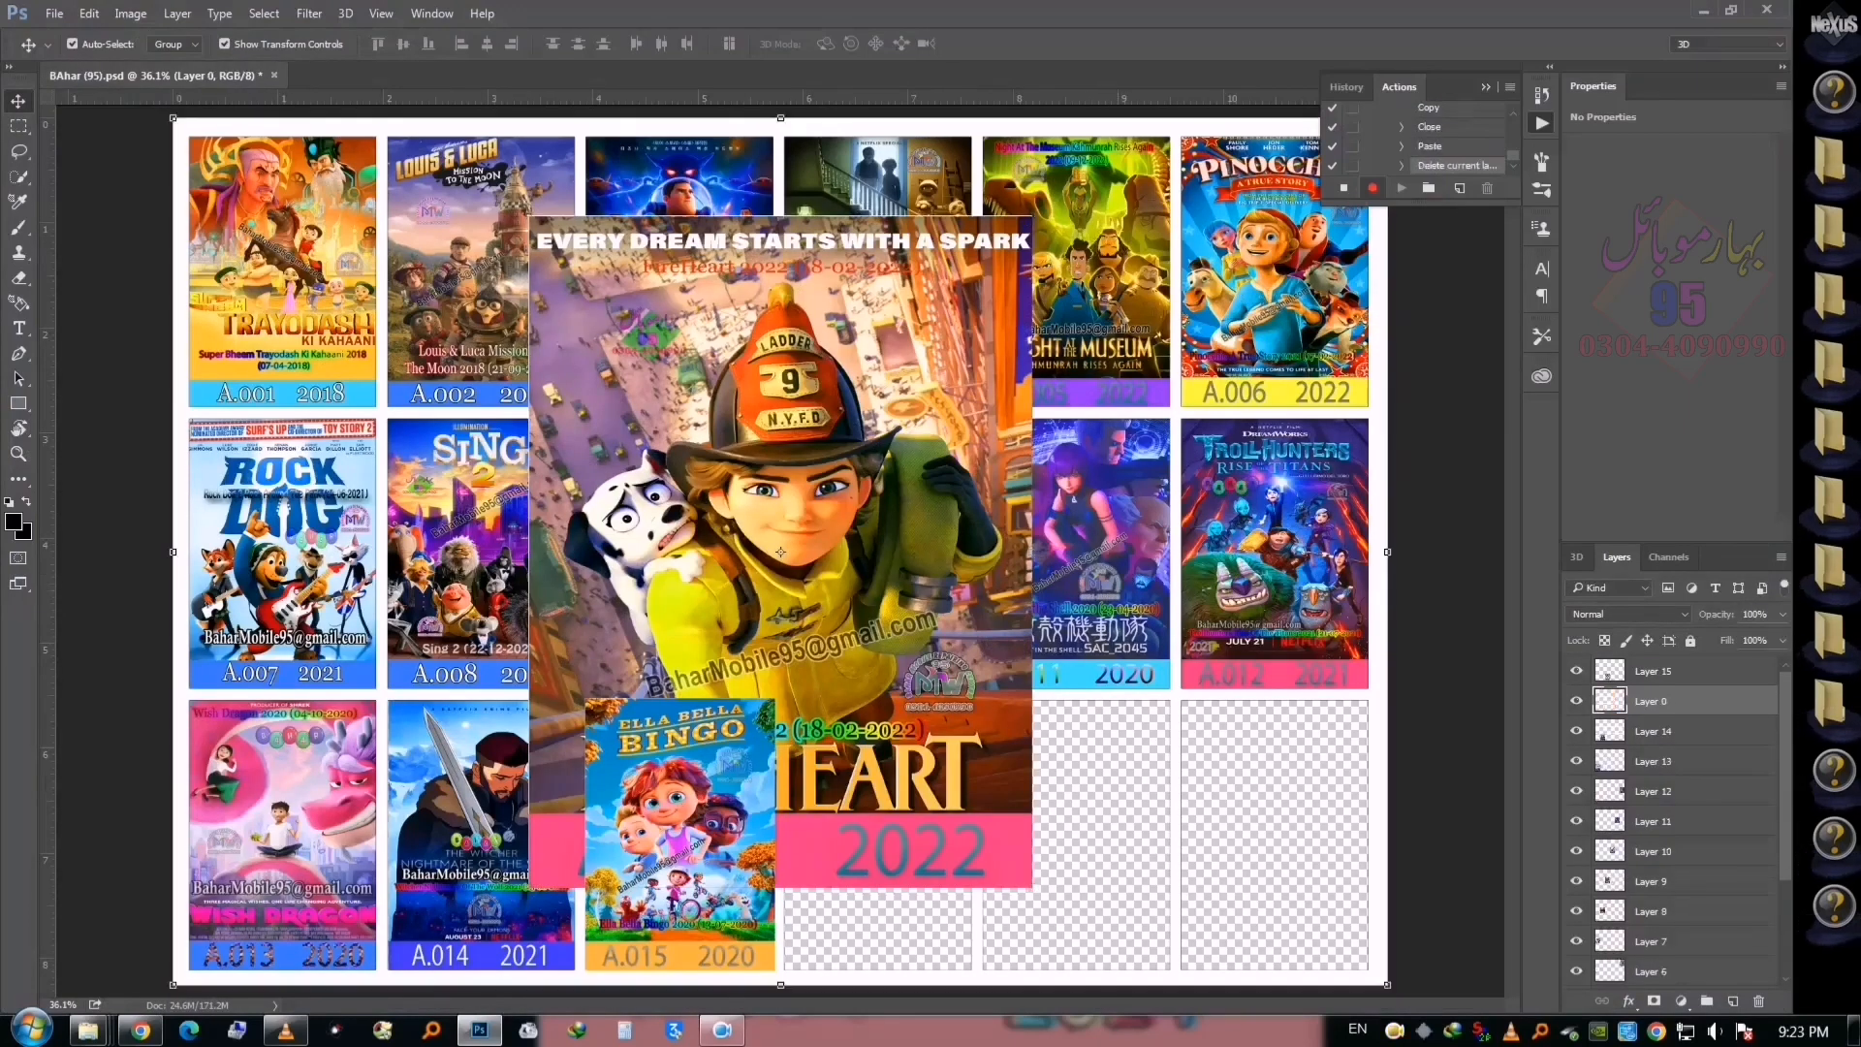
Delete the pasted sixteenth poster layer and move Layer 0 above Layer 15
key(Delete)
key(ctrl+bracketright)
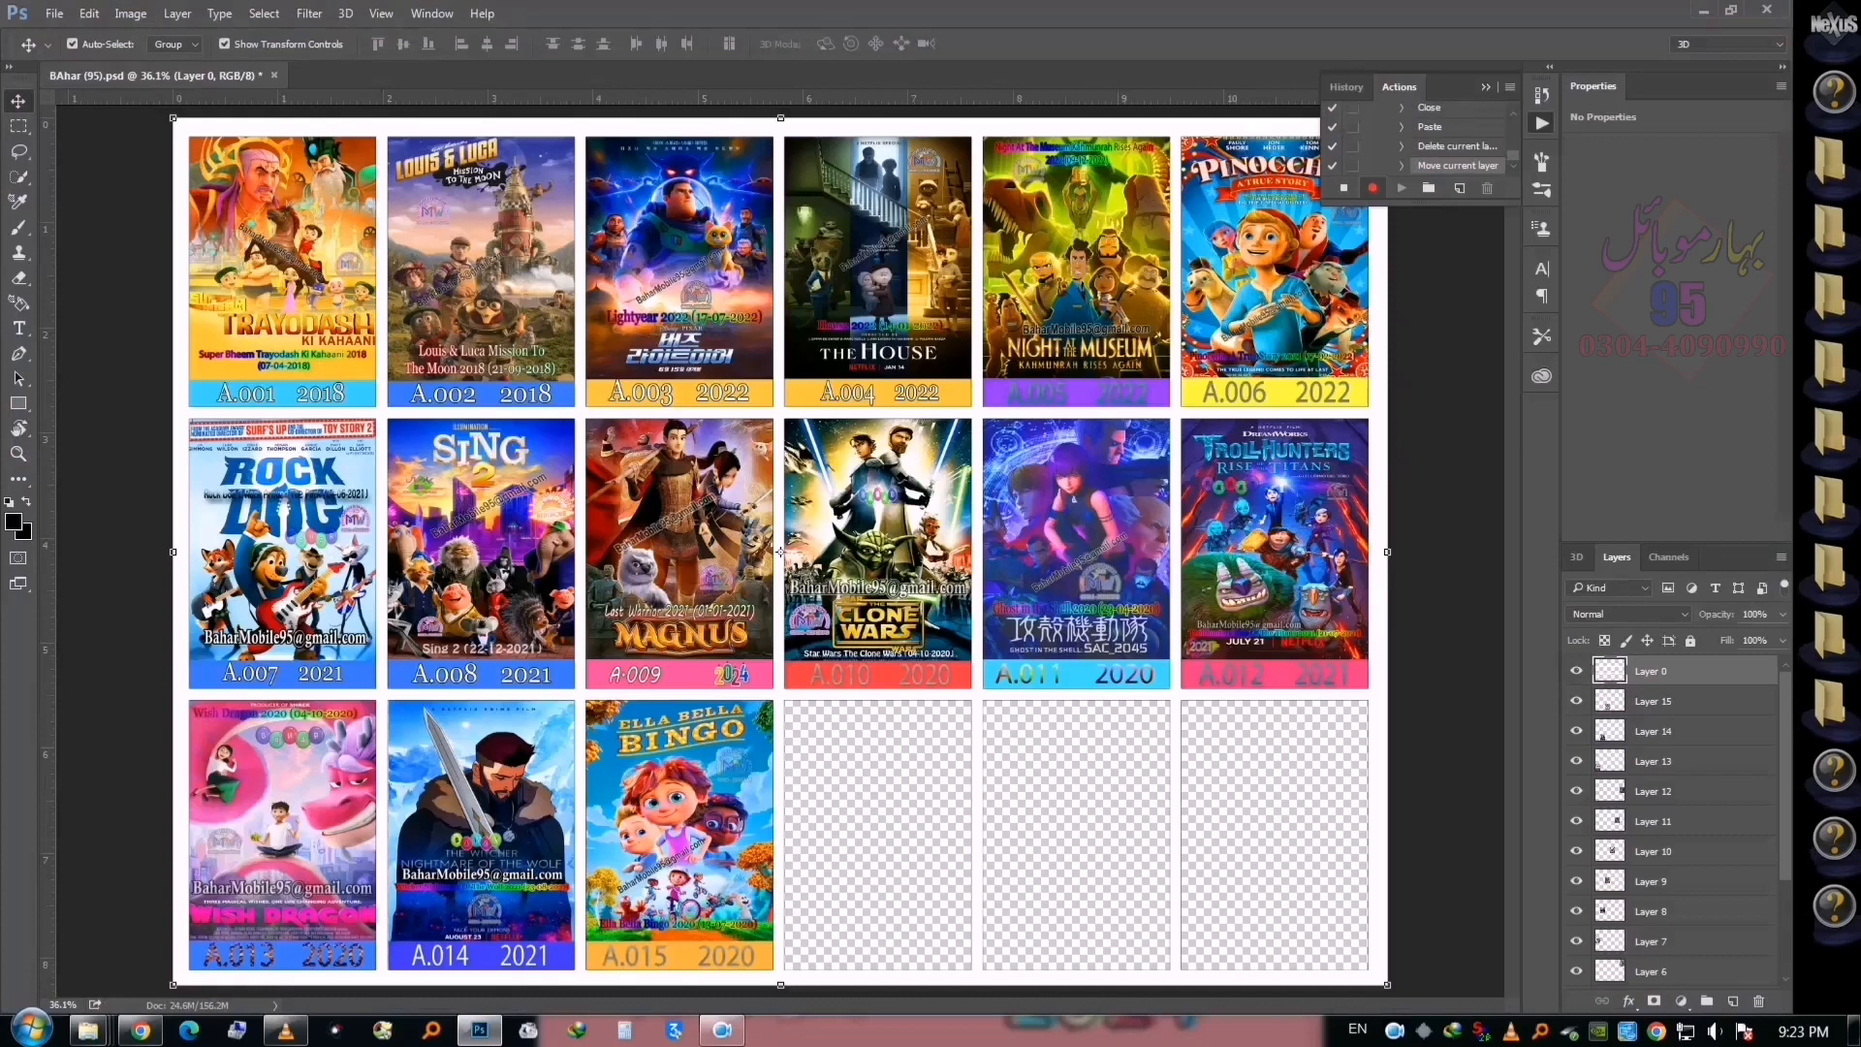
key(ctrl)
Open 16.jpg, copy the whole poster image and close the file
key(ctrl+o)
text(16)
key(Return)
key(ctrl+a)
key(ctrl+c)
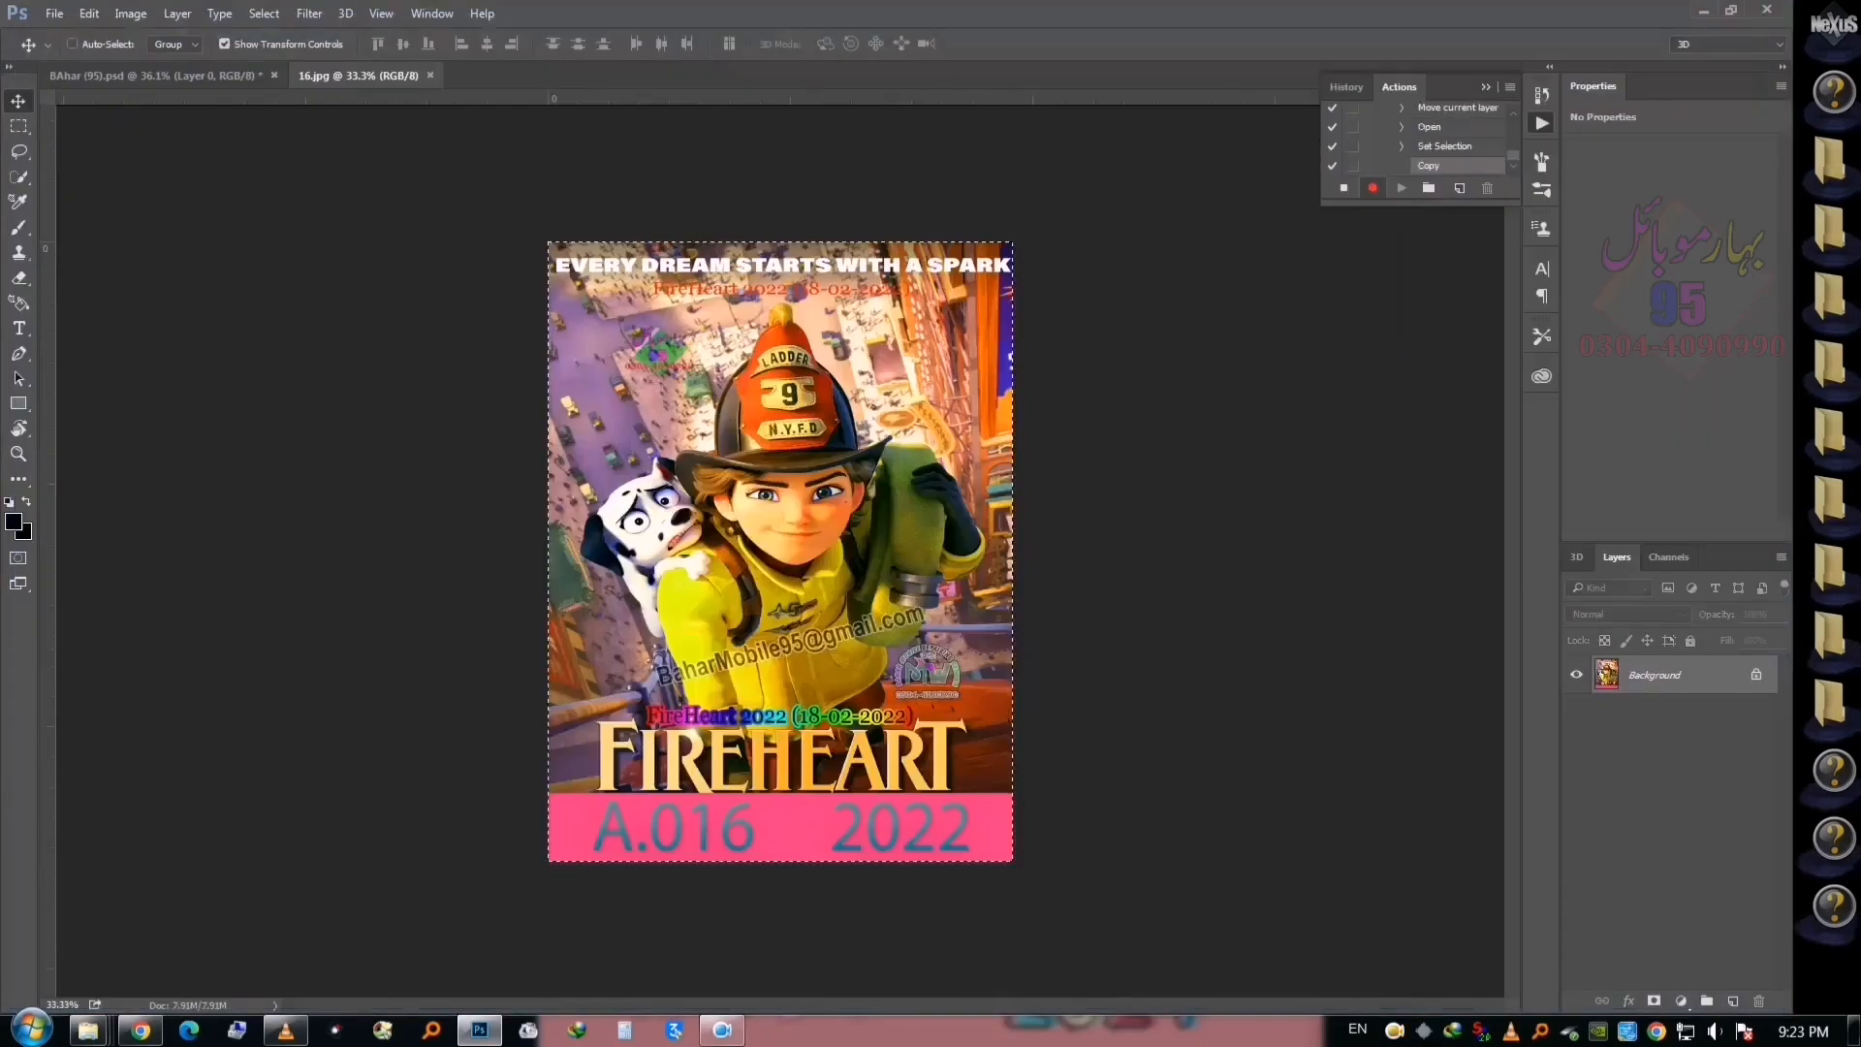
key(ctrl+w)
Paste the sixteenth poster and scale it to fill the bottom row's fourth window, aligned with the window's corners
key(ctrl+v)
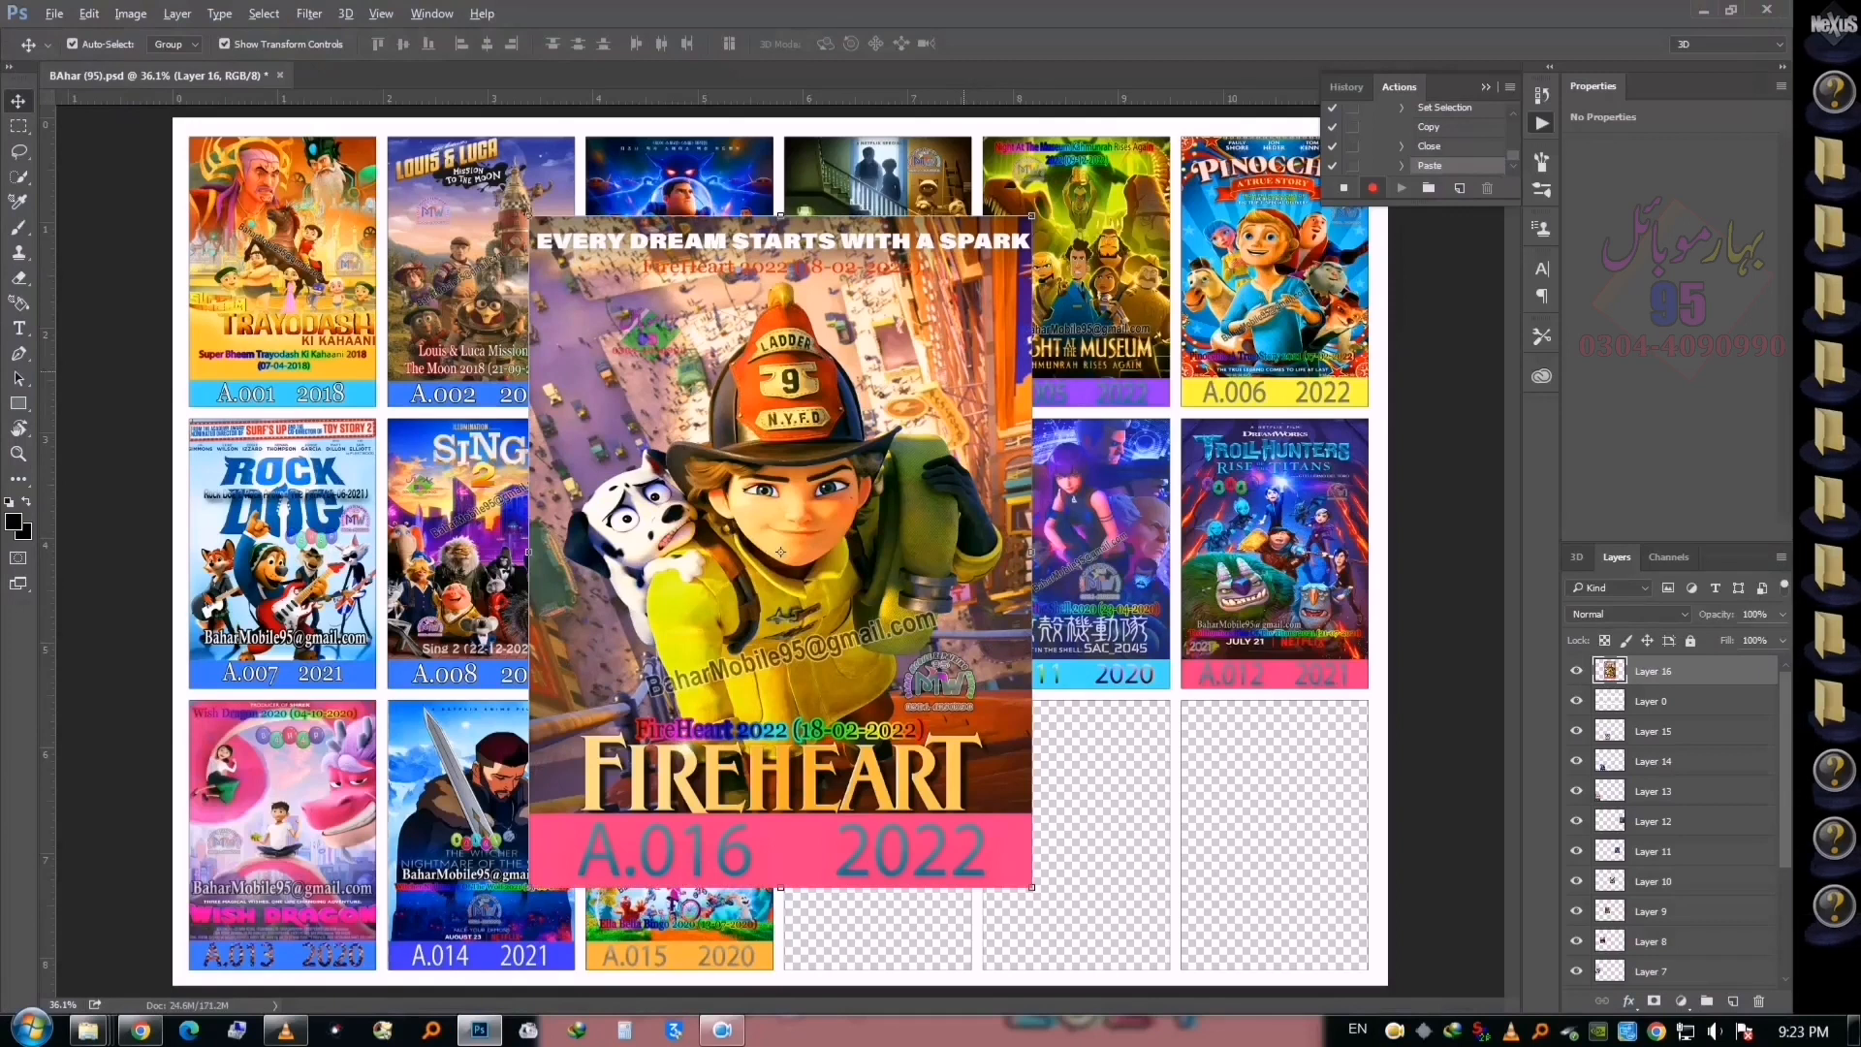
drag(1030, 219, 899, 436)
drag(781, 551, 882, 831)
key(Return)
key(ctrl+plus)
key(ctrl+plus)
key(ctrl+plus)
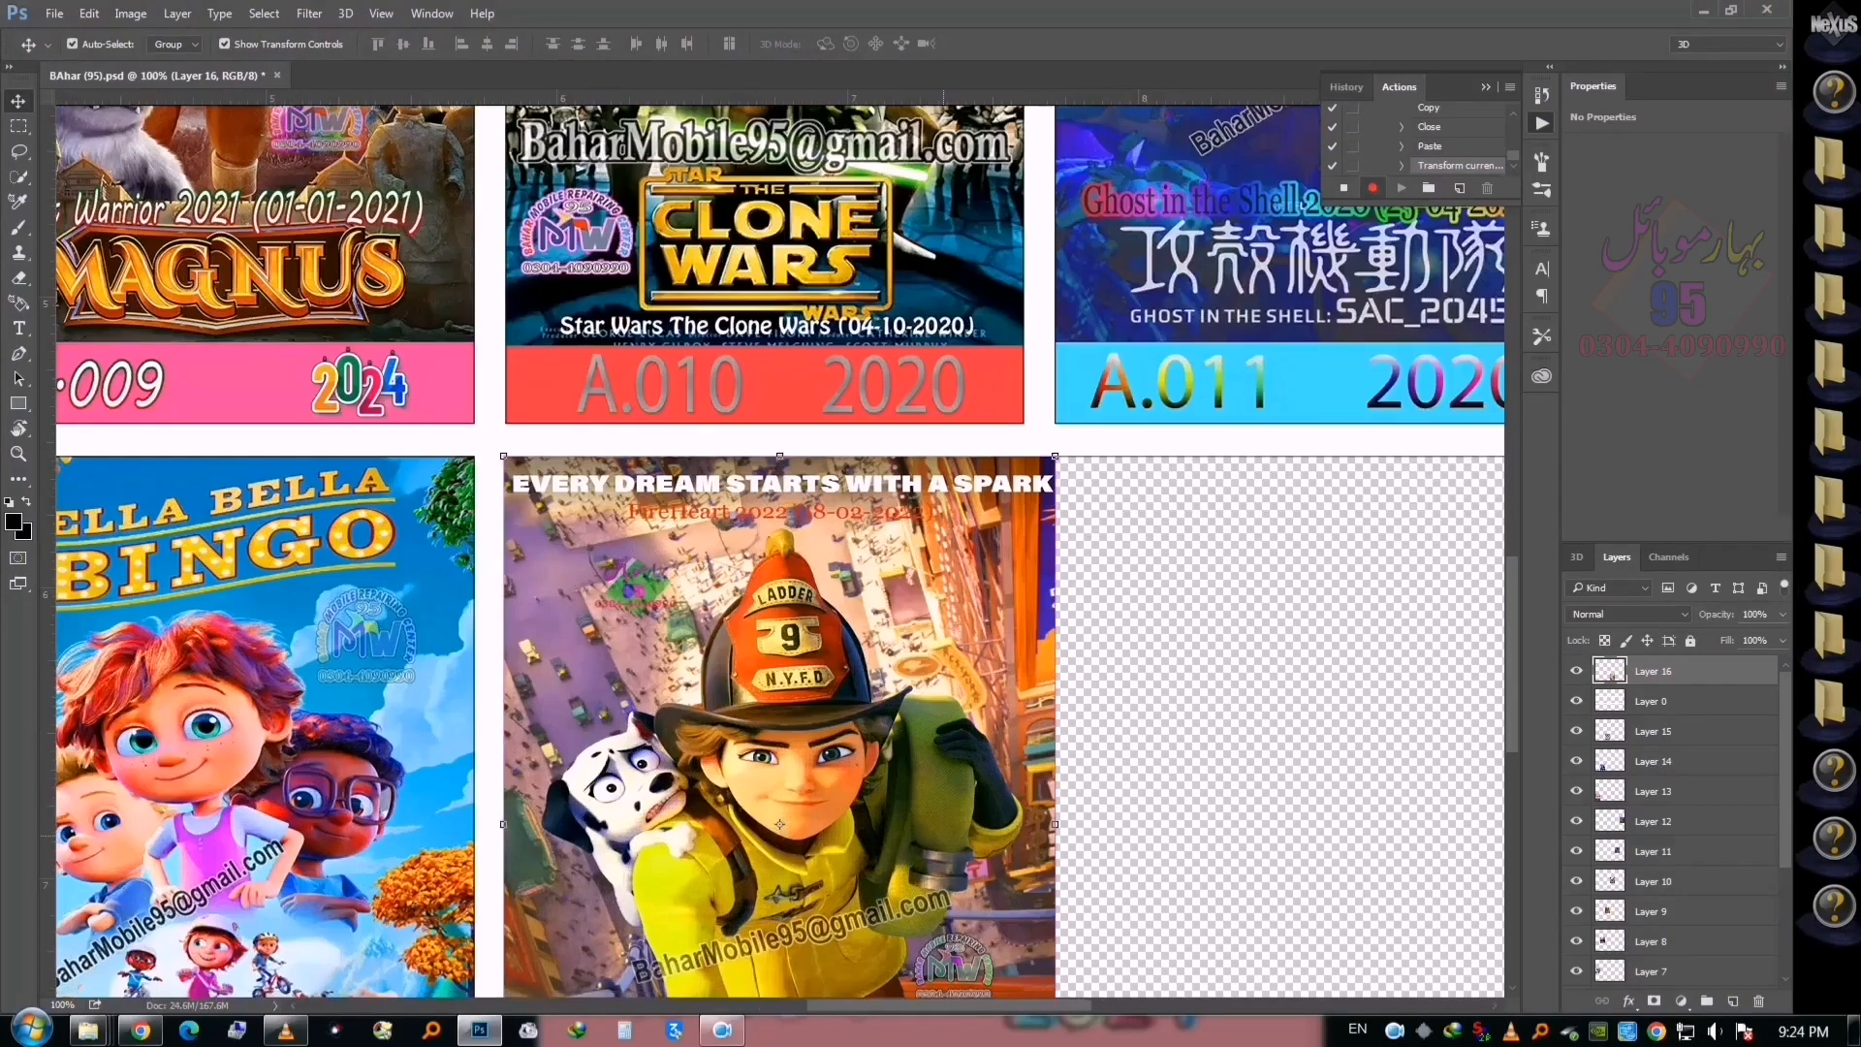
scroll(775, 552, down, 5)
drag(1055, 748, 1026, 761)
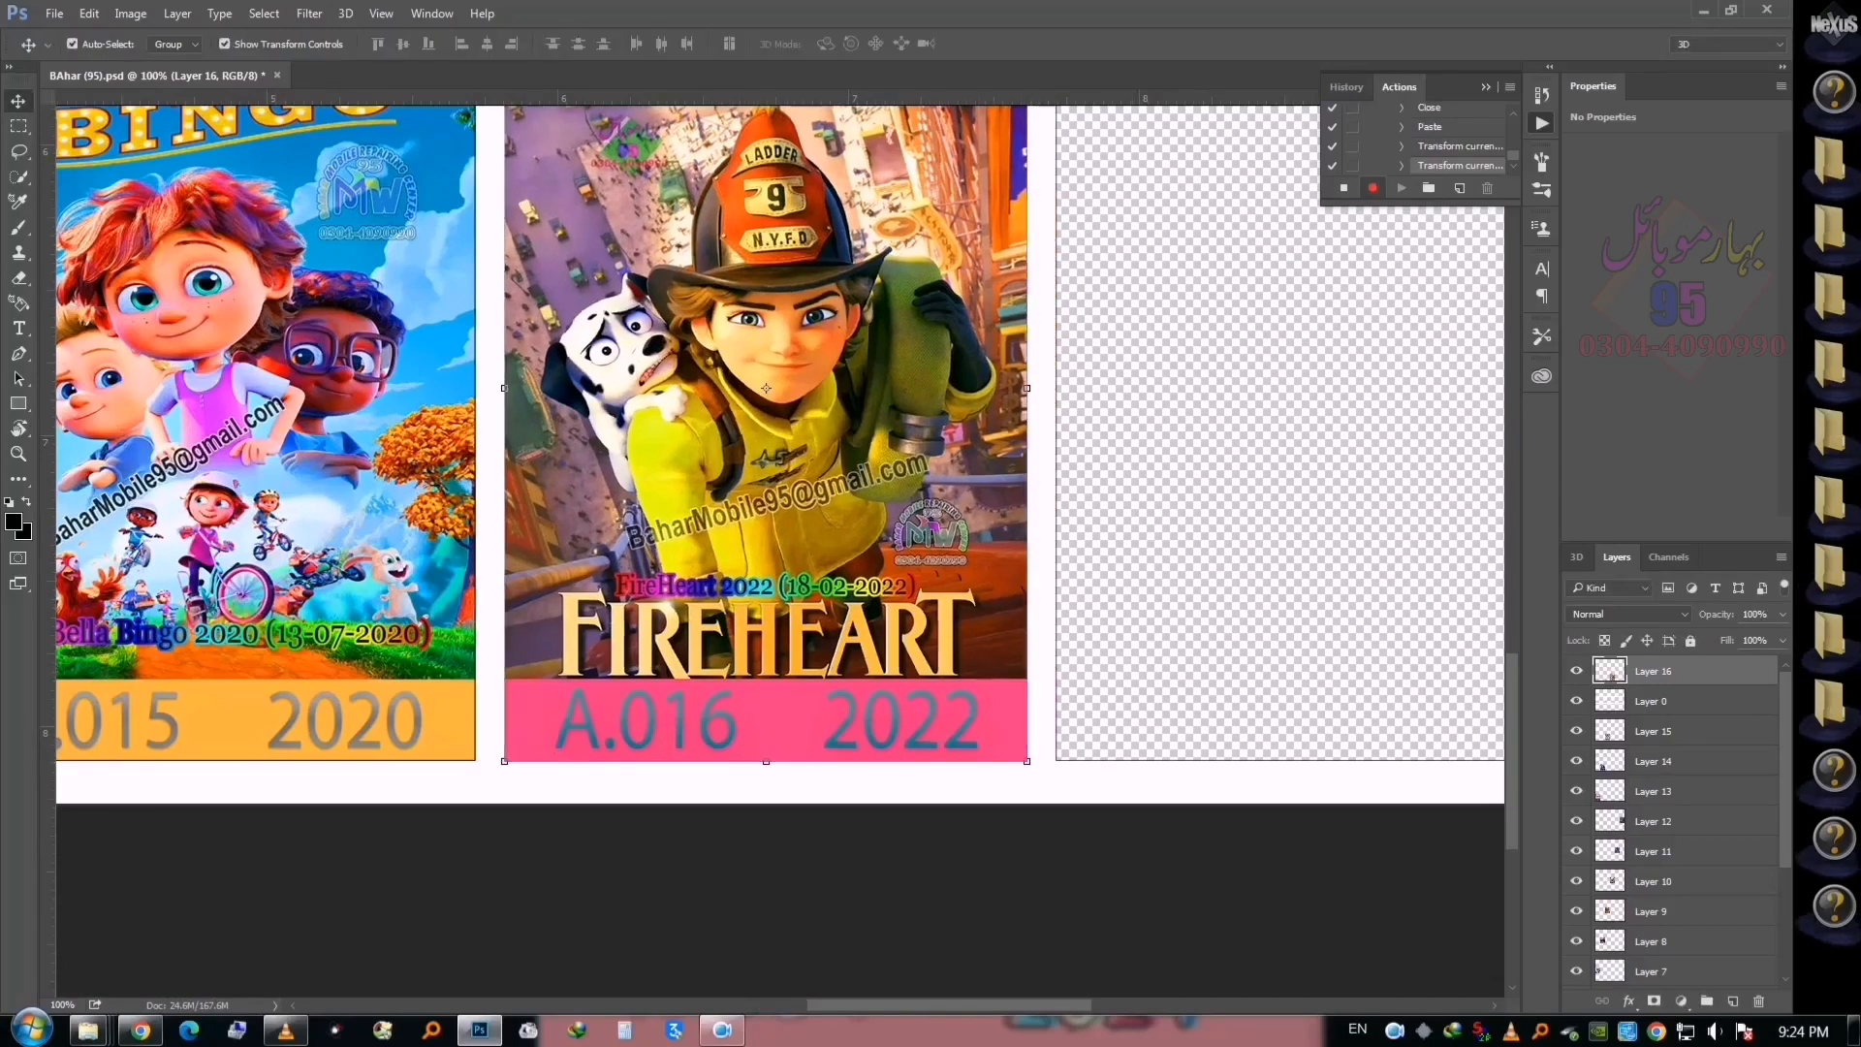
Move Layer 0 above the sixteenth poster's layer to the top of the layer stack
drag(1651, 700, 1652, 664)
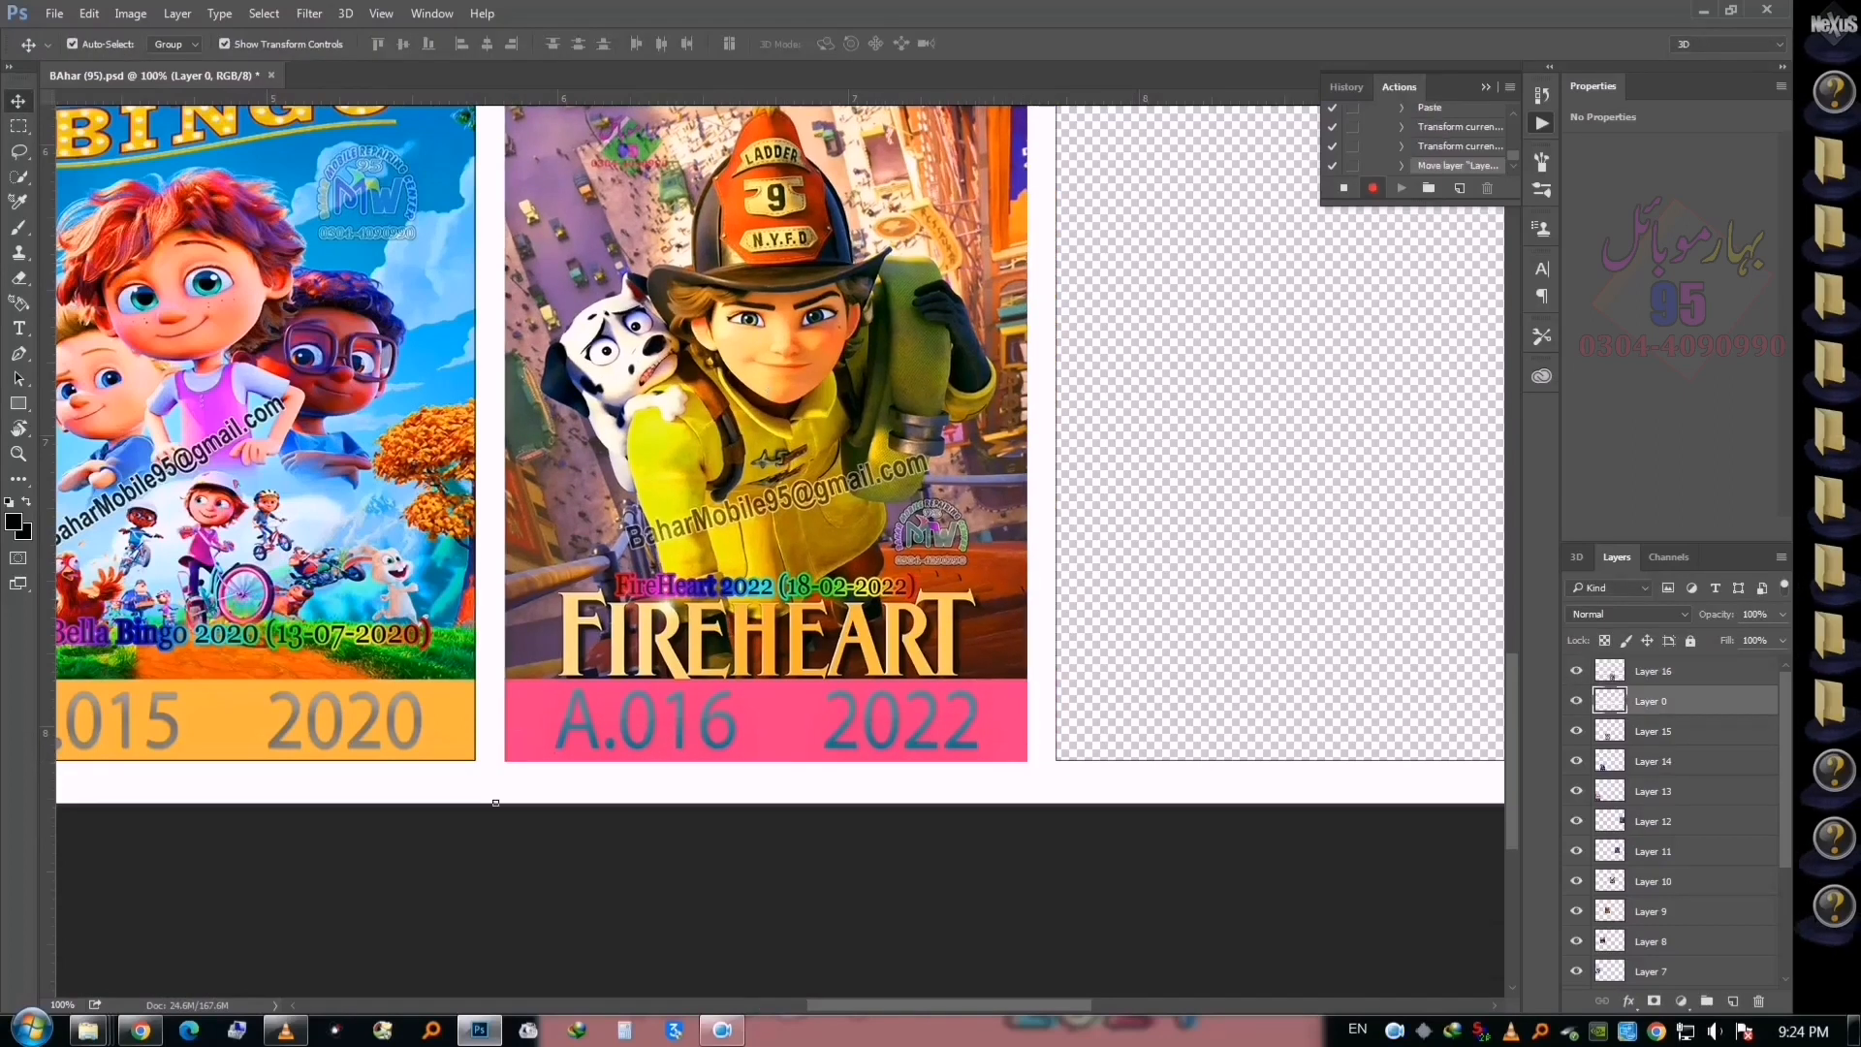
right_click(1114, 628)
click(1153, 643)
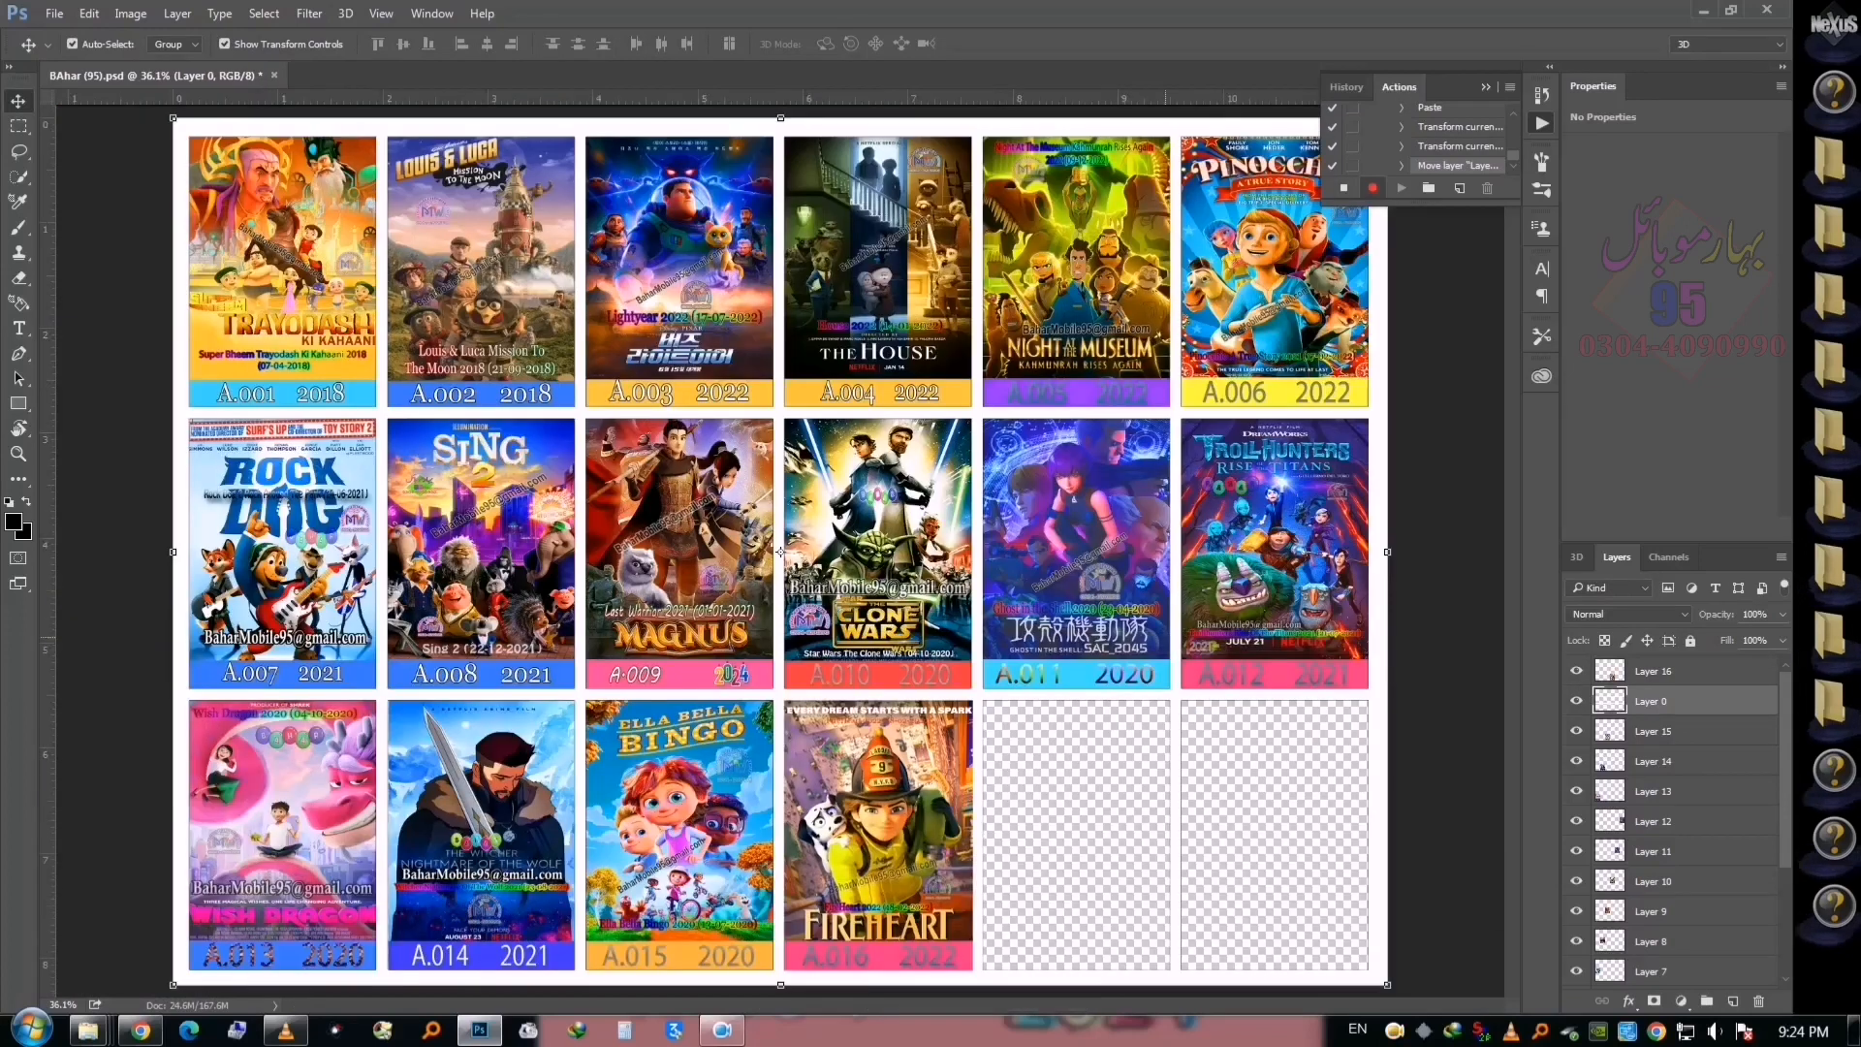
key(ctrl+o)
key(Escape)
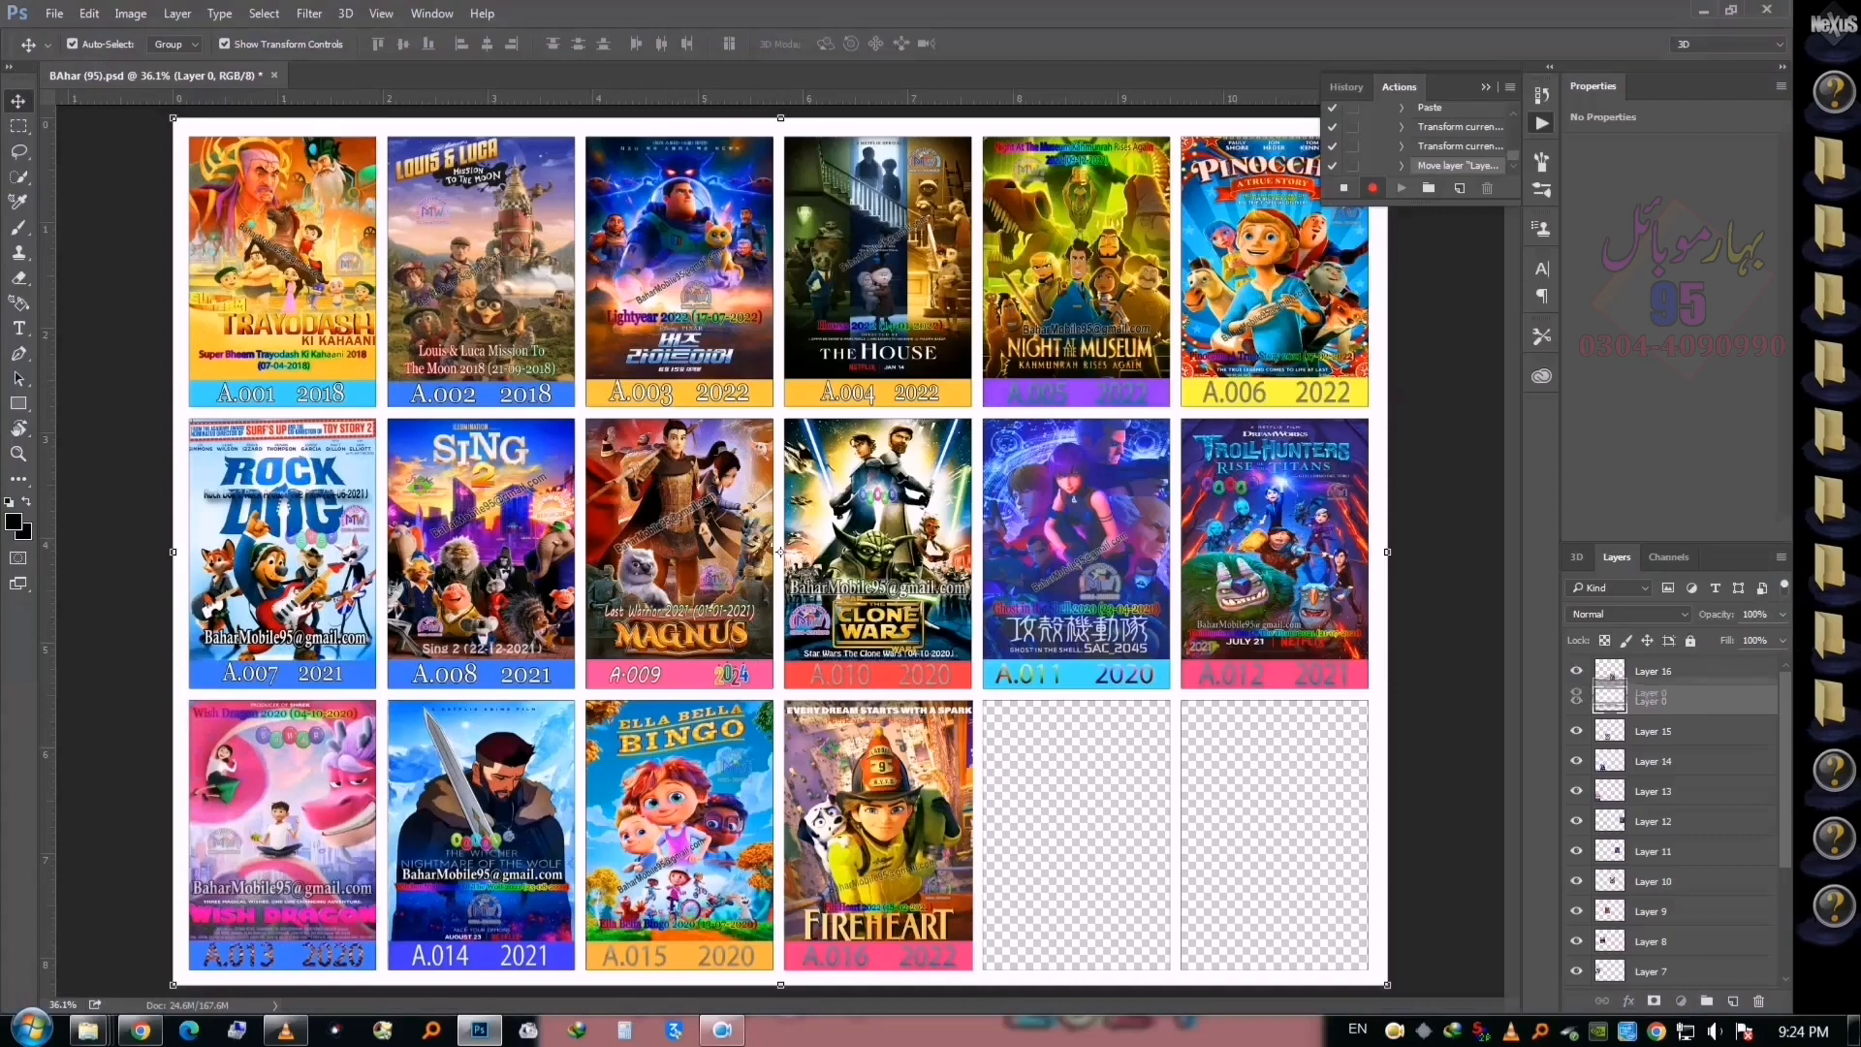
key(ctrl+bracketright)
key(ctrl)
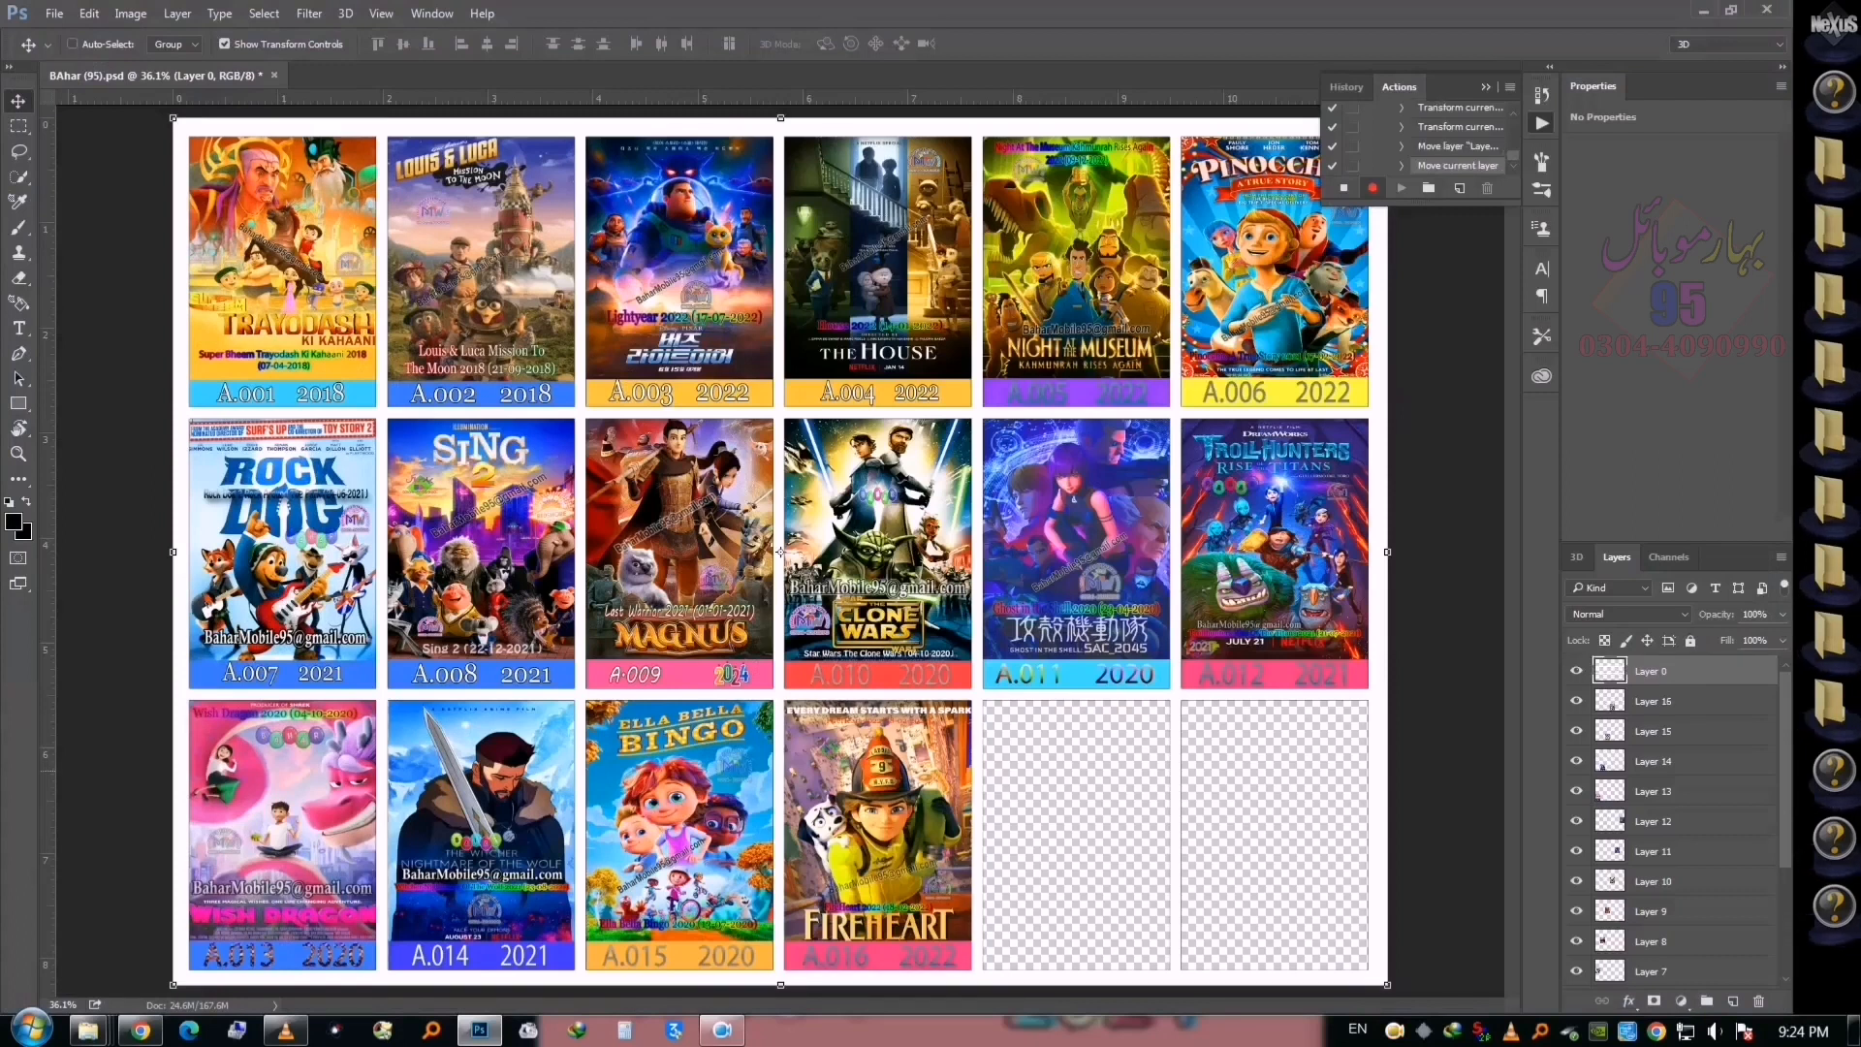
Open 17.jpg, copy the whole poster image and close the file
key(ctrl+o)
double_click(1371, 810)
key(ctrl+a)
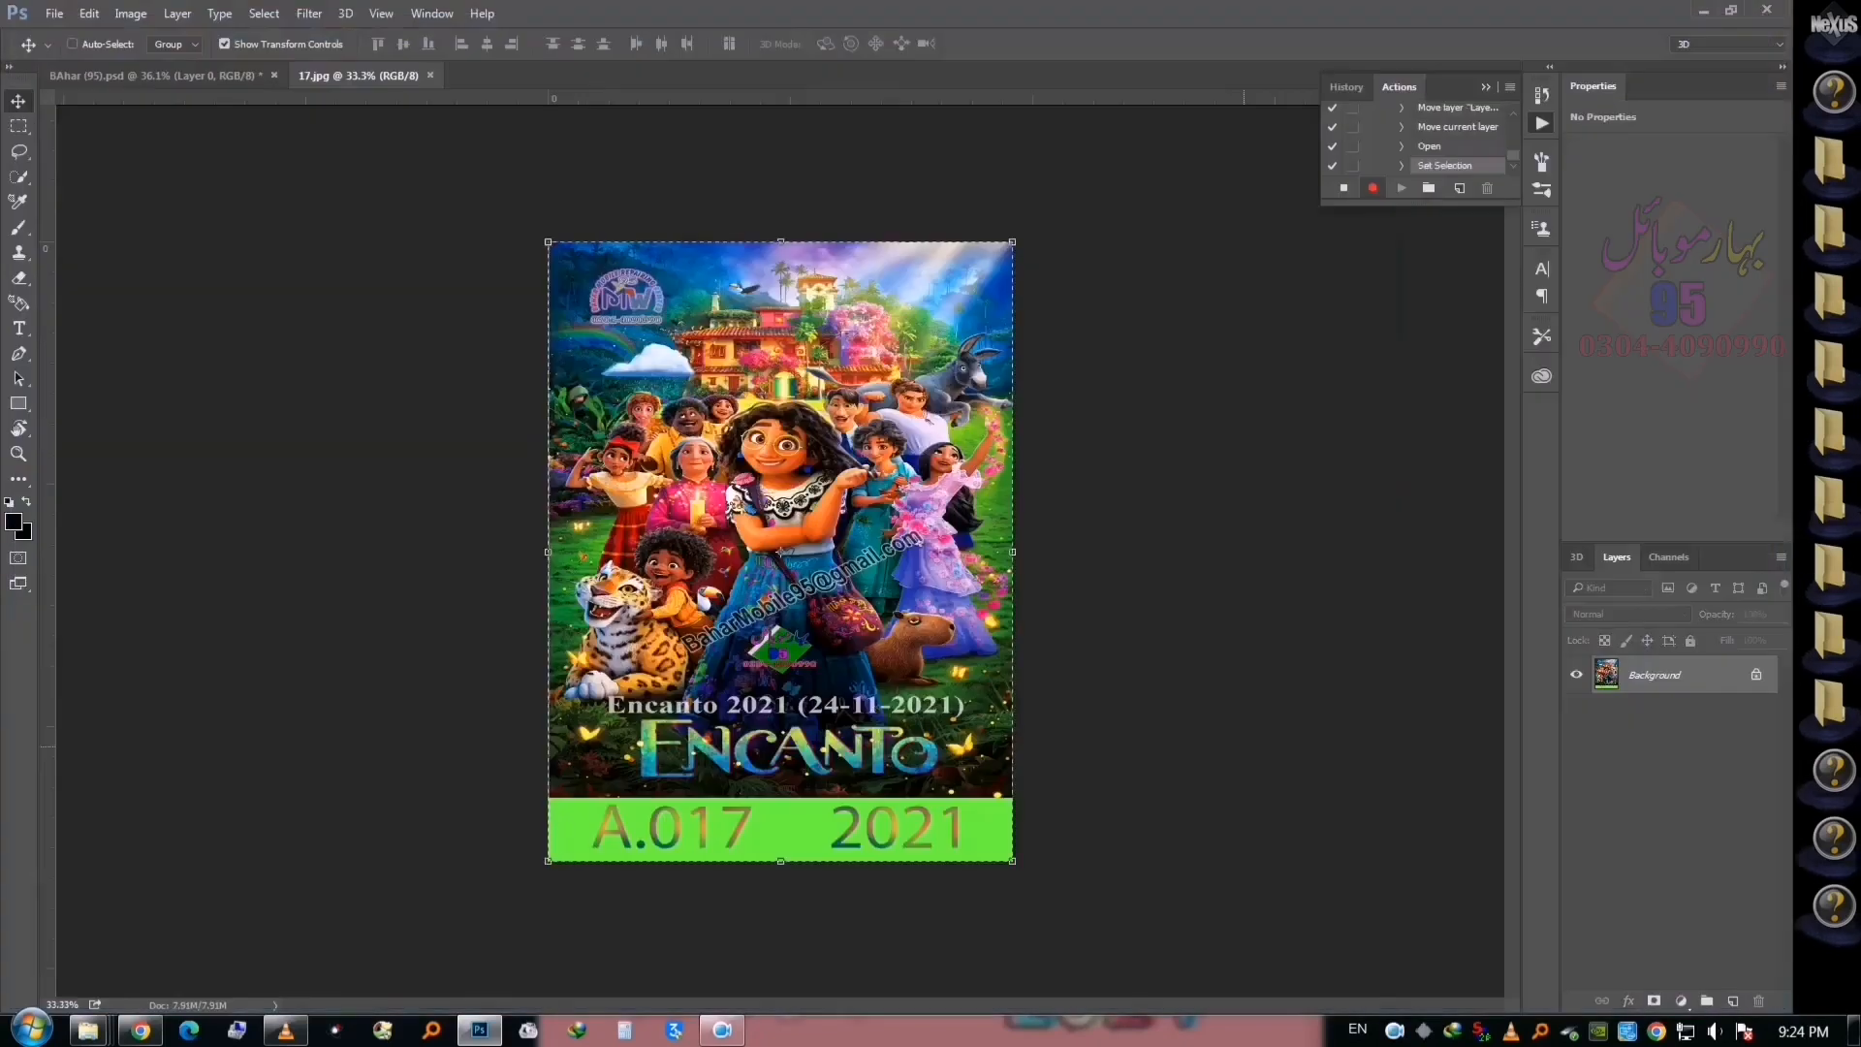
key(ctrl+c)
key(ctrl+w)
Paste the seventeenth poster, scale it down and place it over the bottom row's fifth window
key(ctrl+v)
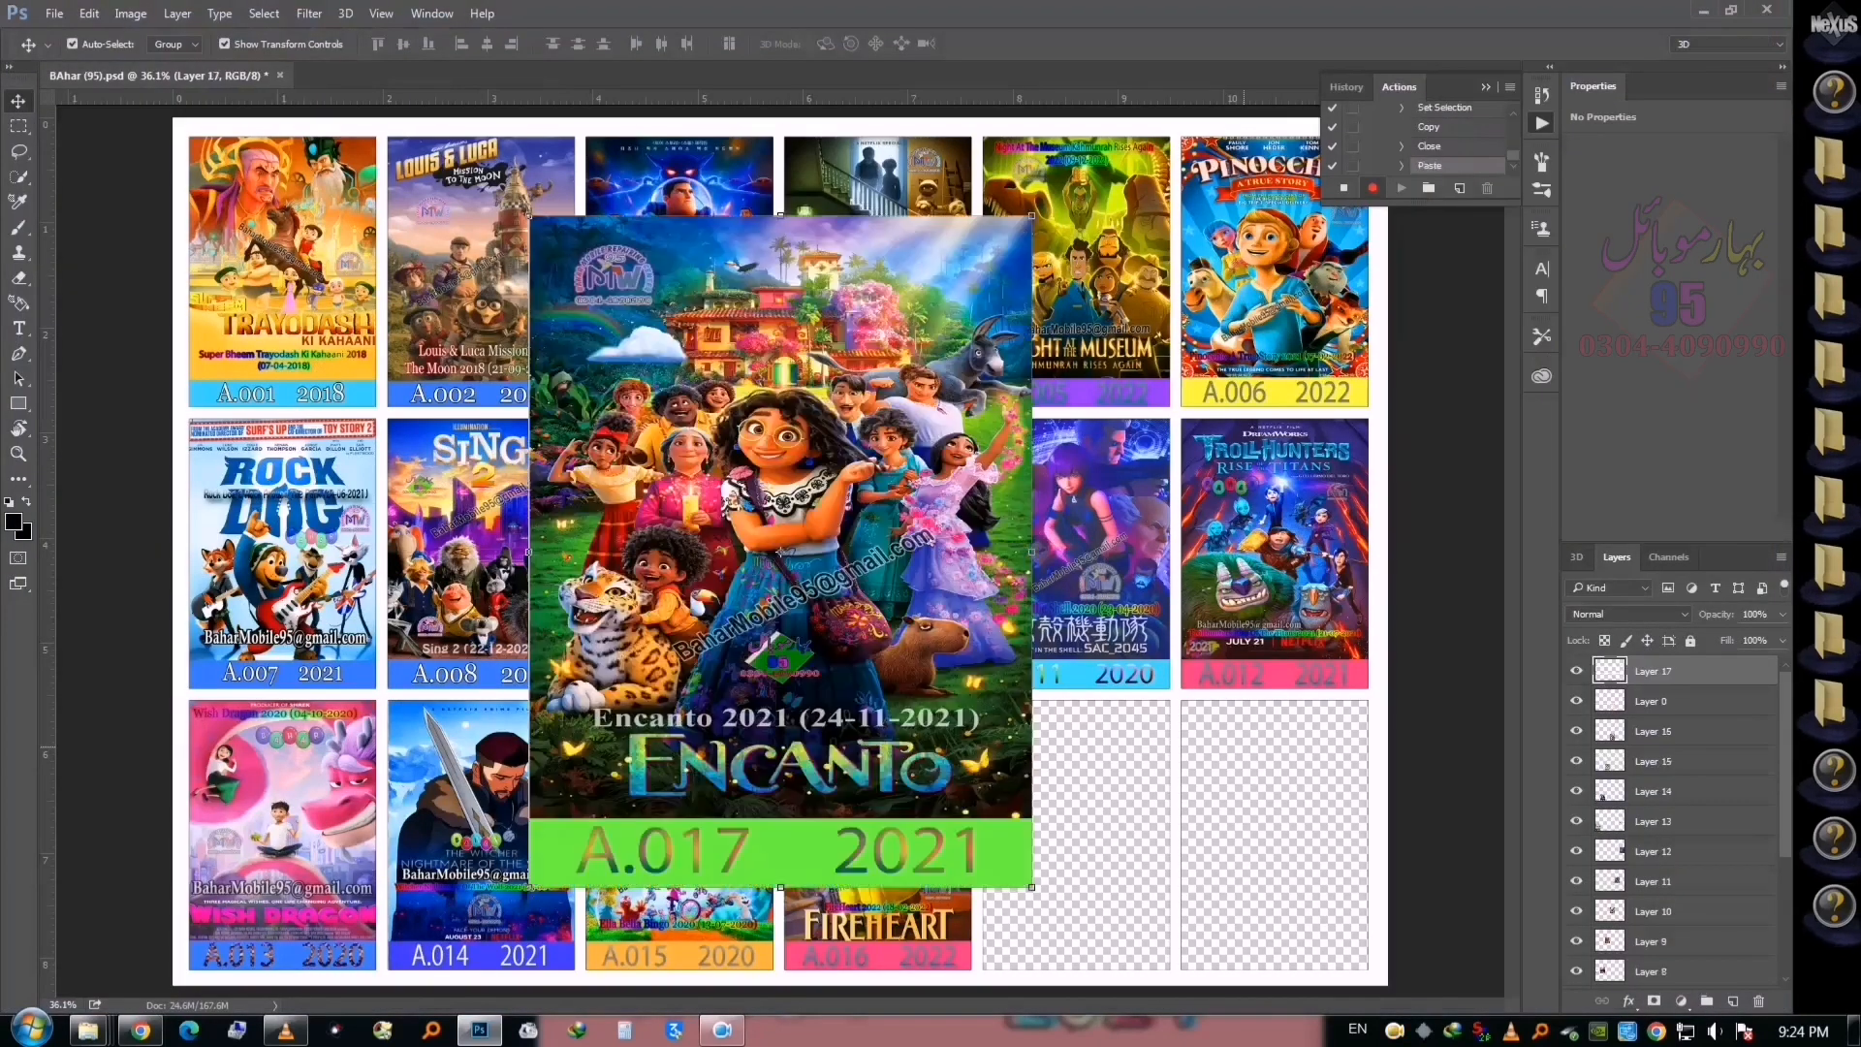
drag(1033, 217, 1155, 780)
key(Return)
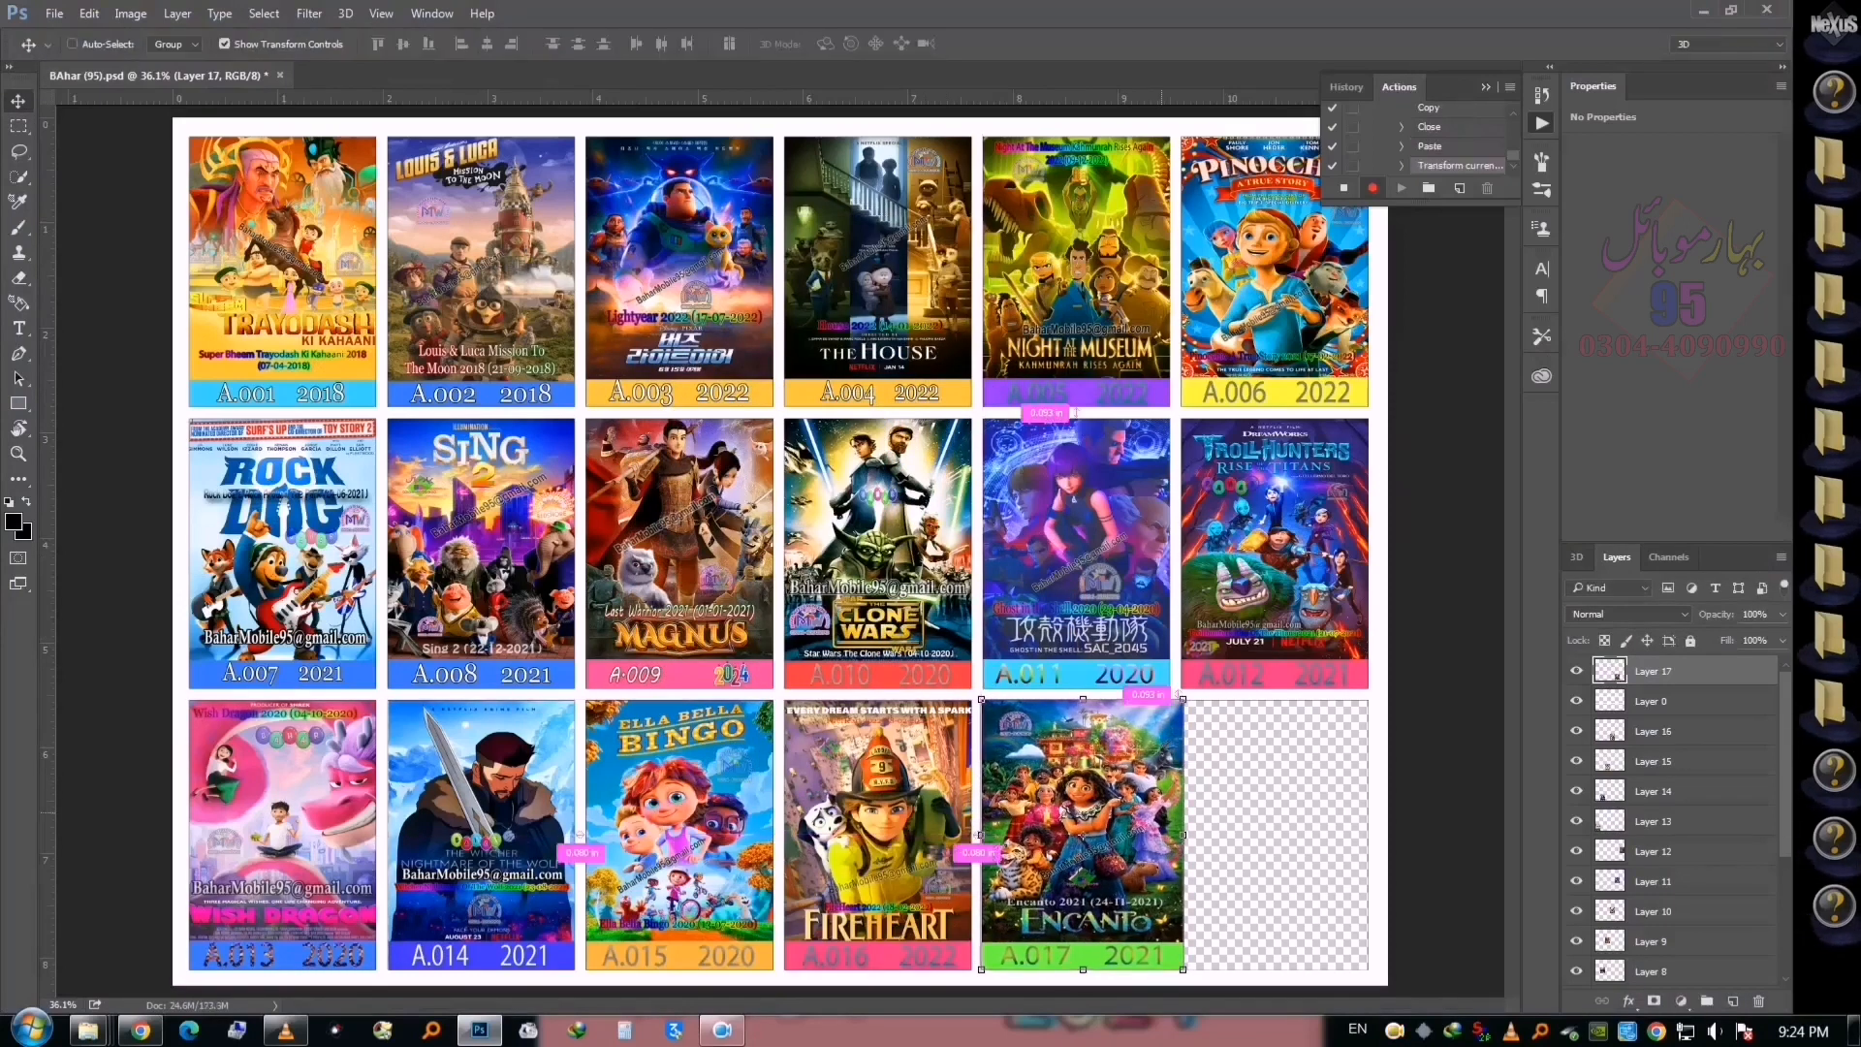
Open the blank BAhar (95).psd sheet template from the file explorer and play the recorded action from the Bahar (95) set
click(87, 1029)
drag(1550, 430, 595, 796)
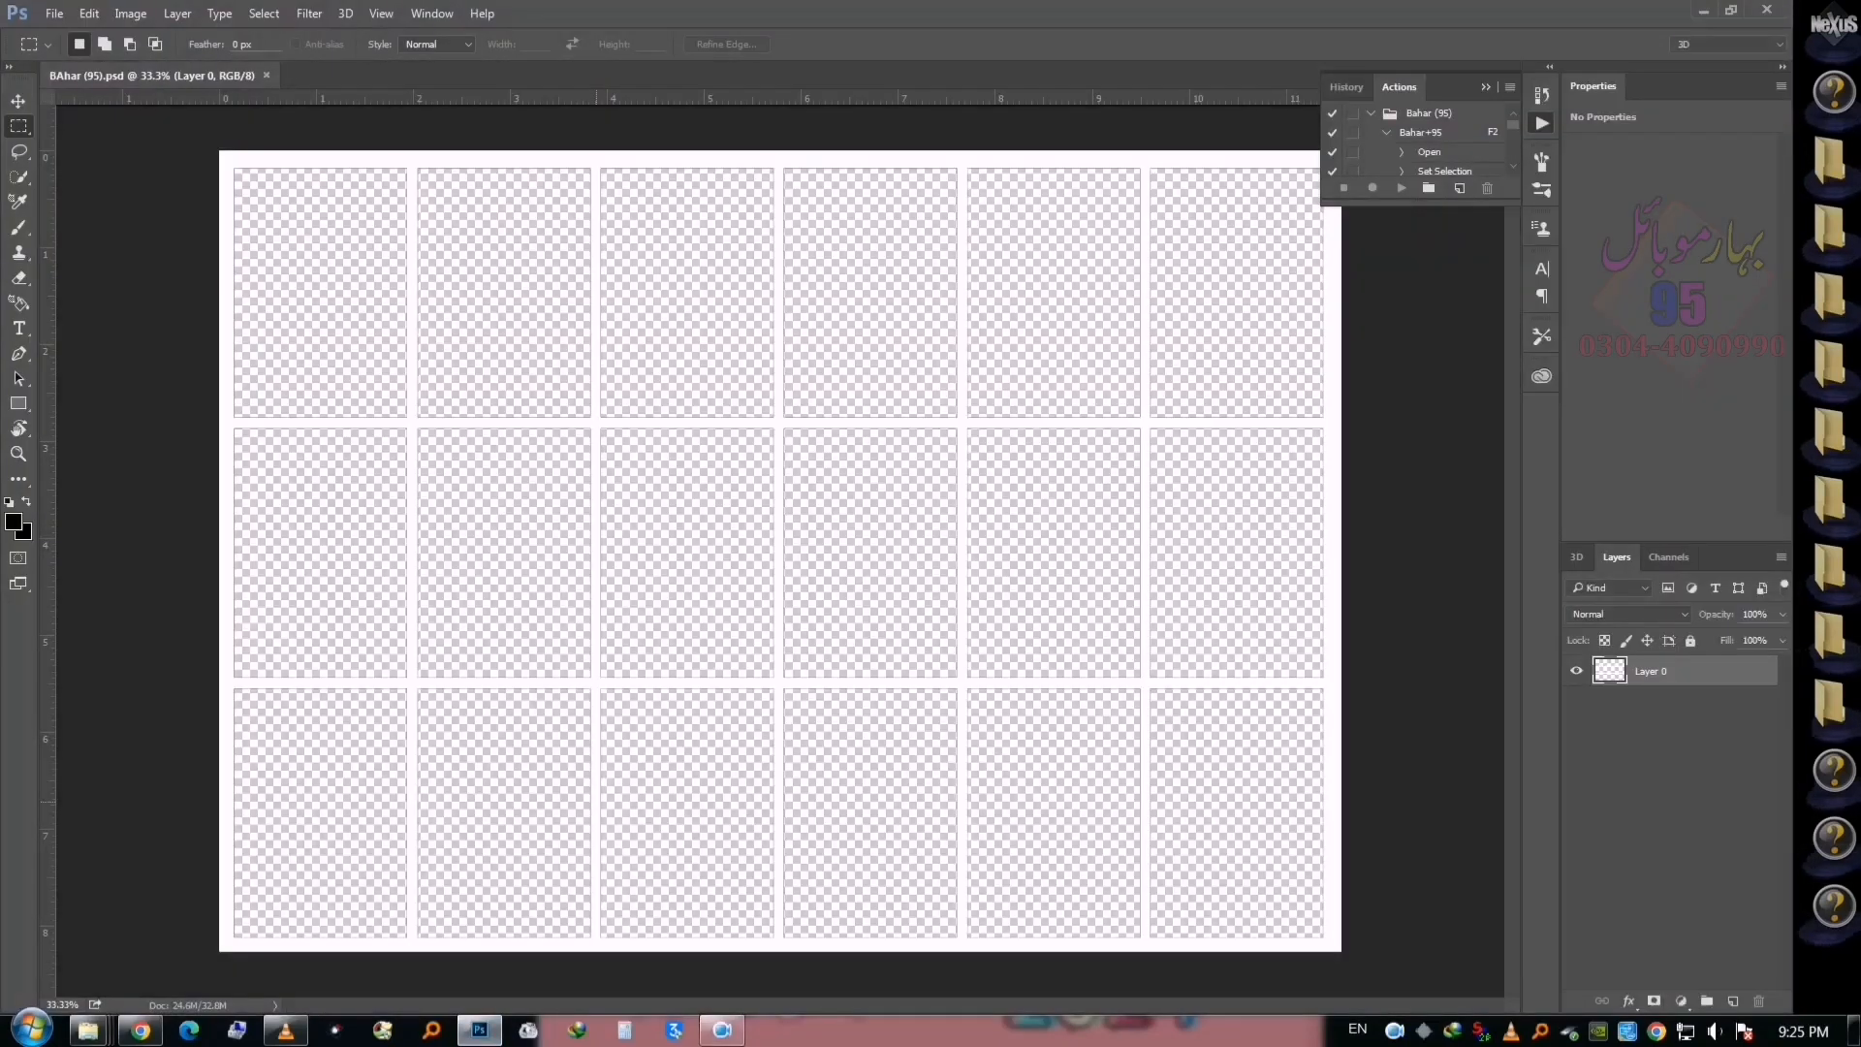
key(F2)
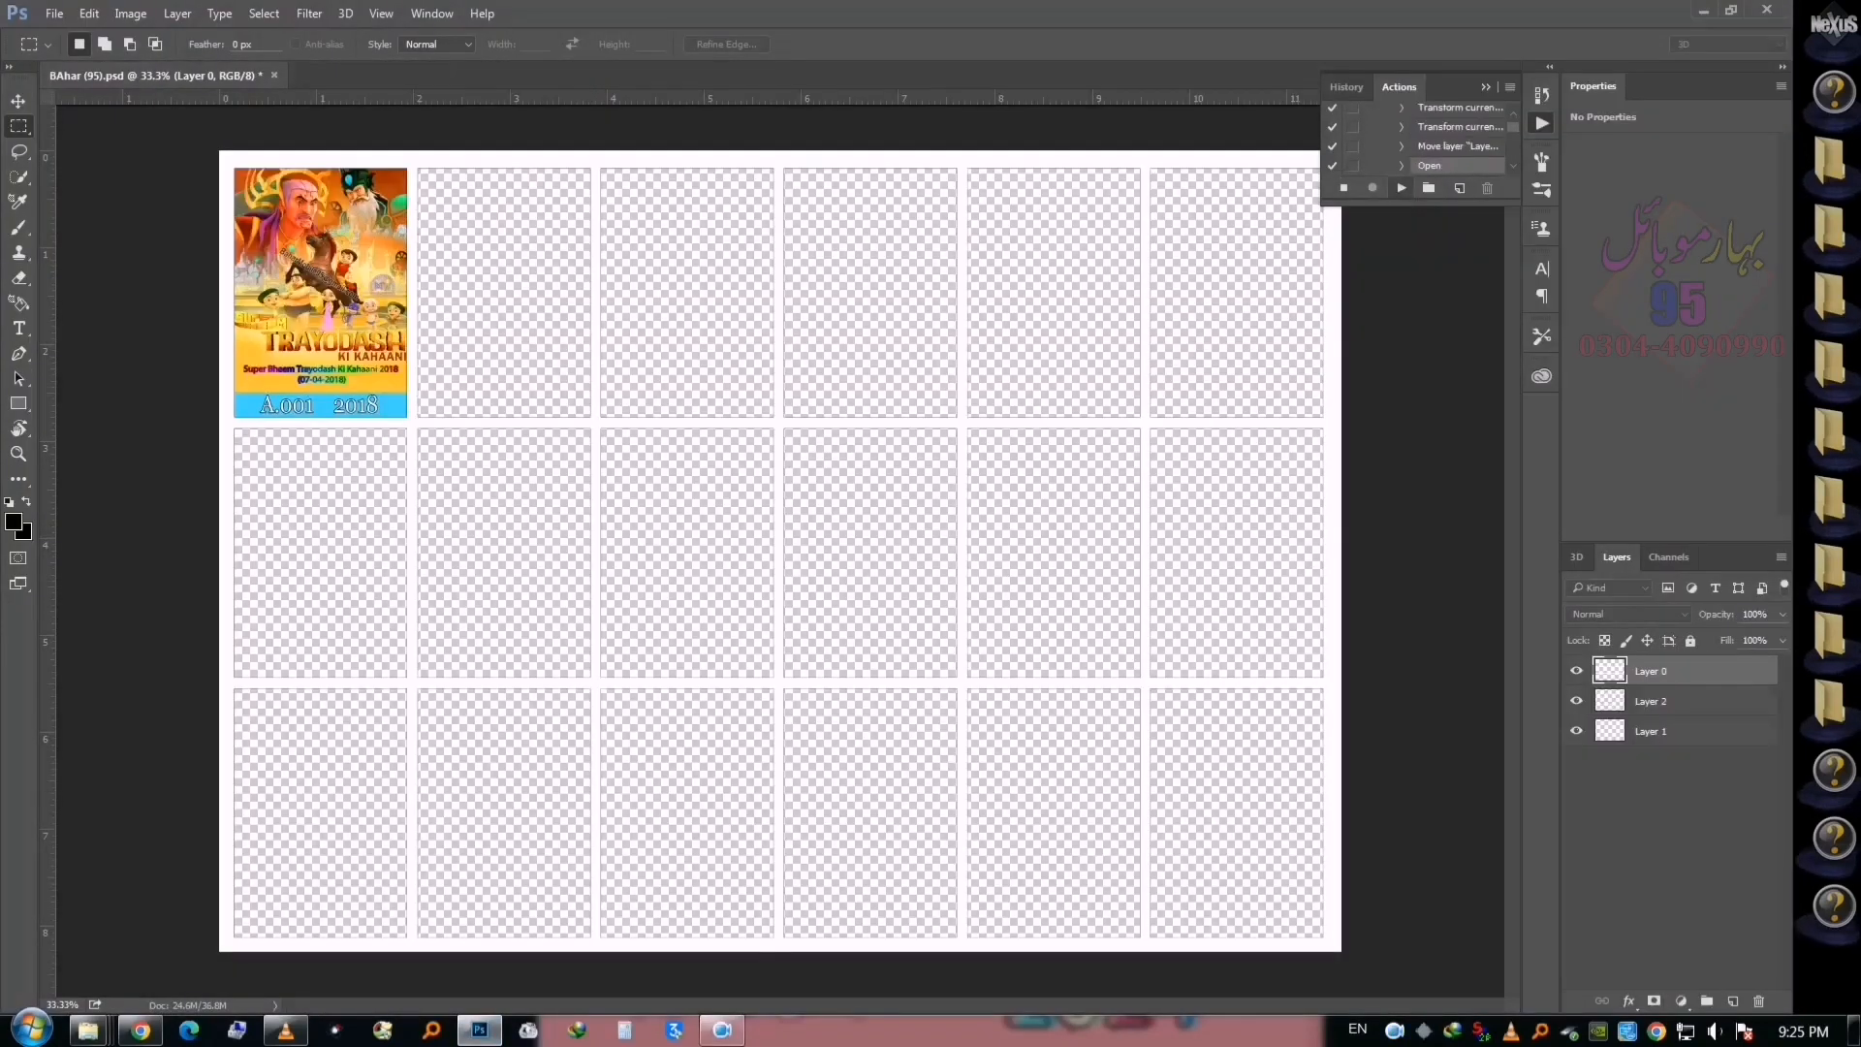